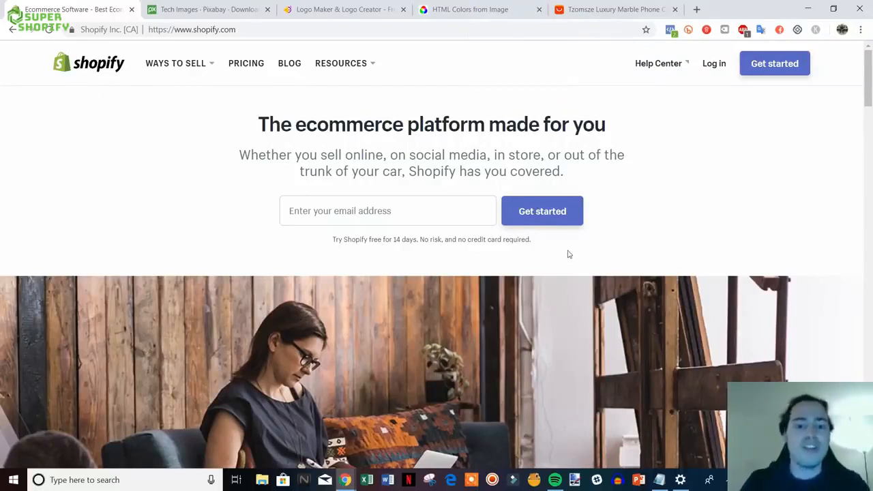
- Enter the sign-up email address in the hero box and start the free trial
left_click_drag(551, 247, 231, 134)
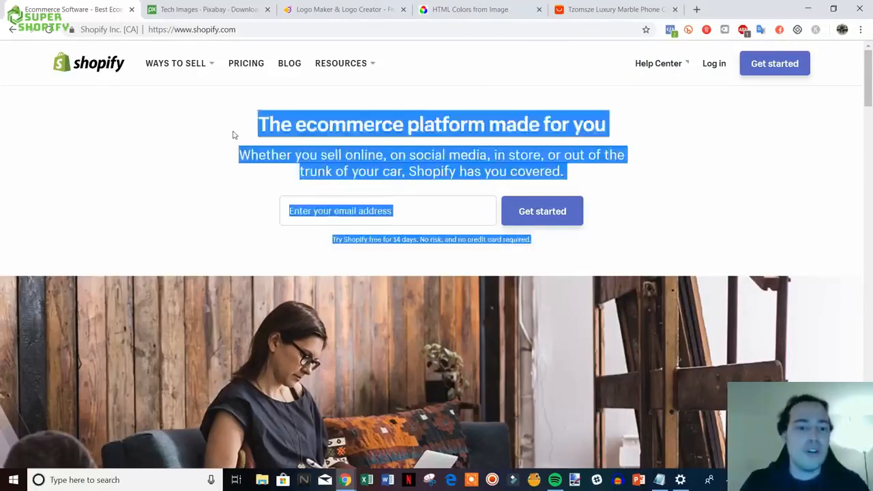
left_click(232, 134)
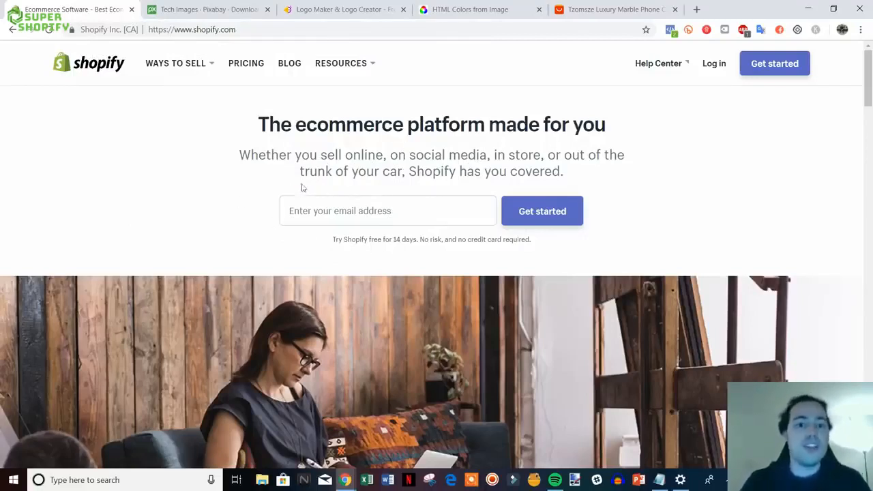
left_click(341, 211)
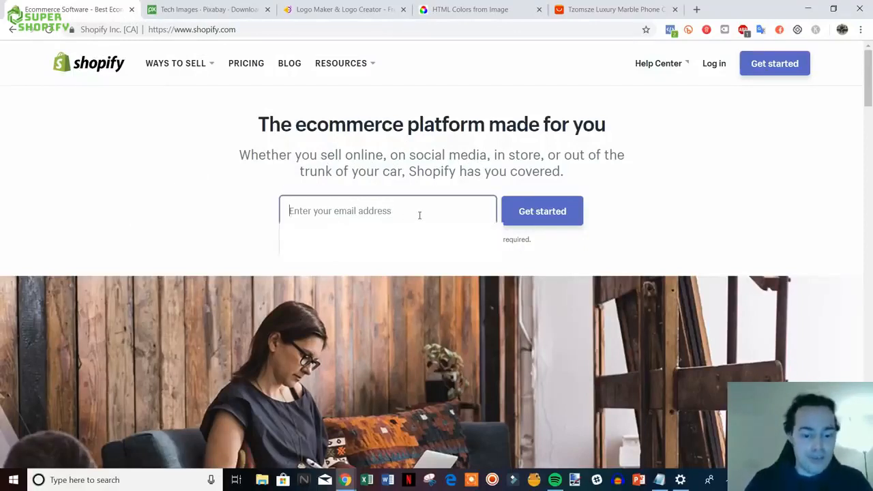
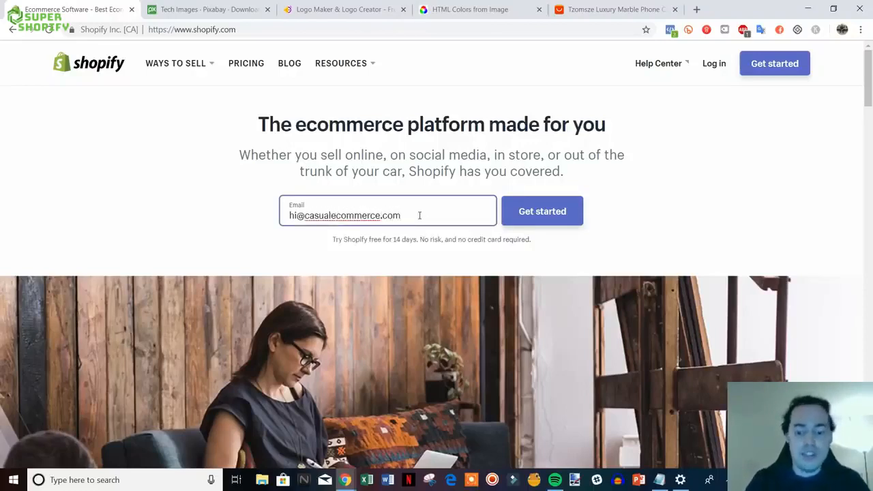
left_click(505, 217)
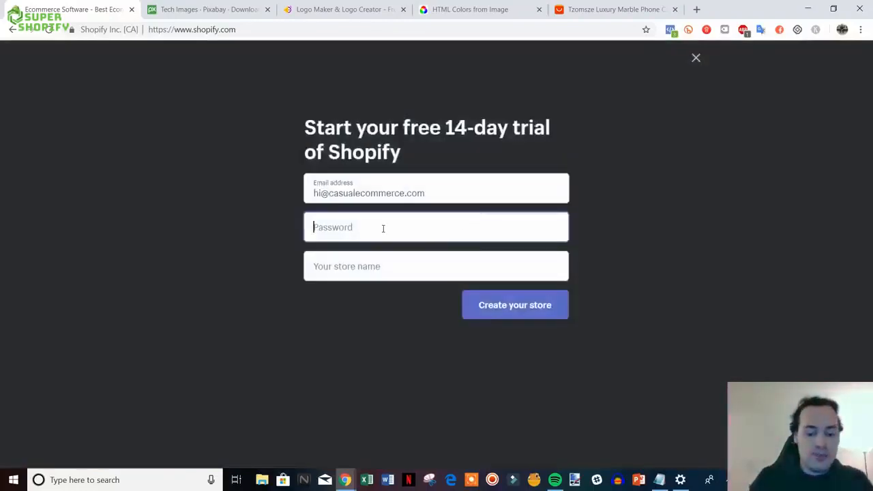
- Set the account password and enter the store name tech-space-online
type("••")
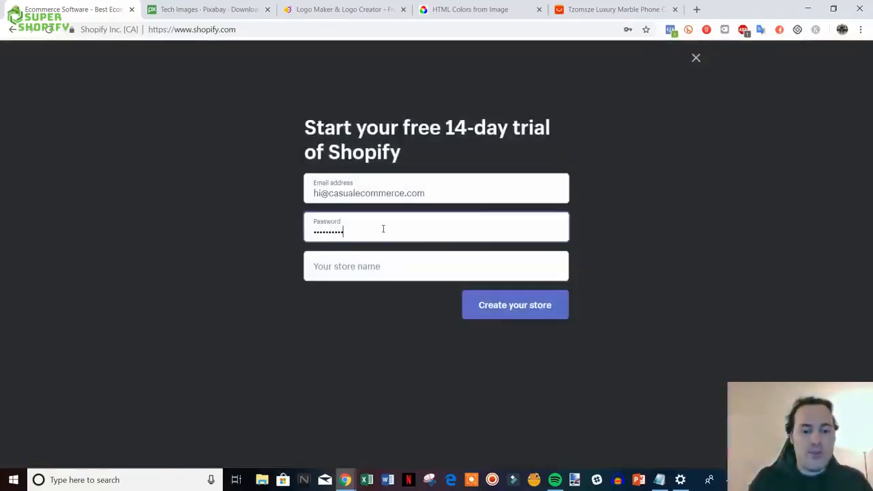
left_click(387, 266)
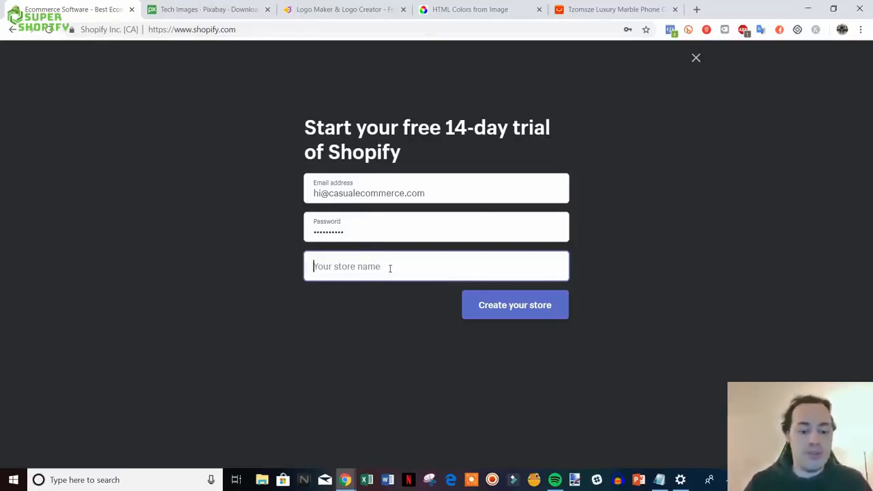
type("tec")
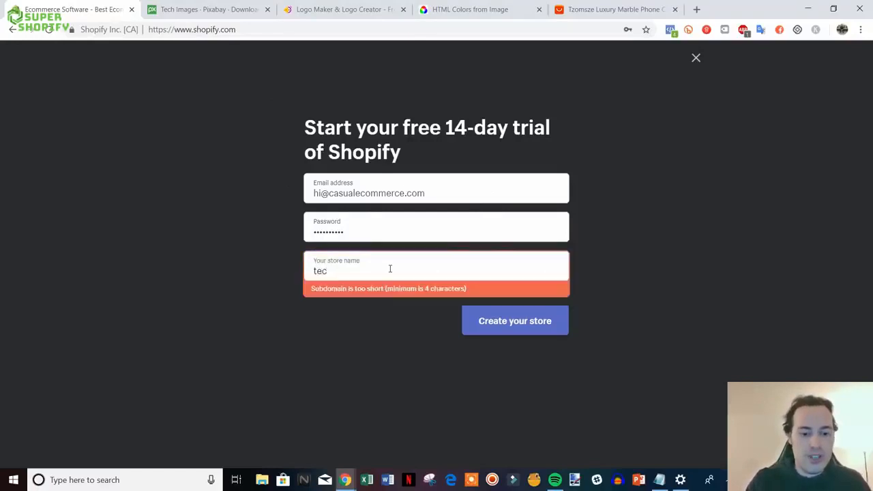
type("h-space")
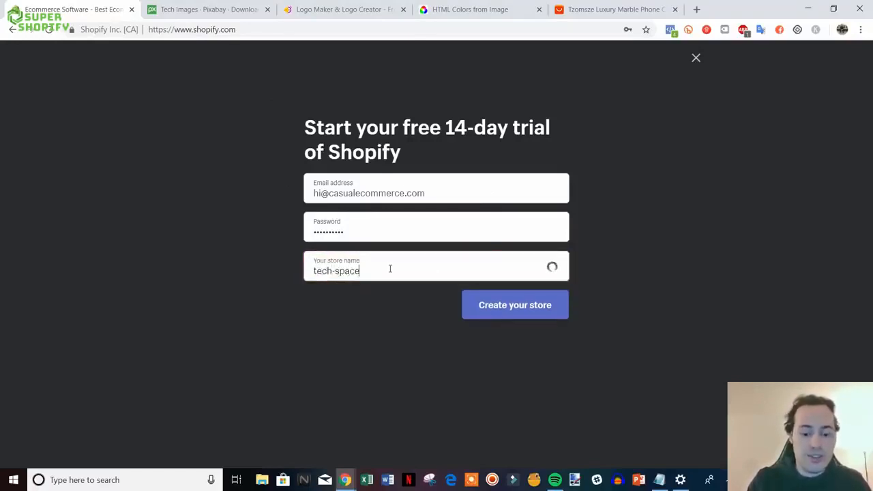
type("-online")
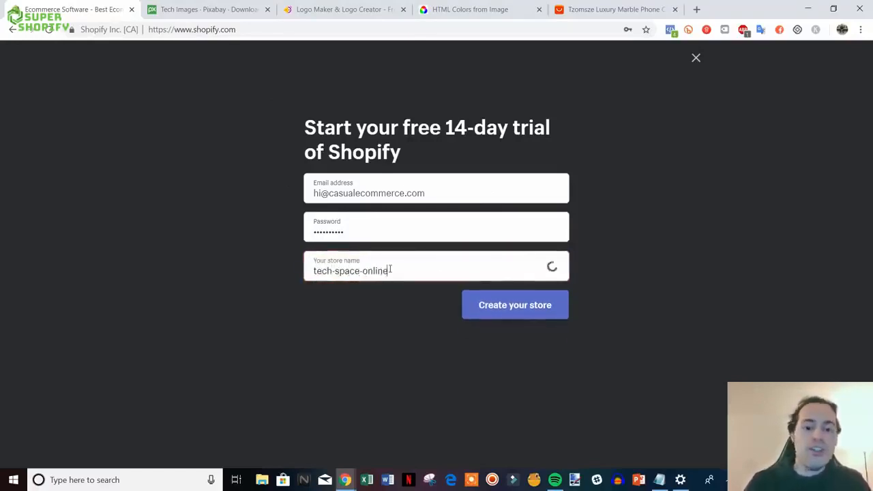
- Create the store, answering 'I'm just playing around' and $50,000 to $250,000 USD revenue
left_click(487, 306)
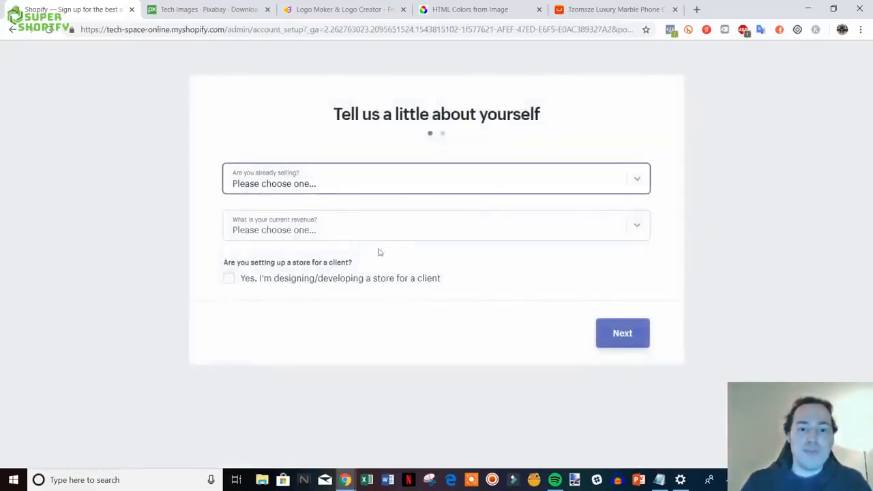
left_click(535, 183)
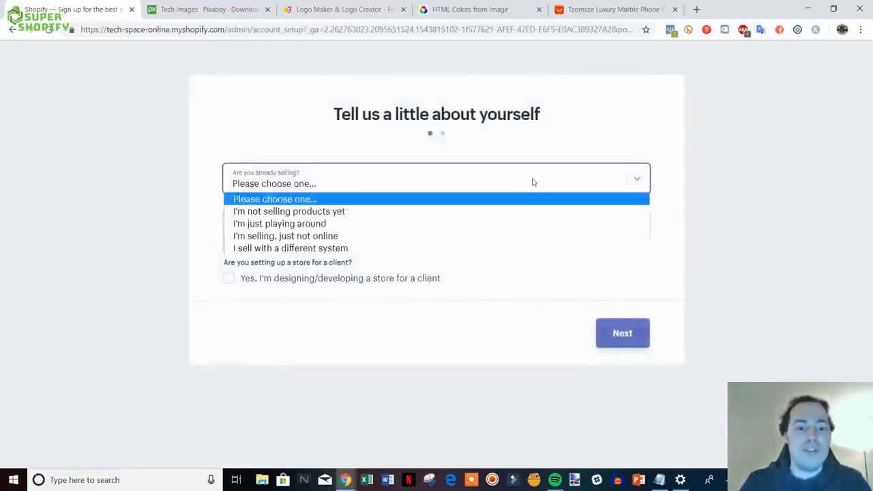
left_click(355, 226)
left_click(484, 232)
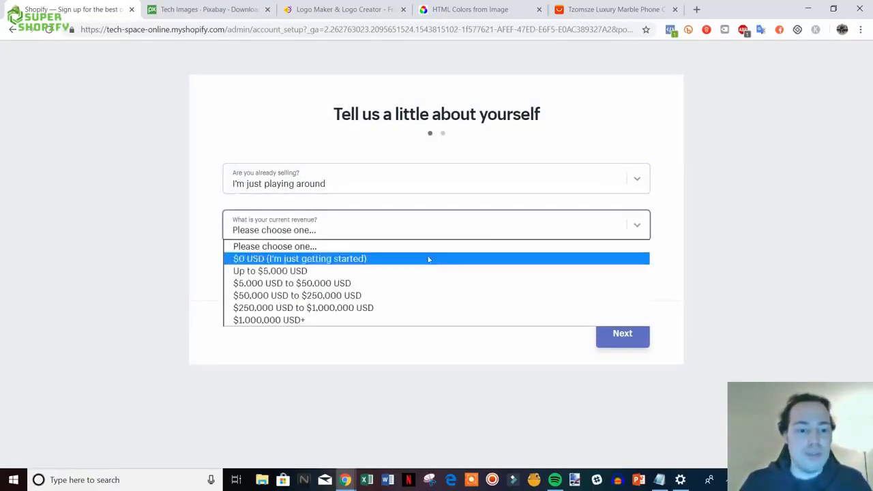
left_click(391, 294)
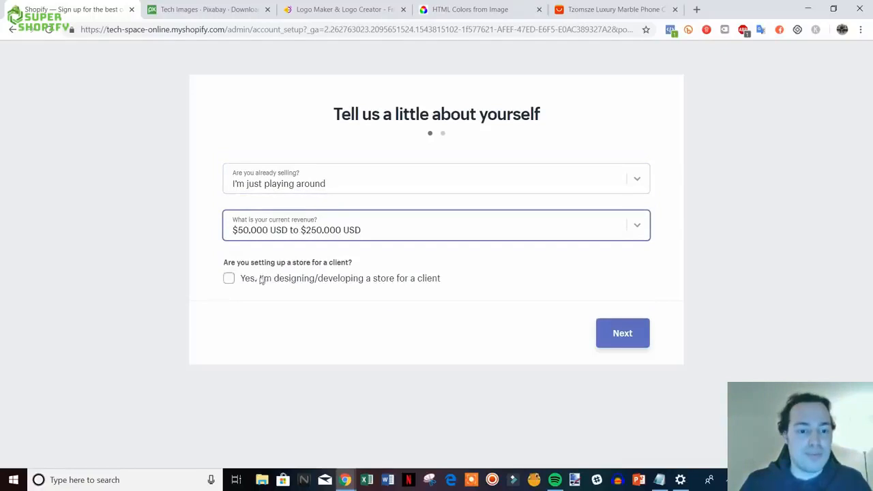
left_click(602, 332)
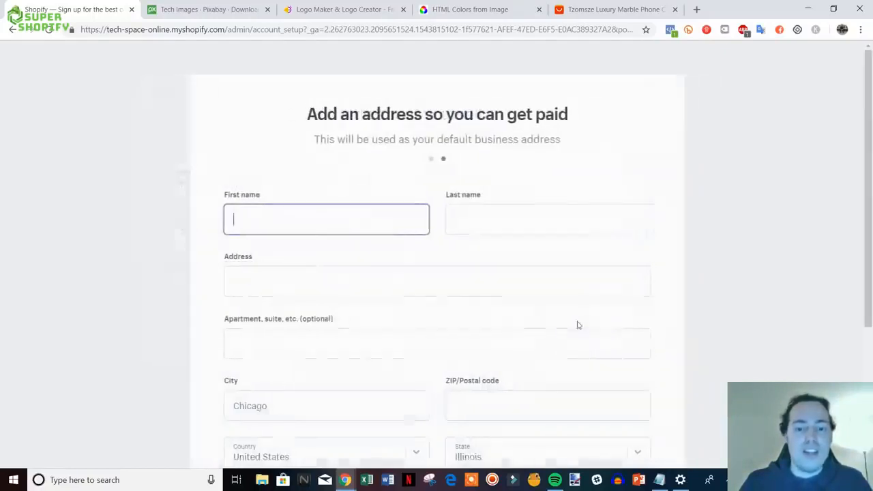
- Complete the business address with ZIP/Postal code 1994 and enter the new store
scroll(830, 253, "down", 1)
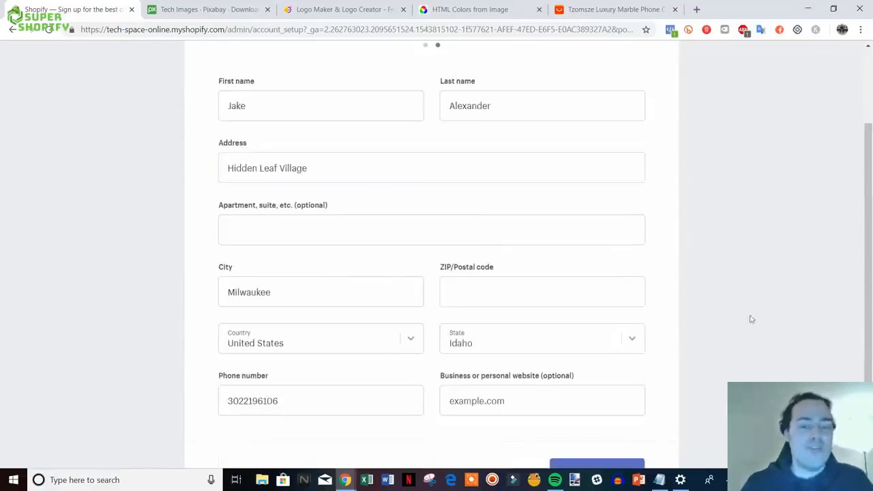
scroll(565, 336, "down", 2)
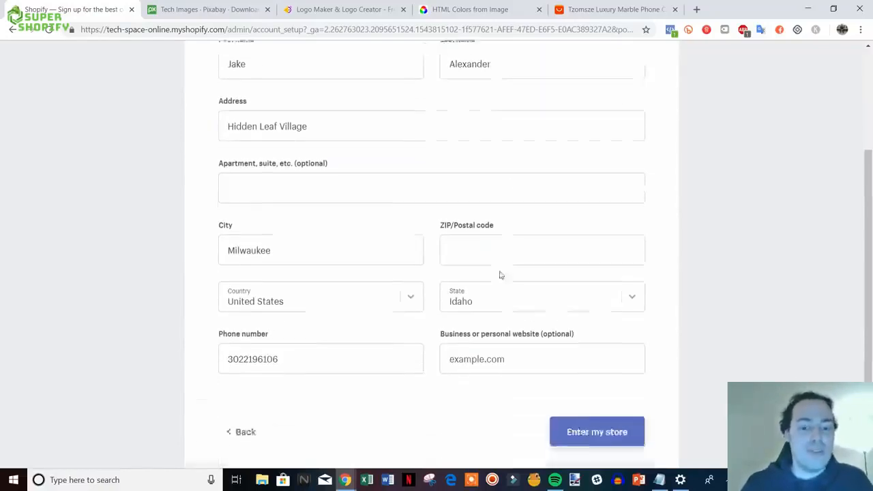
left_click(606, 417)
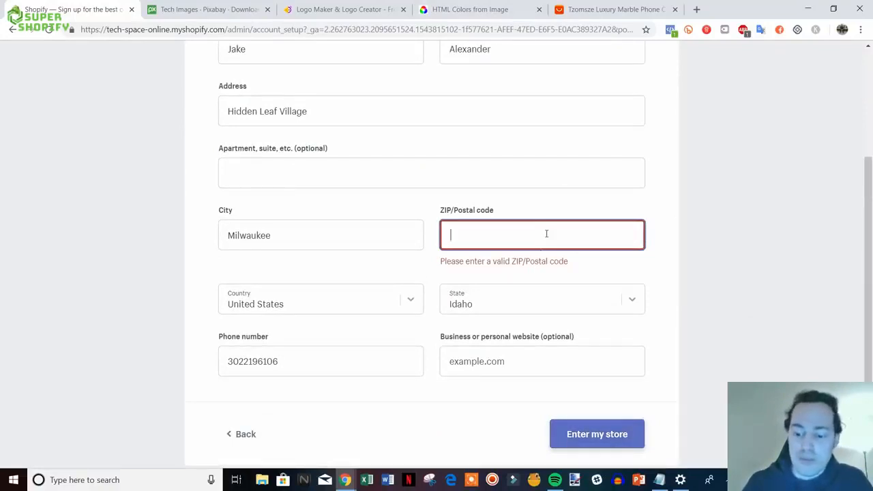
type("19948")
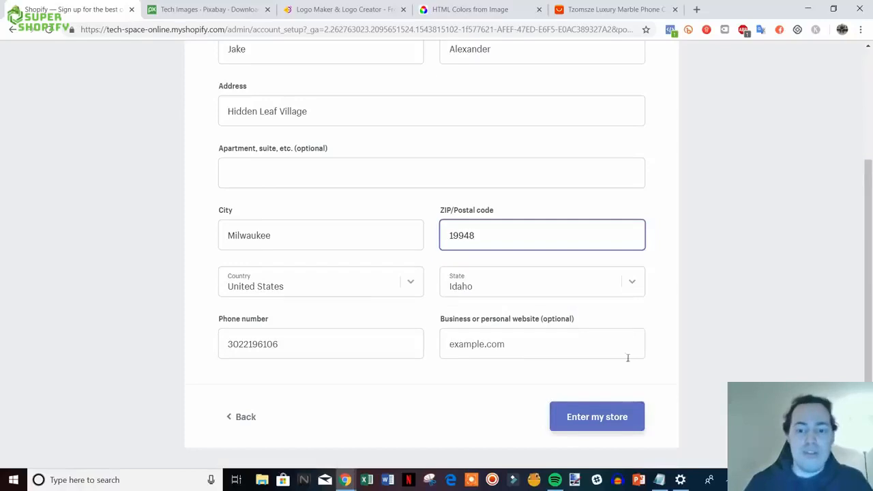
left_click(613, 417)
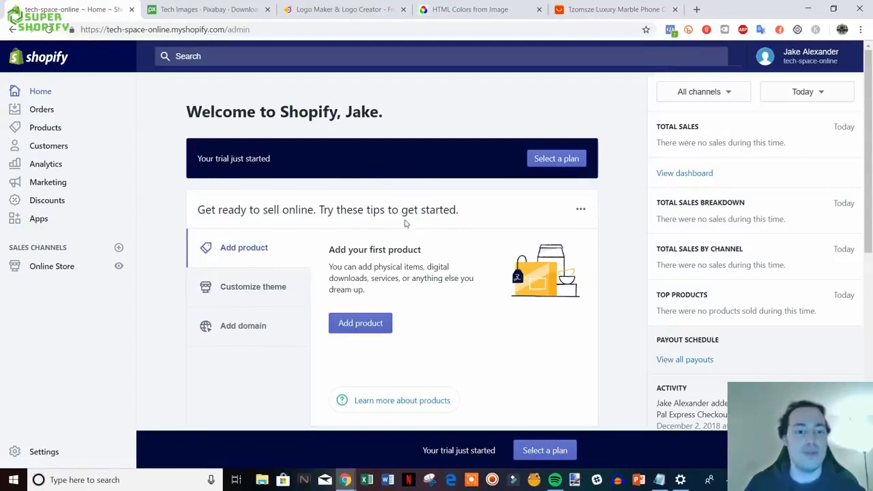
- Go to Online Store Themes, confirm Debut is current, and launch the Theme Store
scroll(403, 224, "down", 1)
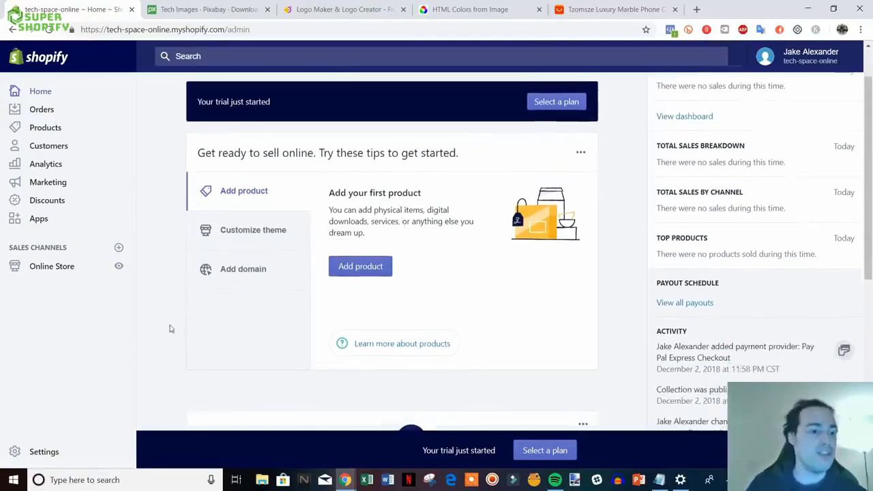
left_click(57, 271)
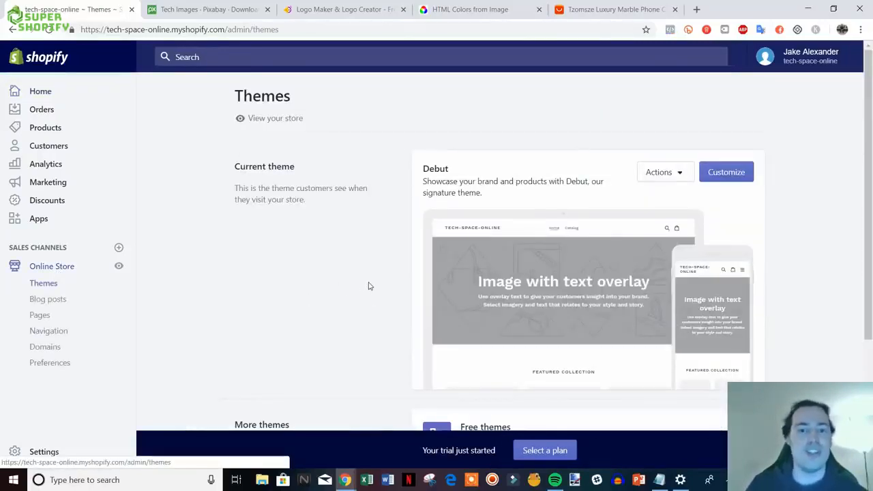
scroll(368, 286, "down", 1)
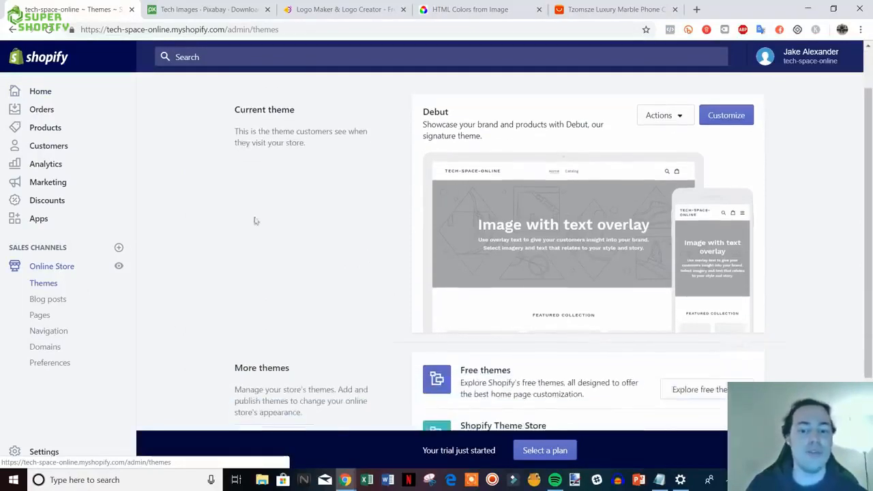
scroll(419, 163, "down", 2)
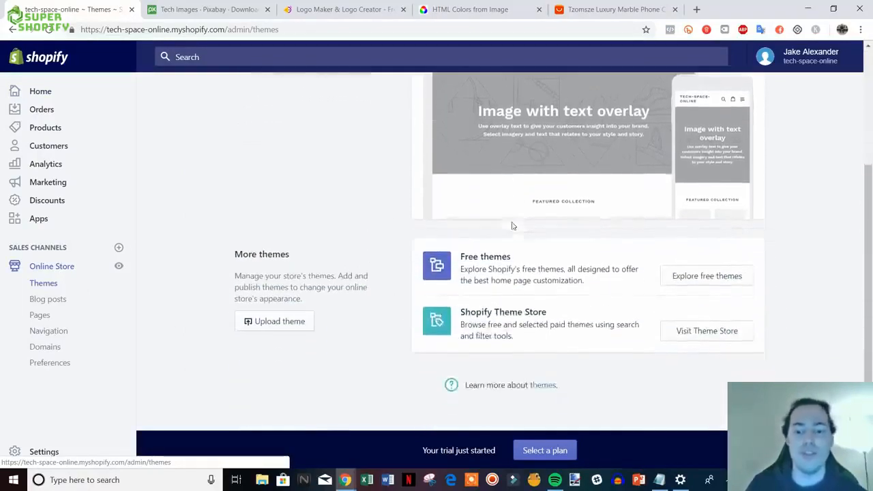
left_click(719, 331)
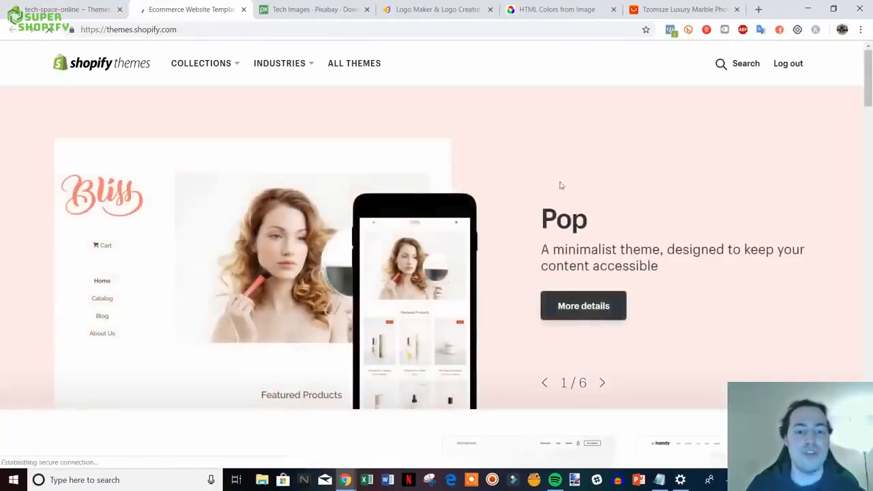
- Browse down through the Theme Store listings
scroll(670, 189, "down", 3)
scroll(682, 185, "down", 8)
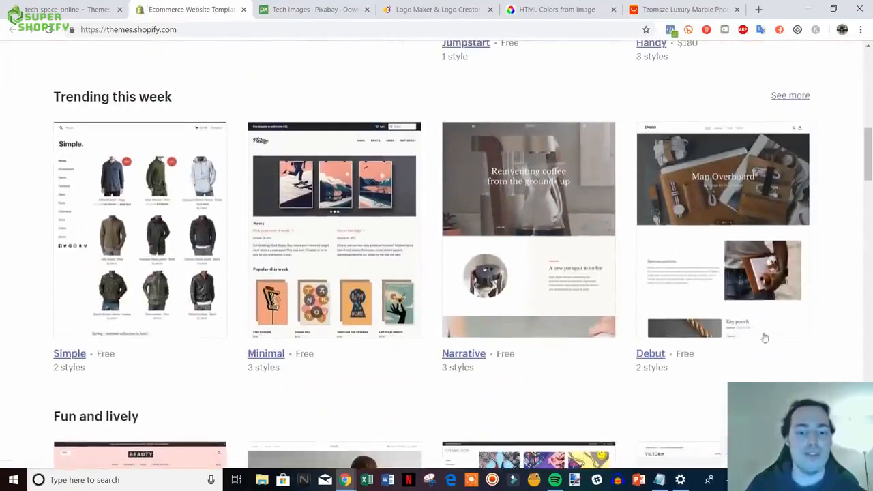
scroll(253, 266, "down", 5)
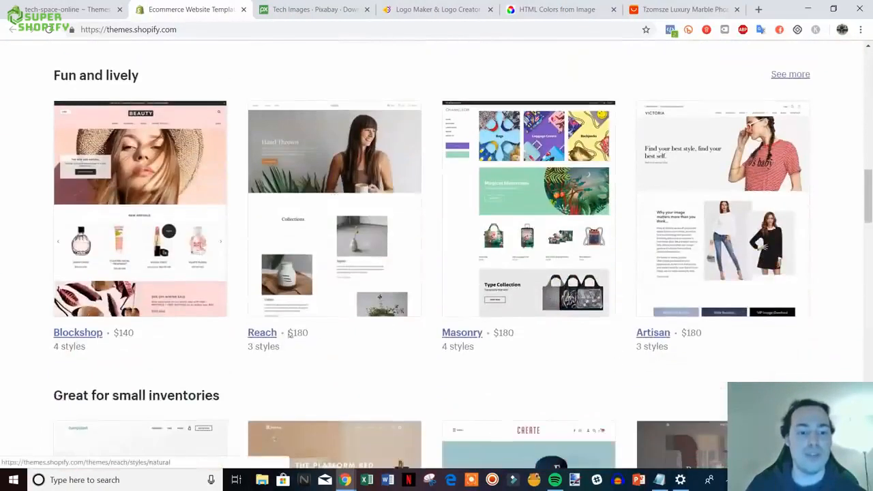
mouse_move(869, 210)
left_mouse_down()
mouse_move(870, 223)
mouse_move(870, 213)
left_mouse_up()
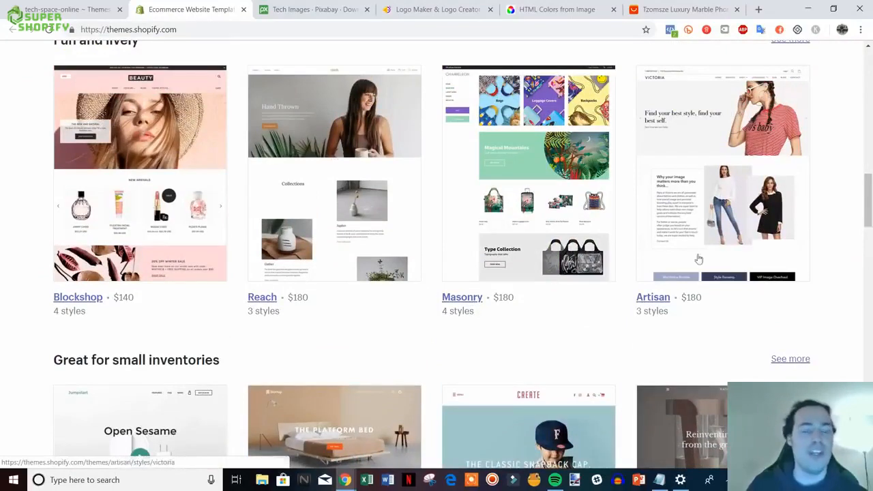
scroll(750, 266, "down", 5)
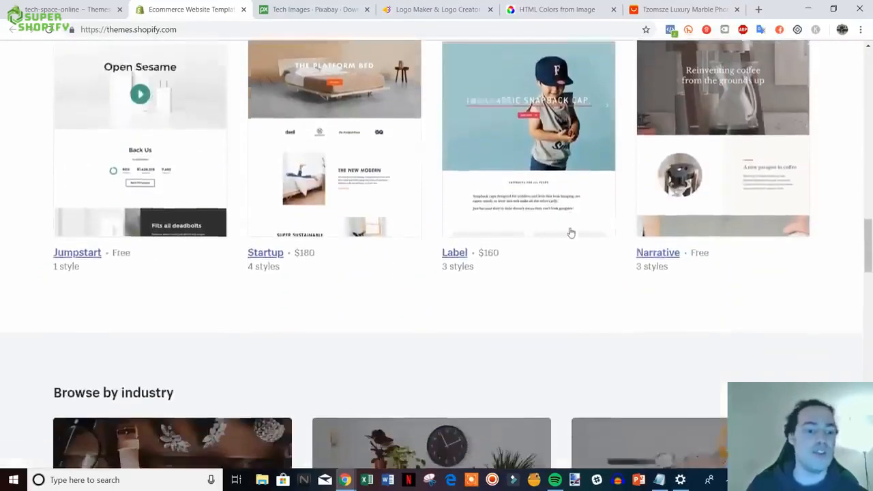
scroll(571, 232, "down", 3)
left_click_drag(867, 257, 862, 93)
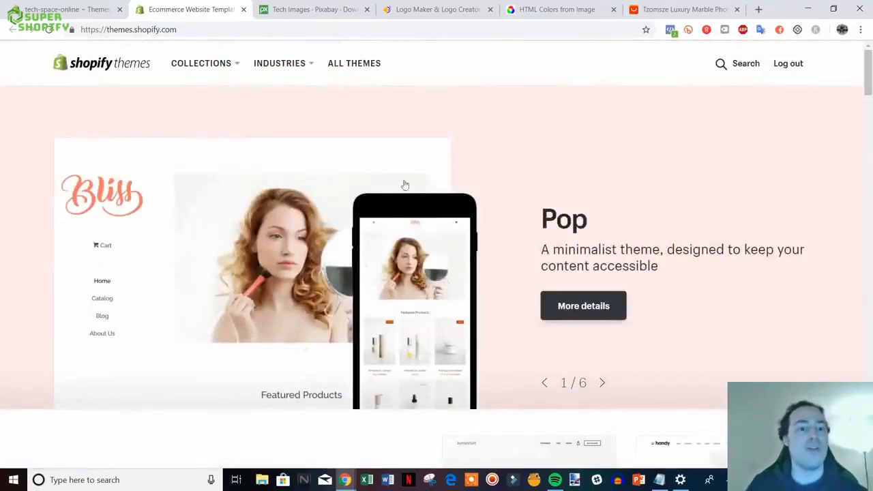
scroll(405, 204, "down", 2)
- Compare the admin Themes page with the store listings, then view and close the Minimal theme
left_click(65, 9)
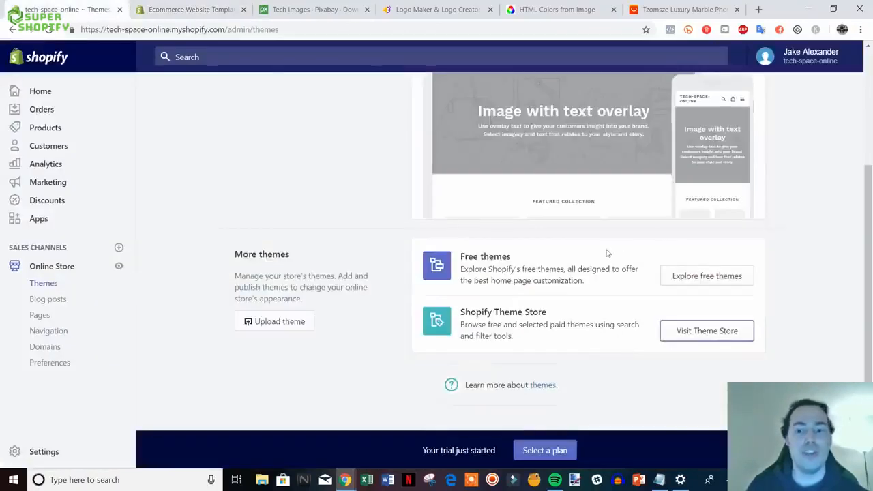
scroll(641, 276, "up", 3)
left_click(150, 5)
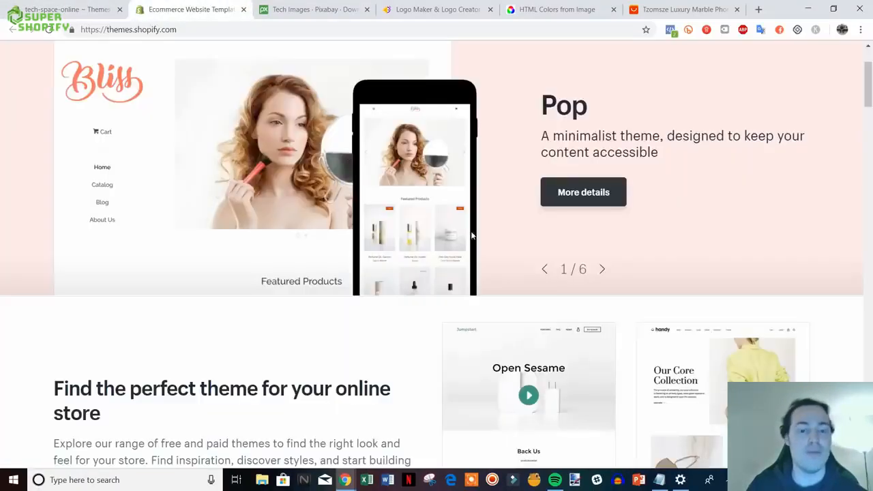
scroll(804, 184, "down", 5)
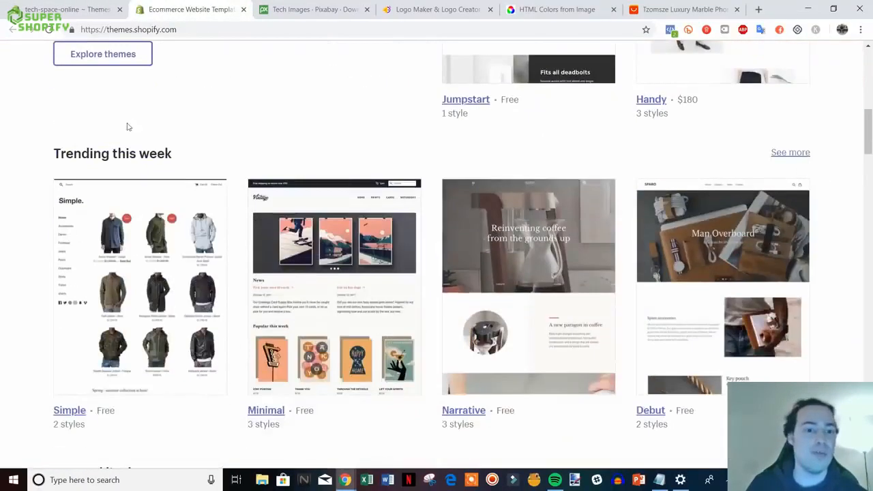
scroll(530, 254, "down", 2)
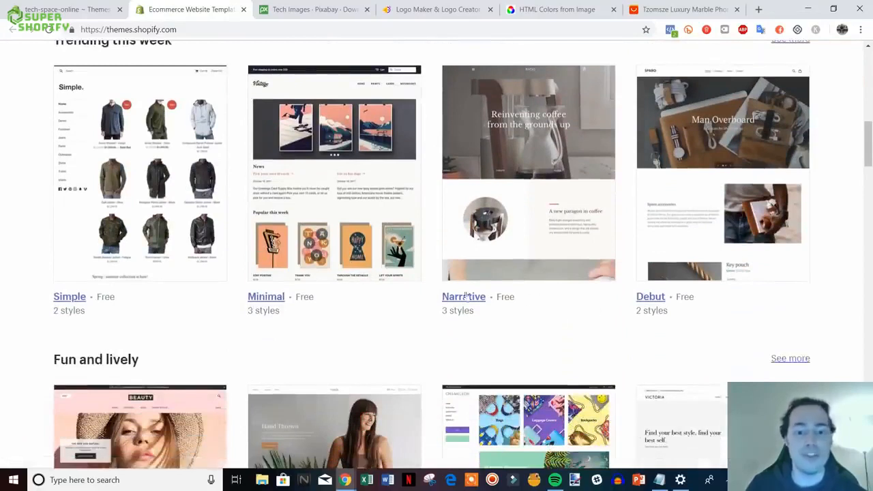
left_click(68, 9)
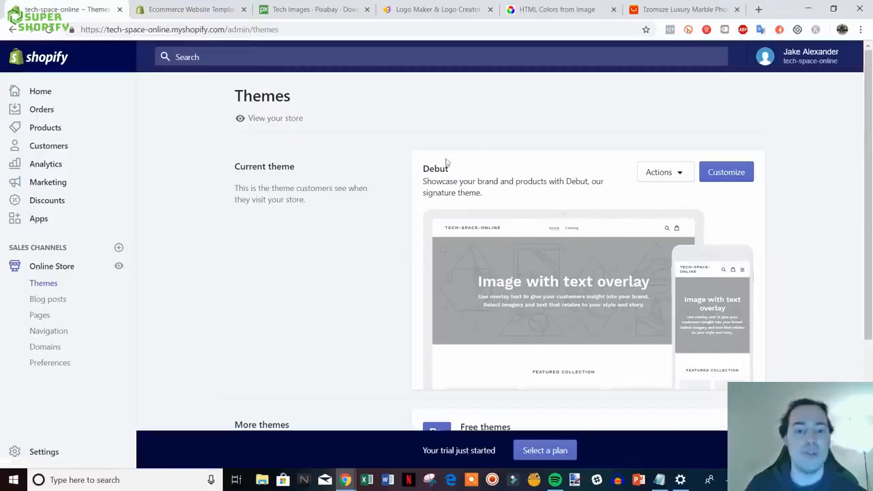
left_click(186, 8)
scroll(420, 205, "down", 1)
scroll(369, 306, "up", 2)
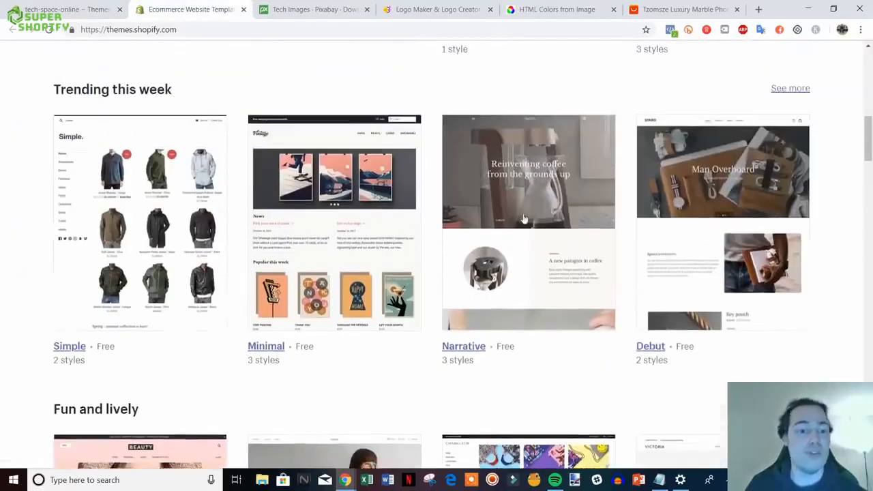
left_click(269, 353)
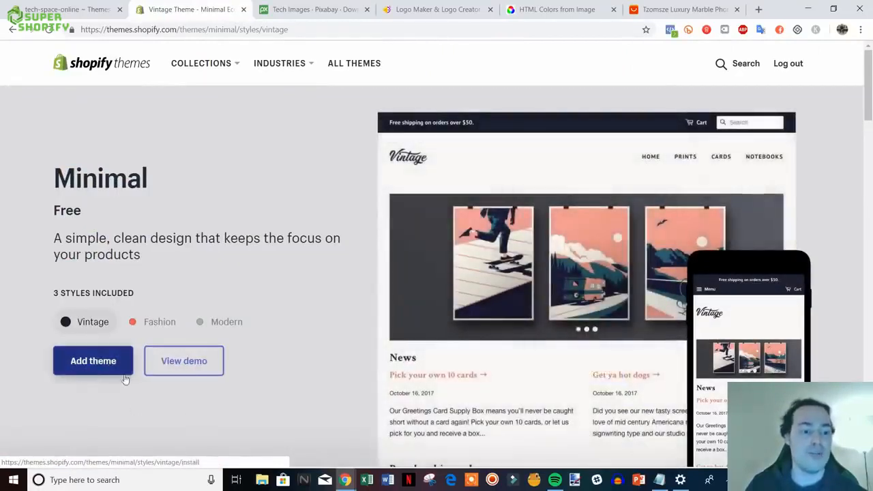
left_click(242, 9)
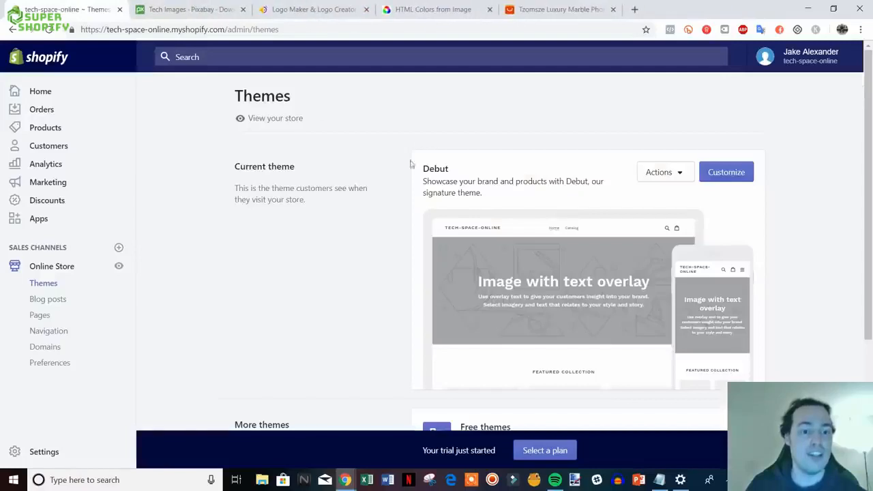
- Customize the Debut theme and scroll through its home page preview
scroll(486, 243, "down", 3)
scroll(483, 237, "up", 3)
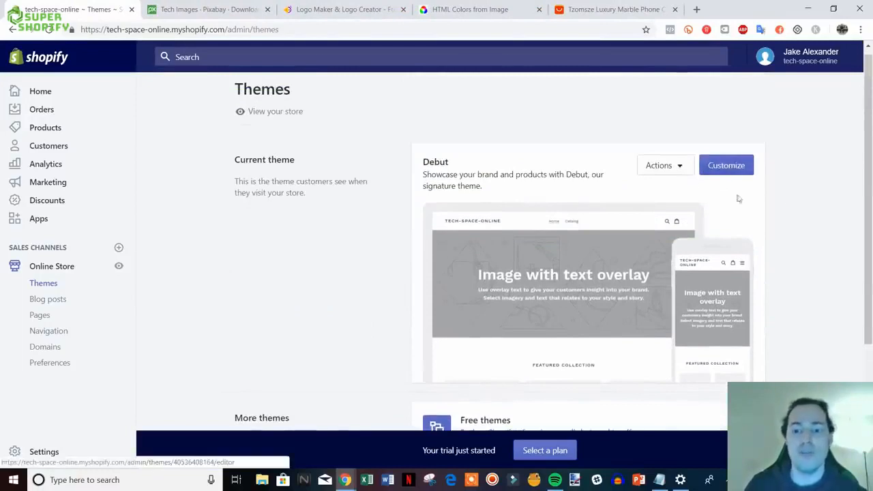
left_click(737, 166)
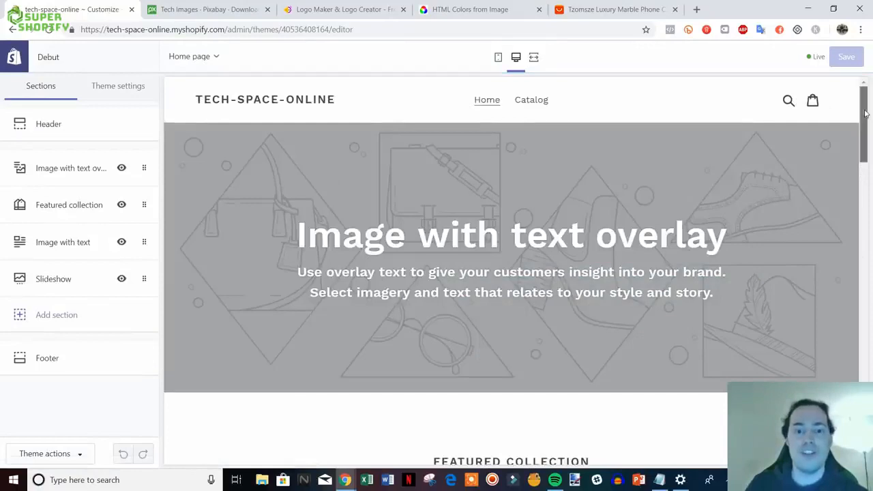
mouse_move(864, 98)
left_mouse_down()
mouse_move(864, 420)
mouse_move(868, 100)
left_mouse_up()
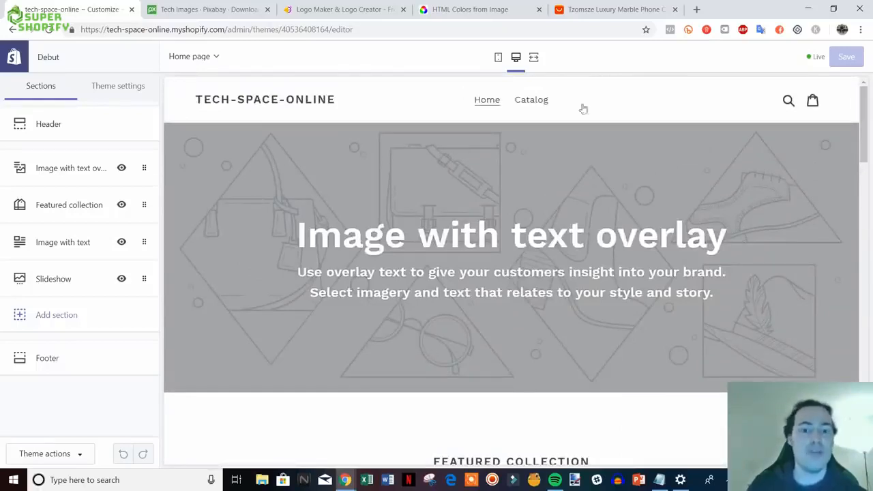
scroll(688, 266, "down", 3)
scroll(687, 273, "up", 3)
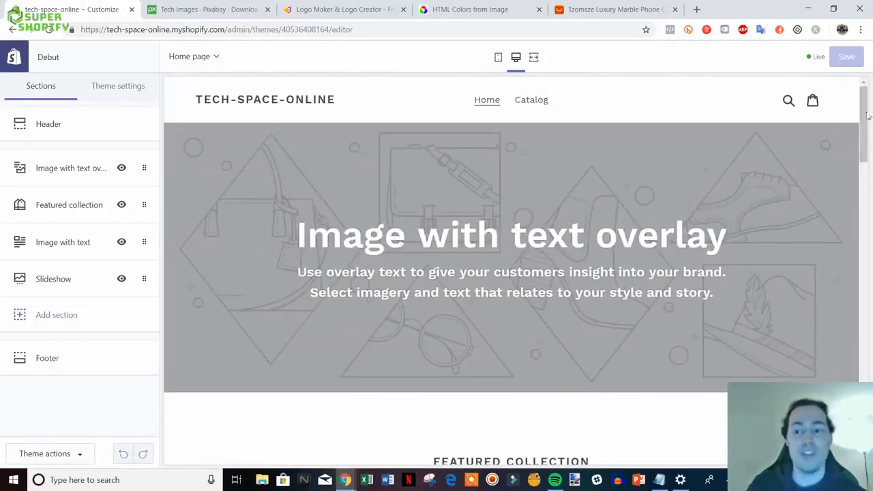
left_click_drag(866, 116, 857, 95)
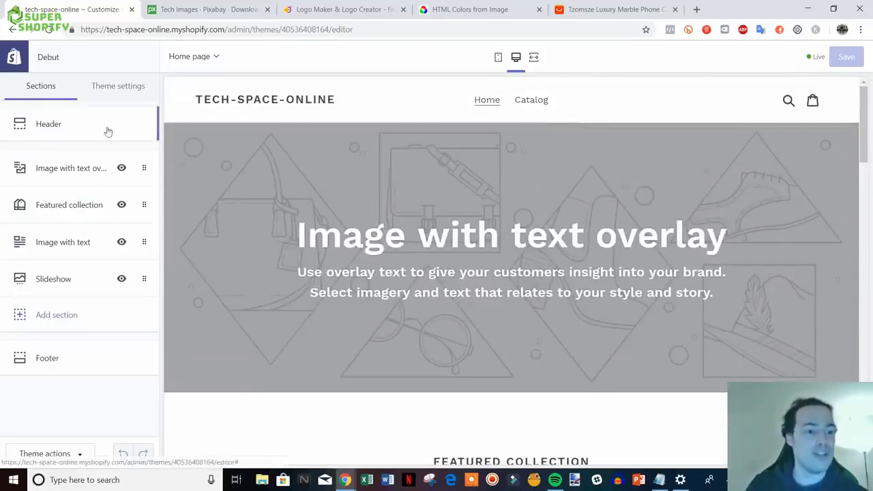
- Upload logo_transparent and set it as the header logo image
left_click(56, 124)
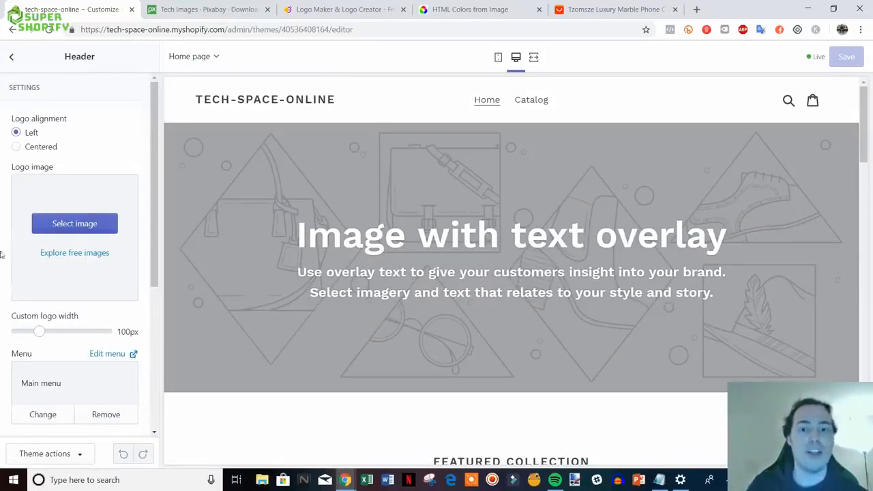
left_click(78, 223)
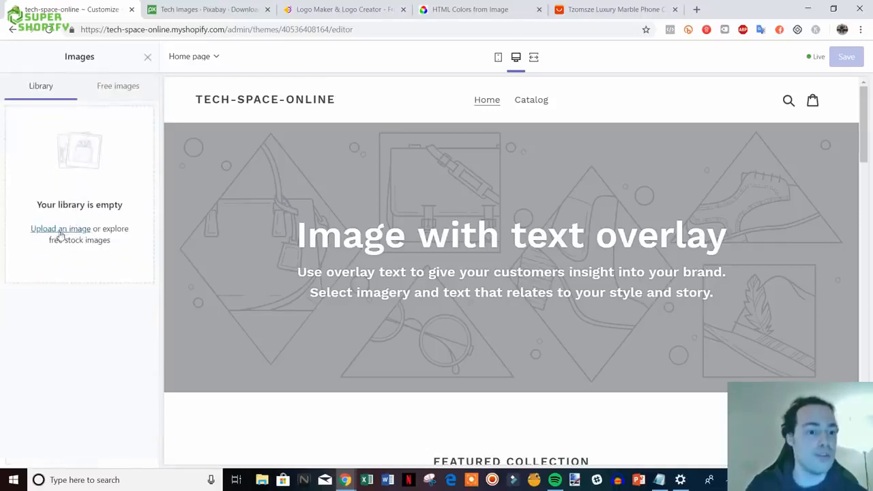
left_click(45, 231)
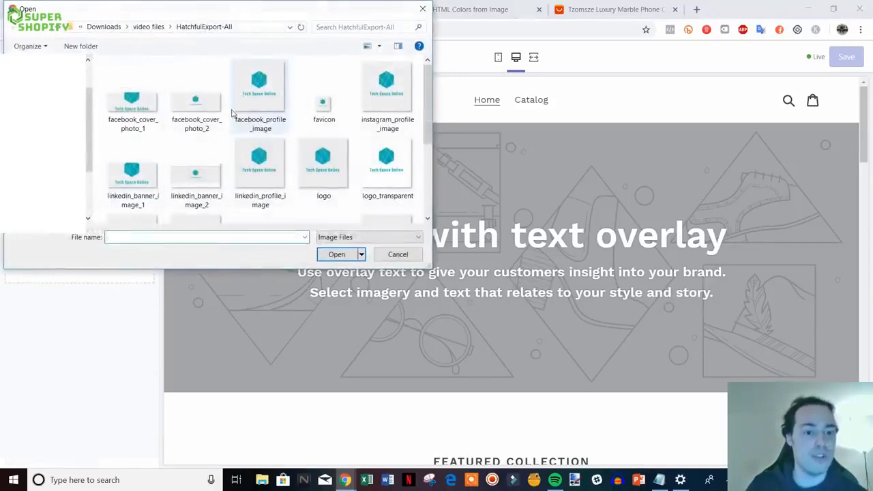
scroll(193, 119, "down", 2)
scroll(191, 116, "up", 1)
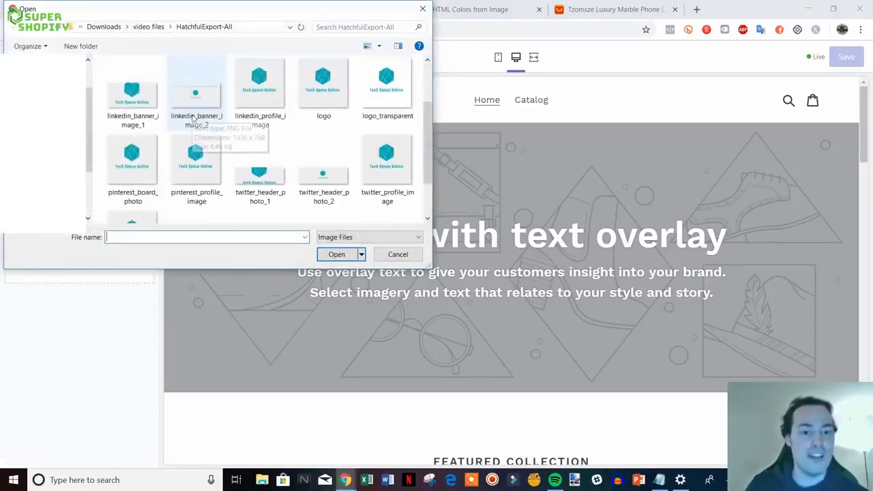
double_click(397, 92)
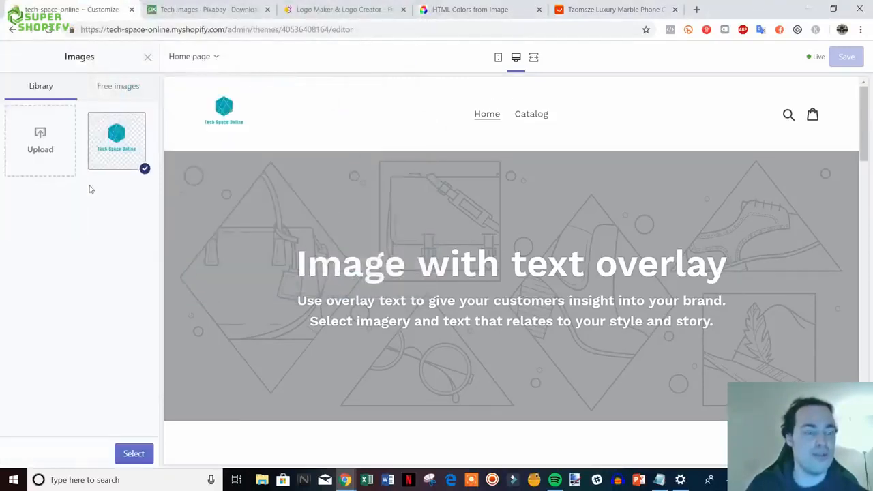
left_click(134, 454)
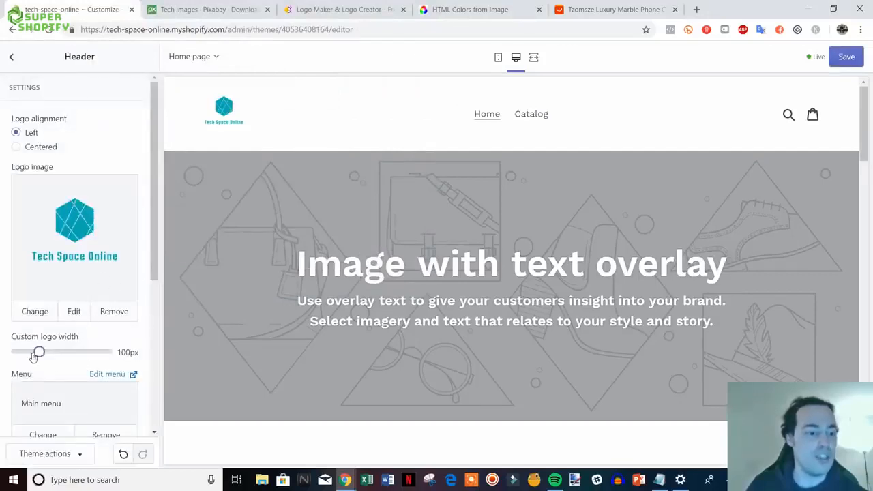
- Widen the header's custom logo to 160px
left_click_drag(39, 352, 66, 353)
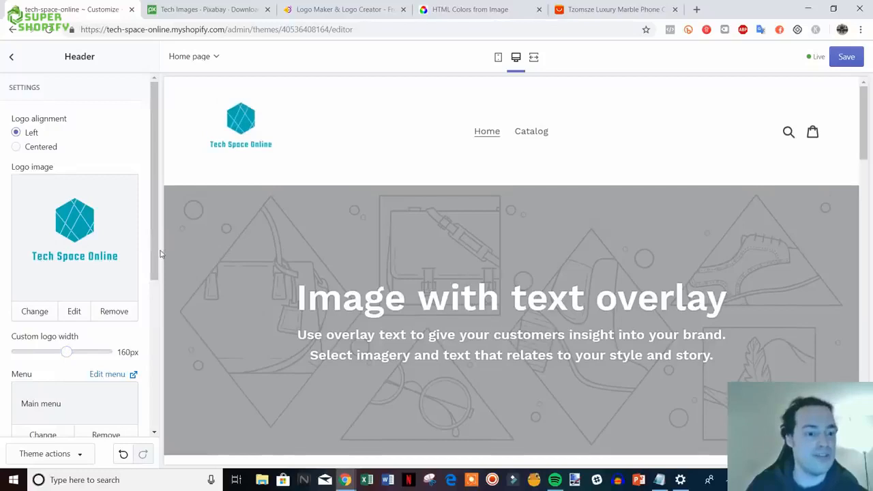
scroll(143, 307, "down", 3)
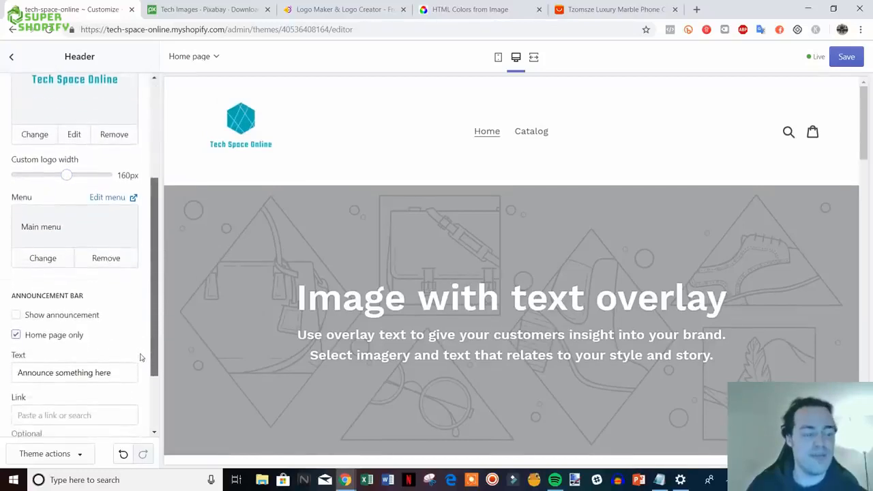
- Enable a home-page-only announcement bar reading 'Free Shipping On All Orders Storewide!'
left_click(55, 318)
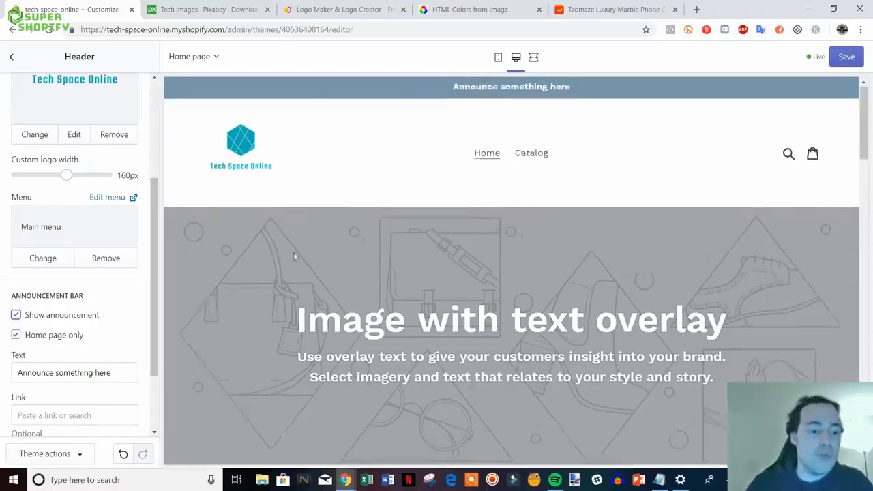
scroll(109, 283, "up", 2)
scroll(142, 273, "down", 3)
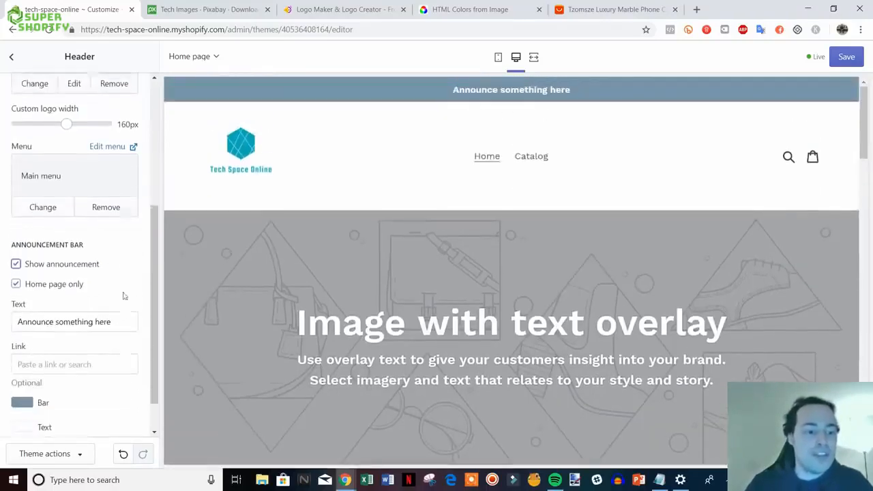
left_click_drag(125, 315, 3, 325)
type("Fr")
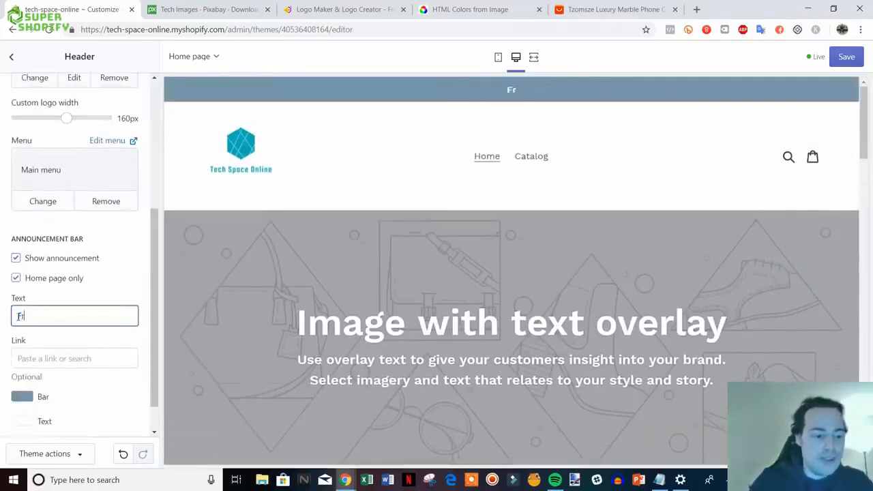
type("ee Shipping On AL")
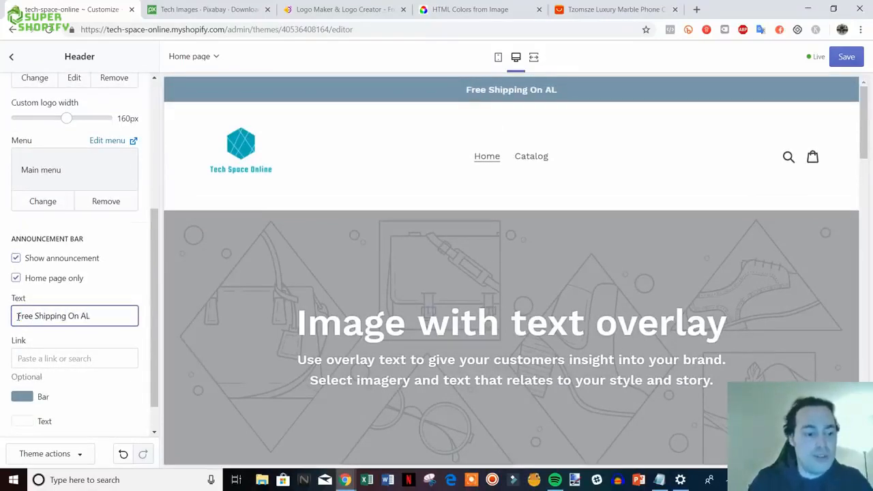
key("BackSpace")
type("l")
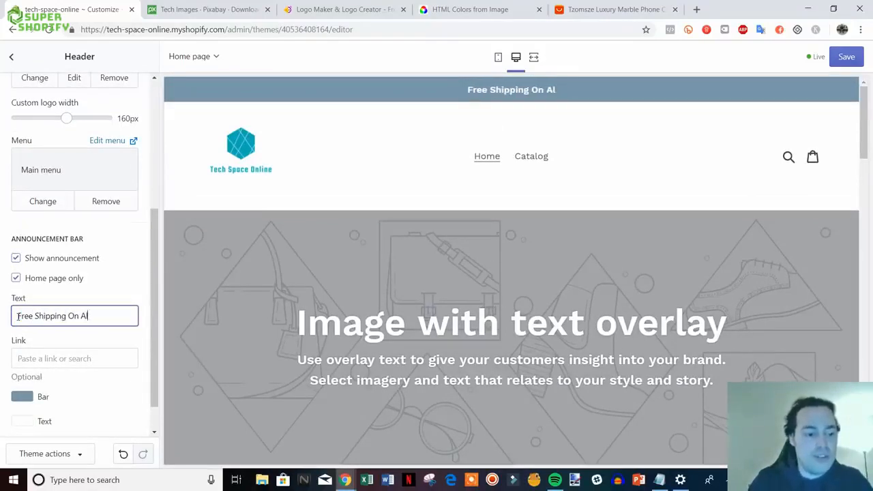
type("l Orders")
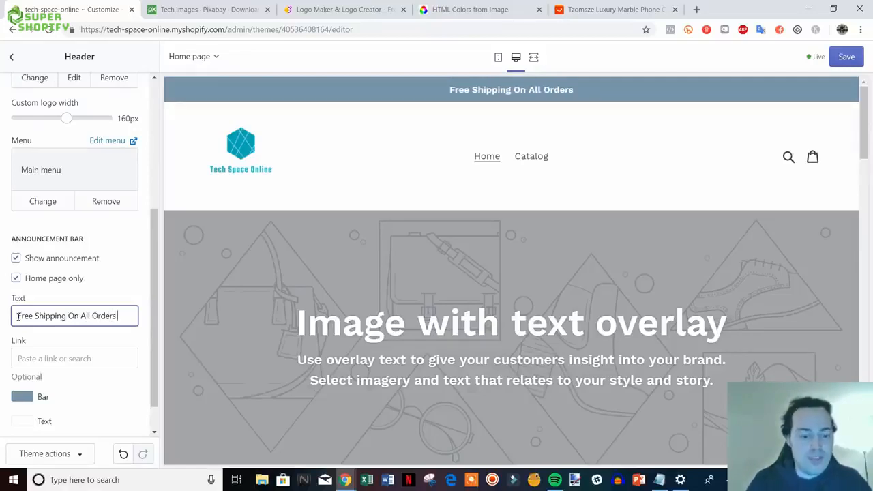
type(" Storewide!")
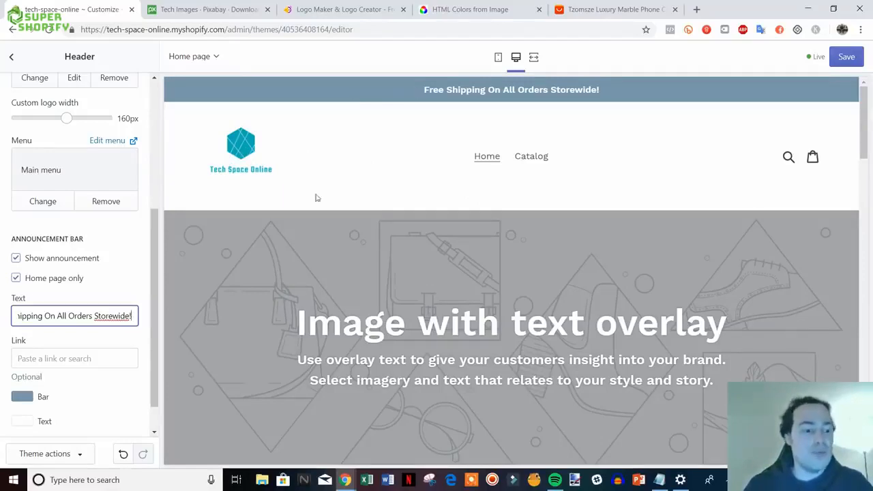
scroll(82, 320, "down", 2)
- Change the announcement bar colour to the logo's teal, hex 00ADB5
left_click(22, 359)
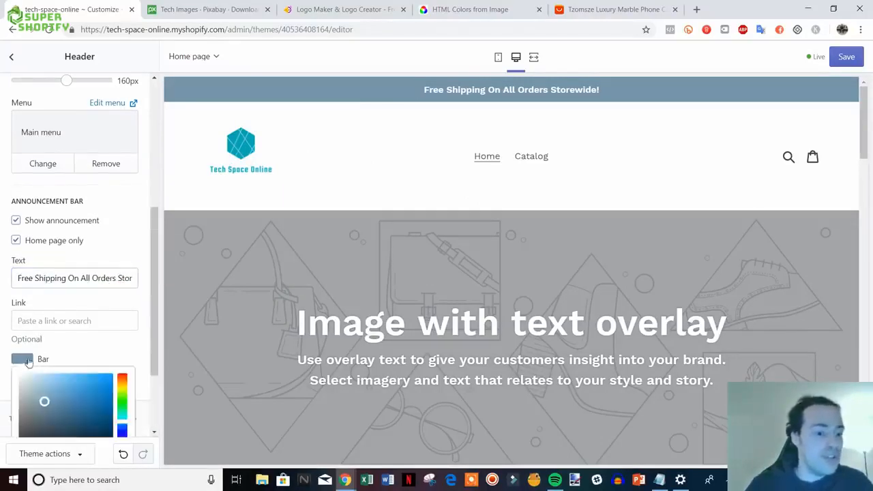
scroll(102, 369, "down", 2)
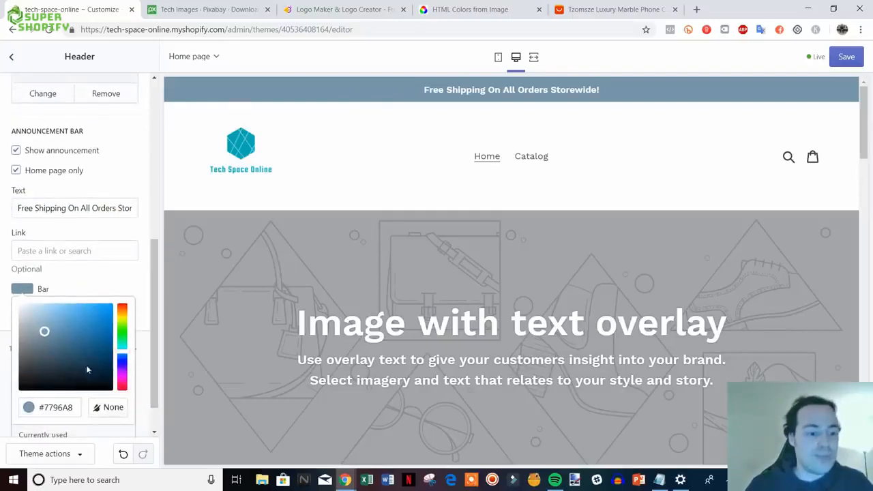
left_click_drag(85, 351, 79, 318)
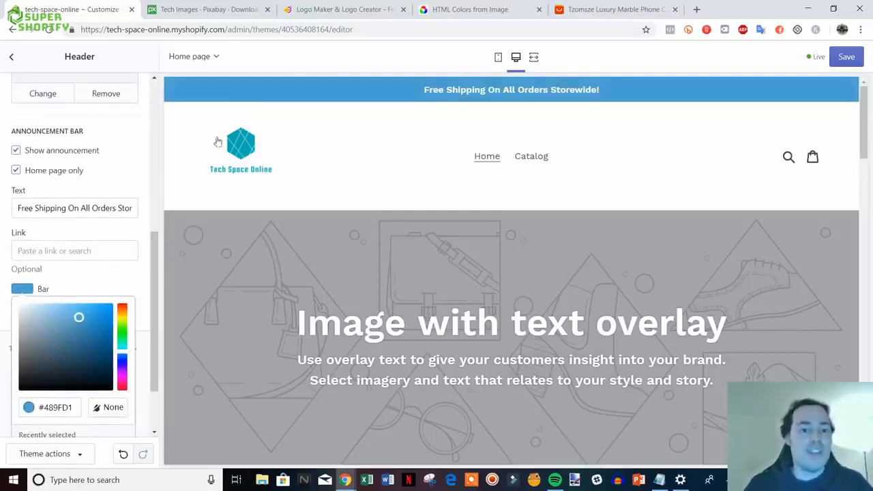
left_click(479, 8)
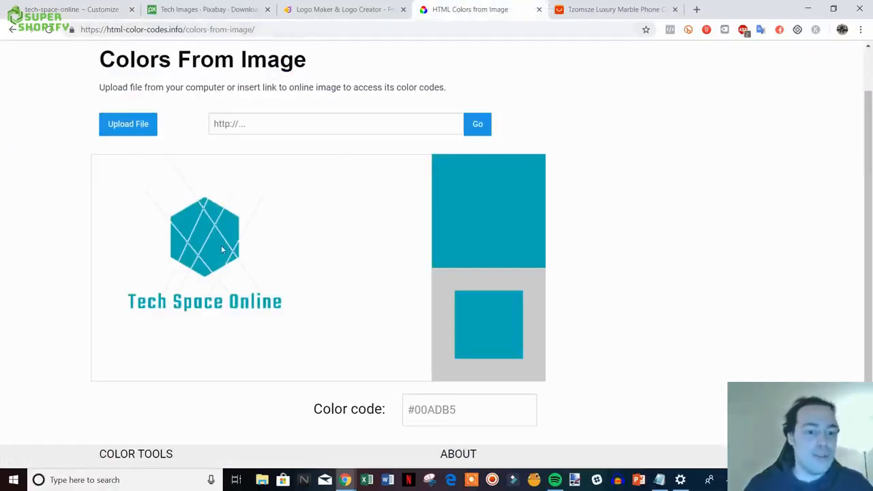
left_click_drag(464, 409, 414, 409)
key("ctrl+c")
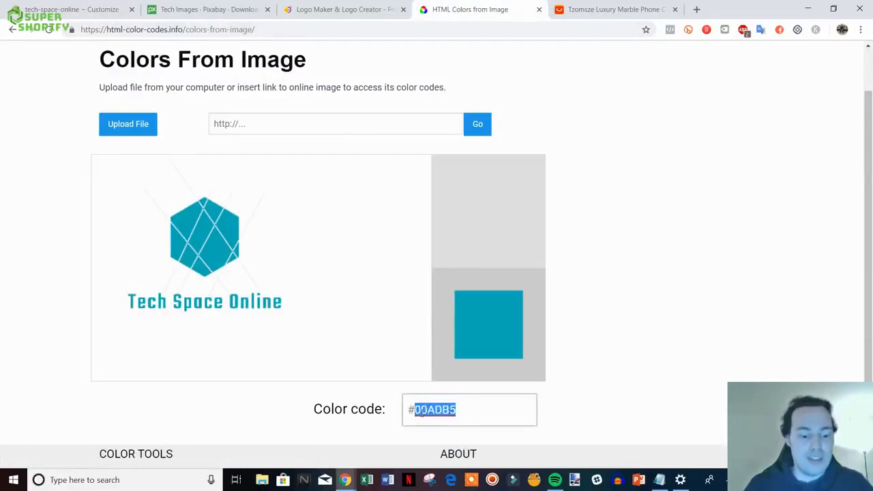
left_click(75, 9)
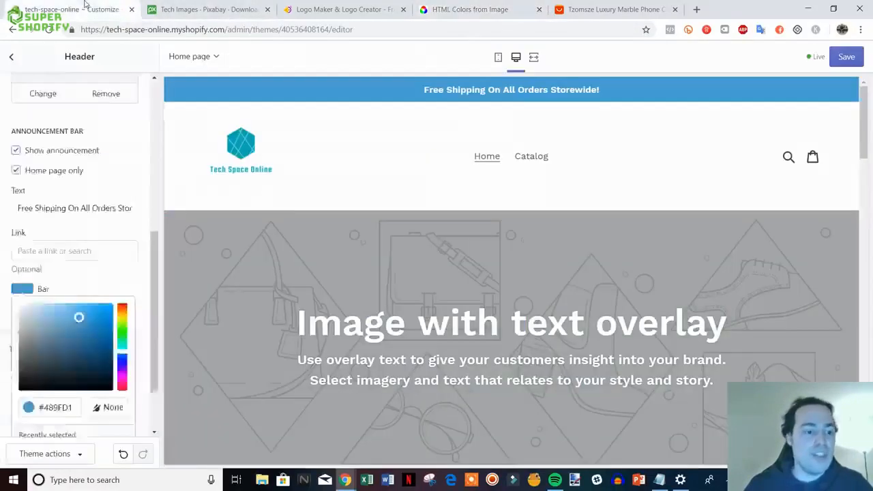
left_click(17, 362)
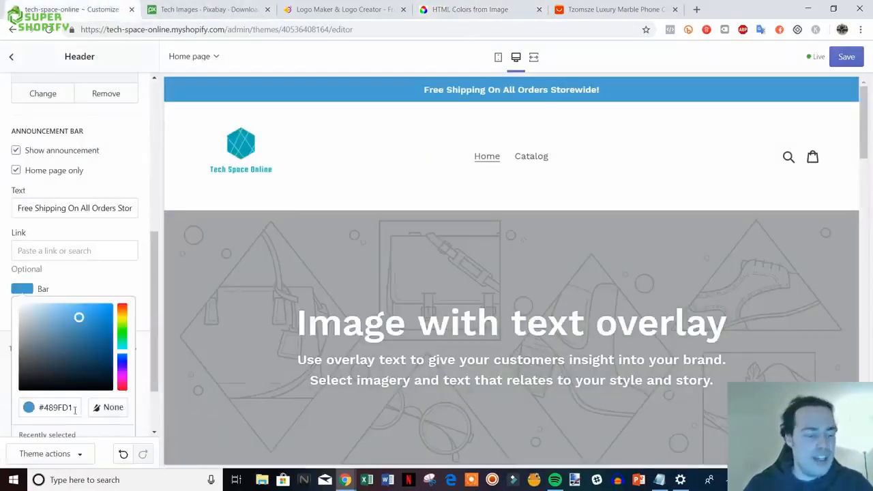
left_click_drag(75, 409, 47, 409)
key("ctrl+v")
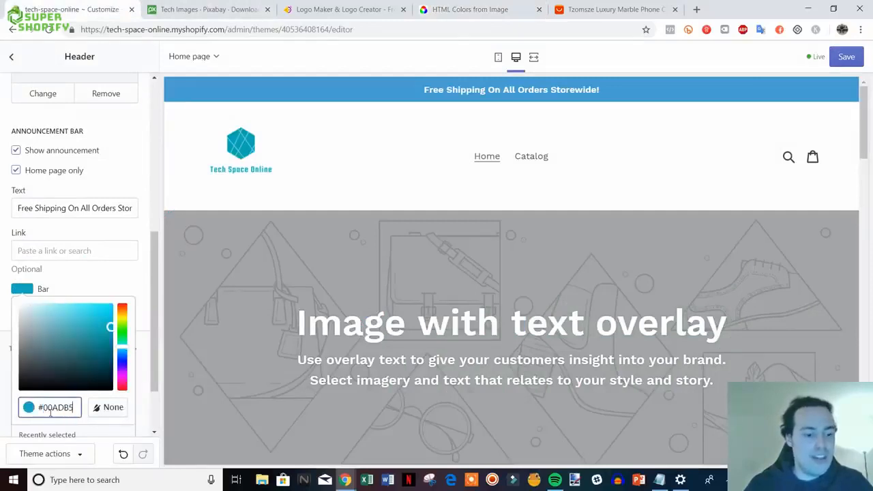
left_click(147, 319)
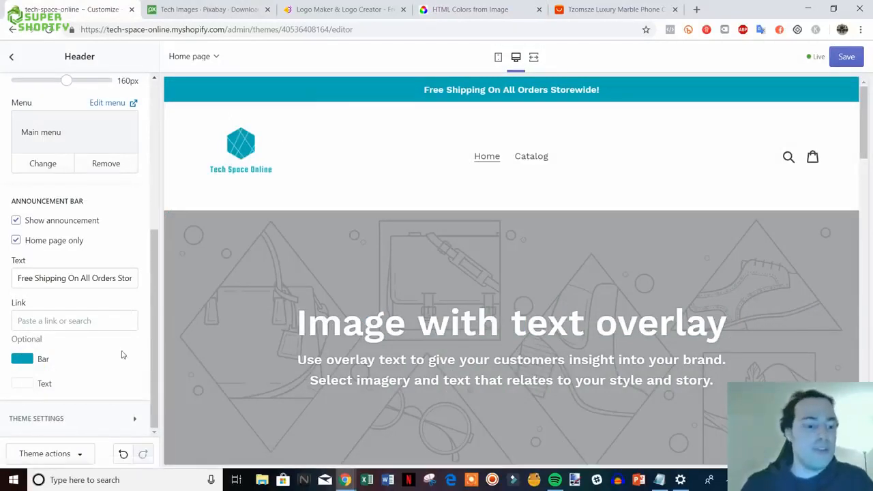
scroll(121, 354, "up", 4)
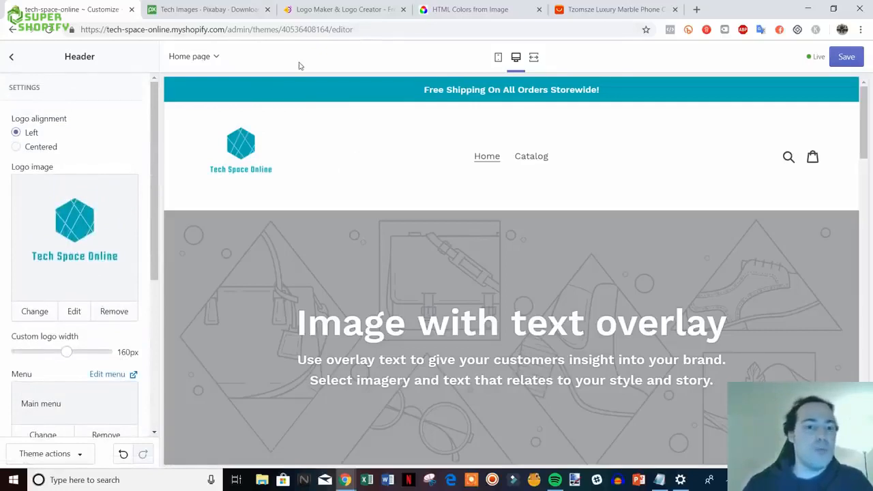
left_click(334, 10)
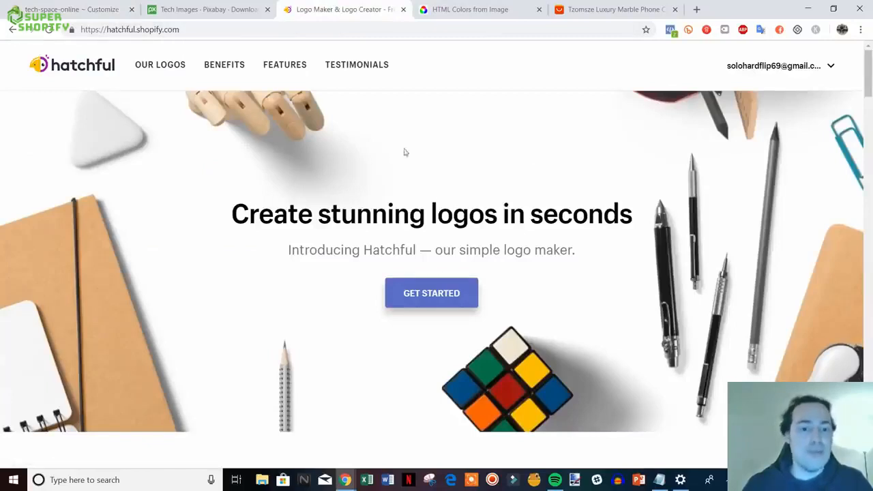
left_click(103, 8)
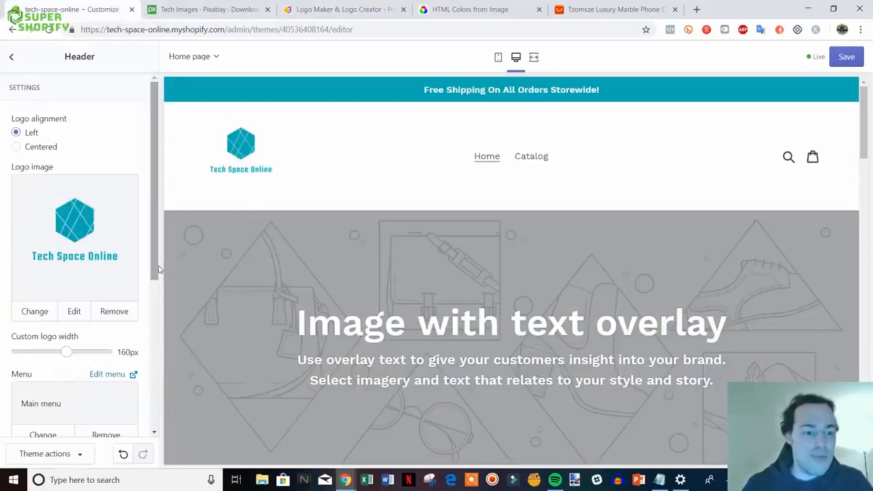
left_click_drag(156, 266, 135, 437)
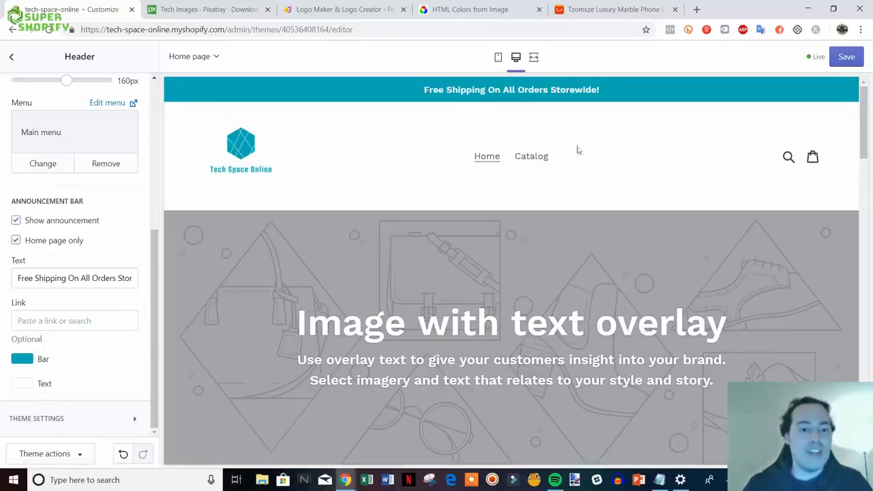
- Paste the Catalog link address into the announcement bar's Link field and save the theme
right_click(531, 158)
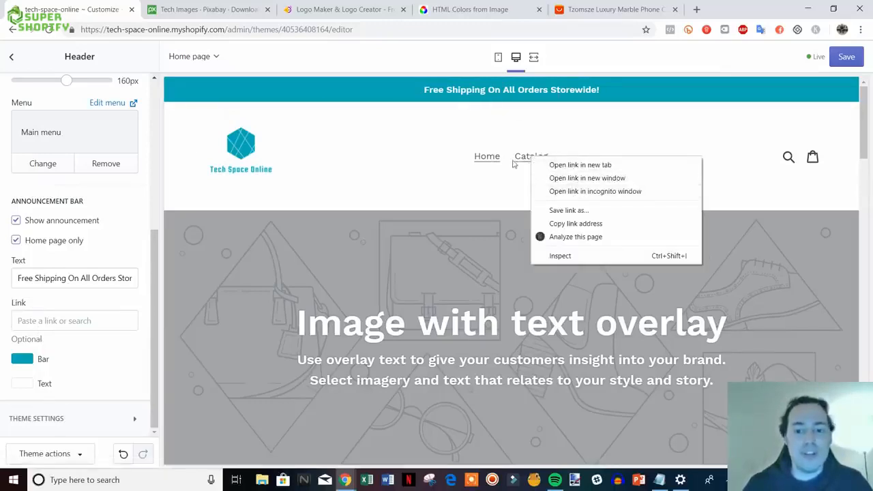
left_click(582, 223)
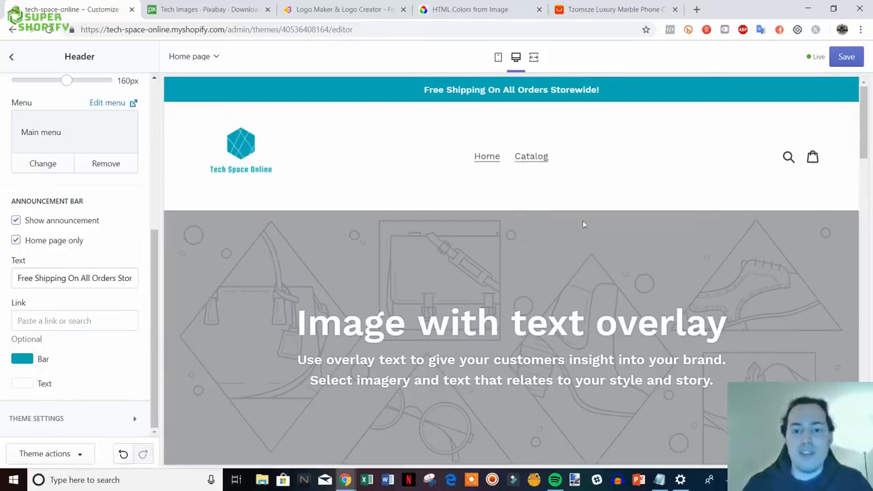
left_click(36, 321)
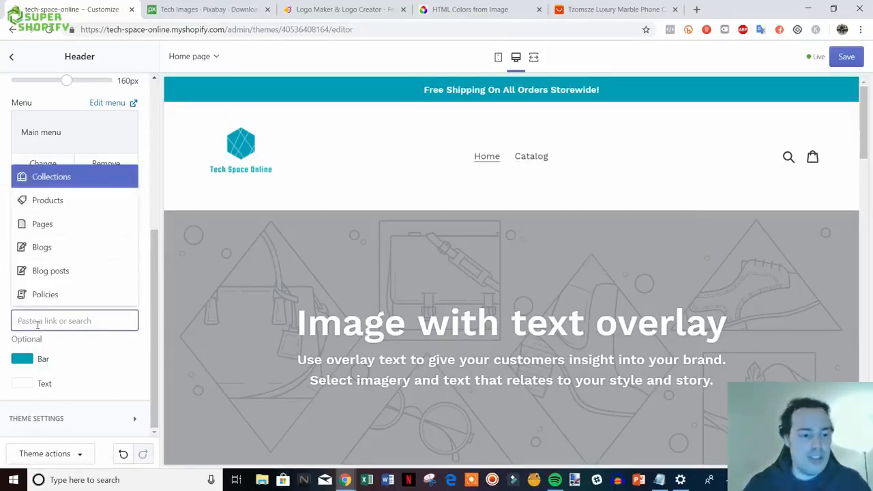
type("https://tech-space-online.myshopify.com/collections/all")
left_click(116, 274)
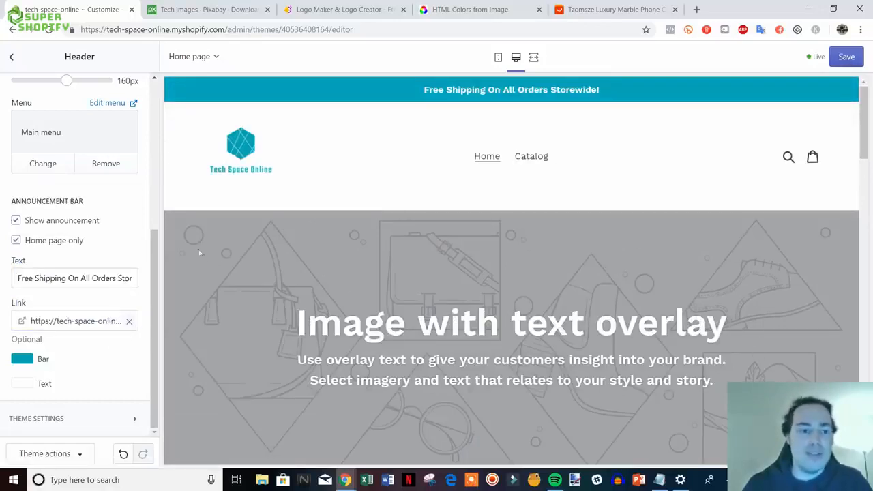
left_click(846, 58)
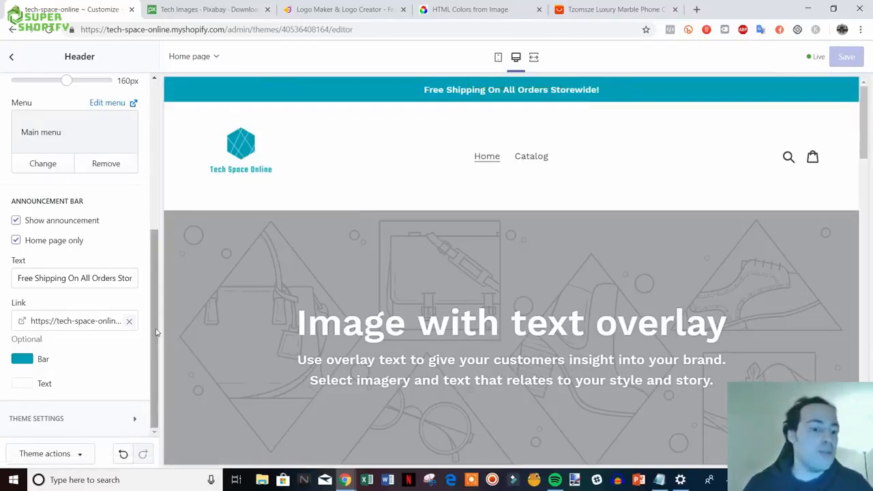
left_click_drag(156, 330, 157, 175)
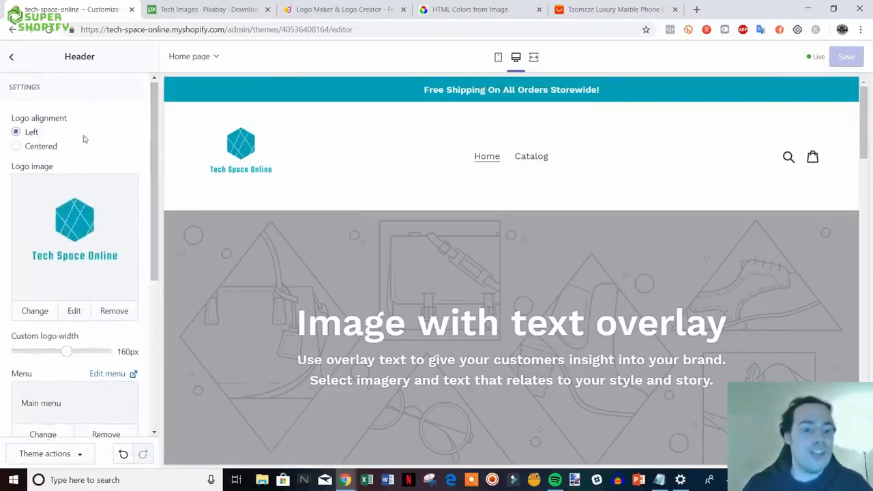
- Leave Header settings for the home page section list and scroll through the preview
left_click(11, 58)
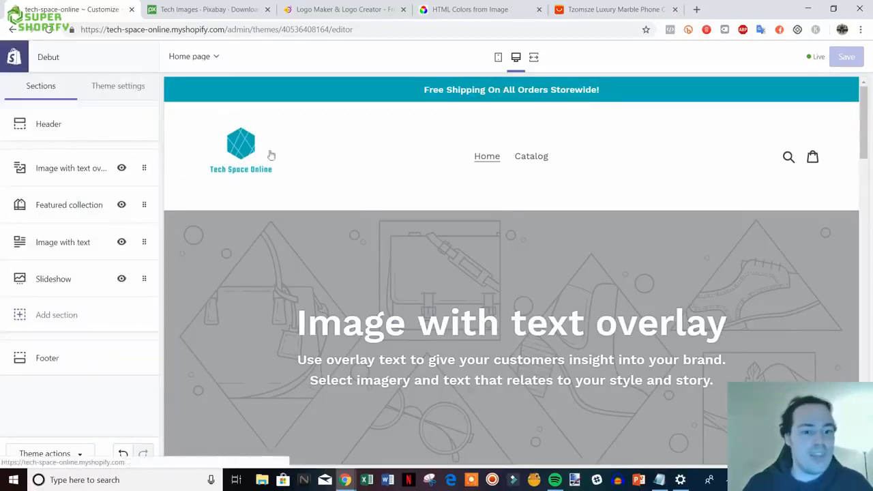
scroll(786, 310, "down", 1)
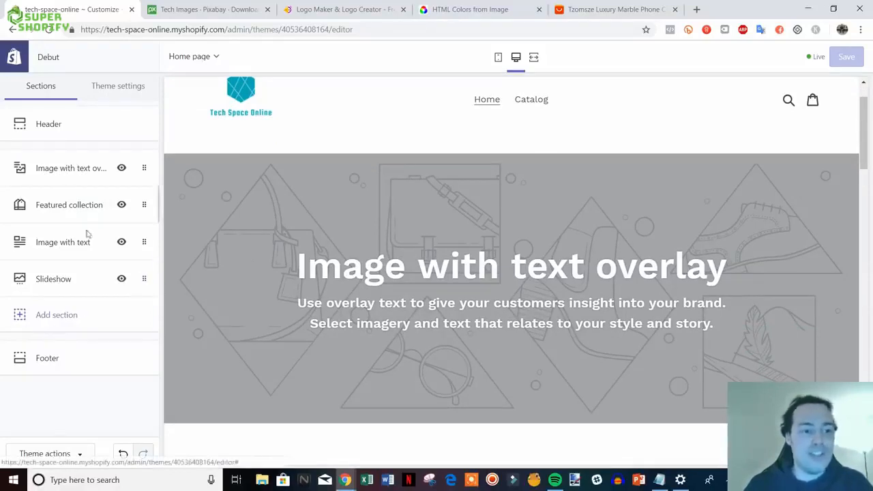
scroll(597, 205, "down", 5)
scroll(605, 224, "up", 6)
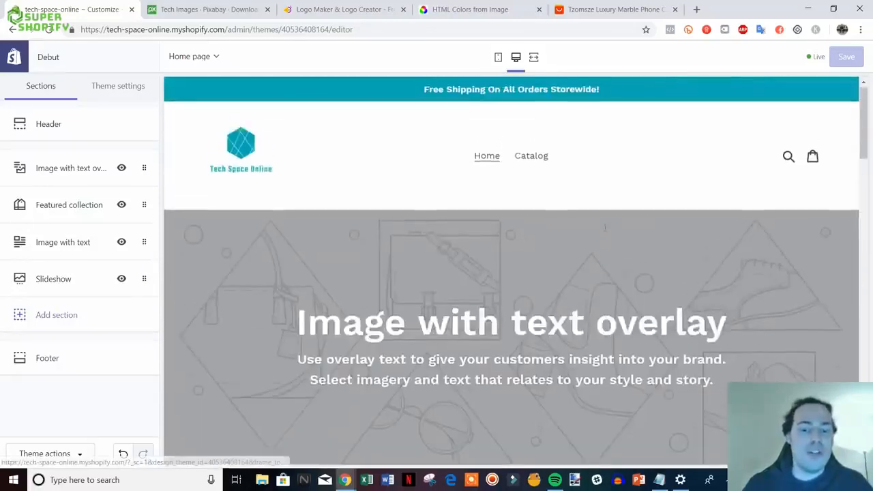
mouse_move(863, 145)
left_mouse_down()
mouse_move(868, 389)
mouse_move(870, 102)
mouse_move(871, 134)
left_mouse_up()
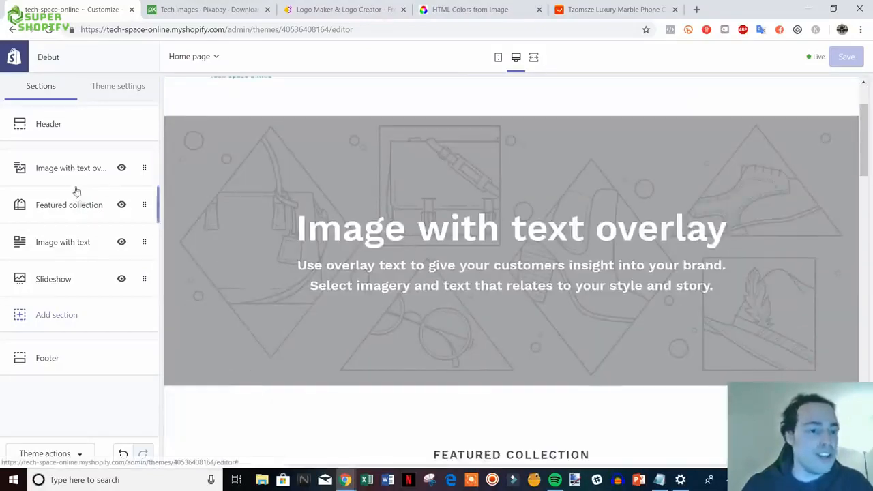
scroll(506, 314, "up", 1)
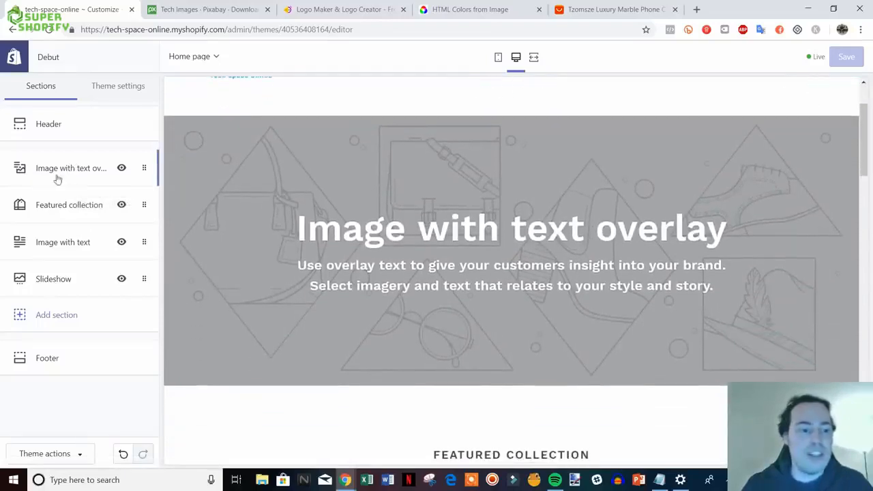
- Upload the acer laptop photo as the Image with text overlay banner image
left_click(74, 167)
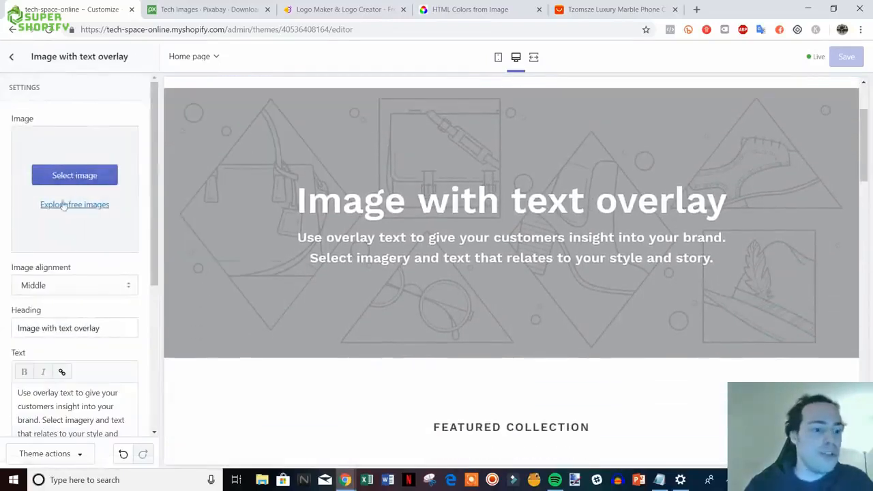
left_click(78, 177)
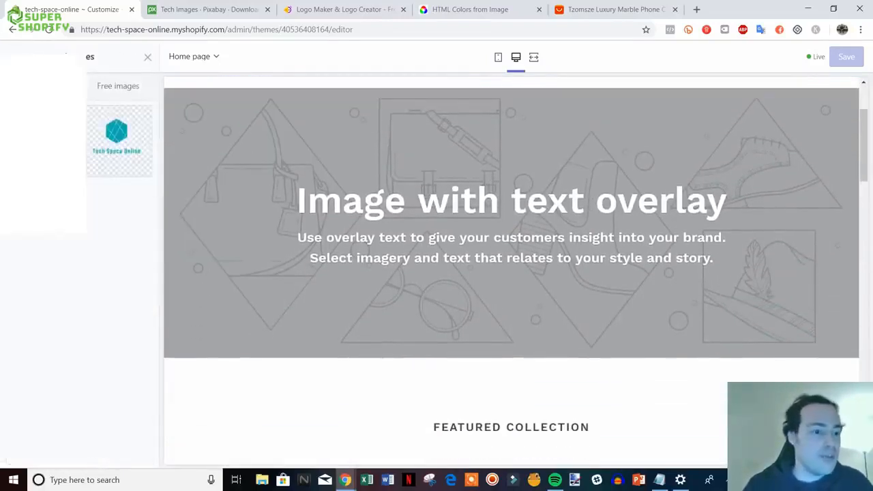
left_click(45, 141)
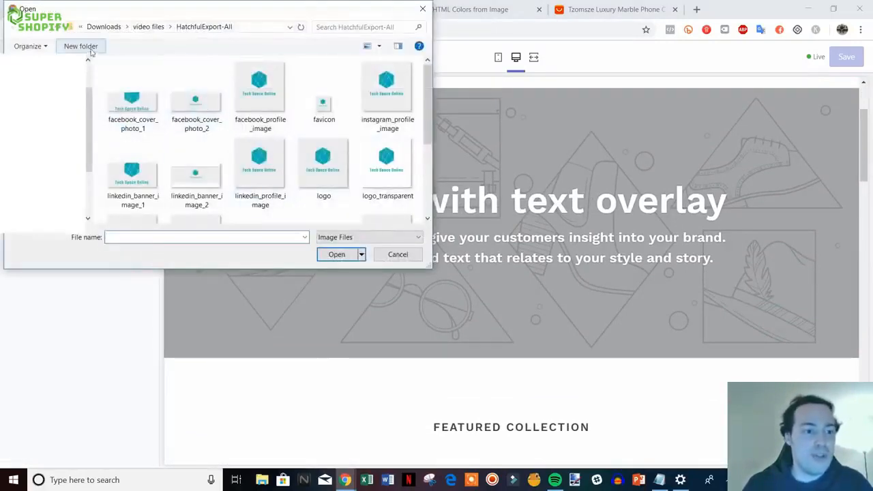
left_click(56, 31)
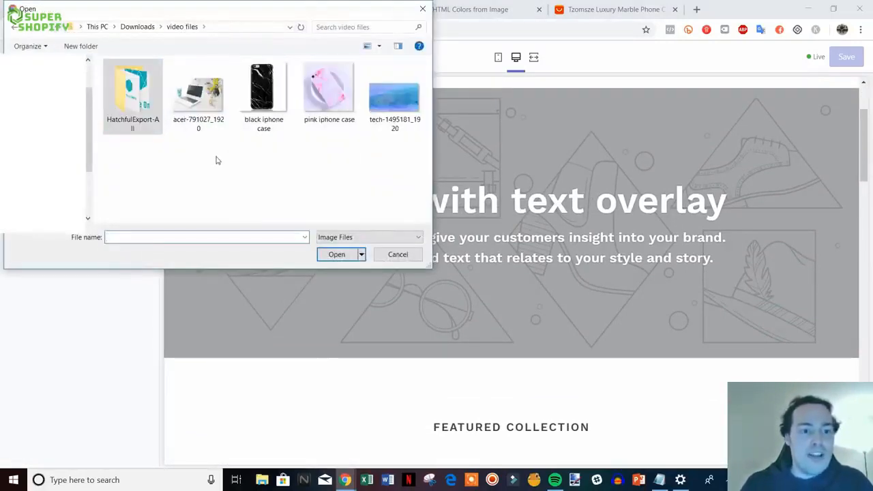
double_click(201, 95)
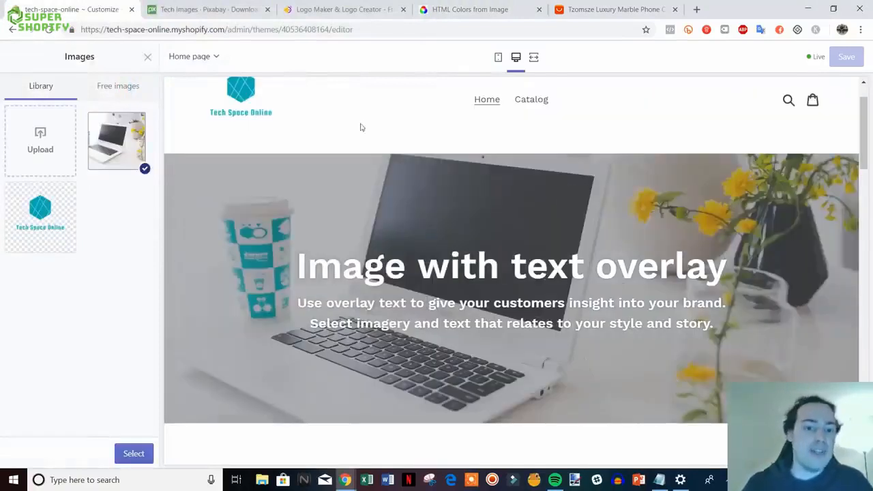
- Scroll the preview to check the laptop hero banner, then go to the Pixabay 'tech' results
scroll(429, 226, "up", 1)
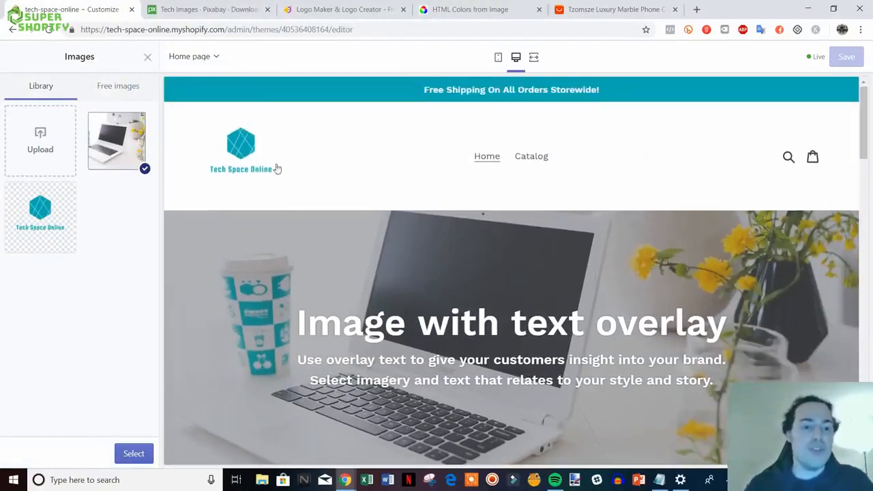
scroll(335, 228, "down", 1)
scroll(300, 229, "up", 1)
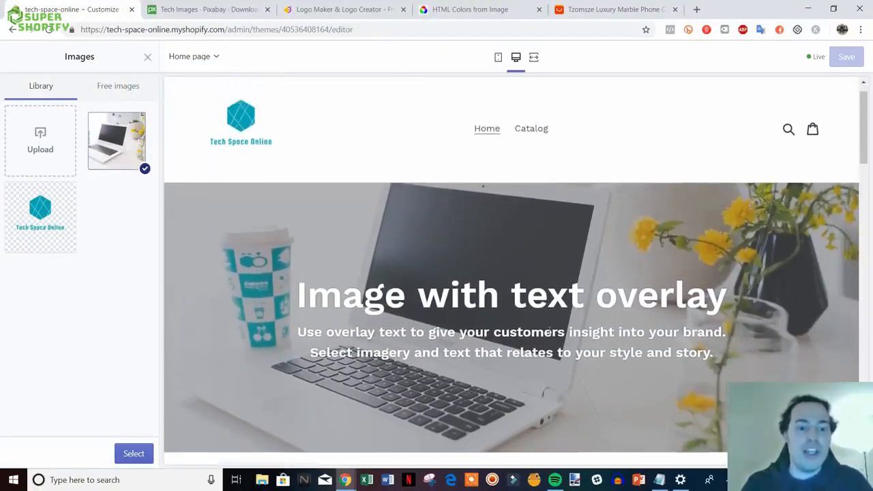
scroll(295, 217, "down", 1)
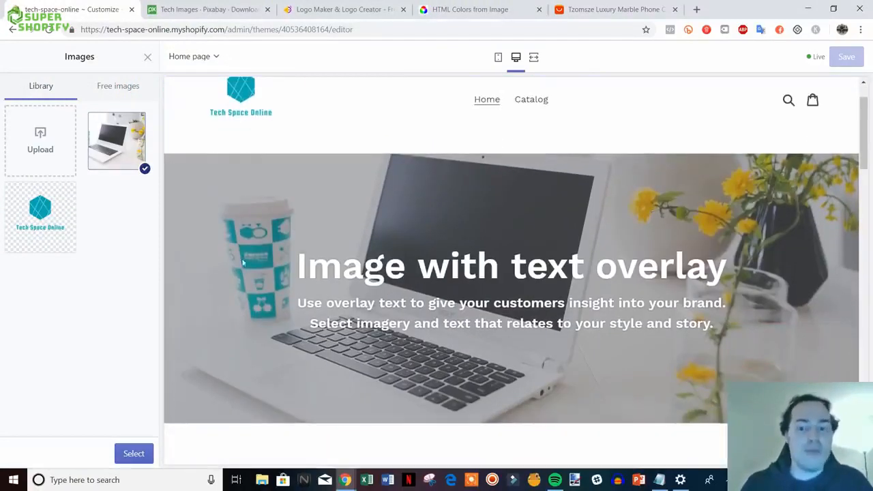
scroll(272, 291, "up", 1)
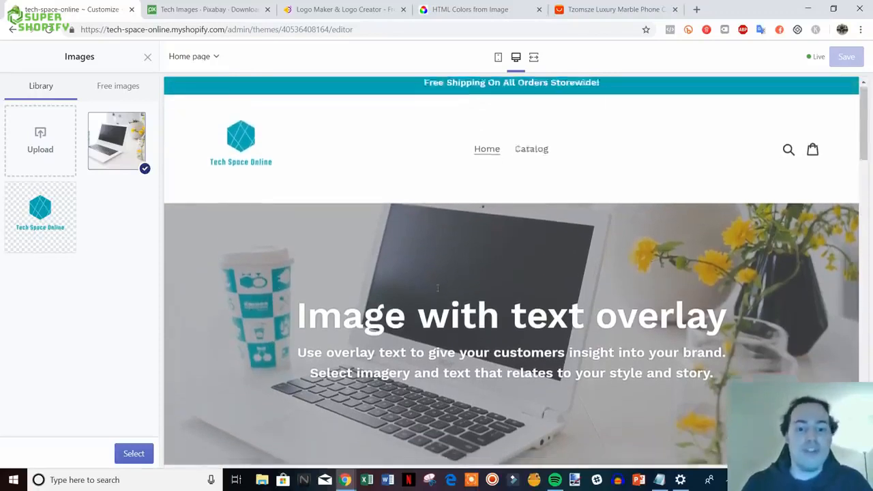
scroll(333, 231, "down", 1)
scroll(334, 231, "up", 1)
scroll(413, 241, "down", 1)
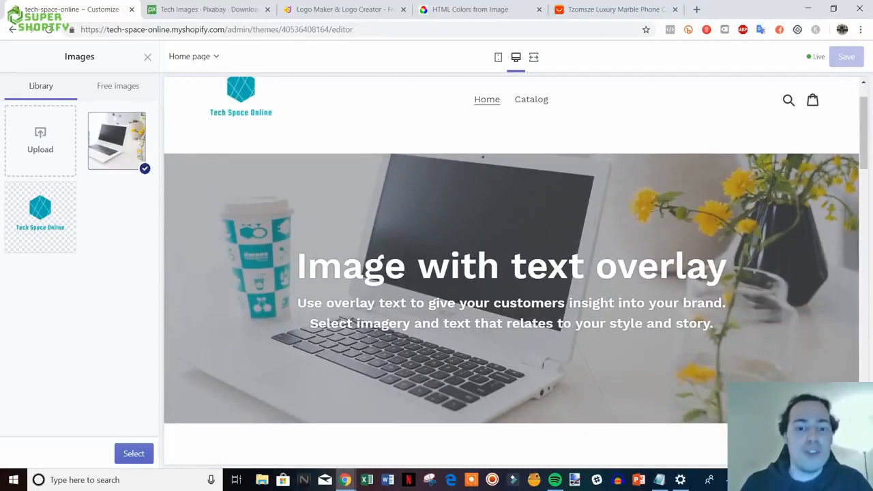
left_click(198, 10)
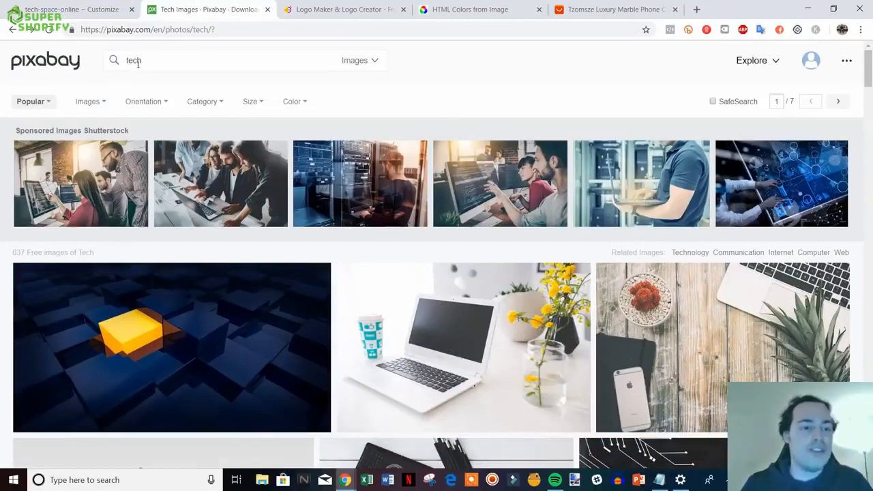
- Scroll through the Pixabay 'tech' results to find the laptop photo
scroll(512, 327, "down", 1)
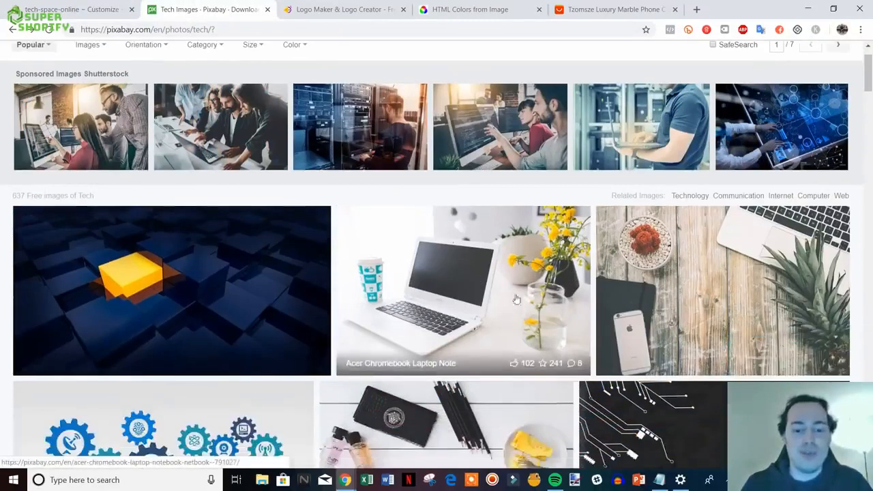
scroll(516, 300, "up", 1)
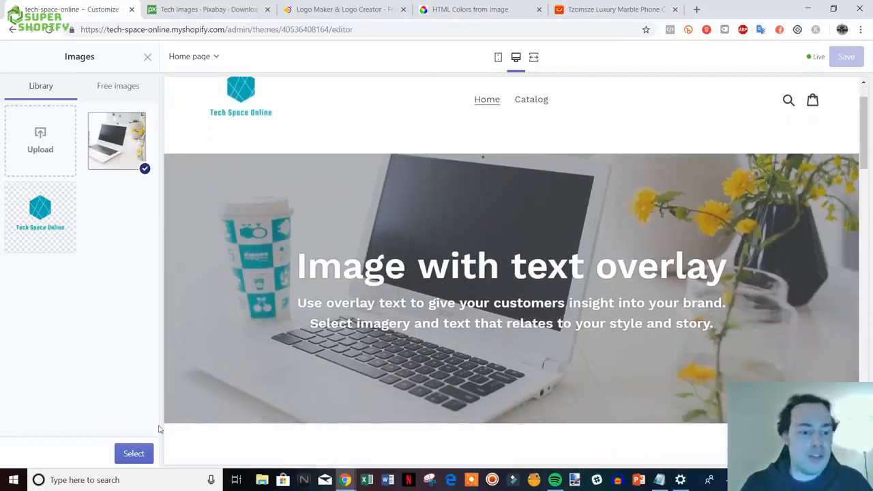
- Confirm the laptop photo and change the banner heading to 'Welcome To Tech Space Online'
left_click(134, 455)
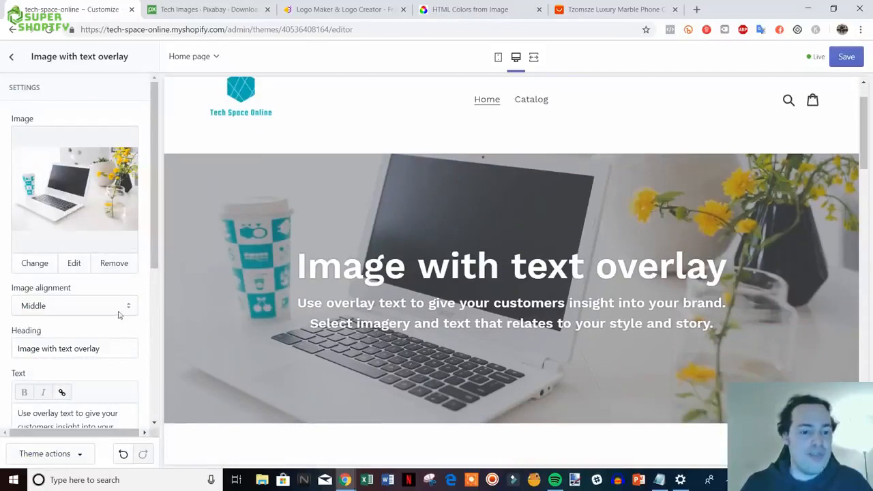
scroll(119, 314, "down", 1)
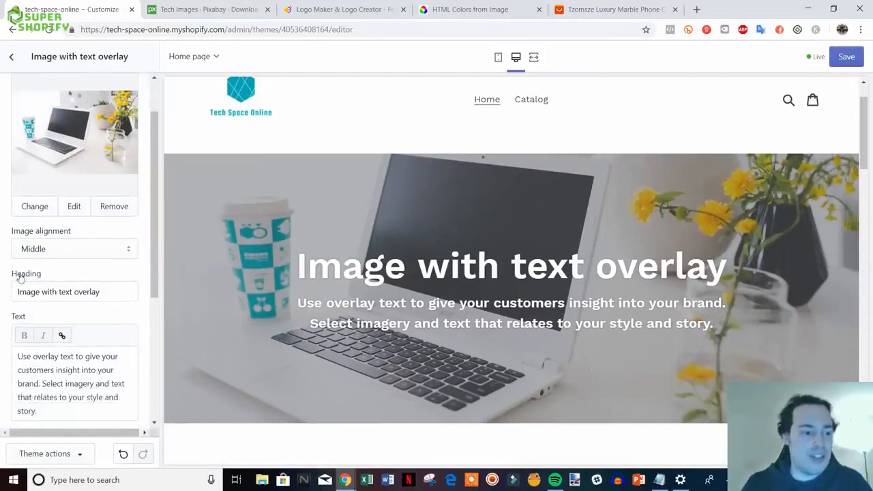
left_click_drag(102, 291, 16, 292)
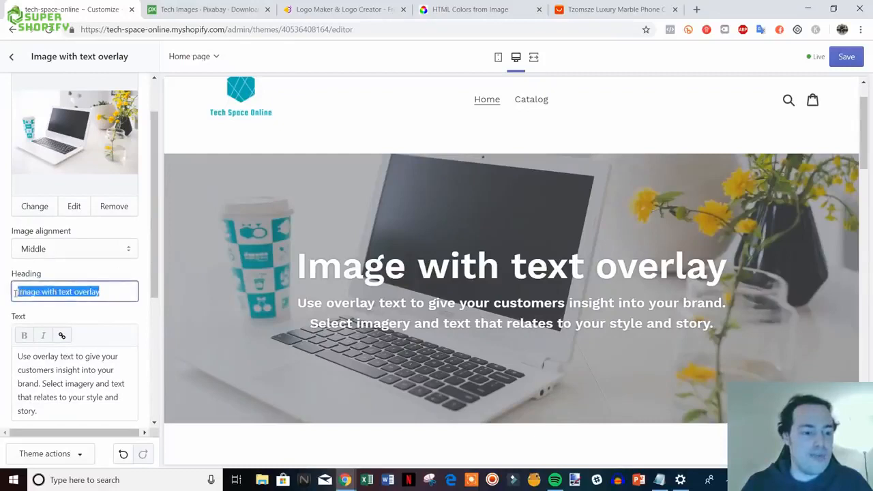
type("Welcome To")
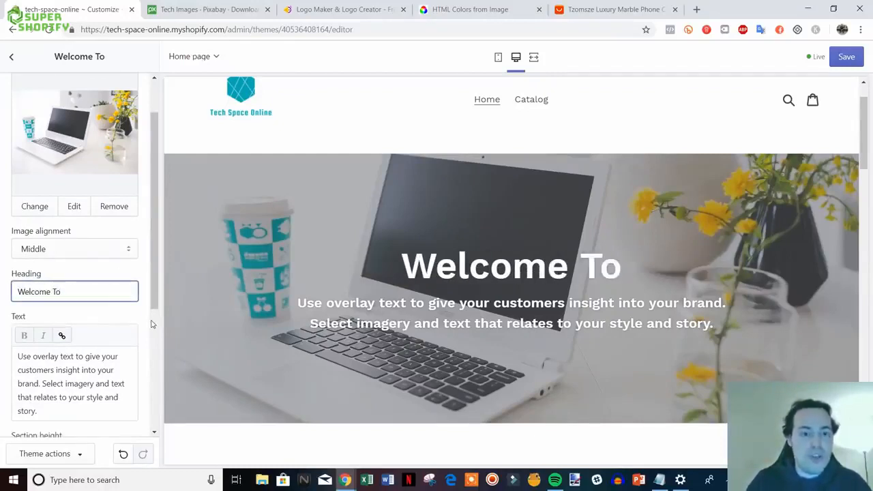
type(" Tech Sp")
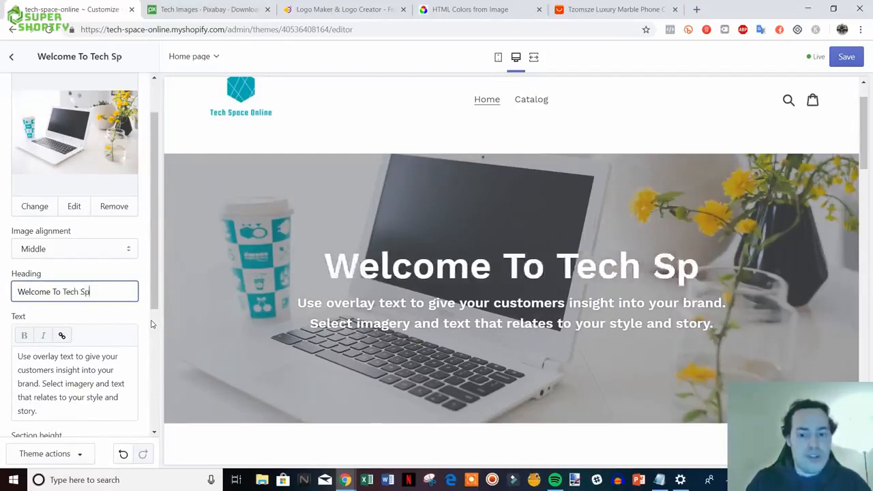
type("ace Online")
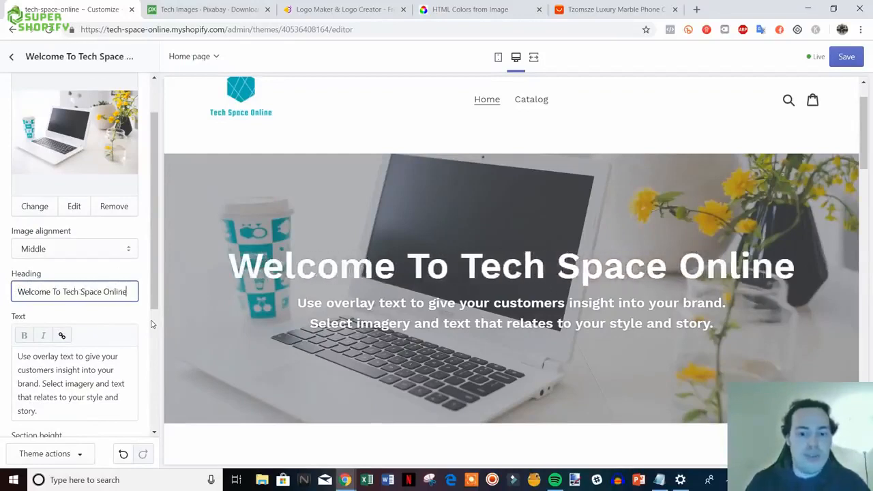
- Replace the banner text with 'Shop all of the latest tech at the best prices.'
scroll(61, 340, "down", 1)
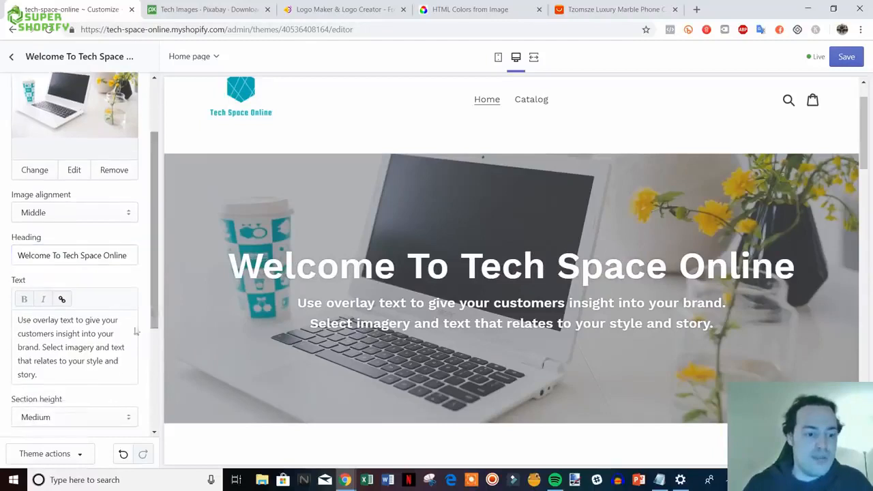
left_click_drag(56, 375, 11, 315)
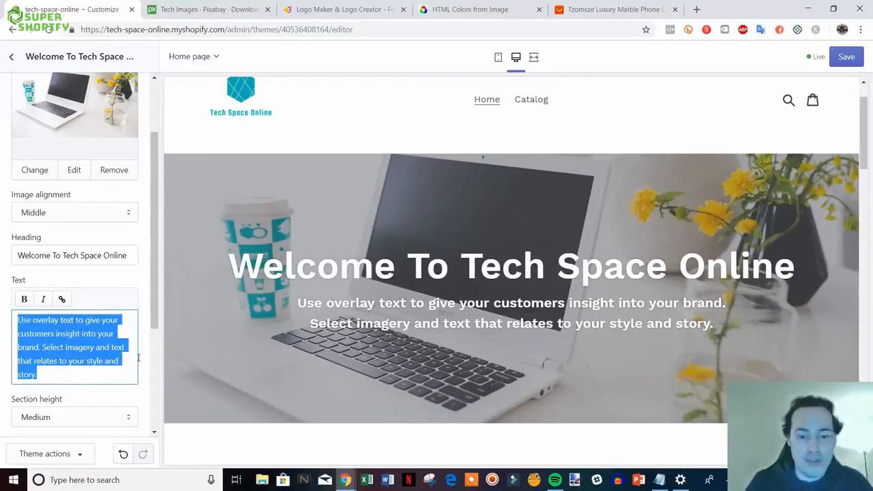
type("Shop ")
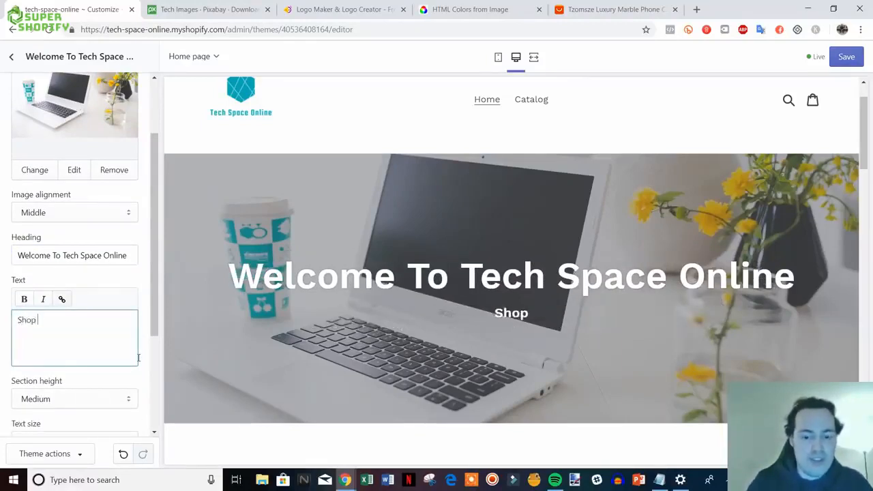
type("all of")
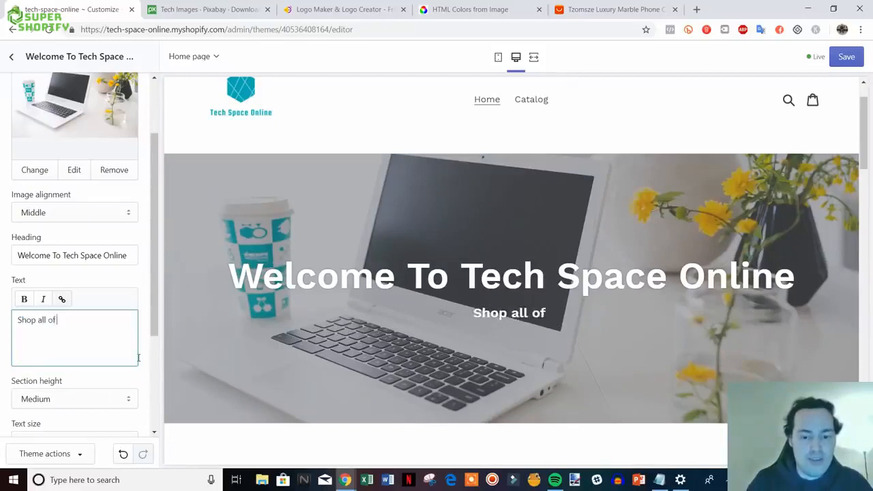
type(" the latest tech")
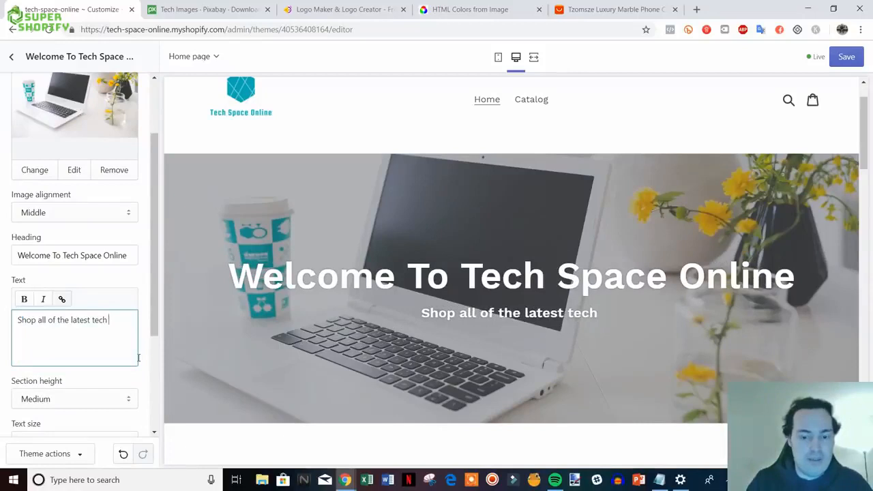
type(" at the")
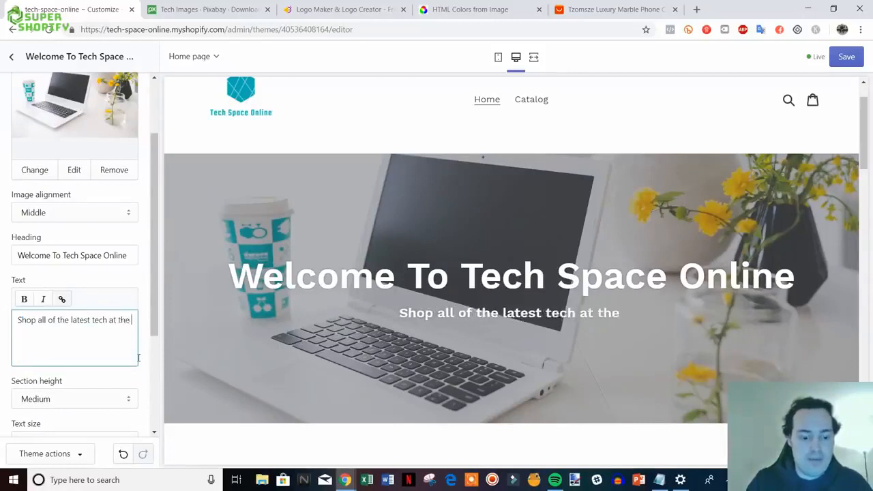
type(" best prices.")
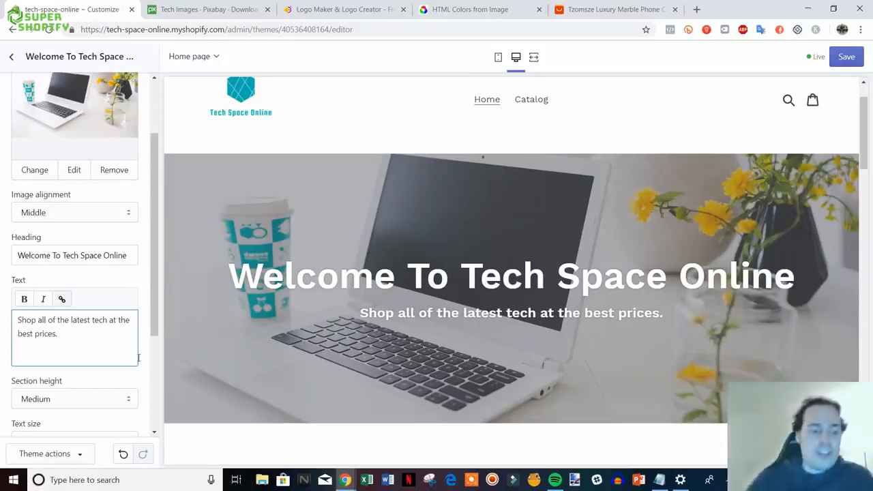
scroll(100, 296, "down", 2)
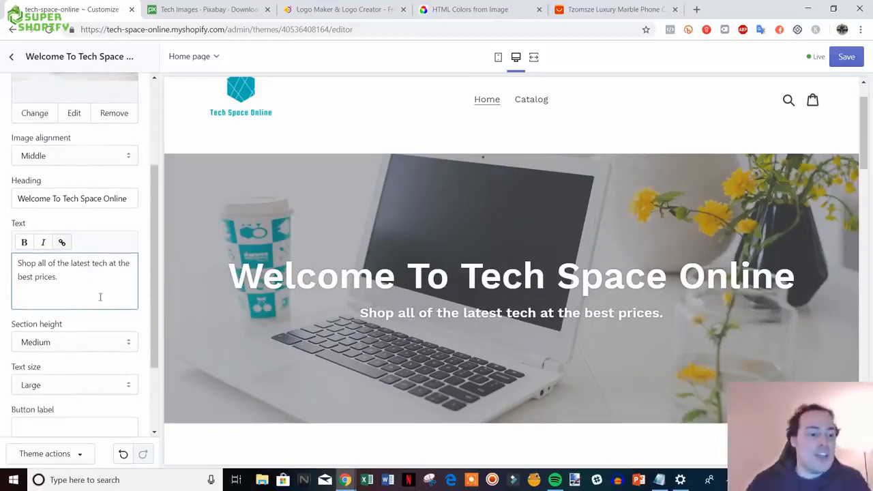
- Give the banner a 'Shop Now' button linking to the Catalog page, then save
scroll(106, 295, "down", 1)
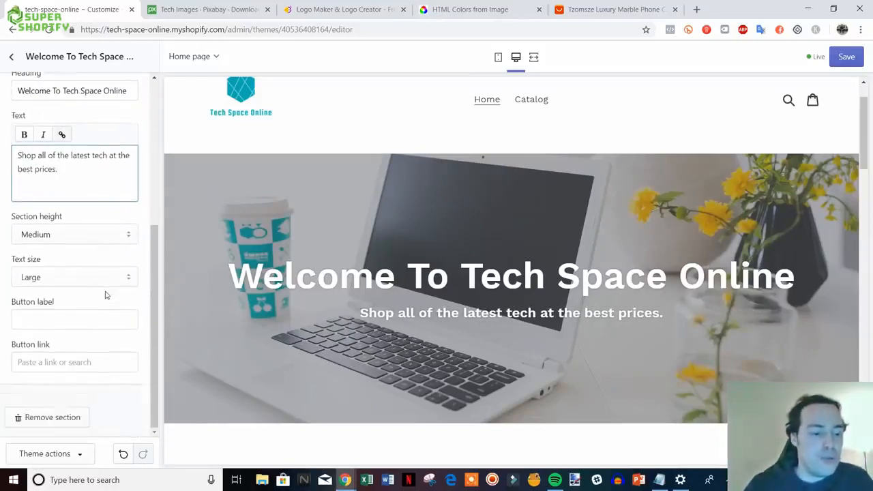
scroll(104, 295, "down", 1)
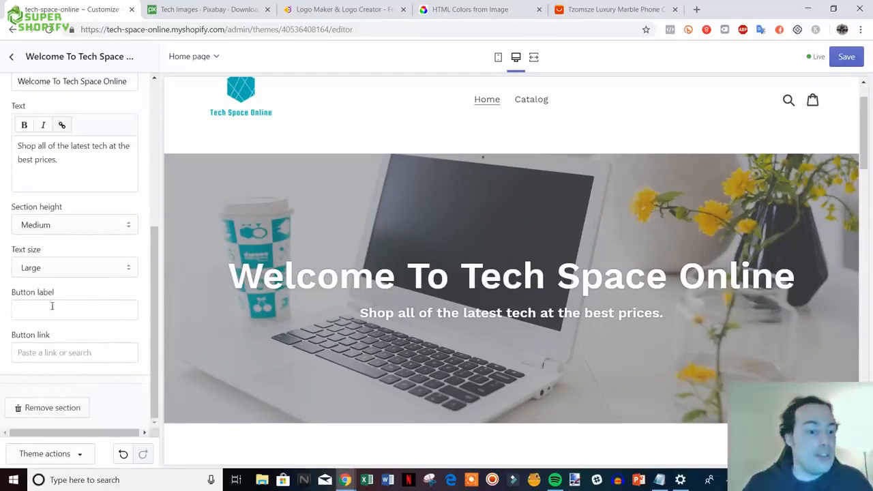
left_click(105, 310)
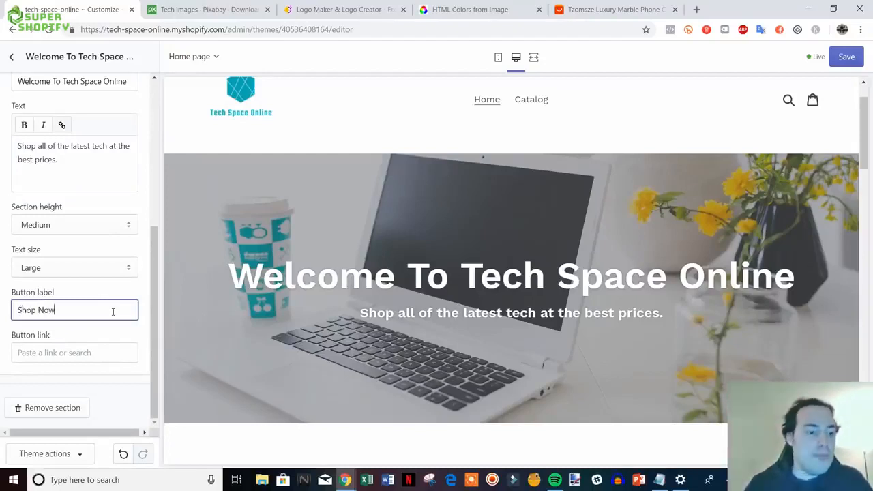
right_click(531, 100)
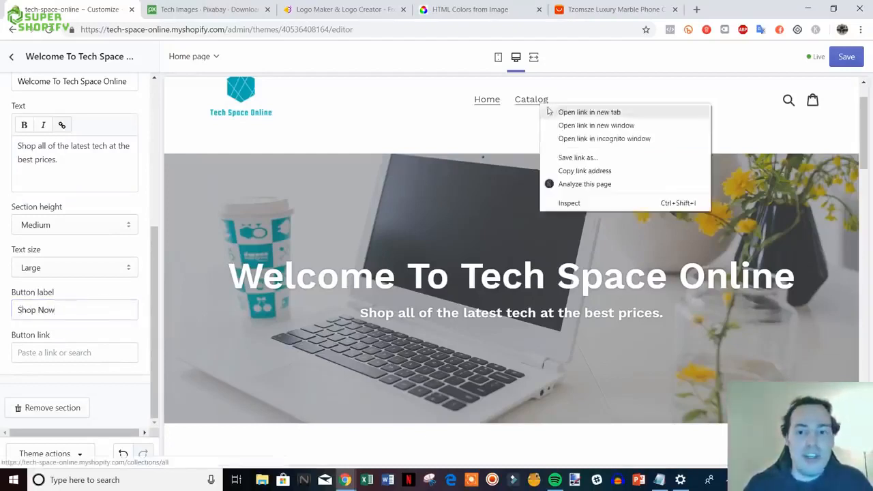
left_click(606, 171)
left_click(32, 353)
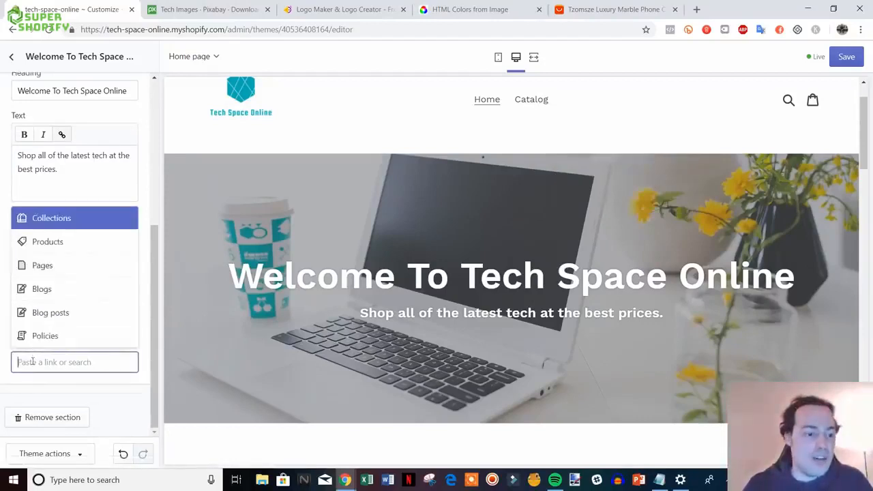
right_click(33, 360)
left_click(59, 270)
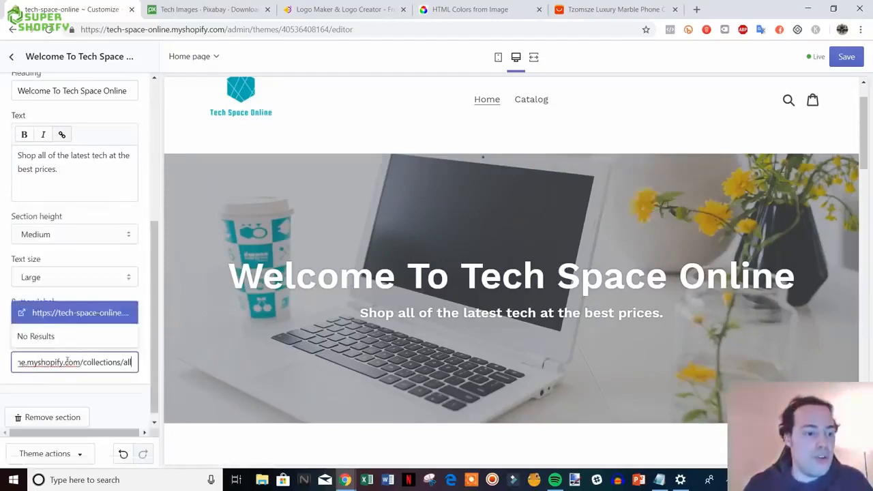
left_click(79, 321)
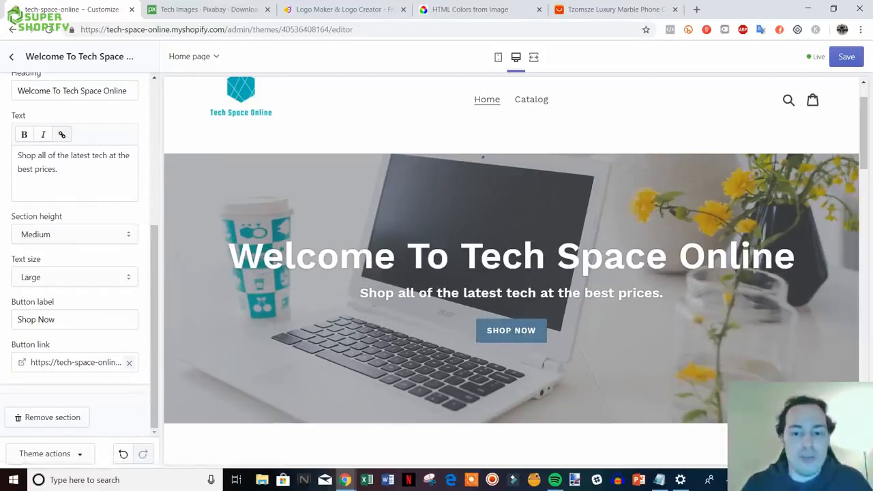
left_click(852, 60)
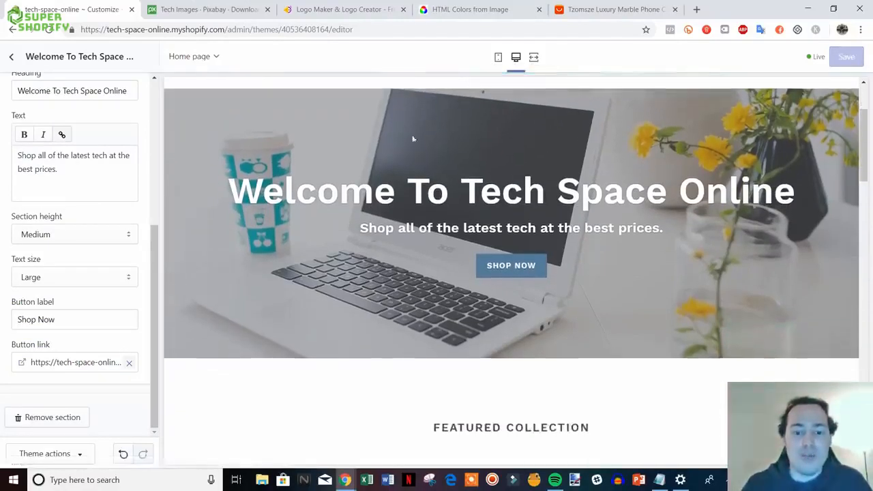
- Return to the home page section list and scroll the preview down and back up
scroll(412, 139, "up", 3)
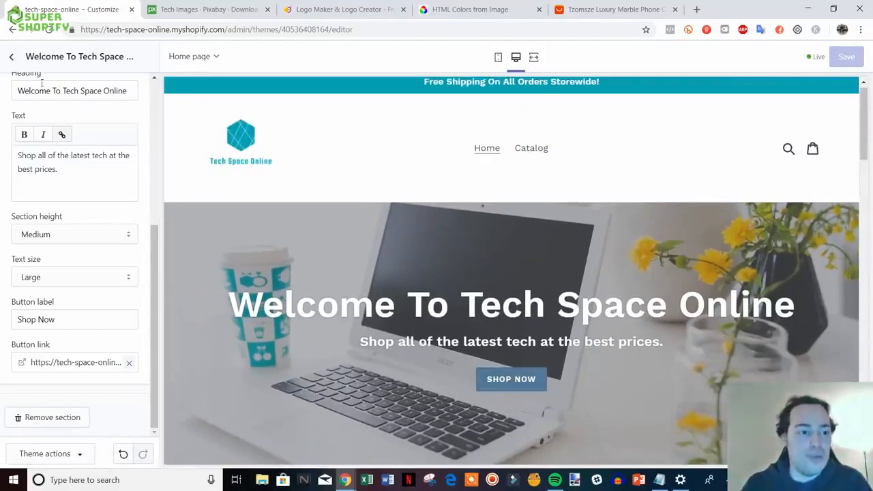
left_click(13, 60)
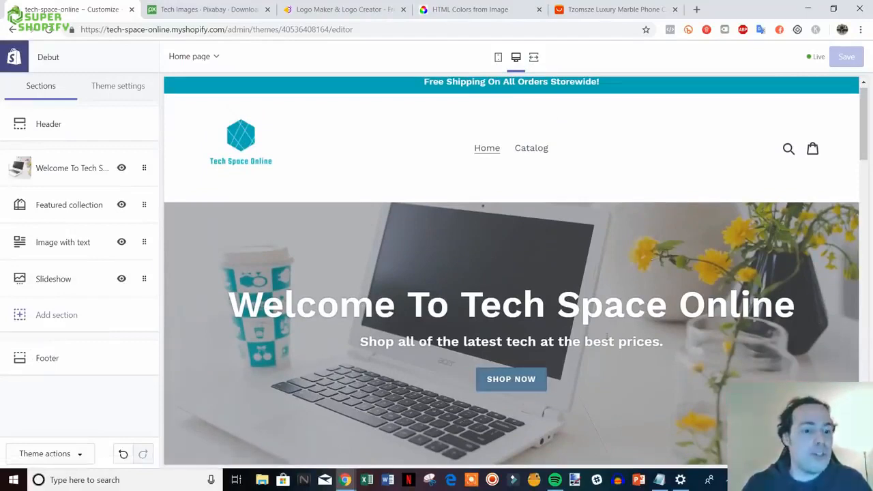
scroll(606, 334, "down", 6)
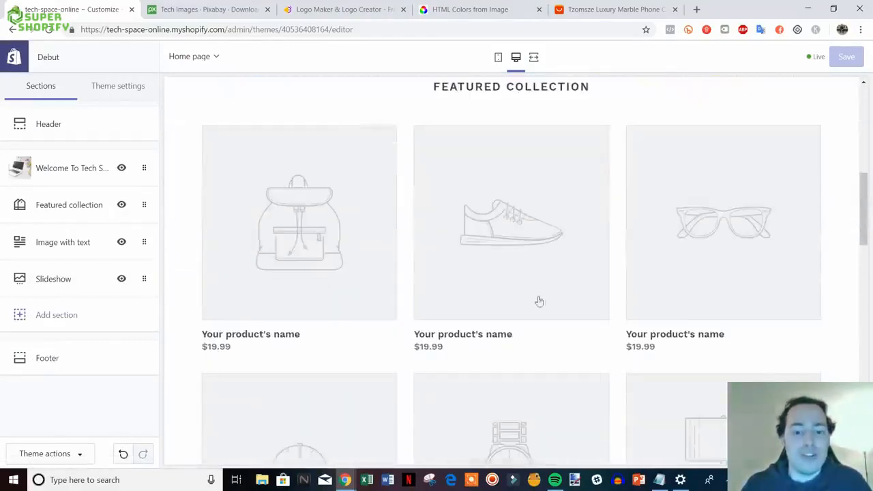
scroll(538, 300, "up", 6)
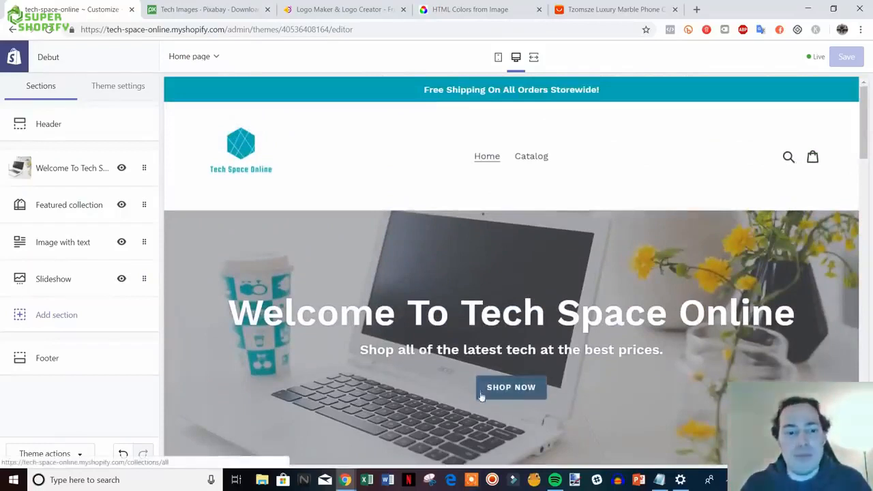
- In theme Colors, set the primary buttons colour to teal #00ADB5
left_click(127, 91)
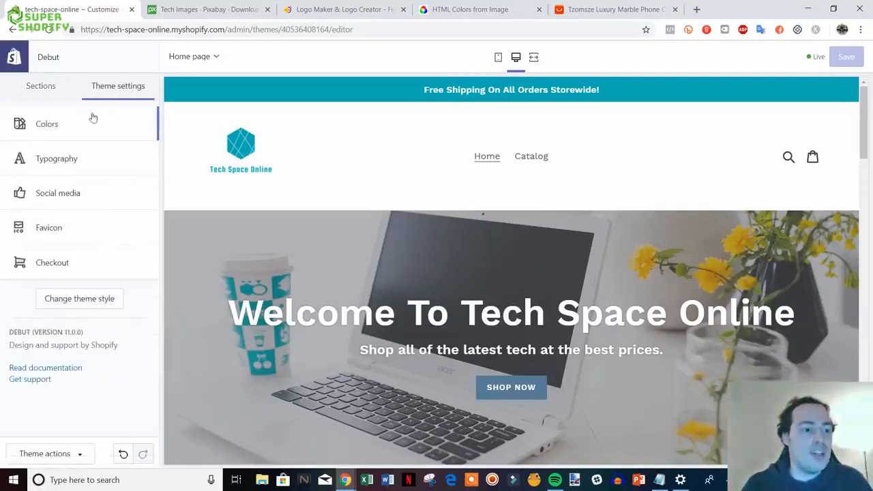
left_click(63, 127)
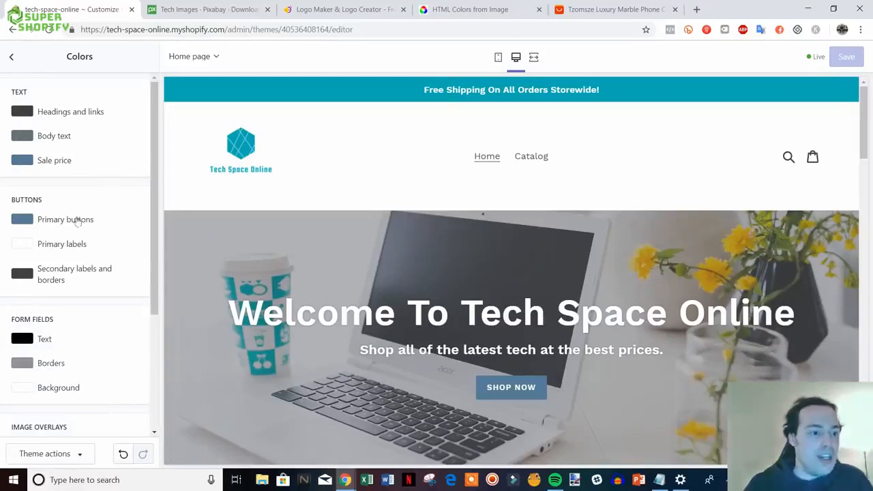
left_click(23, 219)
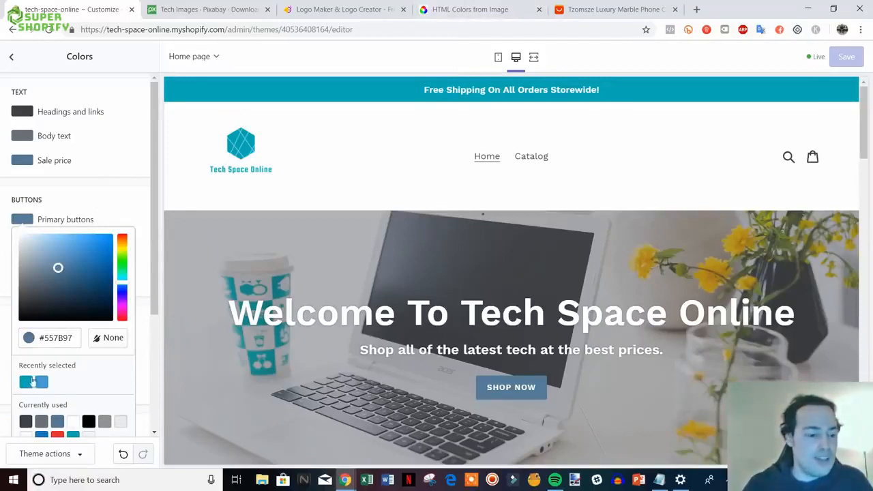
left_click(26, 386)
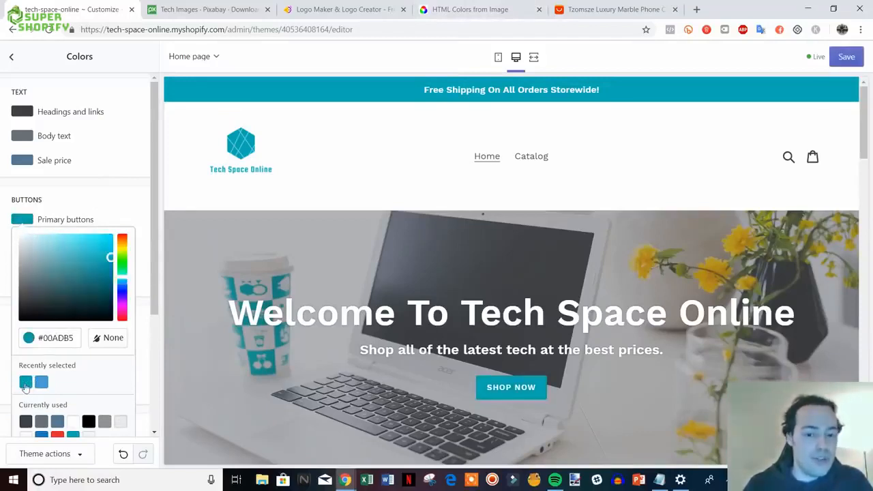
left_click(139, 207)
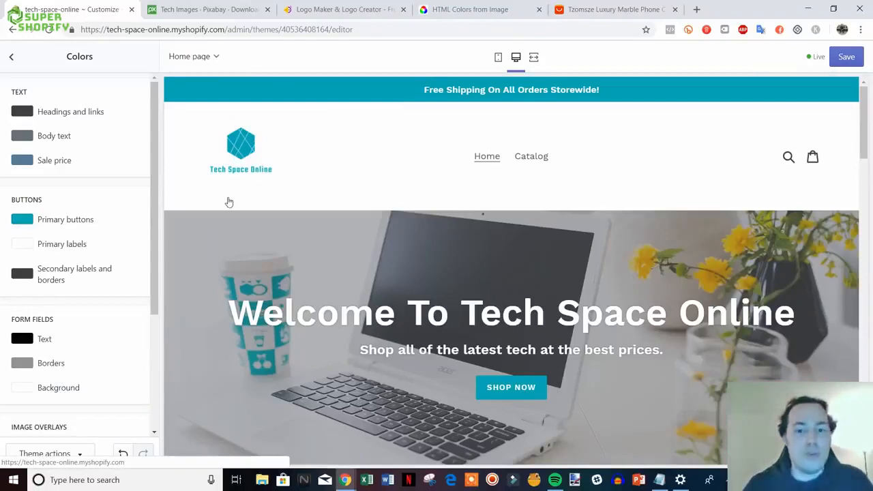
left_click_drag(151, 243, 145, 271)
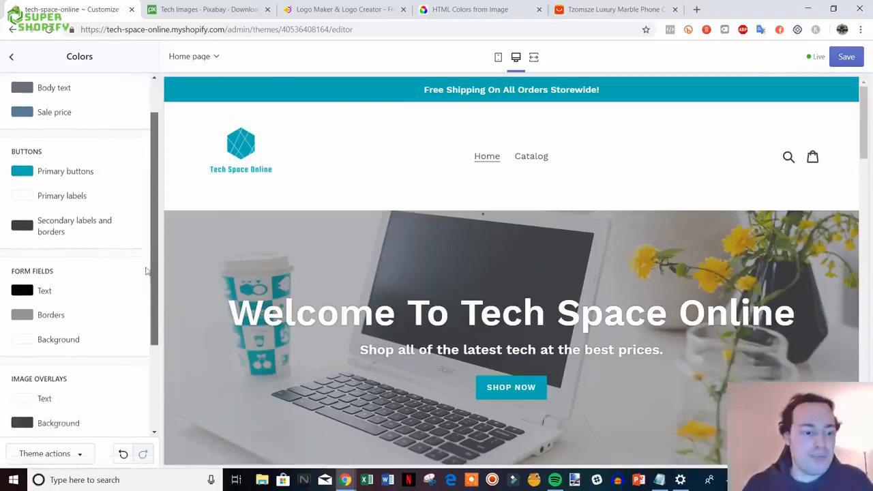
scroll(145, 271, "up", 1)
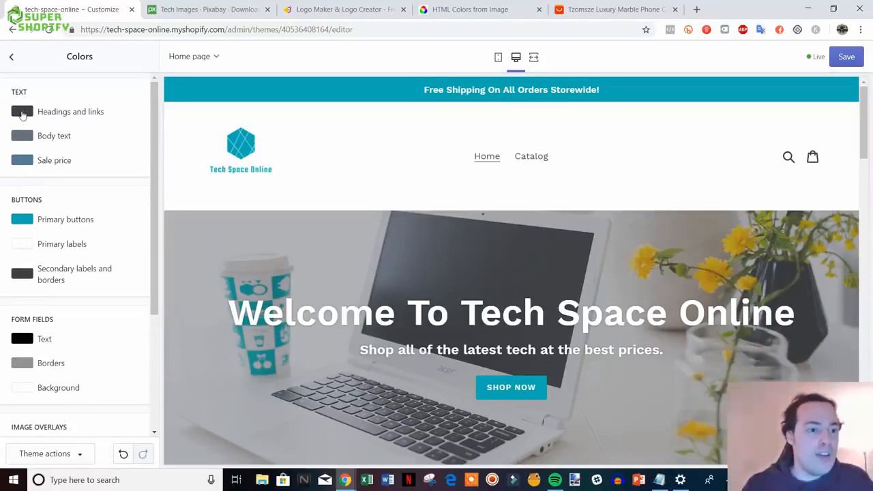
- Set the headings and links colour and the body text colour to black #000000
left_click(23, 113)
left_click_drag(30, 188, 22, 232)
left_click(140, 107)
left_click(26, 137)
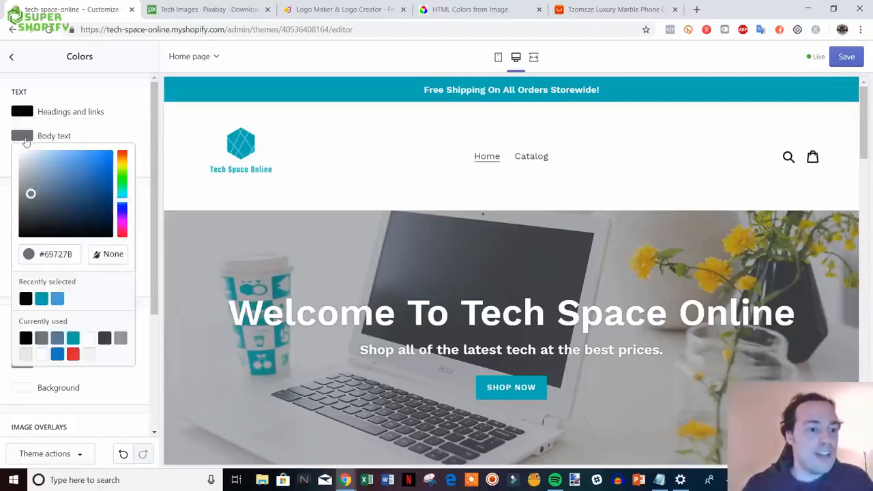
left_click_drag(30, 193, 17, 253)
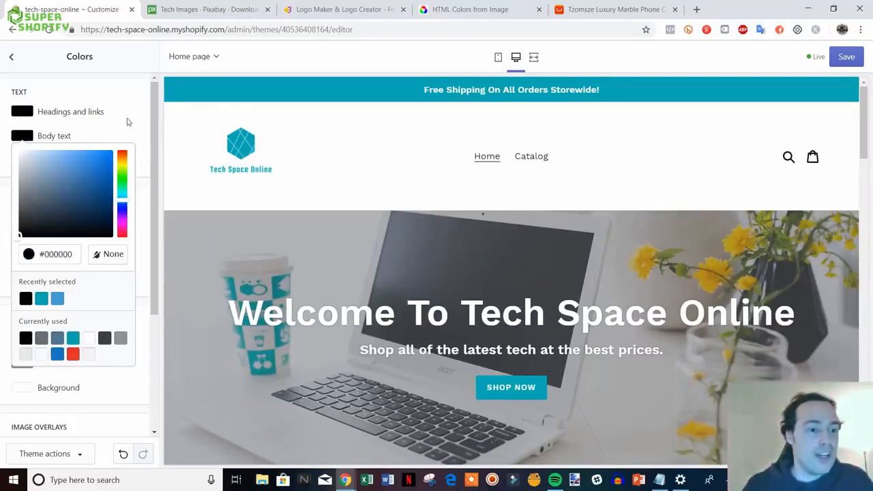
left_click(127, 122)
left_click(26, 113)
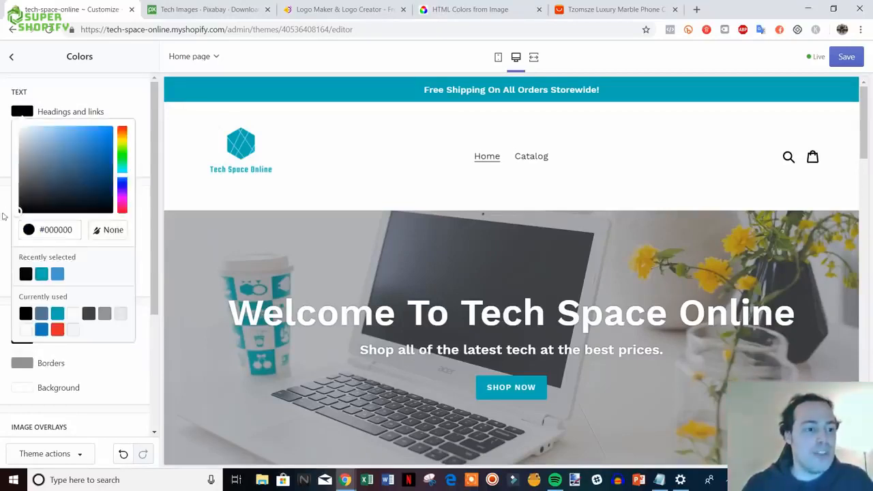
left_click(130, 98)
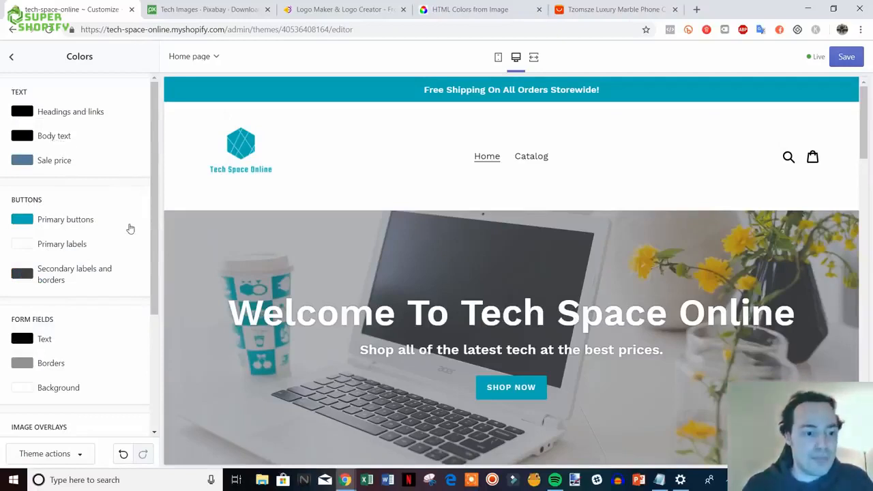
- Check the hero text colours in the preview and save the colour settings
scroll(294, 233, "down", 1)
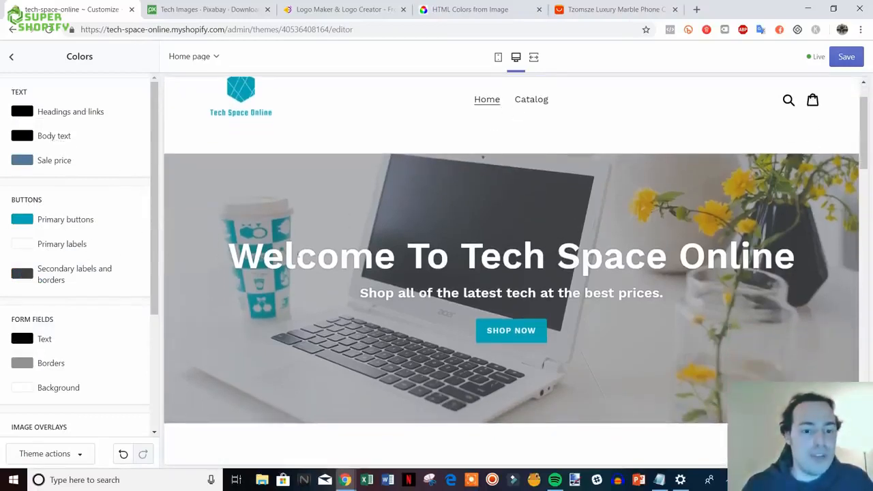
left_click_drag(227, 257, 818, 247)
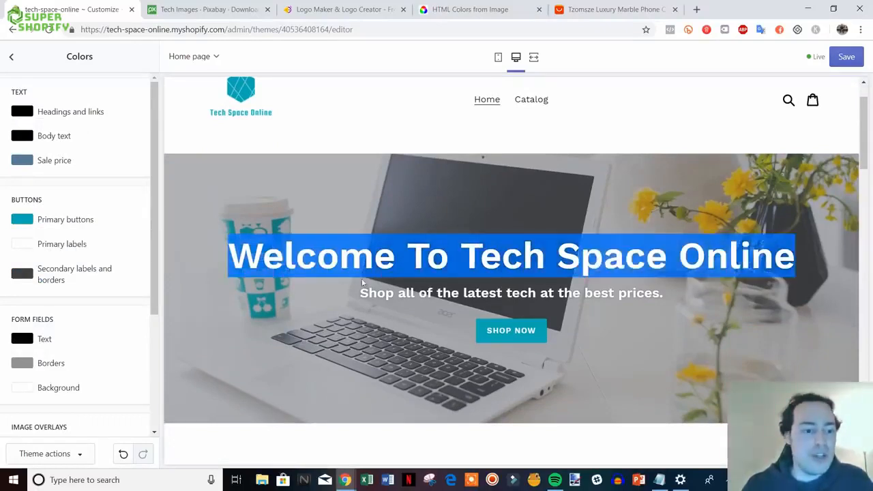
left_click(132, 234)
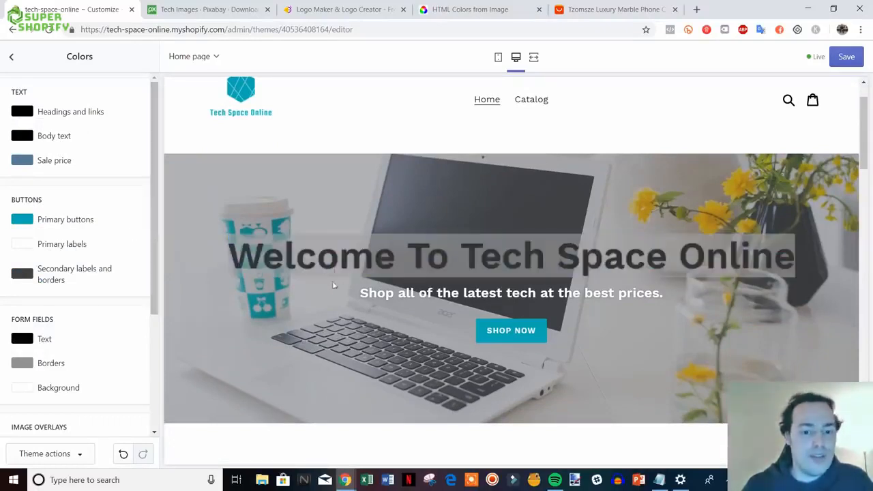
scroll(116, 254, "down", 3)
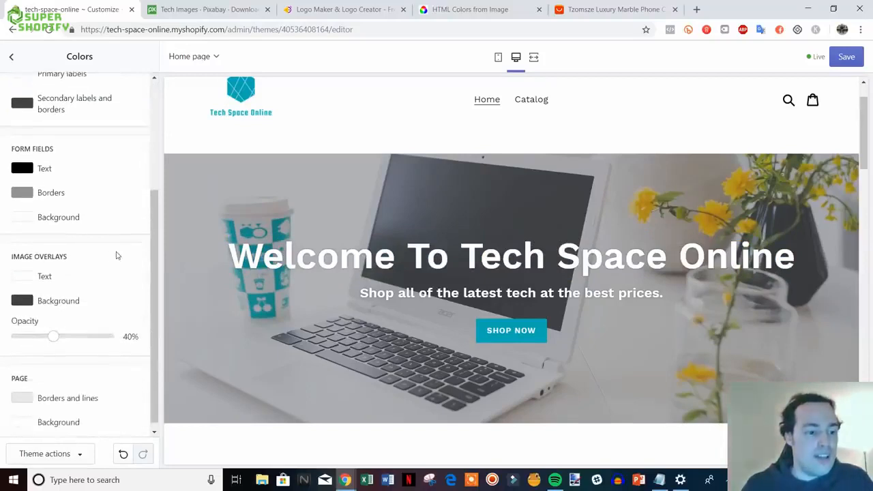
scroll(117, 255, "up", 3)
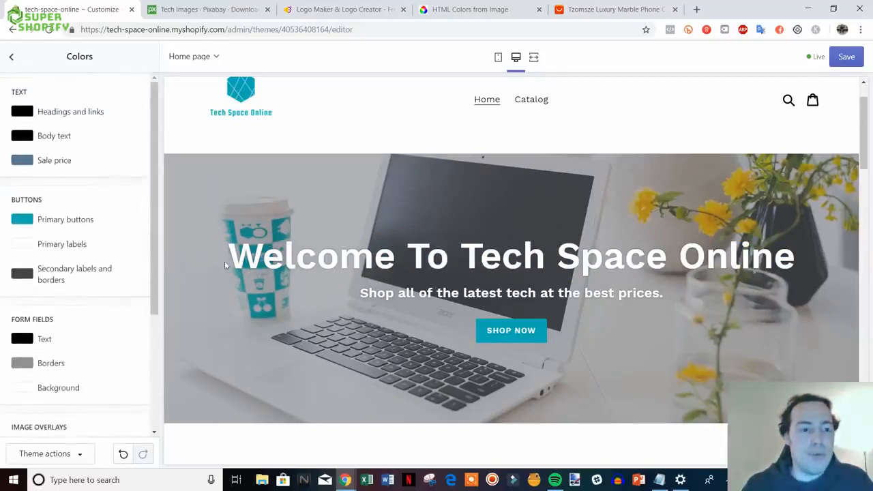
scroll(225, 265, "up", 1)
left_click(842, 59)
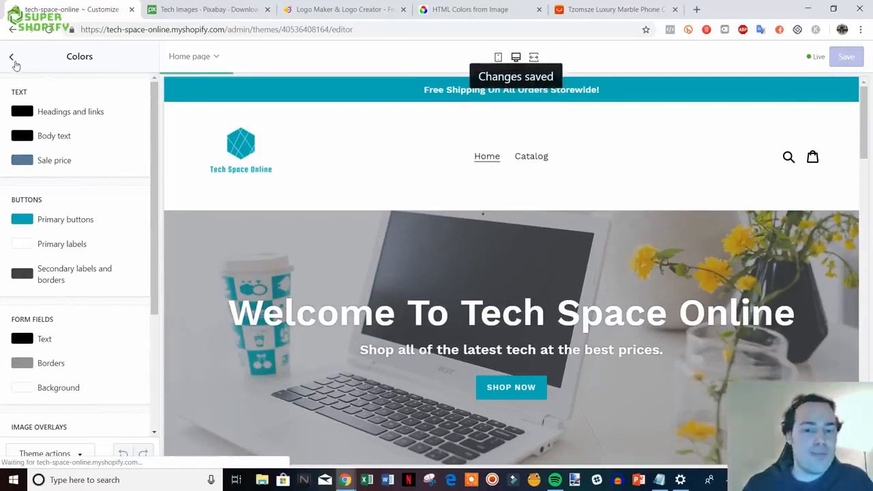
left_click(12, 58)
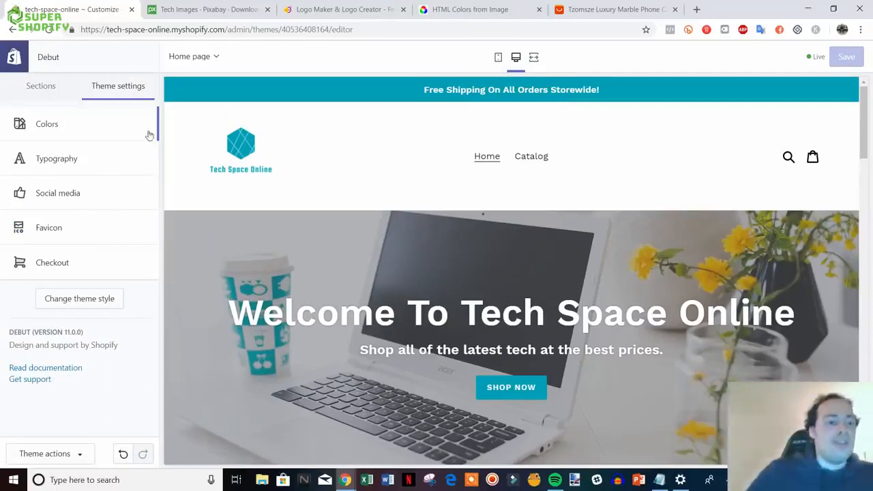
left_click(107, 167)
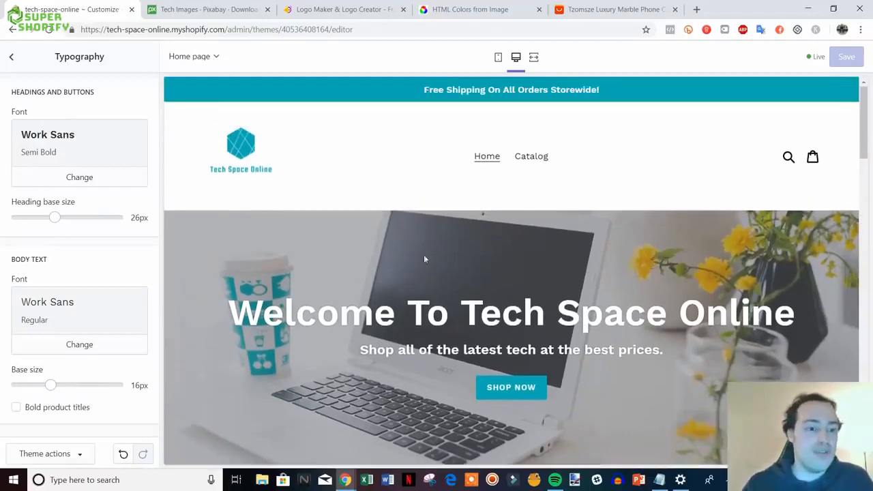
left_click(110, 180)
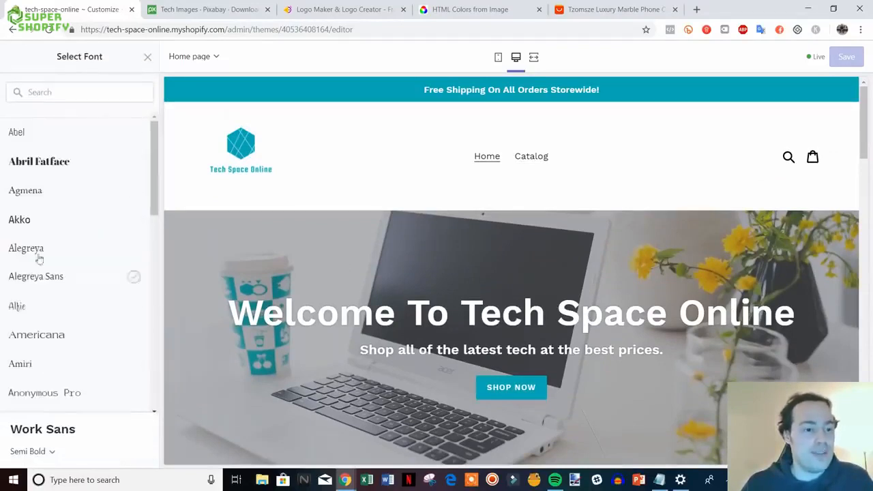
scroll(35, 253, "down", 1)
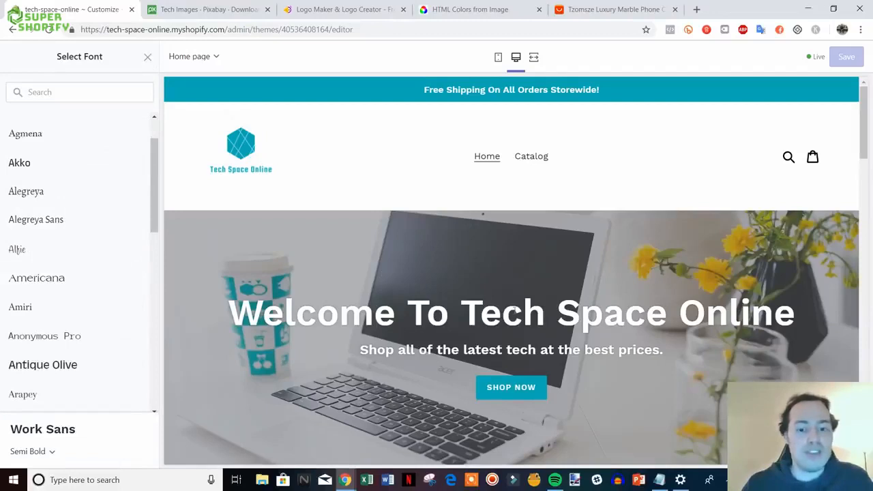
left_click(147, 57)
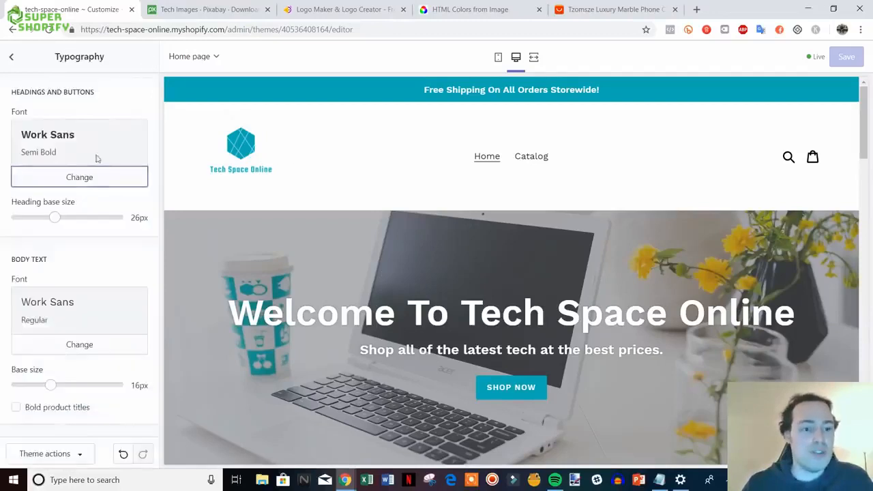
left_click(12, 58)
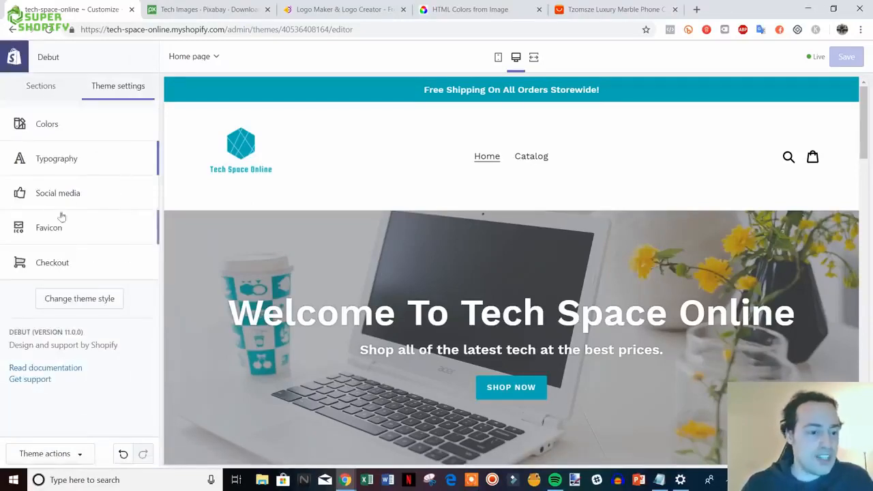
- Look over the Social media settings, leaving the Facebook and Twitter account links empty
left_click(86, 193)
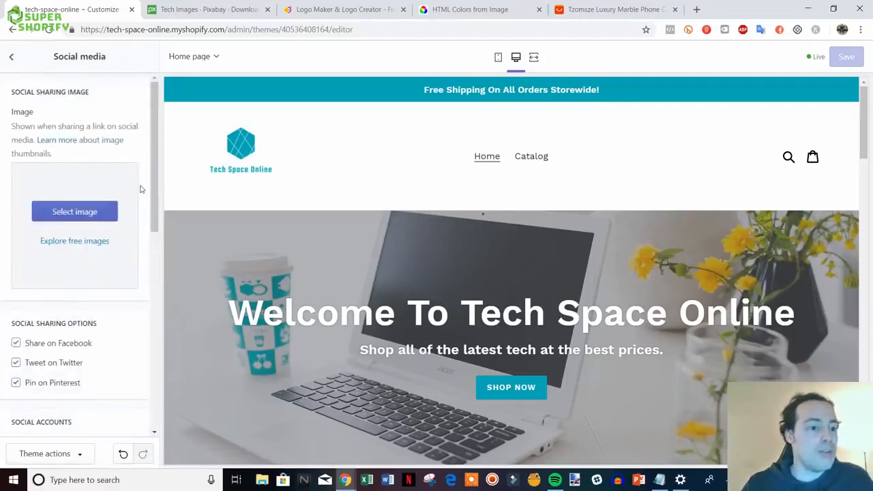
scroll(124, 207, "down", 3)
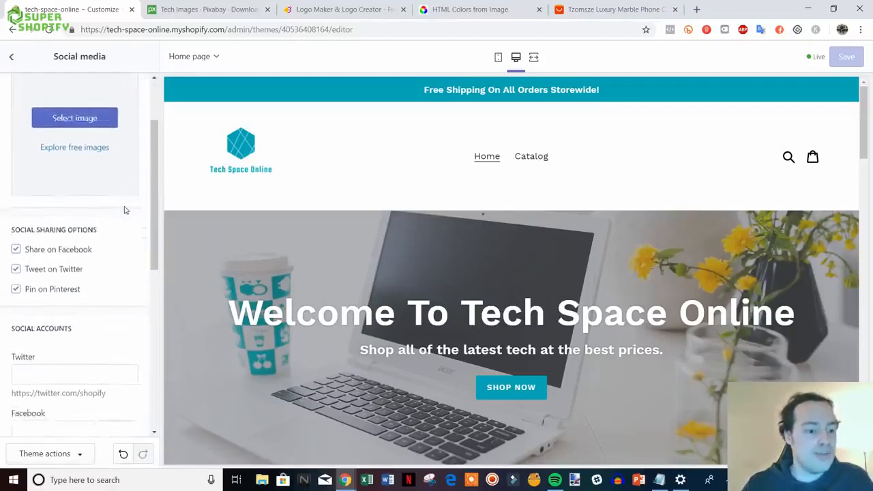
scroll(125, 210, "down", 2)
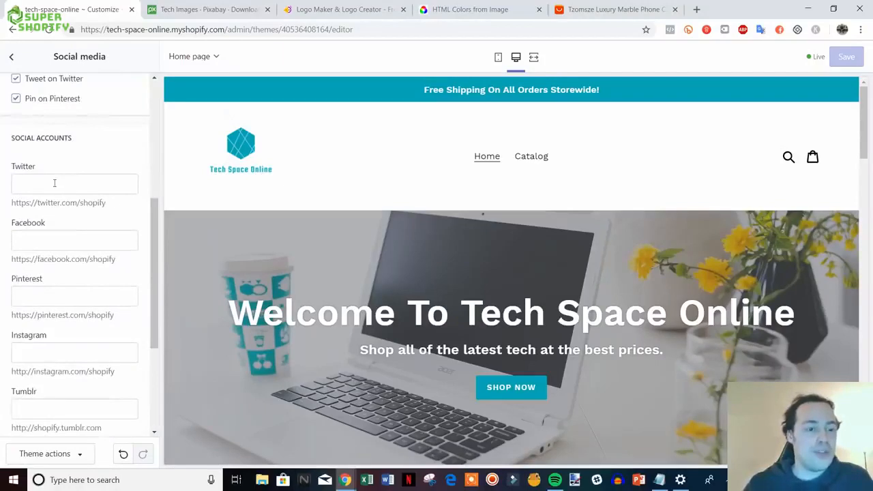
left_click(68, 183)
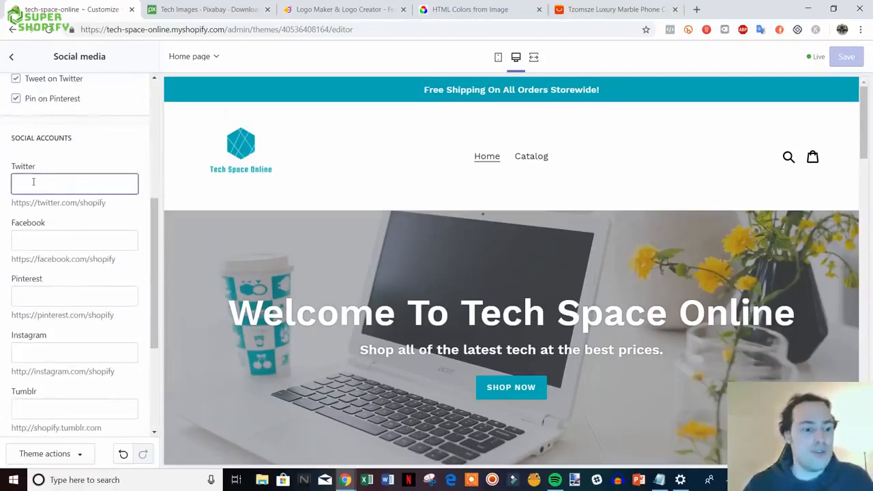
left_click(56, 234)
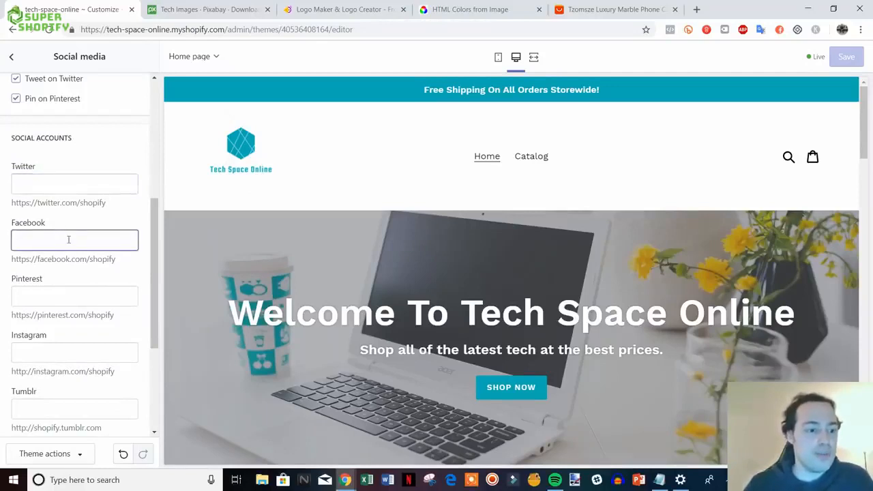
scroll(125, 286, "down", 2)
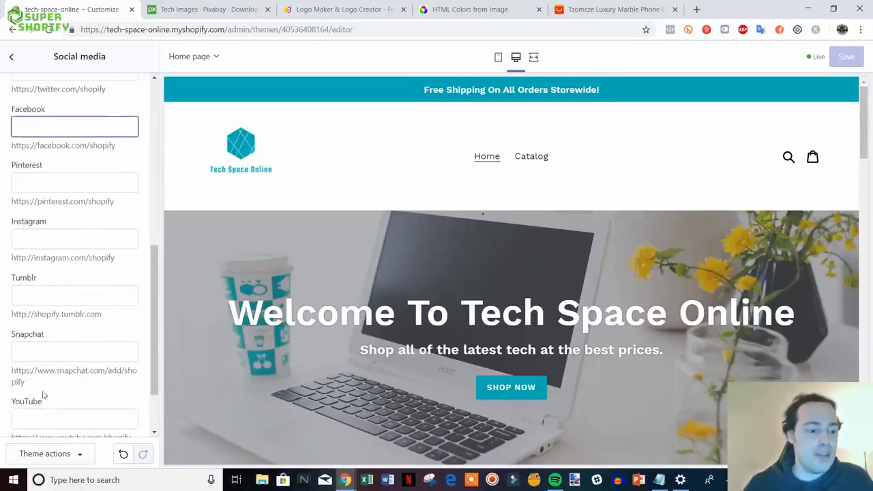
scroll(68, 382, "up", 6)
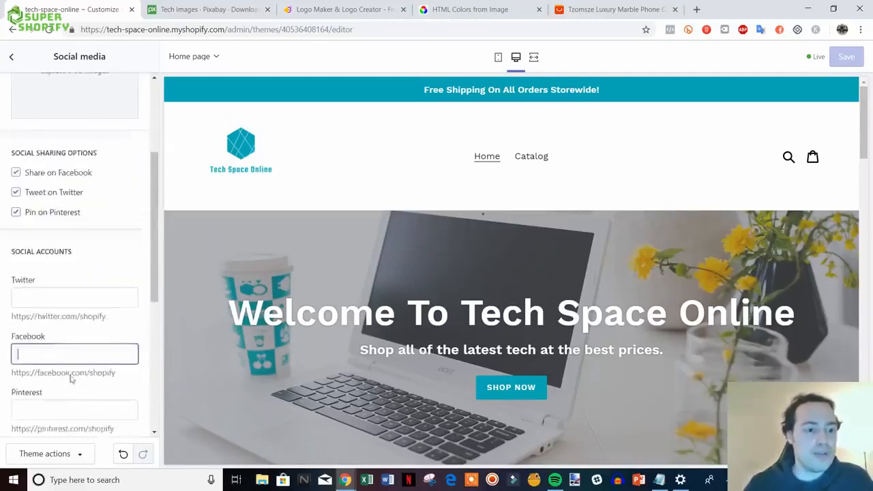
left_click(11, 56)
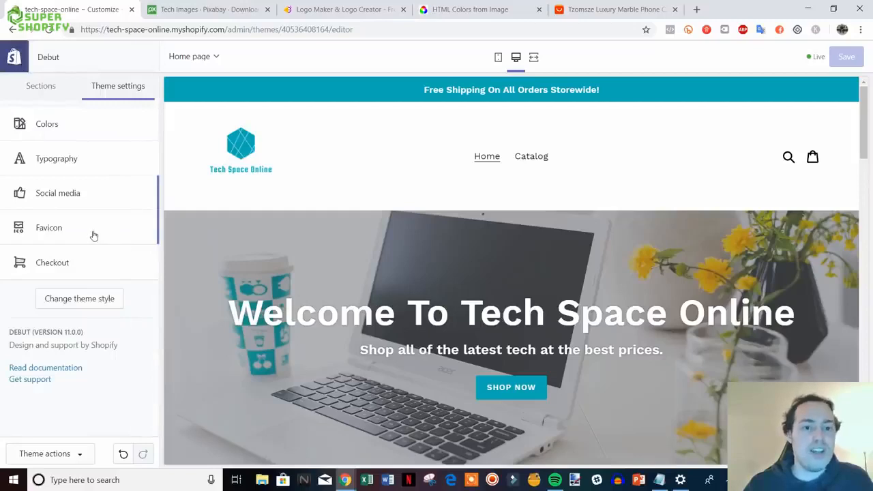
- Upload the favicon image from the HatchfulExport-All folder as the store favicon and save
left_click(94, 235)
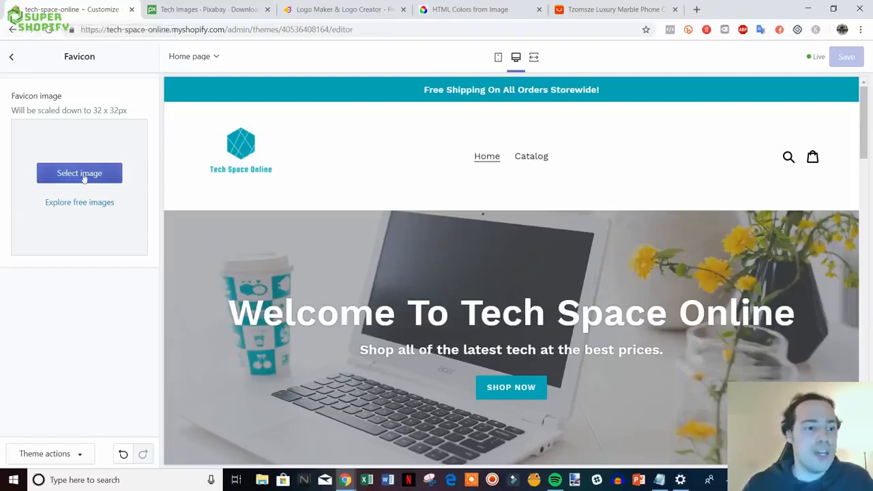
left_click(116, 177)
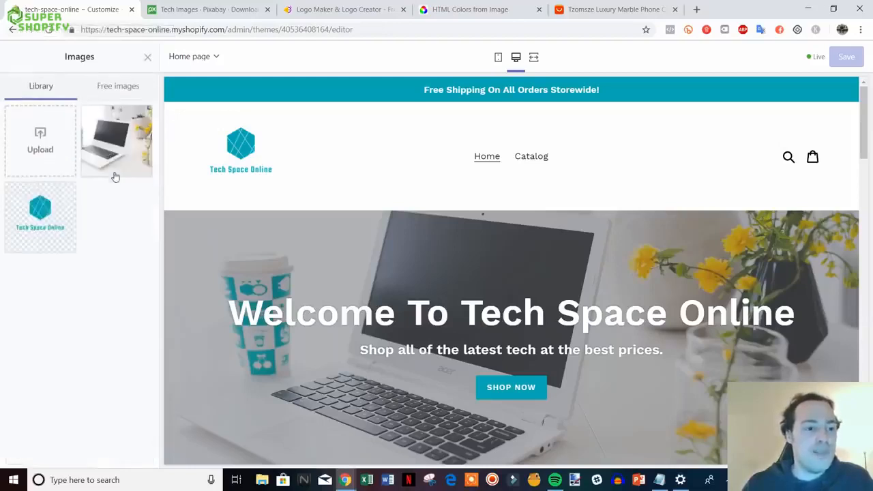
left_click(41, 141)
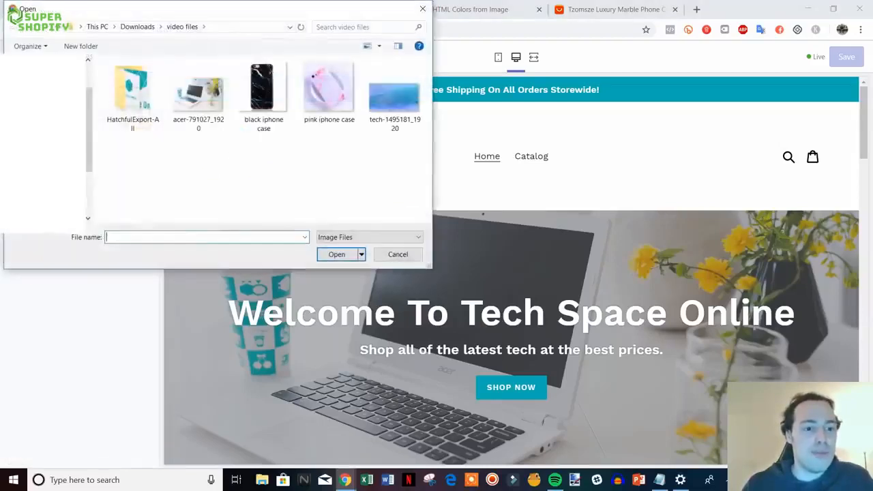
double_click(144, 107)
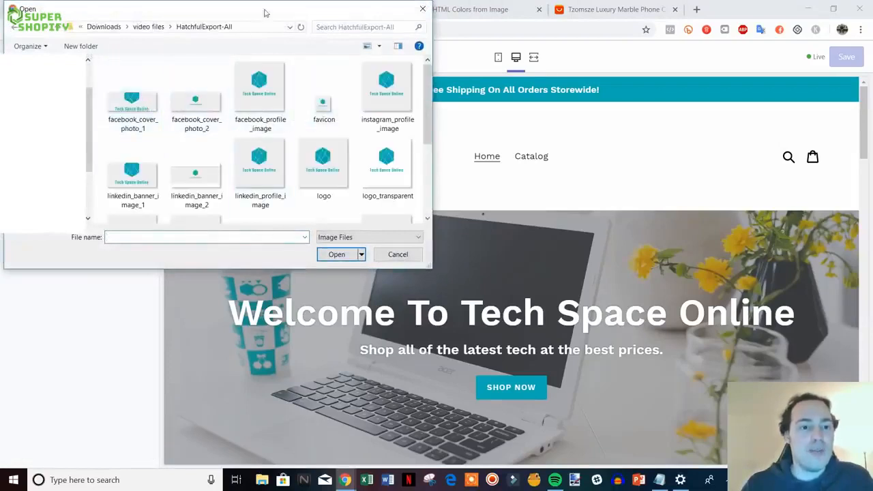
left_click_drag(267, 12, 222, 25)
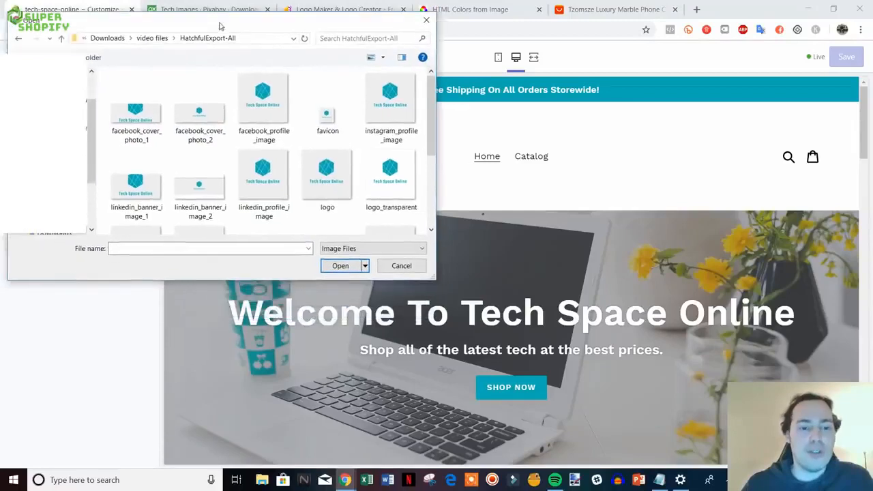
scroll(317, 142, "down", 1)
scroll(317, 142, "up", 1)
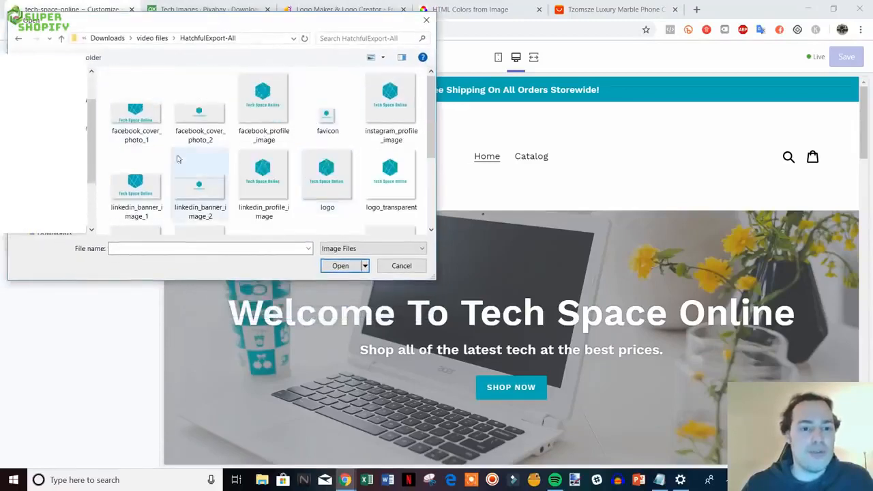
double_click(327, 116)
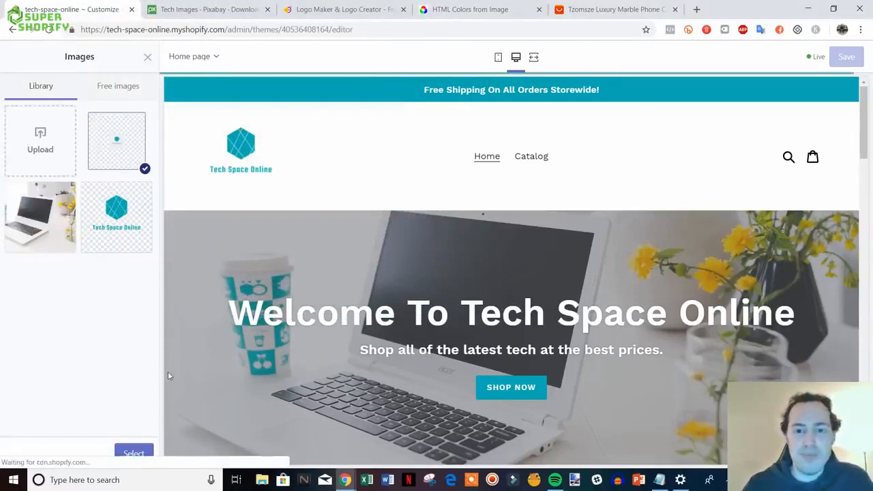
left_click(132, 454)
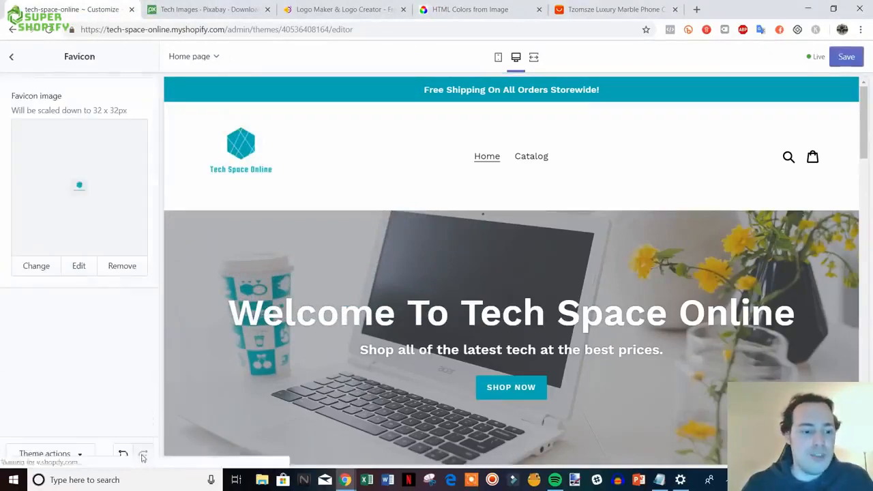
left_click(846, 57)
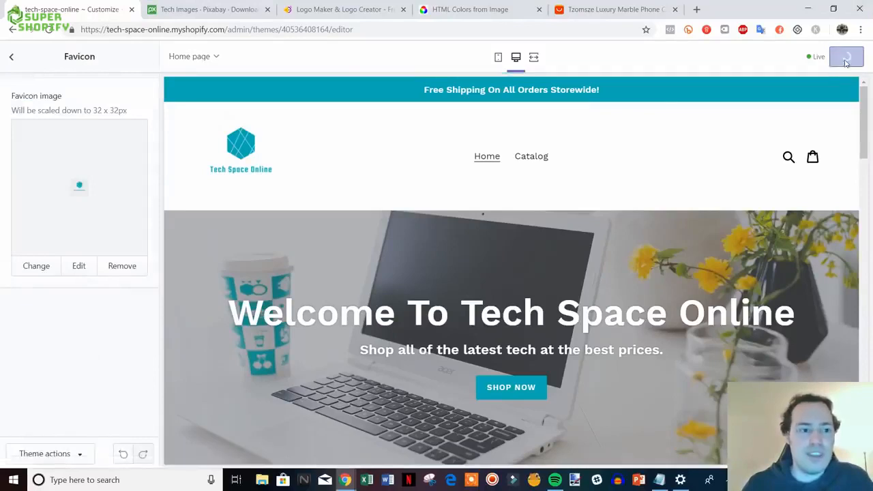
left_click(11, 58)
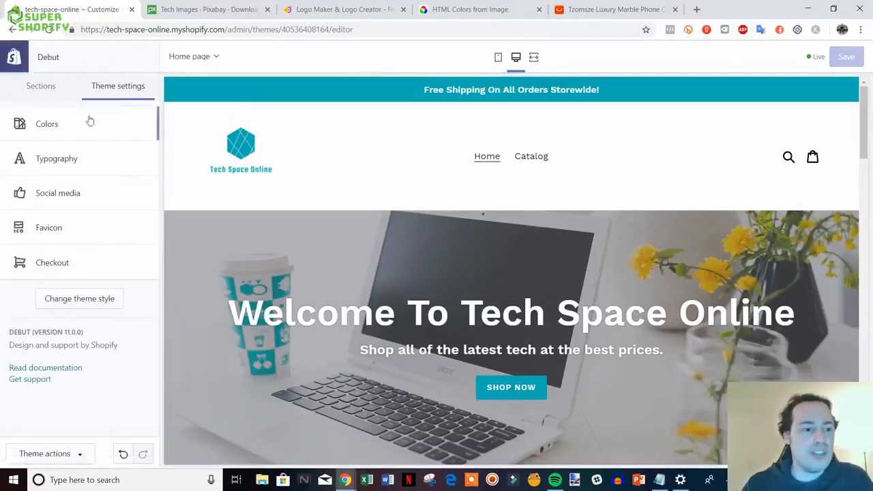
- Review the homepage sections in the preview and open the Image with text section's settings
left_click(42, 94)
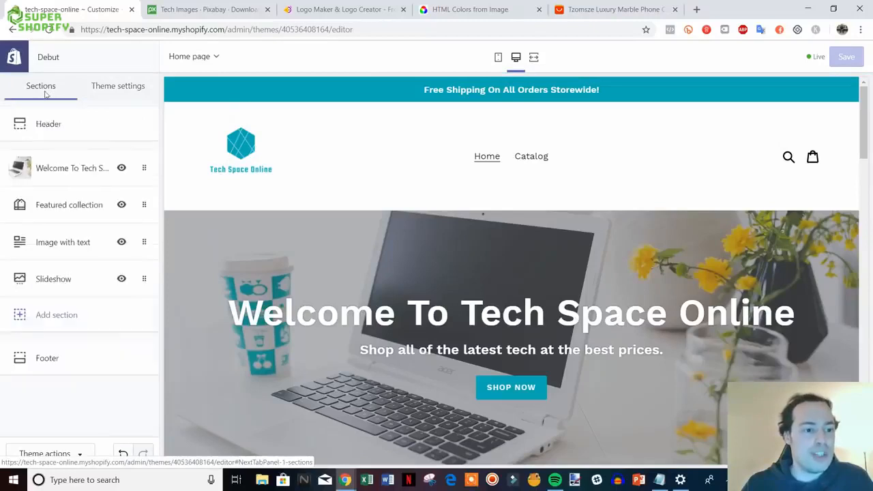
scroll(710, 386, "down", 6)
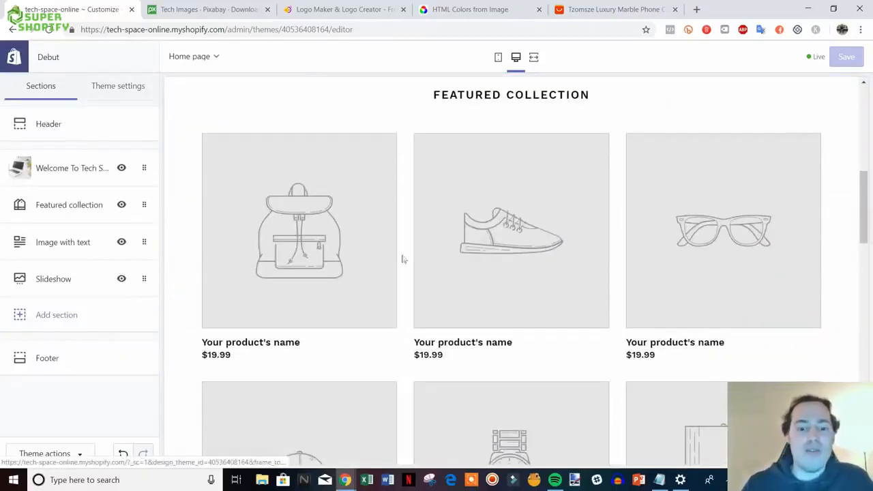
scroll(654, 264, "down", 1)
scroll(634, 277, "up", 2)
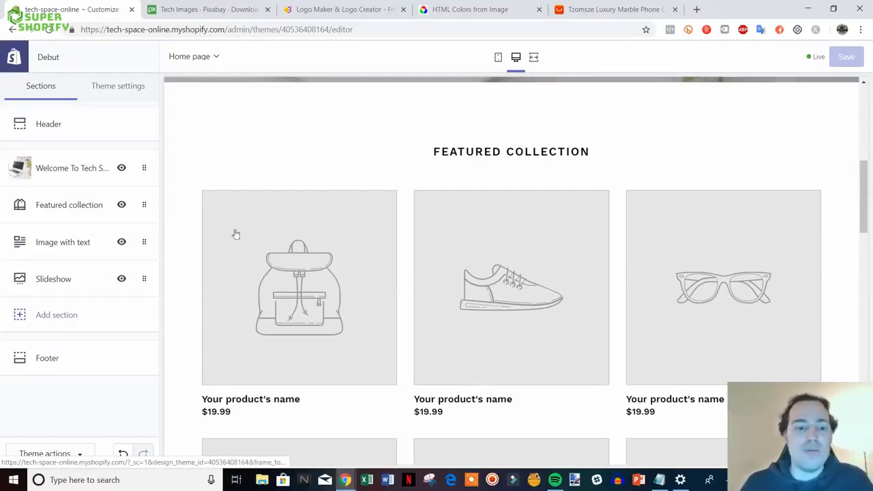
scroll(864, 202, "down", 2)
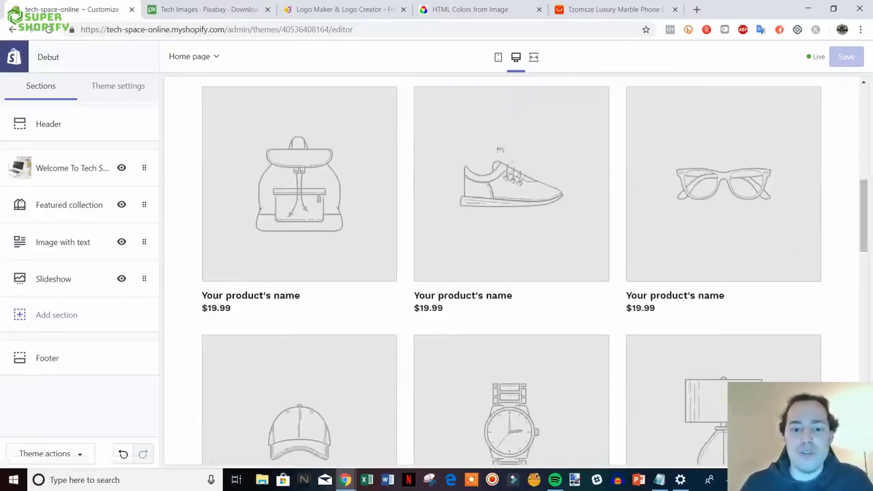
scroll(497, 282, "up", 3)
scroll(497, 282, "down", 10)
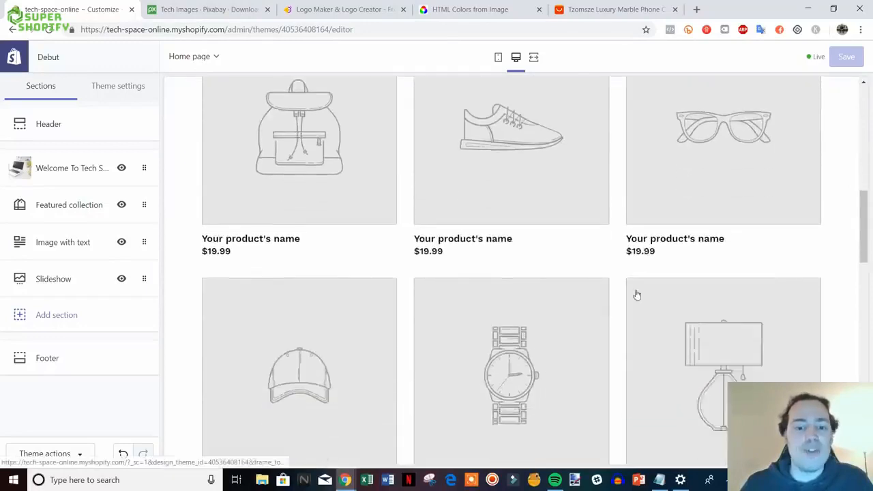
scroll(591, 242, "down", 5)
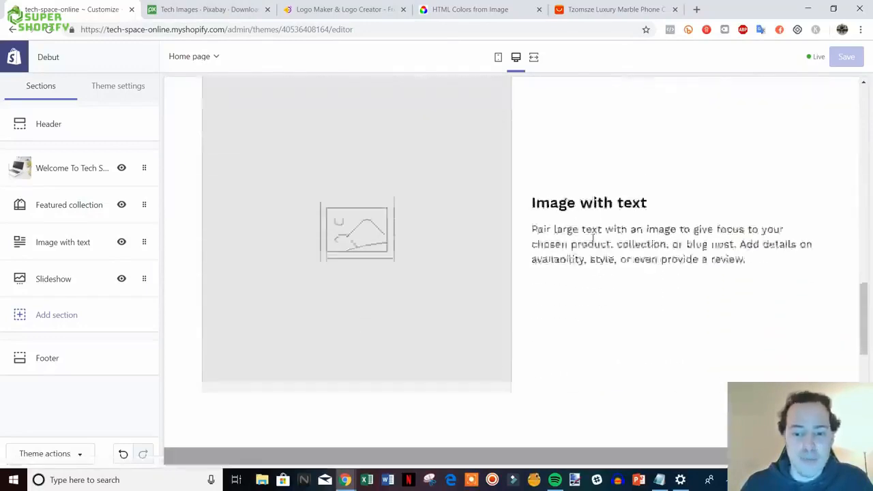
scroll(641, 276, "up", 1)
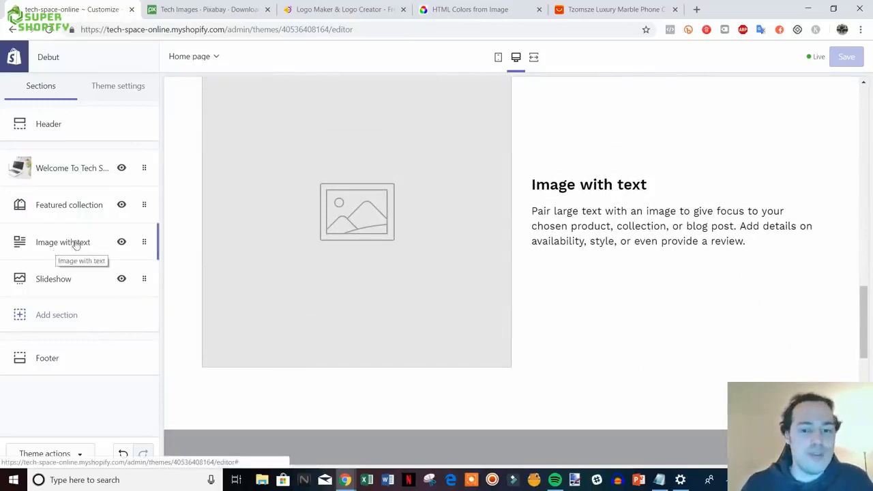
scroll(567, 362, "up", 1)
scroll(566, 362, "down", 1)
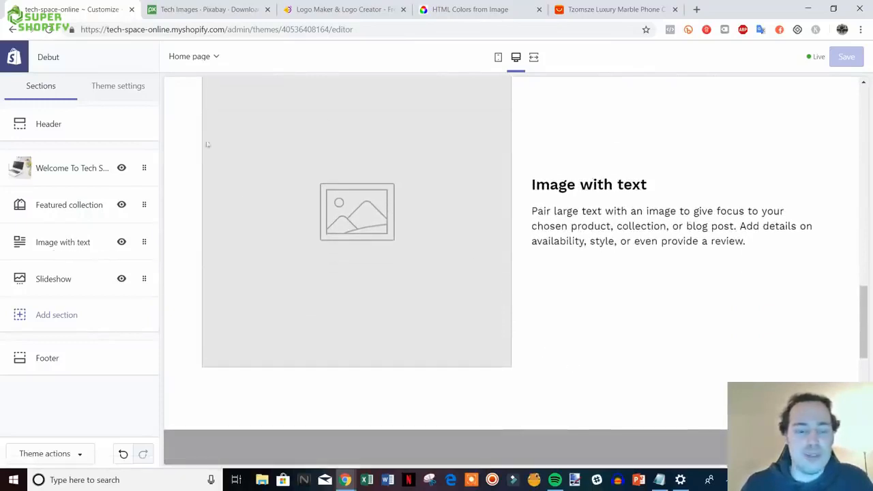
left_click(49, 242)
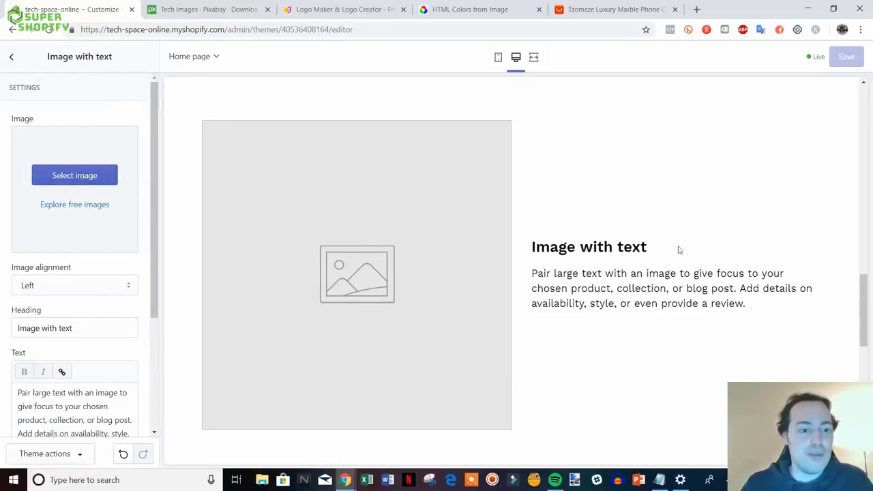
- Remove the Image with text section so Featured collection leads straight into the slideshow
scroll(293, 289, "down", 1)
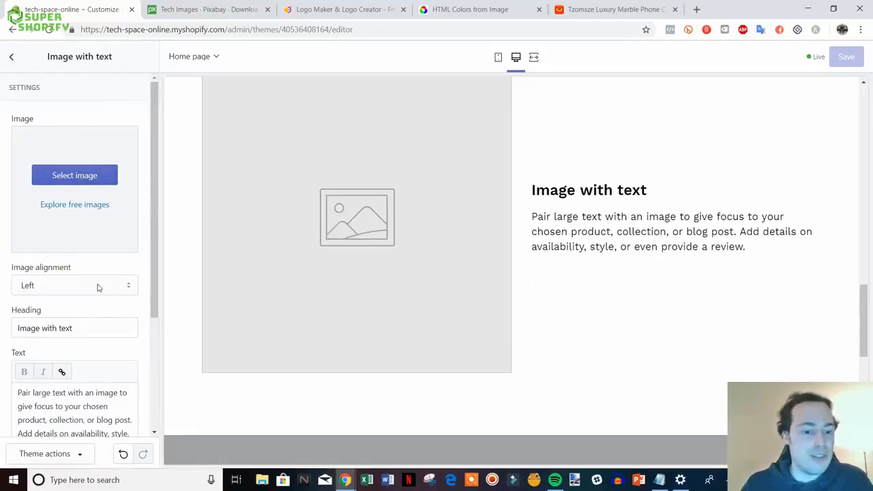
scroll(591, 337, "up", 3)
scroll(592, 336, "down", 7)
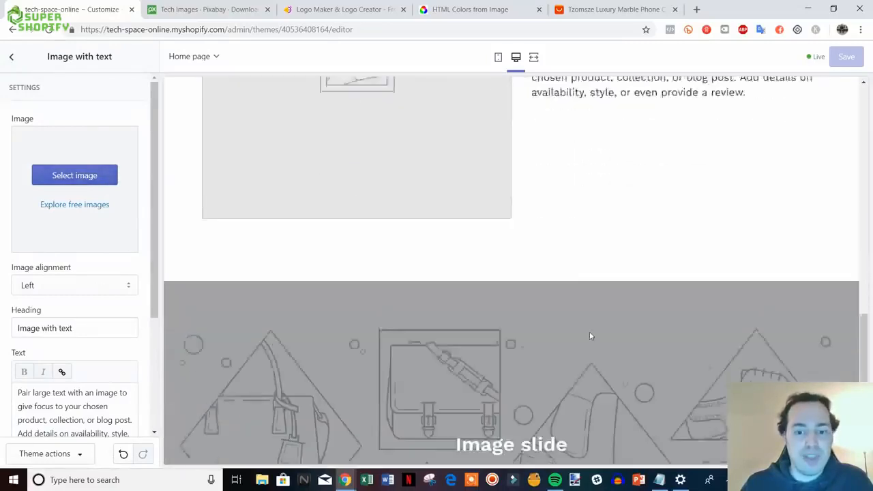
scroll(89, 222, "down", 3)
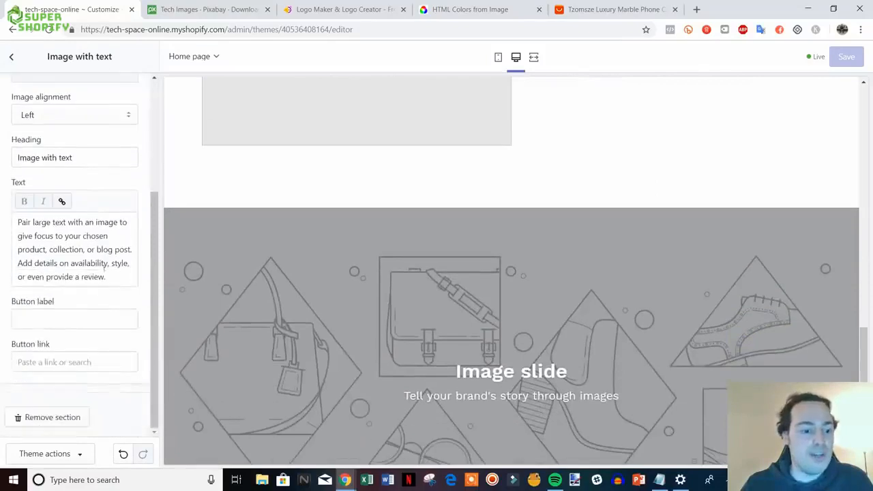
scroll(616, 218, "up", 3)
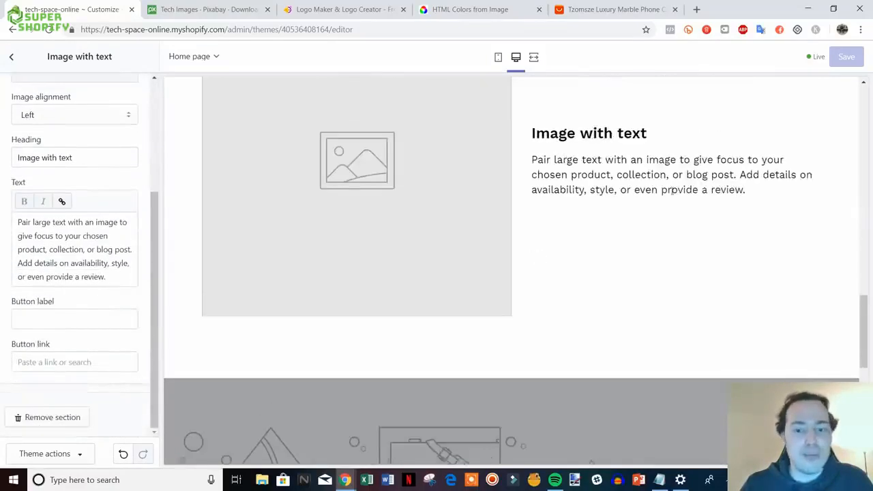
scroll(238, 344, "up", 1)
left_click(54, 417)
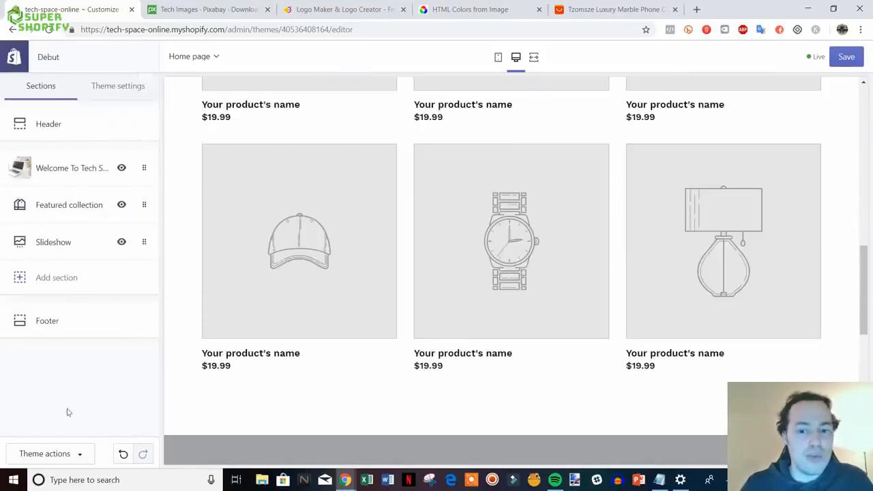
scroll(534, 262, "down", 1)
scroll(534, 262, "down", 5)
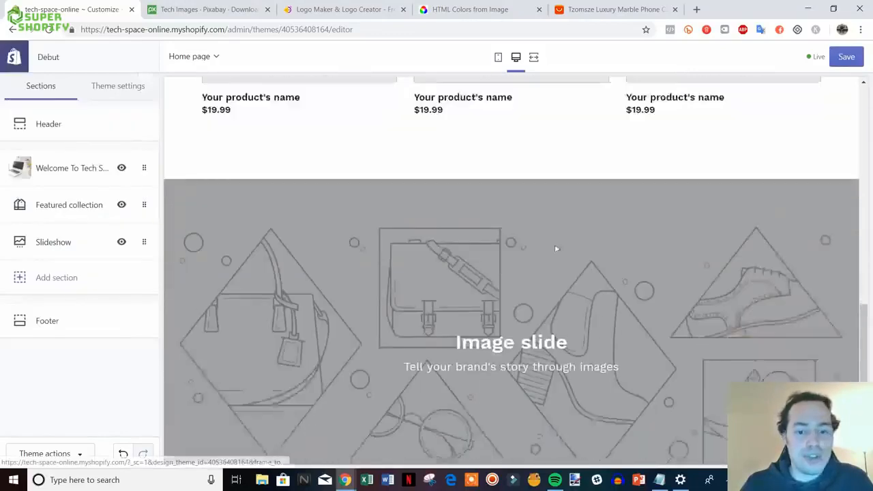
scroll(554, 270, "down", 2)
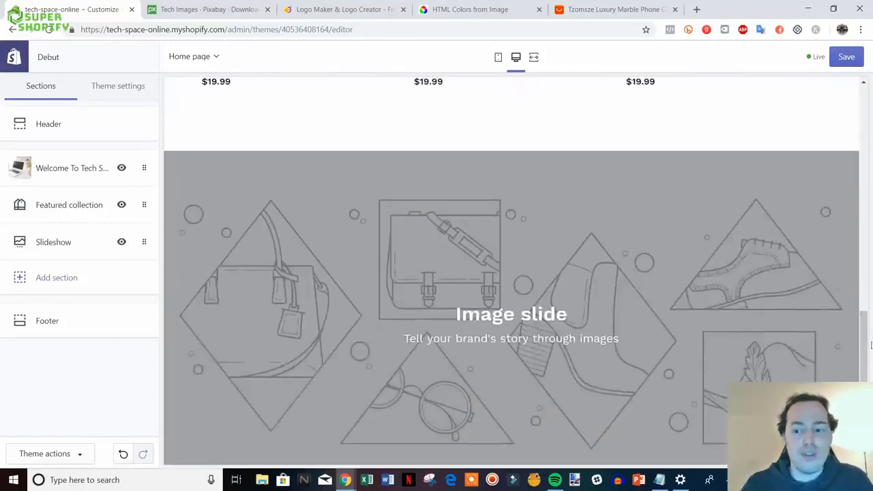
- Open the Slideshow section's settings and expand its first Image slide block
left_click_drag(864, 346, 863, 122)
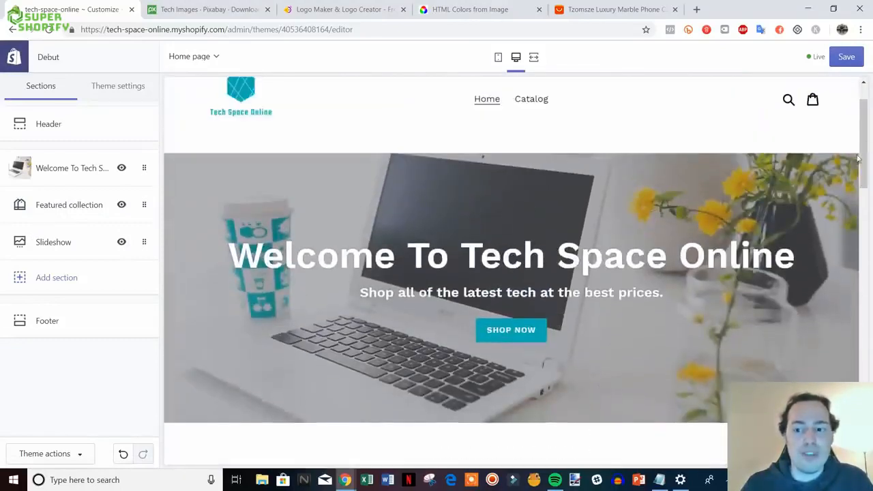
left_click_drag(865, 161, 866, 387)
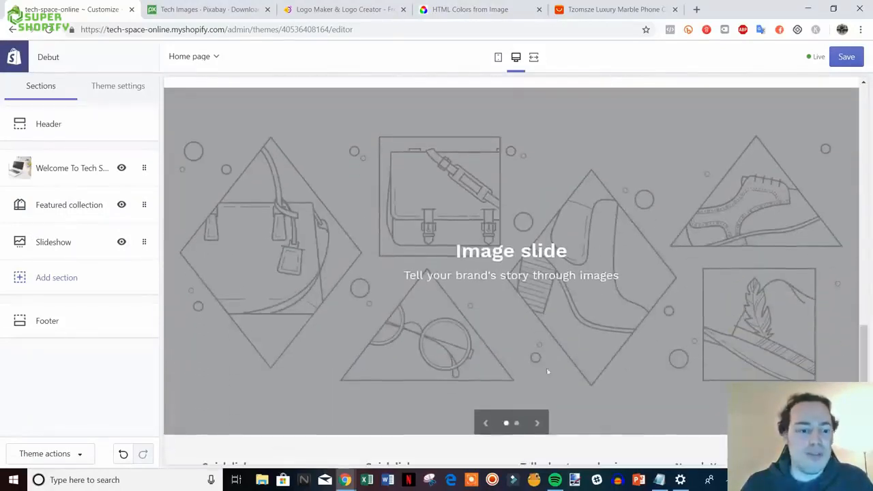
left_click(64, 242)
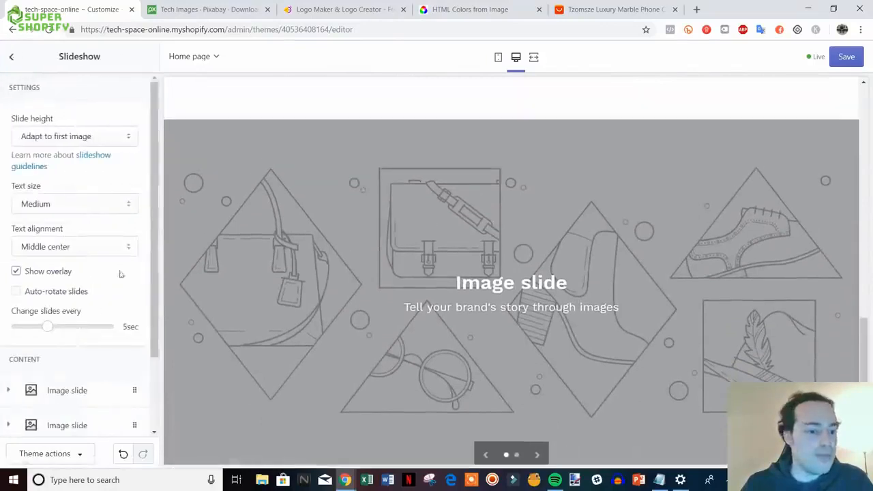
scroll(75, 286, "down", 2)
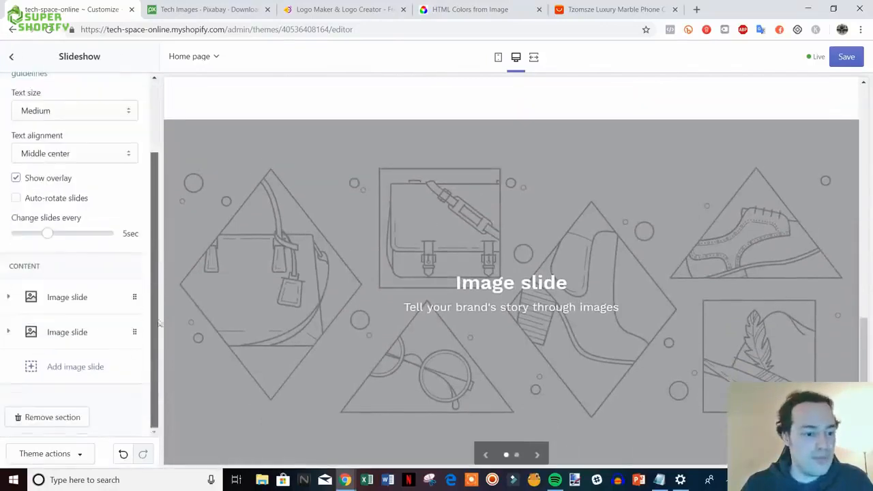
left_click(90, 302)
scroll(91, 323, "down", 1)
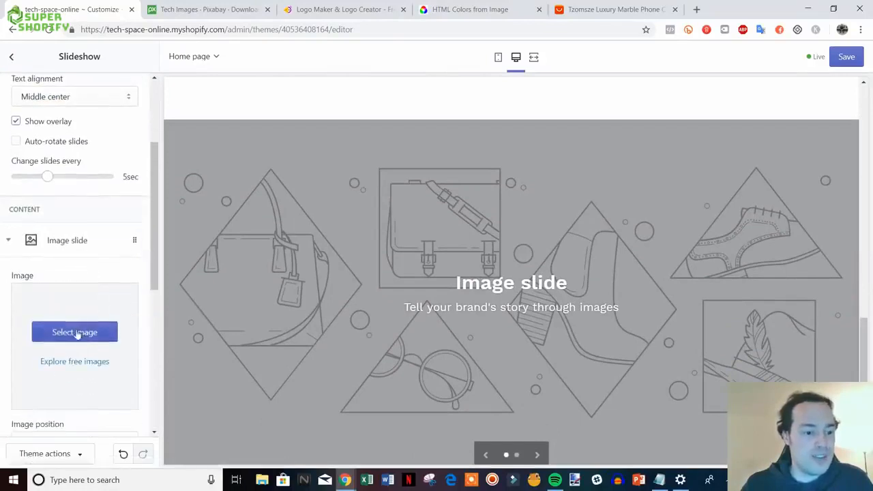
- Upload the blue circuit-board image from the video files folder as the first slide's image
left_click(85, 332)
left_click(36, 138)
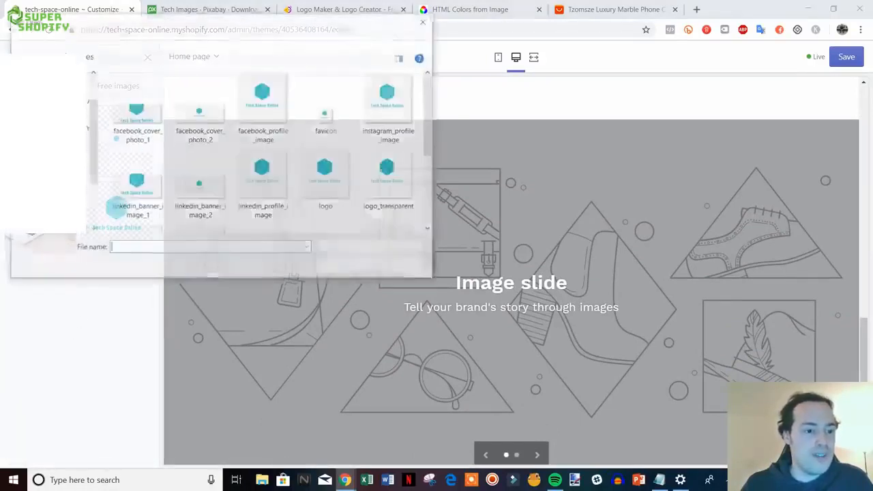
left_click(59, 41)
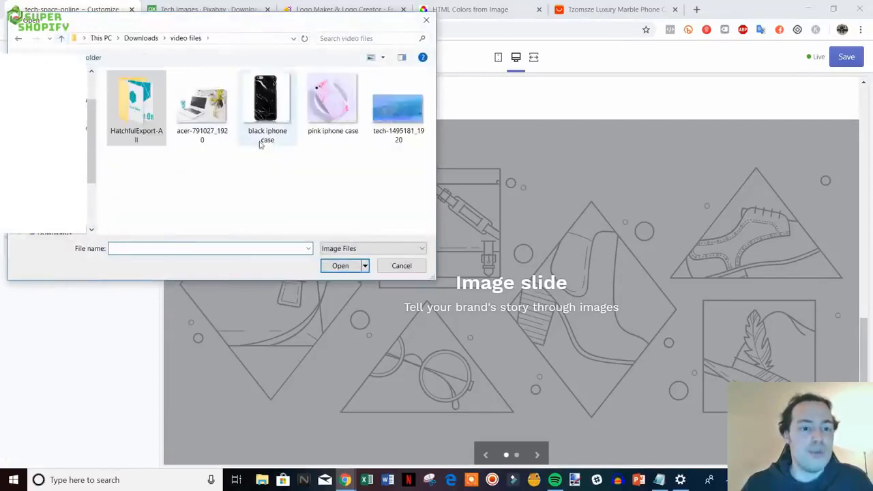
double_click(398, 103)
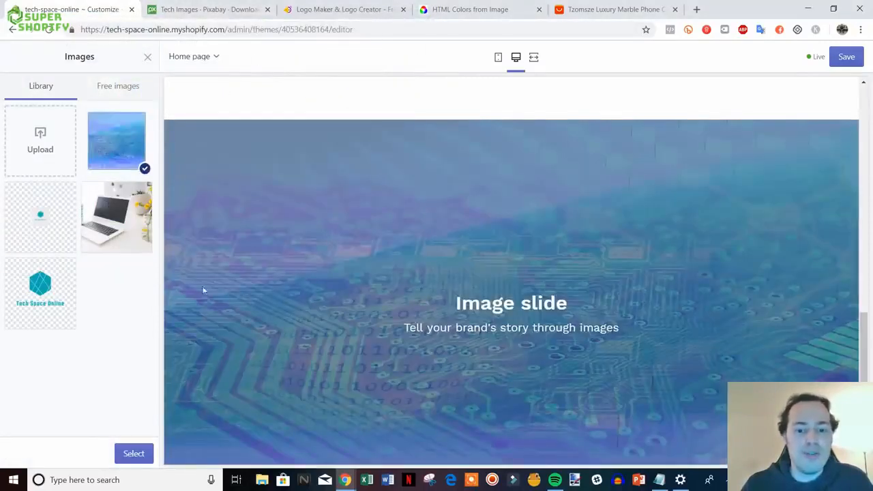
left_click(128, 454)
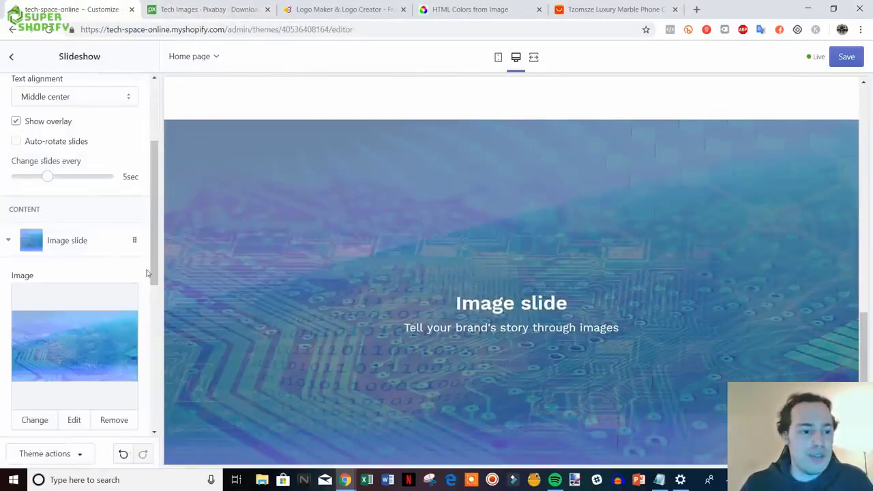
scroll(383, 295, "down", 2)
scroll(440, 326, "up", 1)
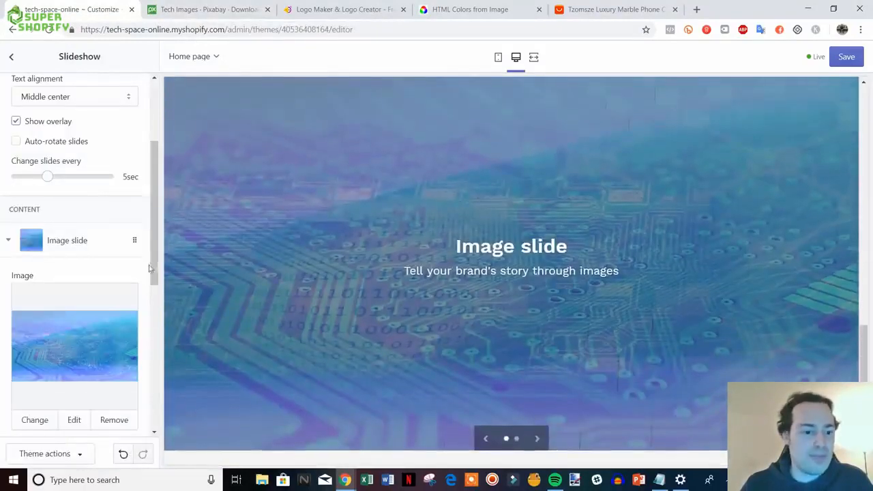
left_click_drag(150, 268, 143, 380)
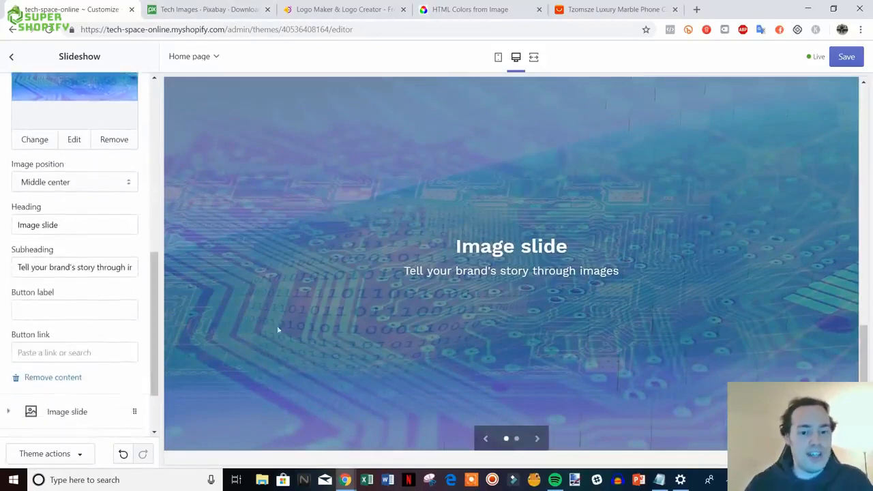
- Change the slide heading to 'Check out our seasonal specials' and clear the subheading
left_click_drag(77, 225, 19, 232)
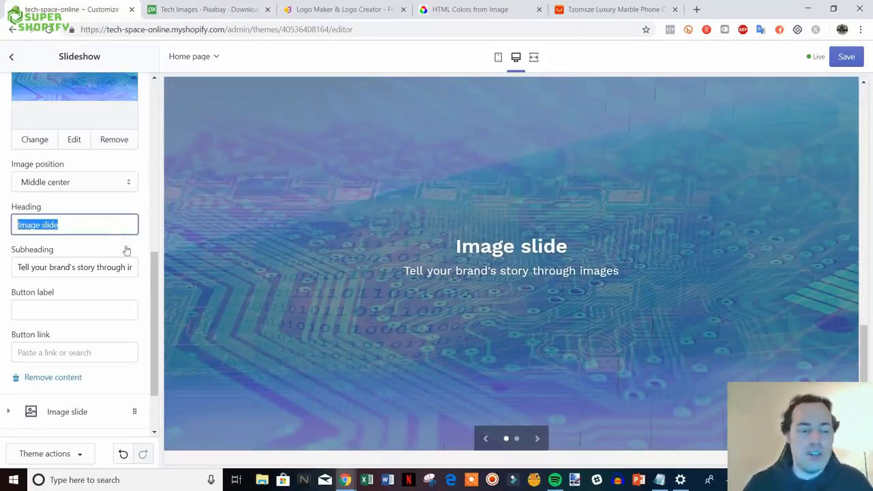
type("C")
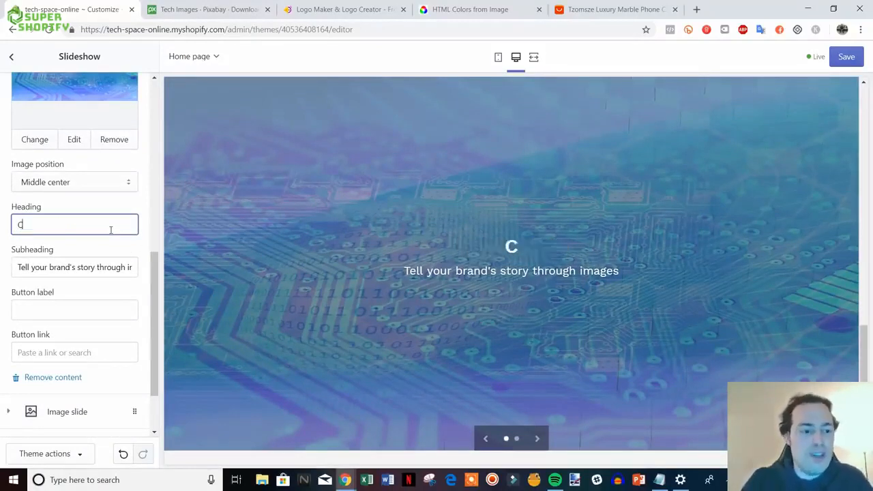
type("heck out ou")
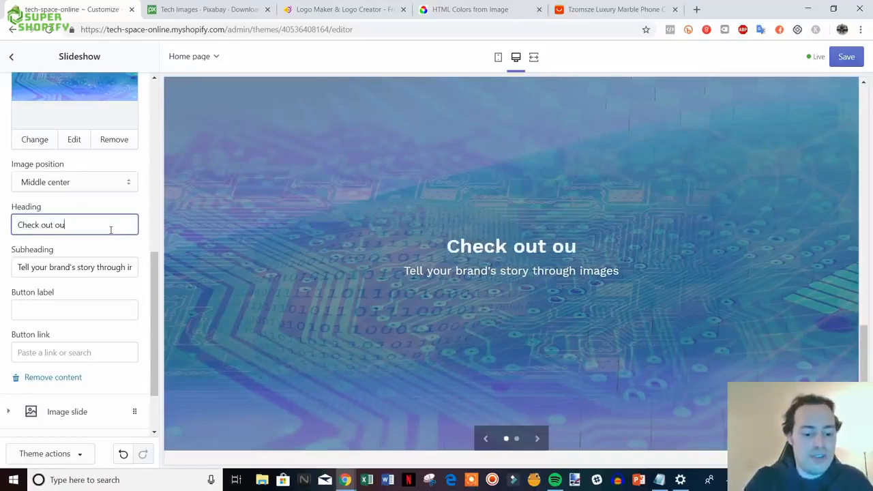
type("r seasonal specials")
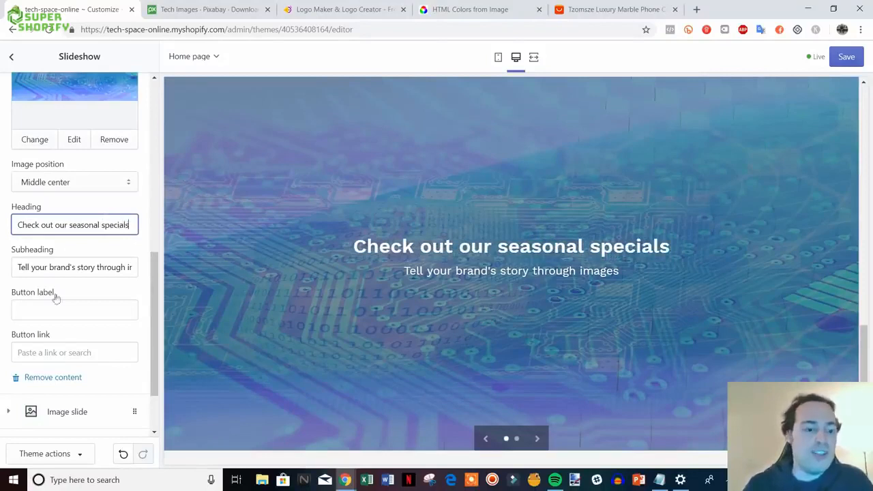
left_click_drag(18, 270, 174, 273)
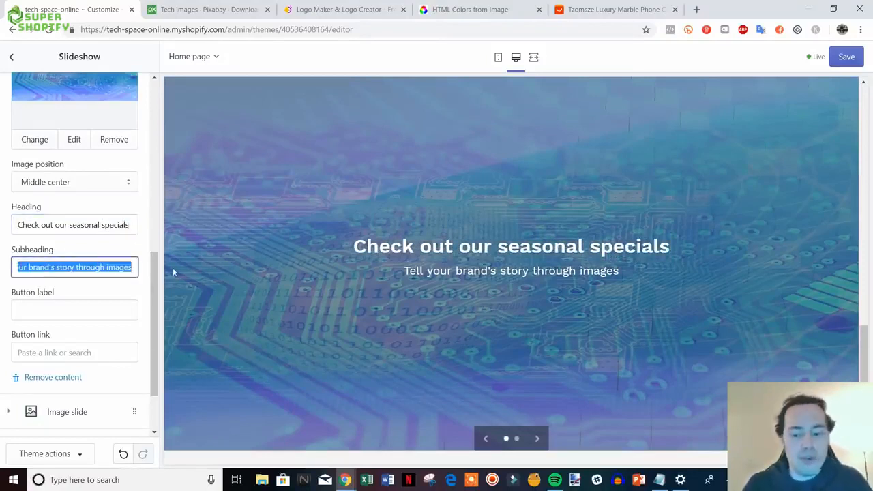
key("BackSpace")
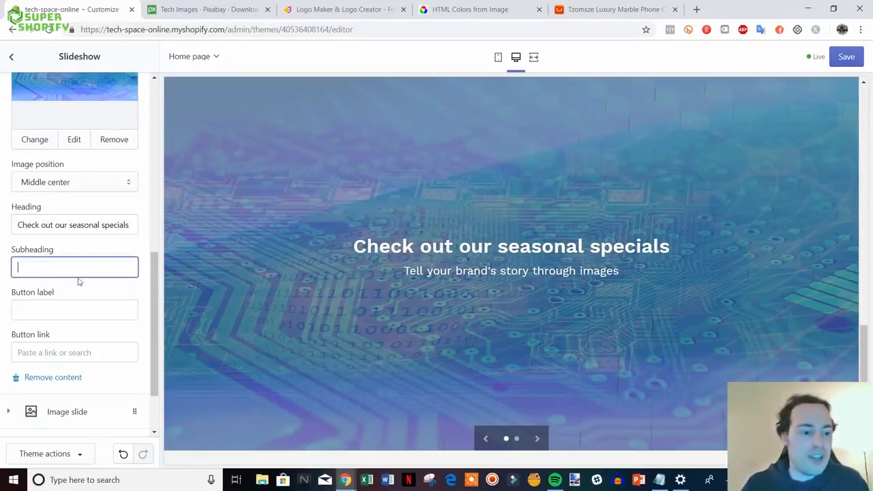
left_click(108, 288)
- Label the slide button 'Shop Now' and link it to Collections > All Collections
scroll(75, 263, "down", 1)
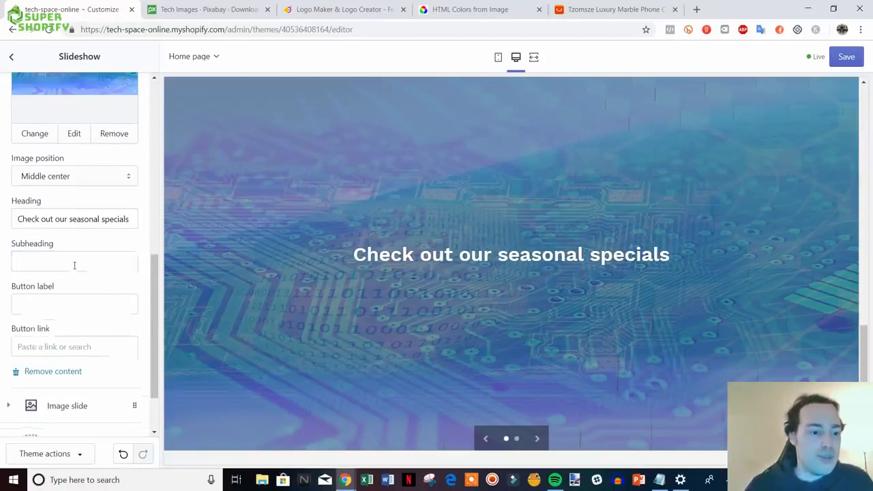
left_click(75, 259)
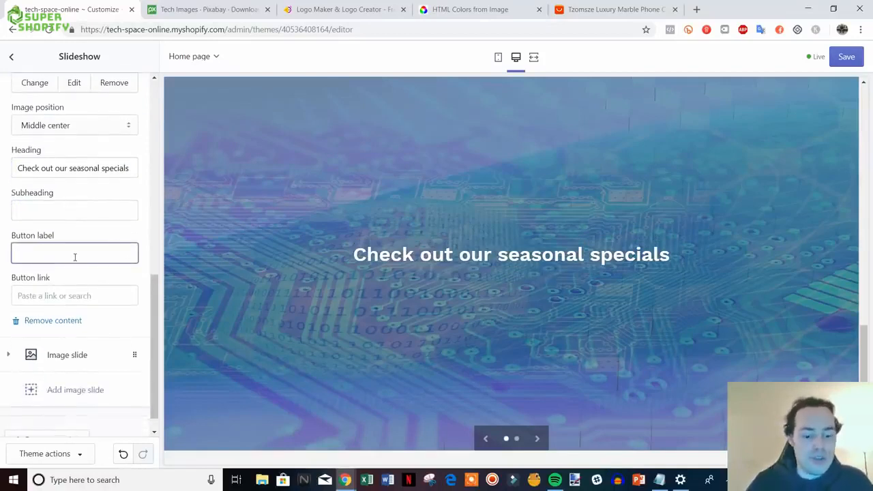
type("Shop Now")
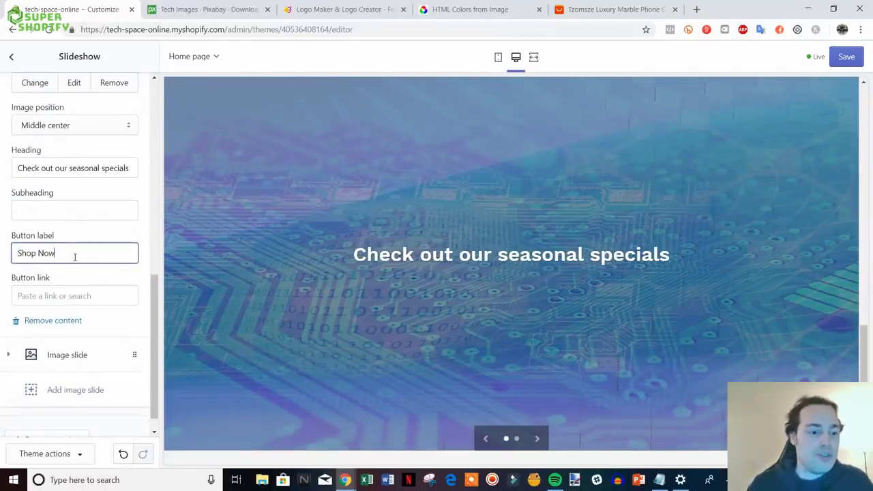
left_click(101, 296)
right_click(94, 296)
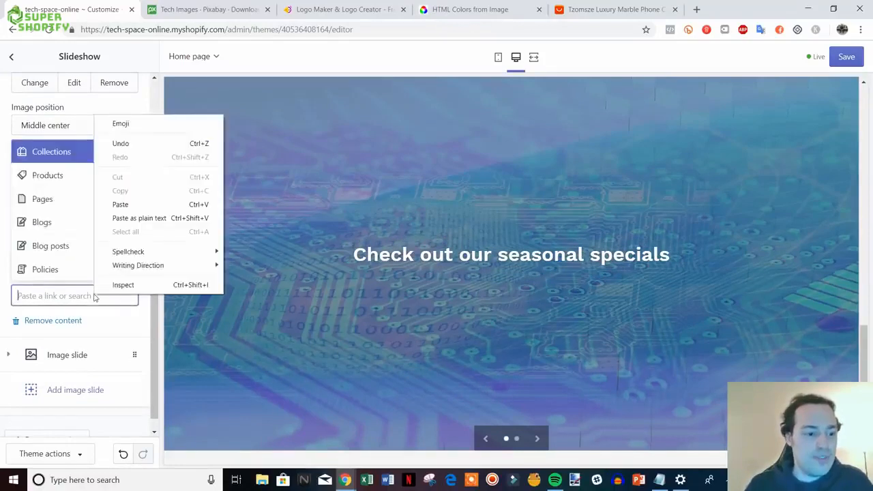
left_click(123, 325)
left_click(76, 295)
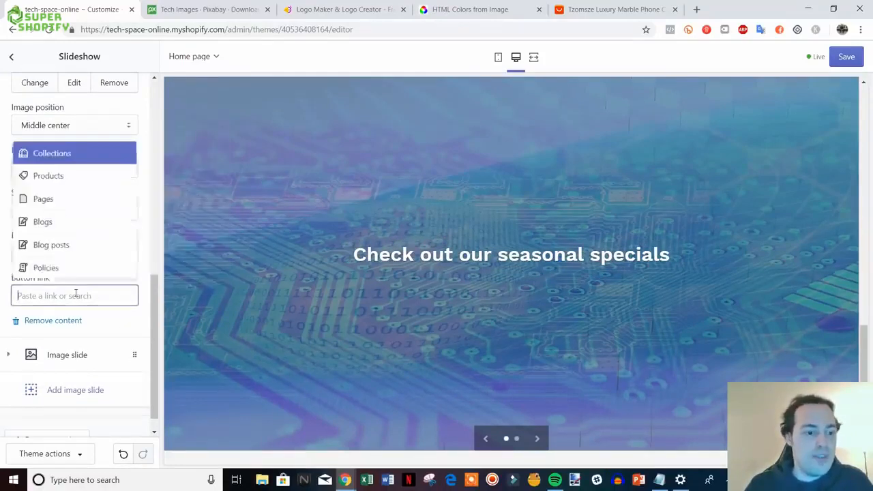
left_click(41, 153)
left_click(89, 236)
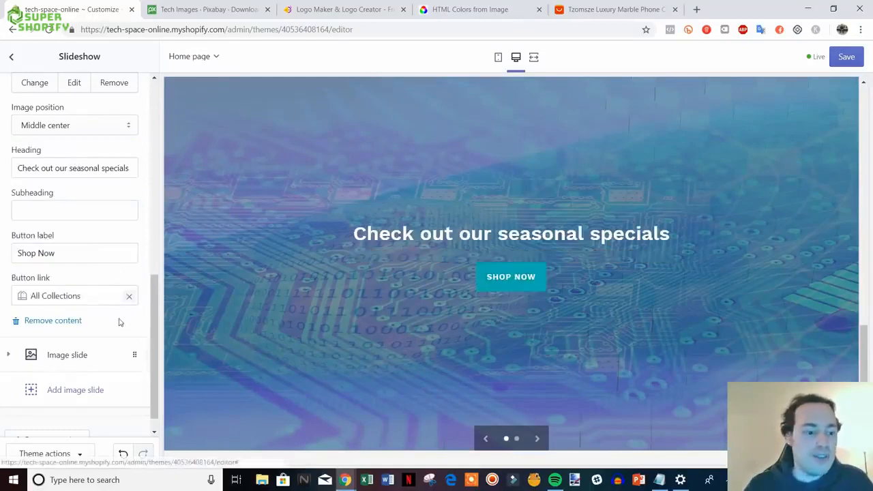
scroll(159, 336, "up", 1)
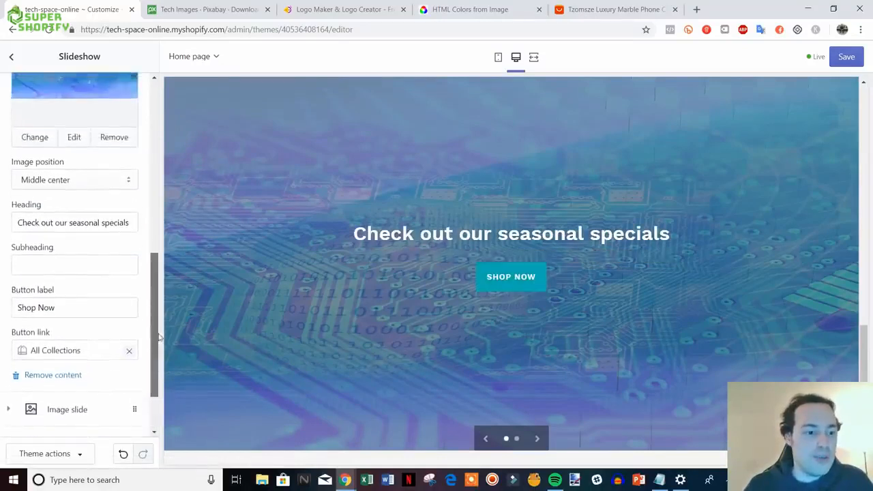
scroll(159, 337, "down", 1)
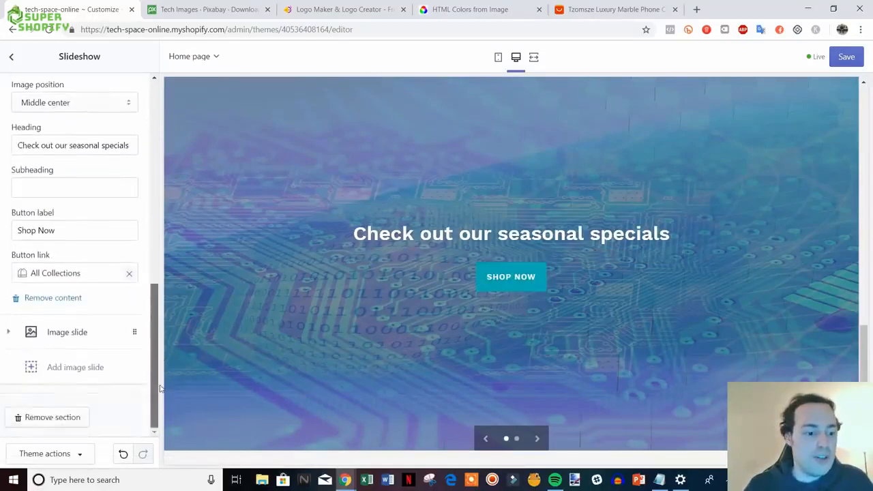
left_click(74, 334)
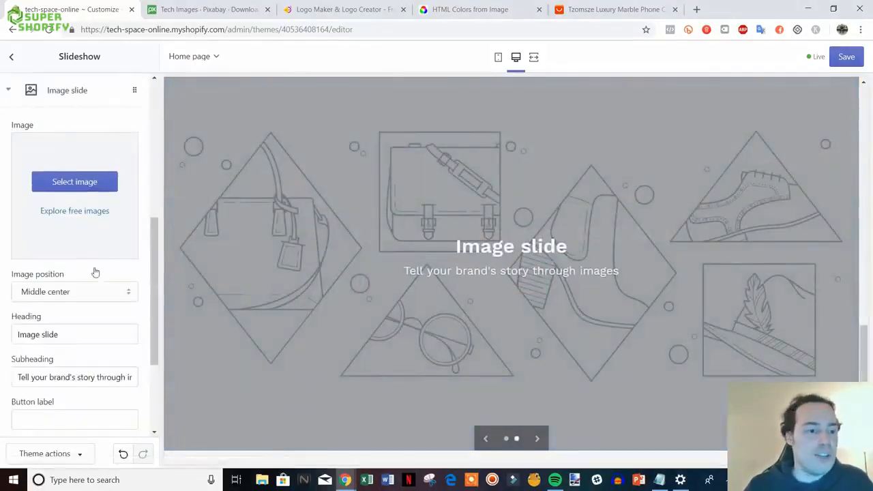
scroll(95, 272, "down", 2)
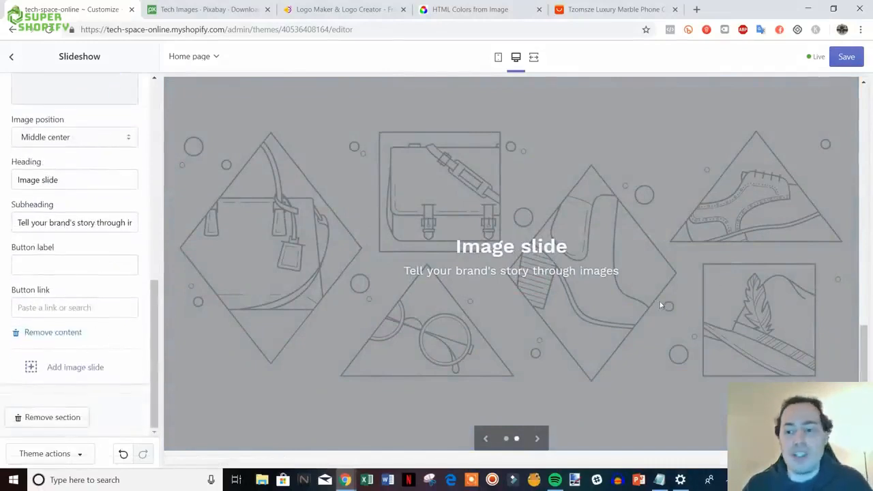
scroll(658, 300, "up", 2)
scroll(658, 300, "down", 3)
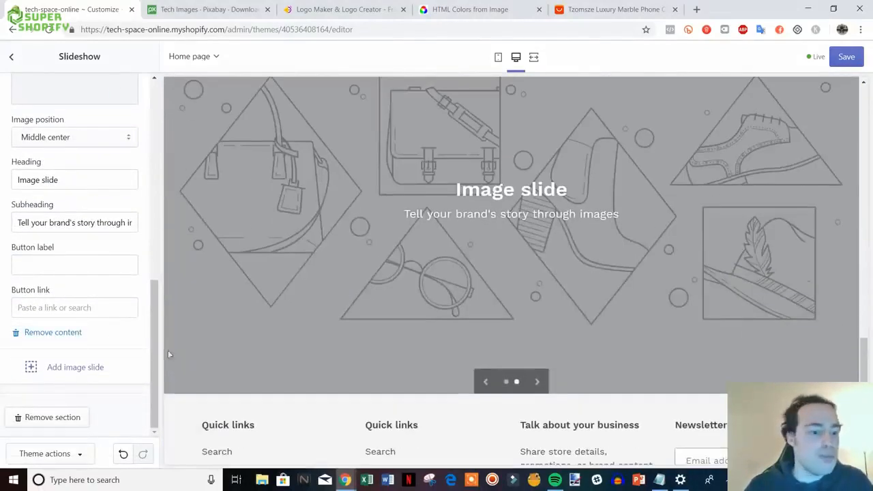
left_click(54, 334)
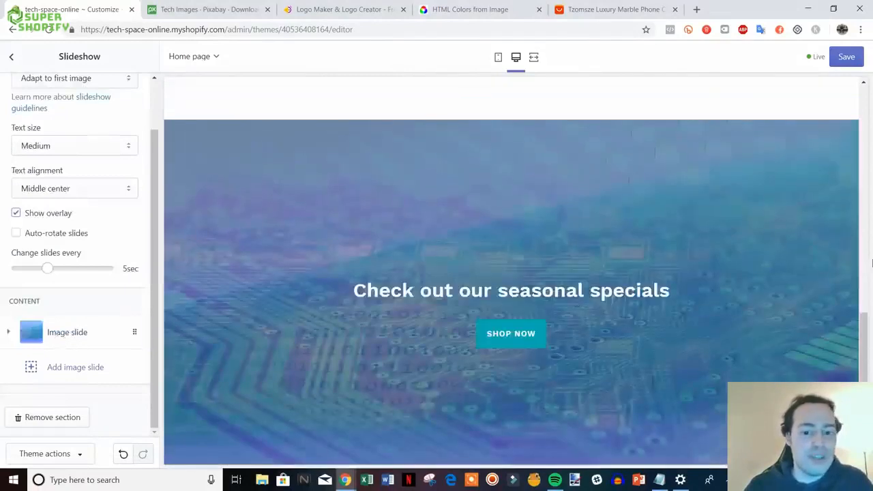
scroll(93, 321, "up", 1)
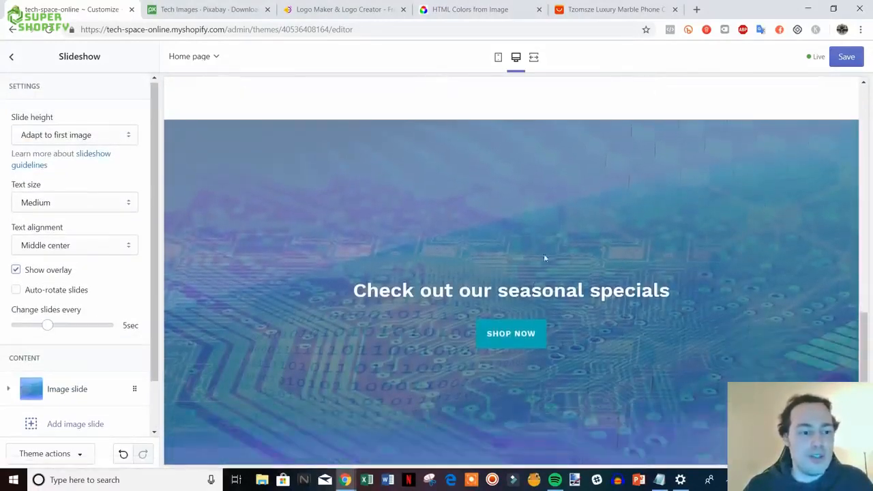
scroll(100, 289, "down", 2)
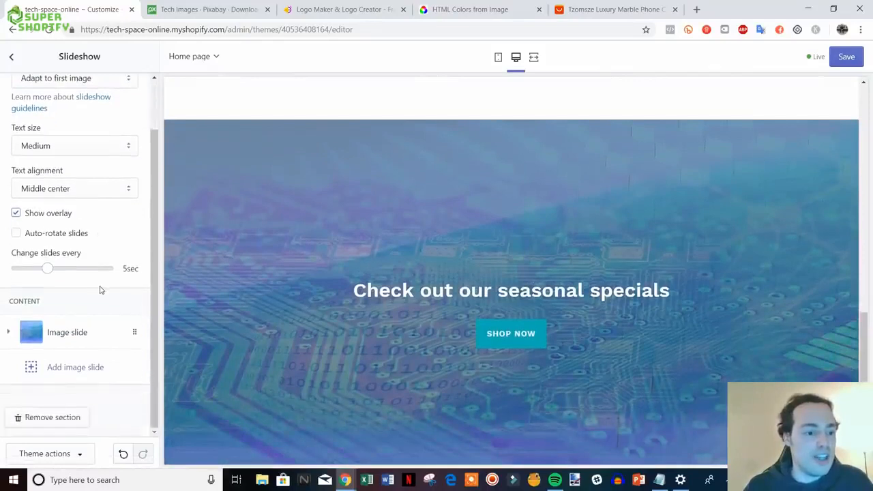
scroll(102, 288, "up", 2)
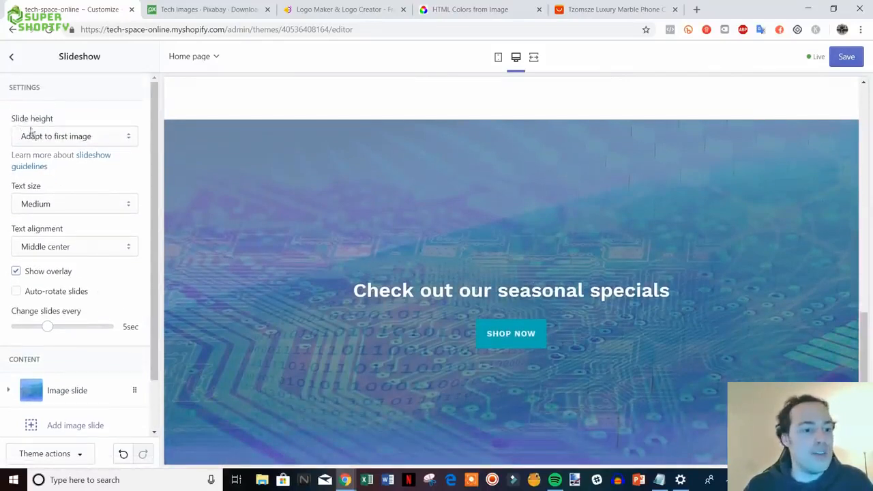
- Set the slideshow's slide height to Small
left_click(135, 140)
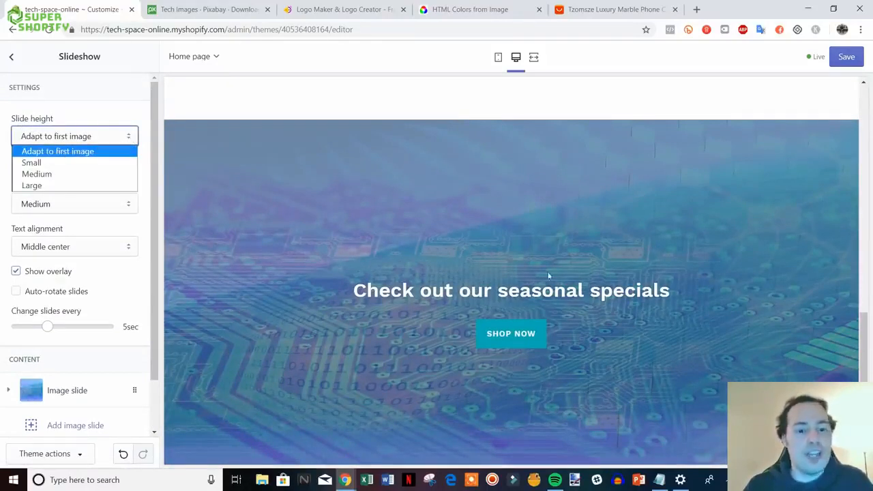
left_click(145, 159)
scroll(581, 296, "down", 1)
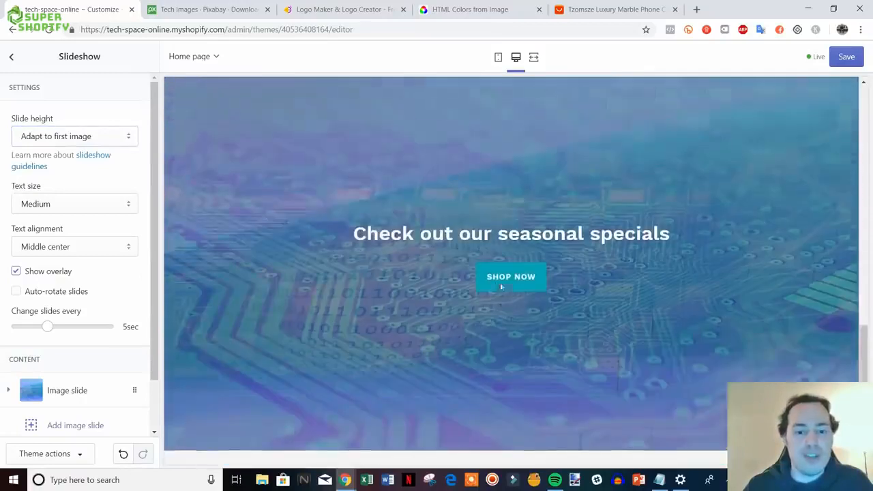
scroll(370, 242, "up", 2)
scroll(372, 244, "down", 3)
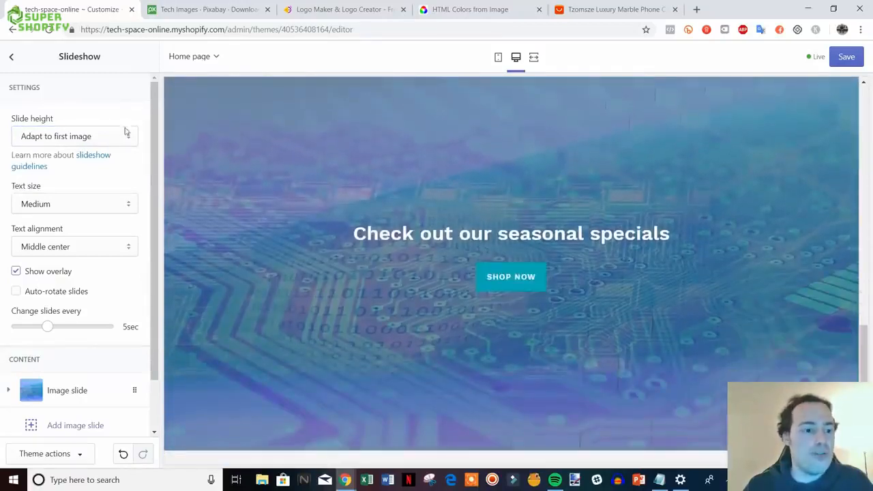
left_click(124, 134)
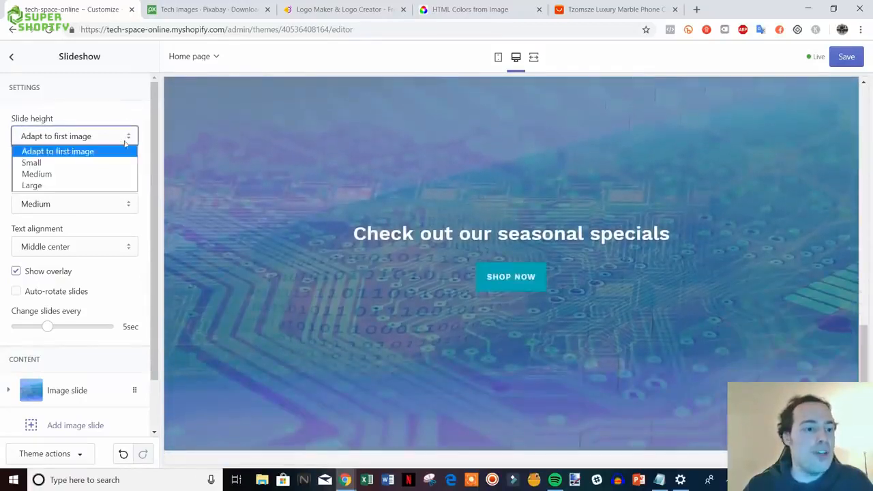
left_click(102, 174)
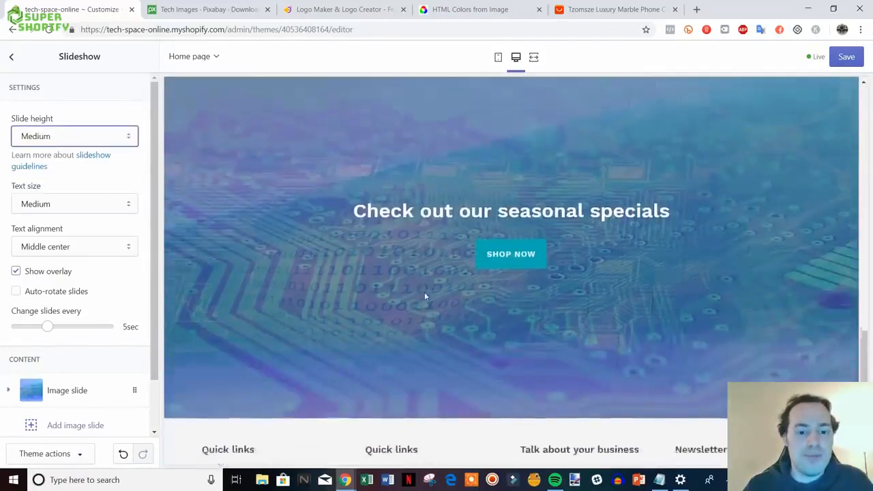
left_click(120, 140)
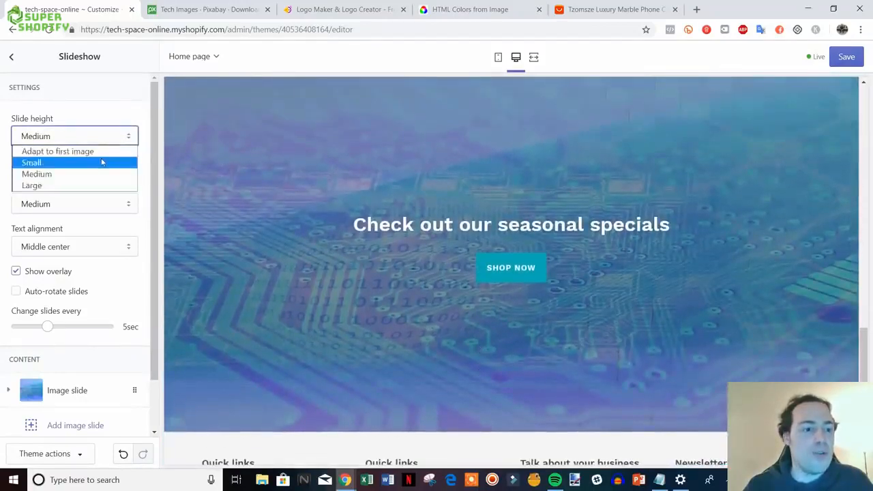
left_click(102, 162)
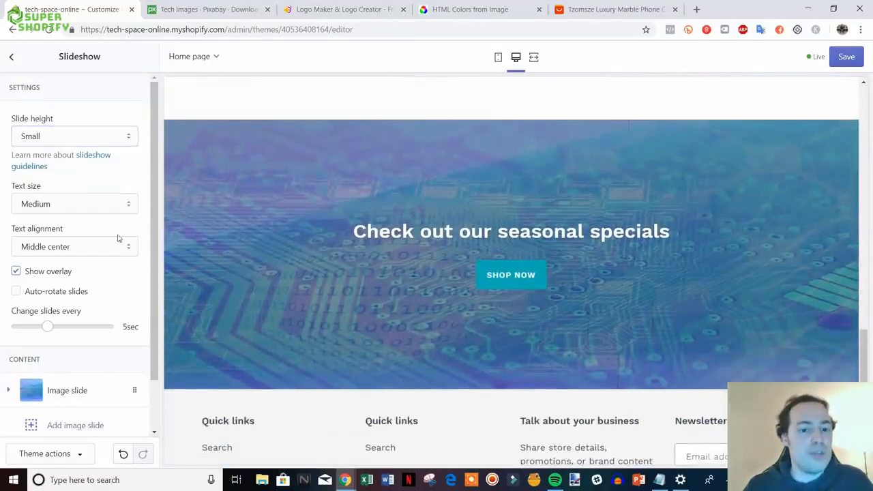
- Try Large text size for the slideshow, then set it back to Medium
left_click(127, 210)
left_click(116, 230)
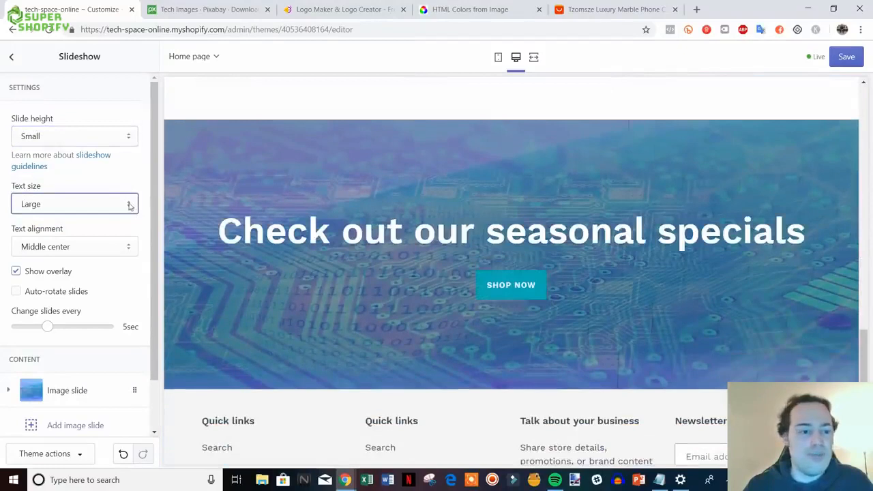
left_click(130, 205)
left_click(116, 219)
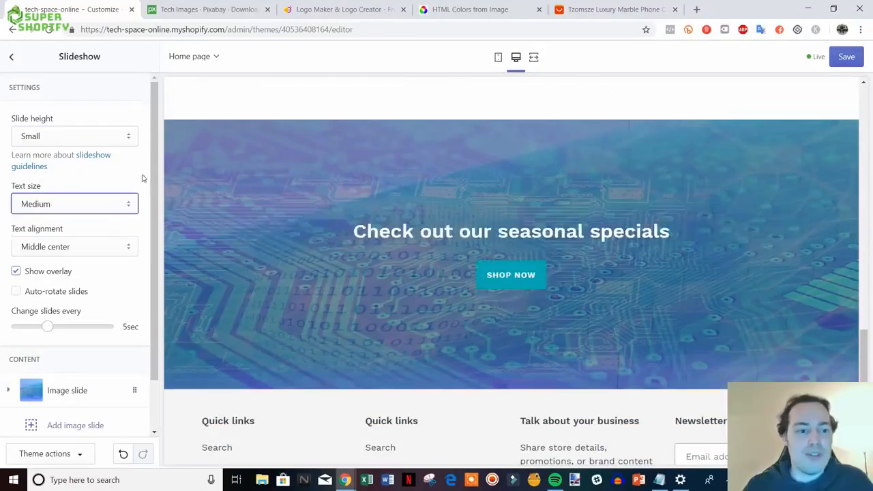
- Check the slideshow in the homepage preview and save the theme changes
scroll(514, 292, "down", 2)
scroll(464, 296, "up", 2)
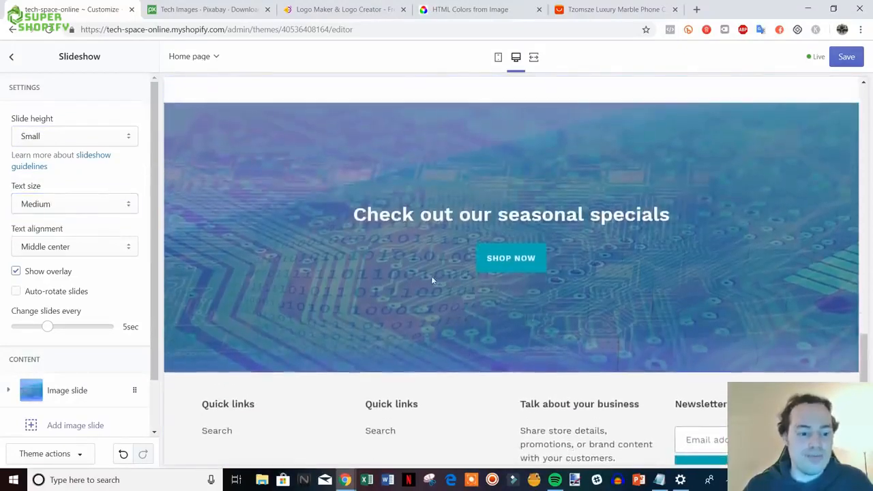
scroll(629, 296, "up", 6)
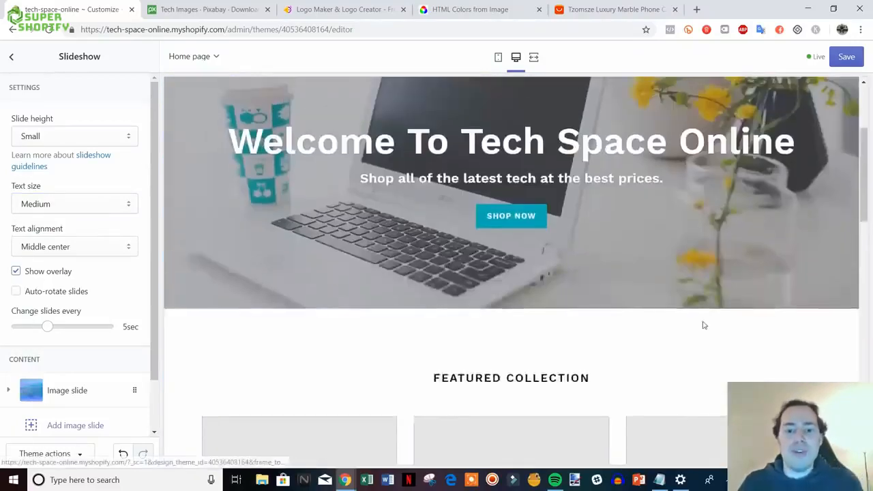
scroll(704, 325, "up", 2)
scroll(689, 311, "down", 10)
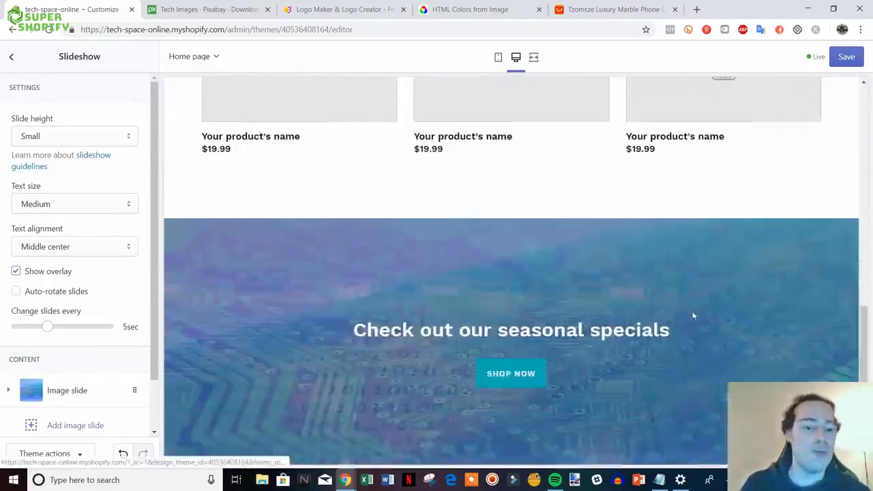
scroll(693, 315, "down", 3)
scroll(680, 325, "up", 3)
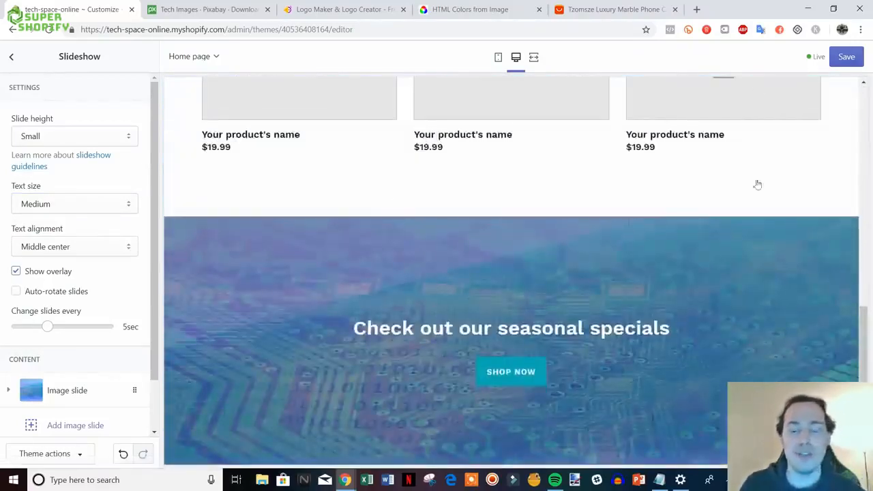
scroll(757, 184, "up", 5)
scroll(619, 284, "up", 2)
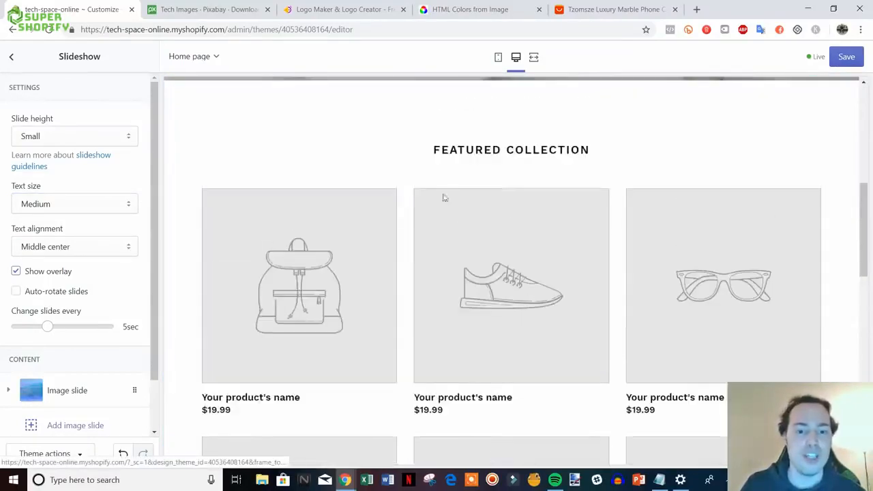
scroll(478, 273, "down", 3)
left_click(846, 61)
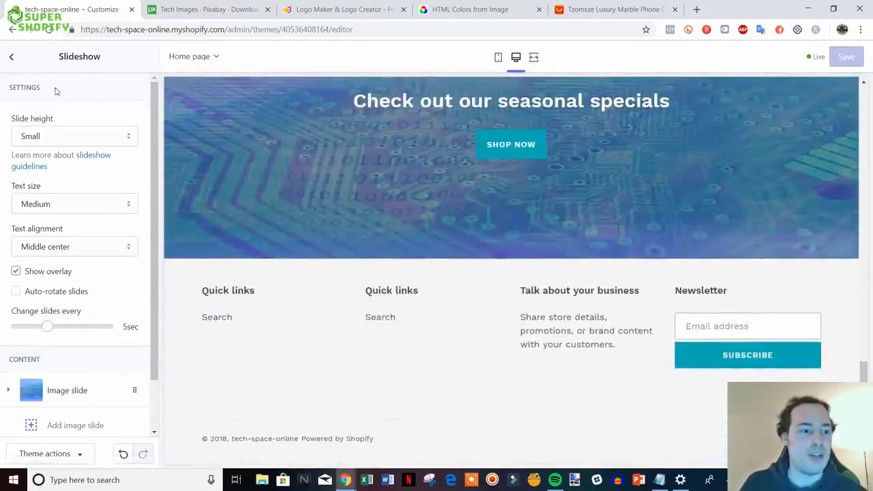
- Open the Footer section settings and turn on Show payment icons
left_click(12, 59)
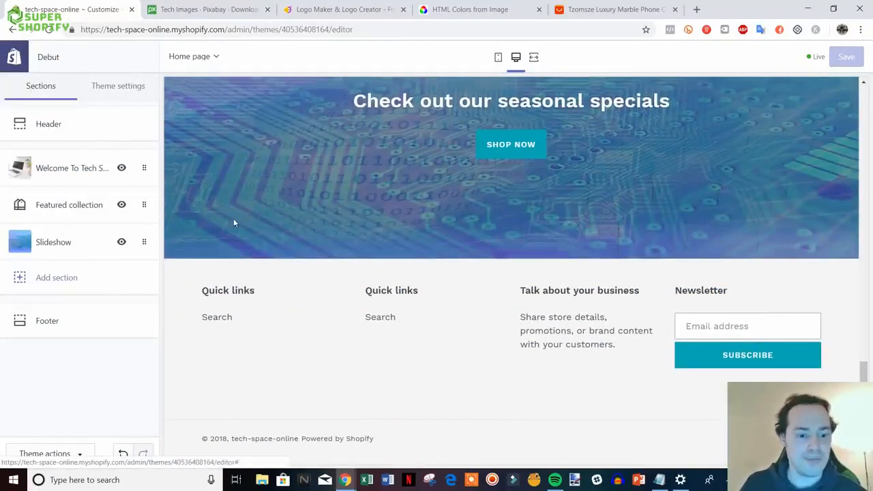
left_click(76, 326)
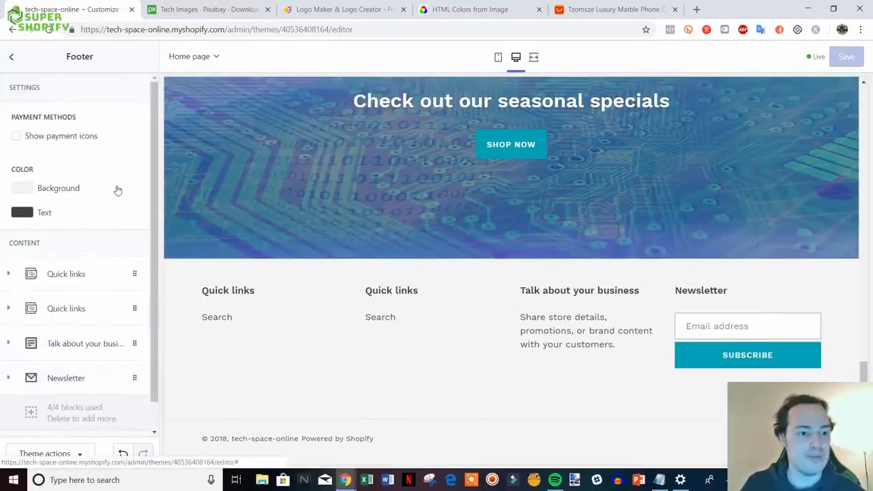
left_click(17, 137)
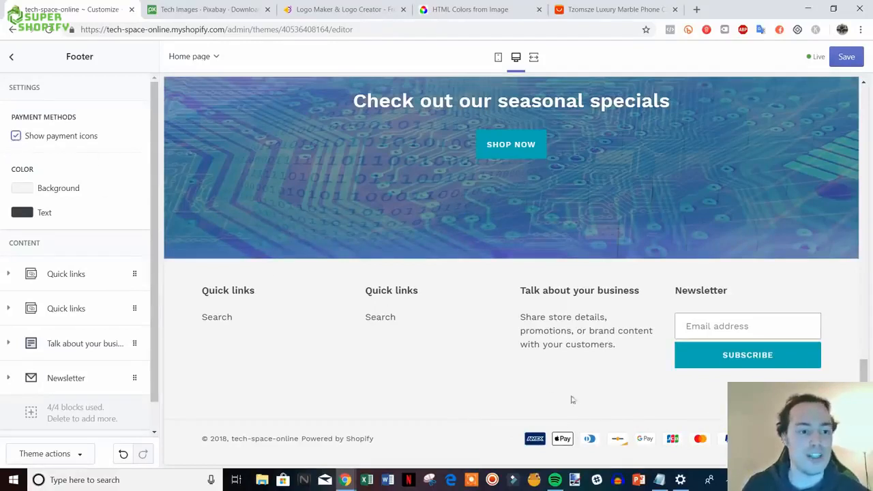
- Change the footer text colour from #3D4246 to black #000000
left_click(19, 217)
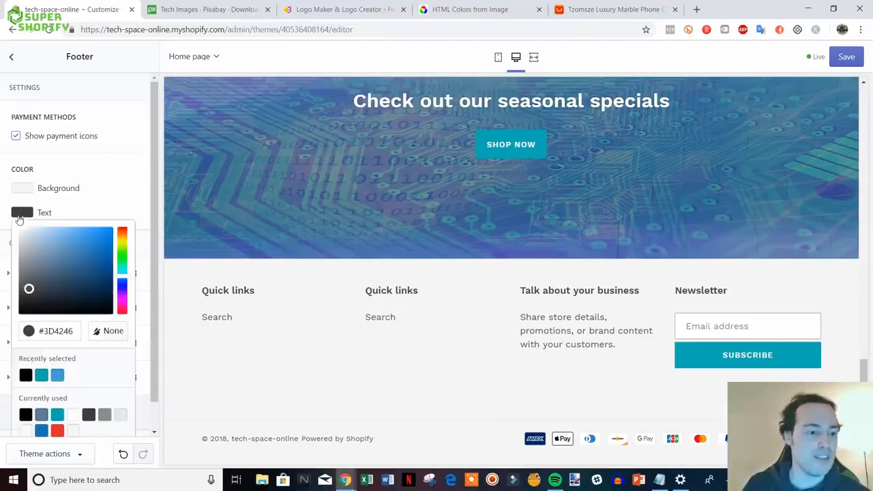
left_click_drag(30, 290, 15, 329)
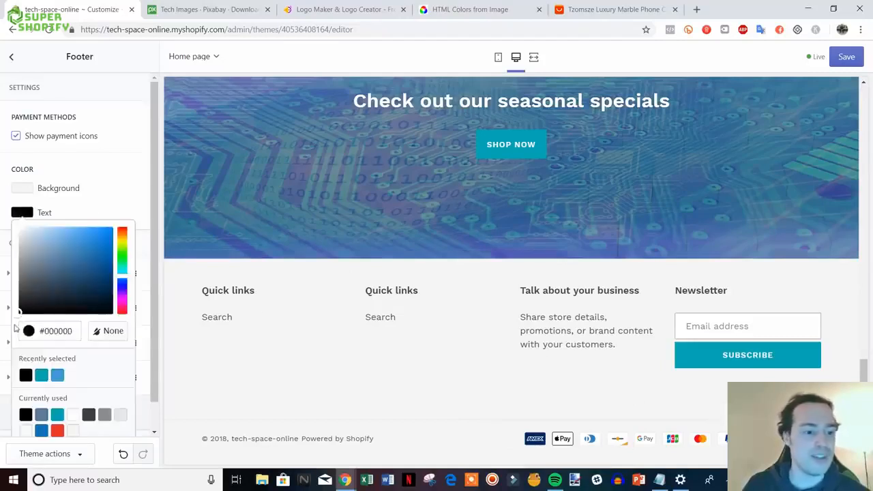
left_click(125, 207)
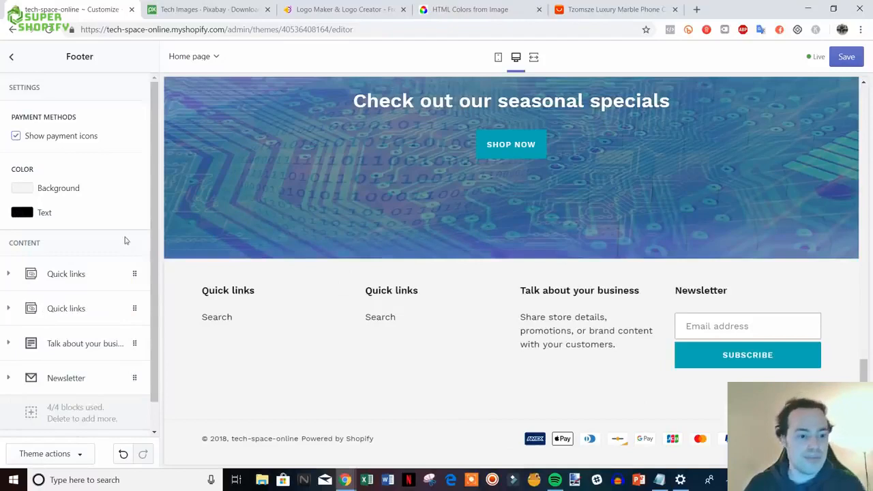
scroll(125, 231, "down", 1)
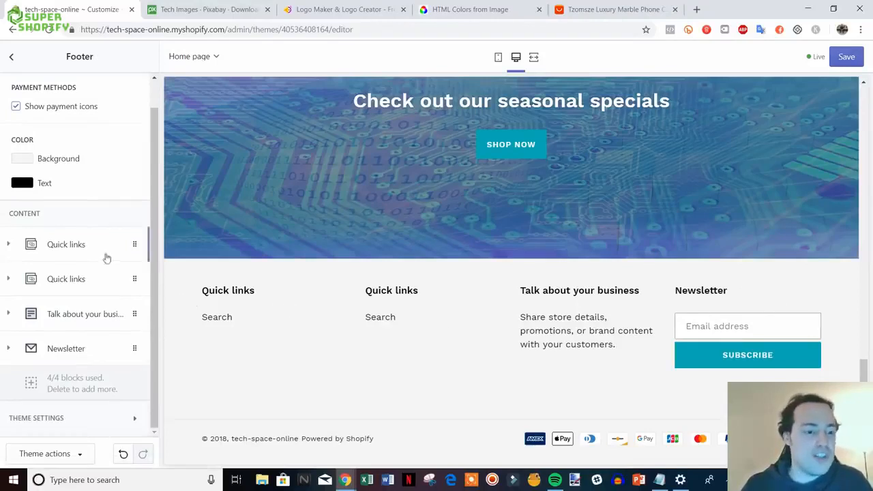
- Rename the footer Newsletter block heading to 'Join Our Mailing List'
left_click(66, 348)
scroll(73, 352, "down", 2)
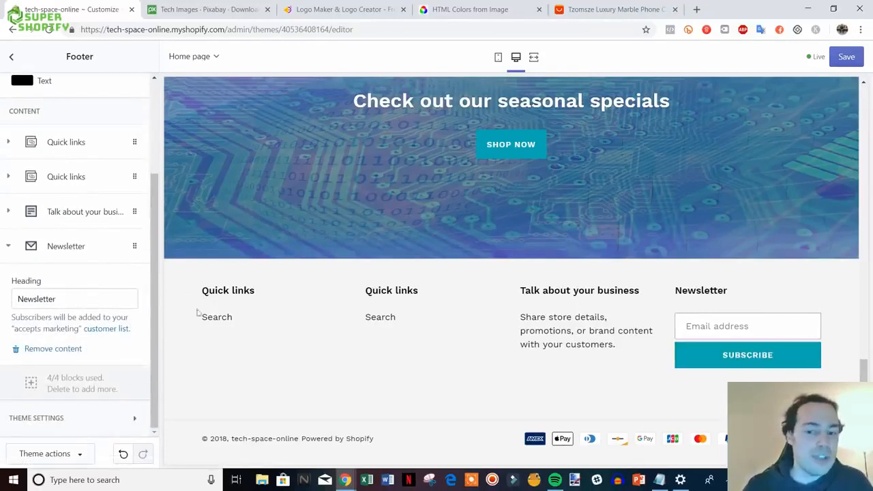
left_click(71, 290)
left_click_drag(70, 290, 29, 290)
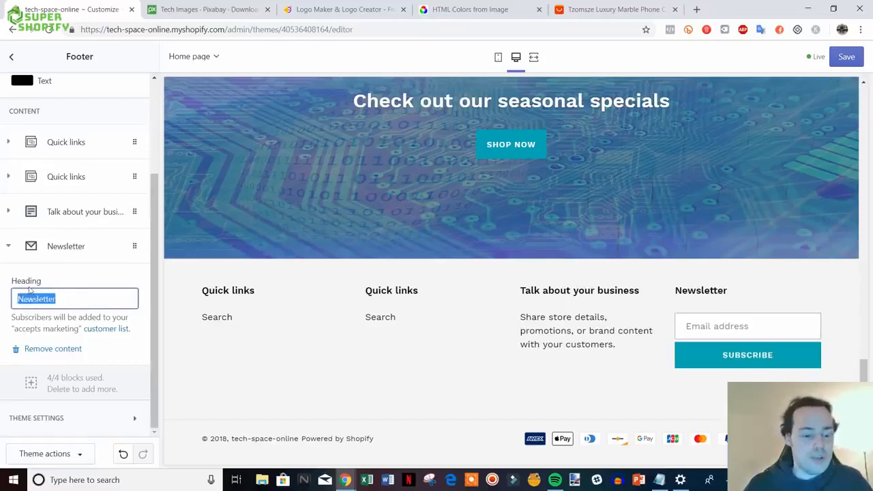
type("Join")
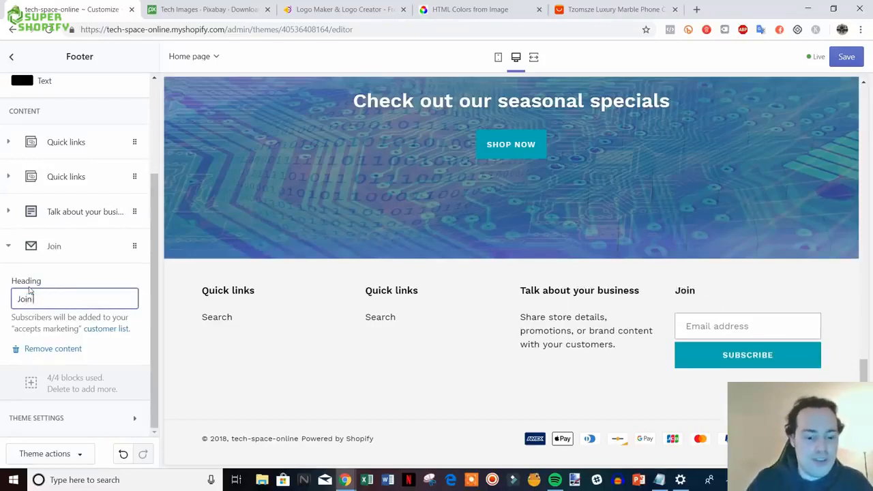
type(" Our Maili")
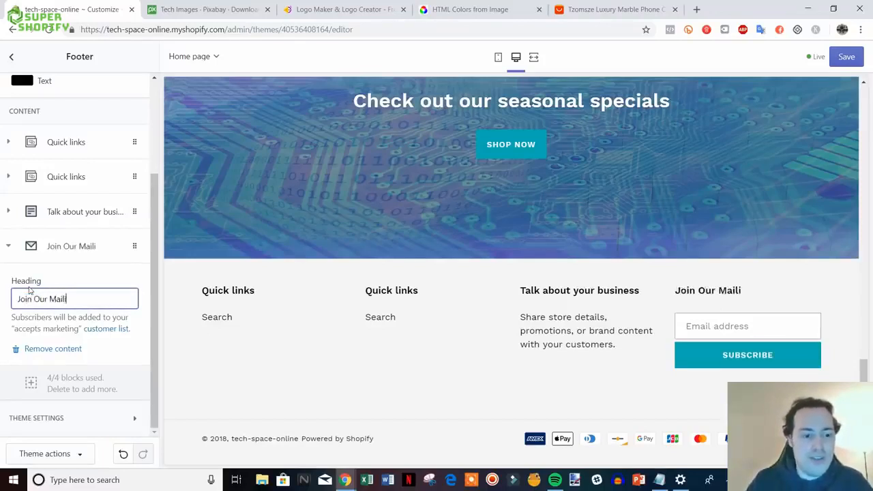
type("ng List")
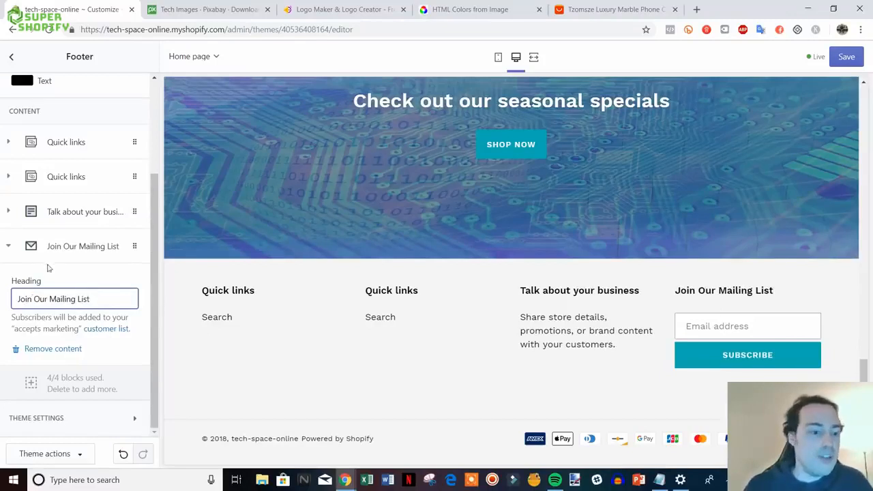
left_click(18, 246)
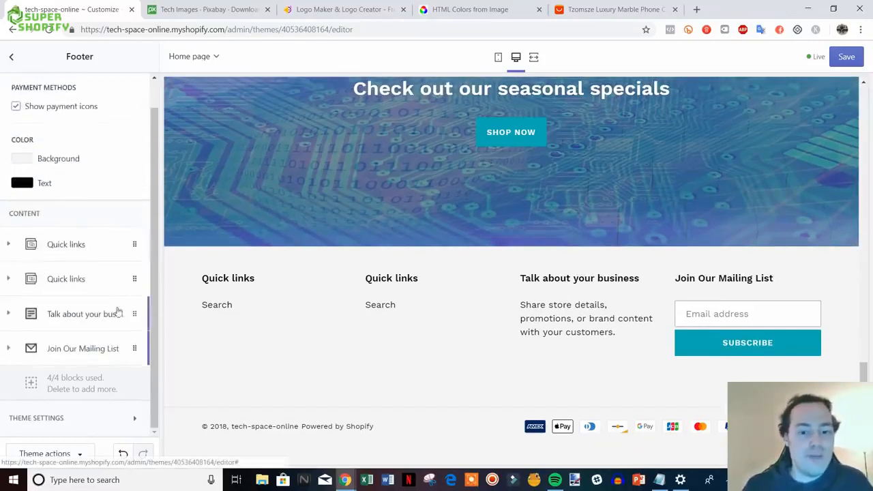
- Retitle the 'Talk about your business' block 'Need Help?' with text 'Contact us at' plus the help e-mail
left_click(72, 314)
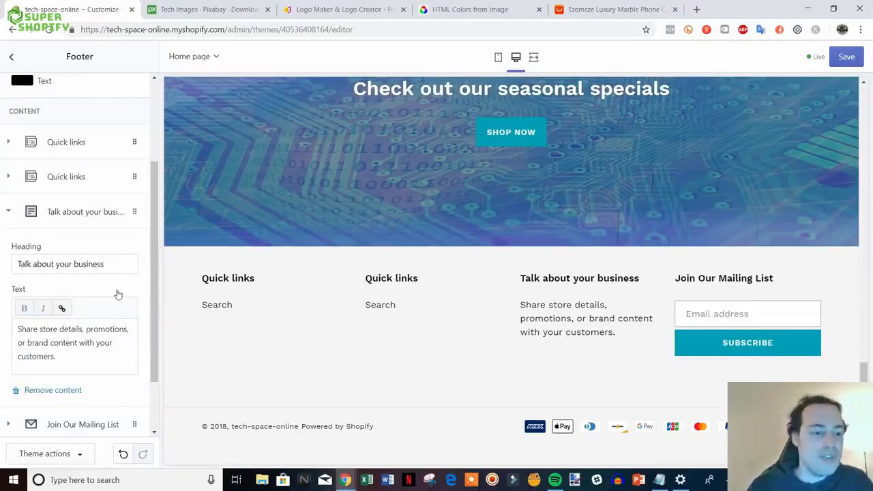
left_click_drag(112, 263, 17, 266)
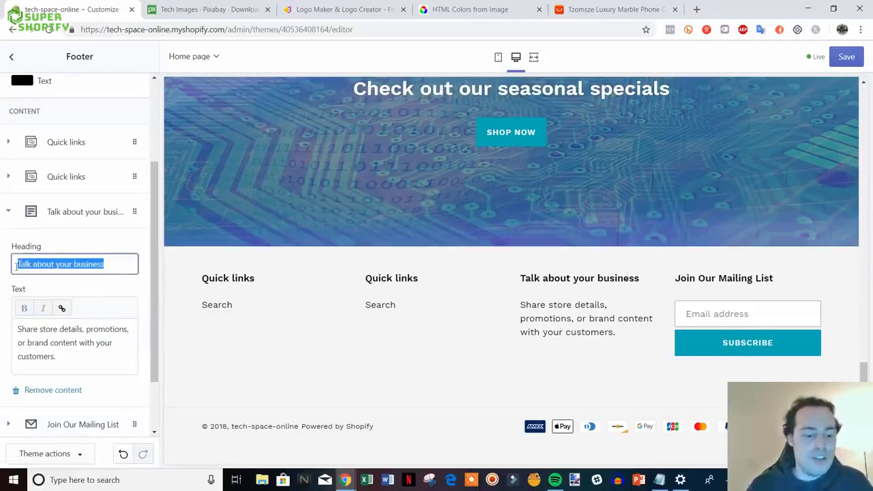
type("Need ")
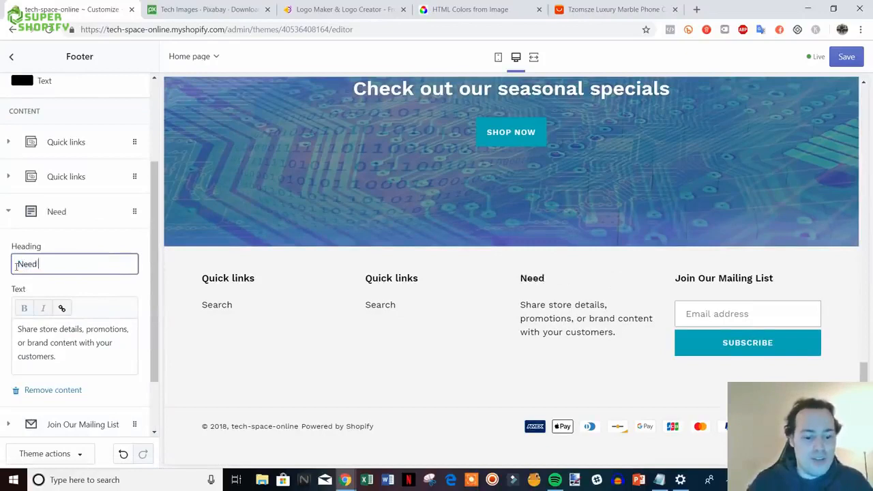
type("Help?")
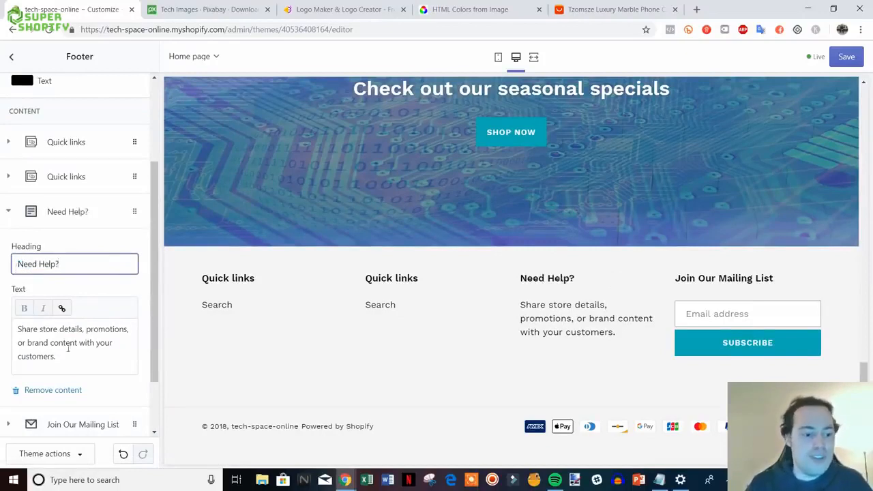
left_click_drag(87, 363, 17, 328)
key("BackSpace")
type("Con")
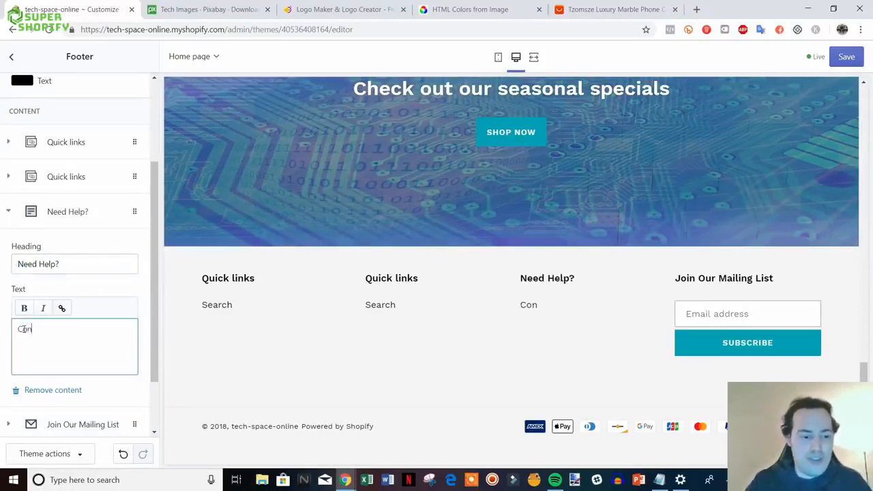
type("tact us at ")
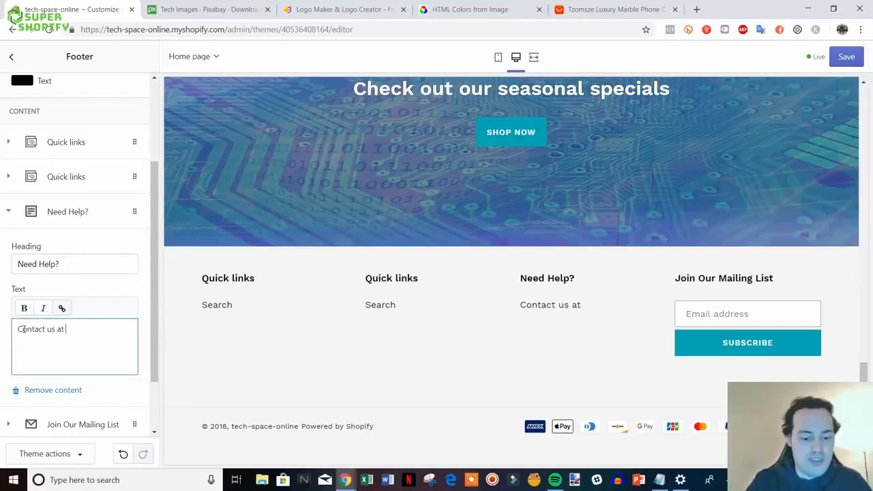
type("help@")
type("sam")
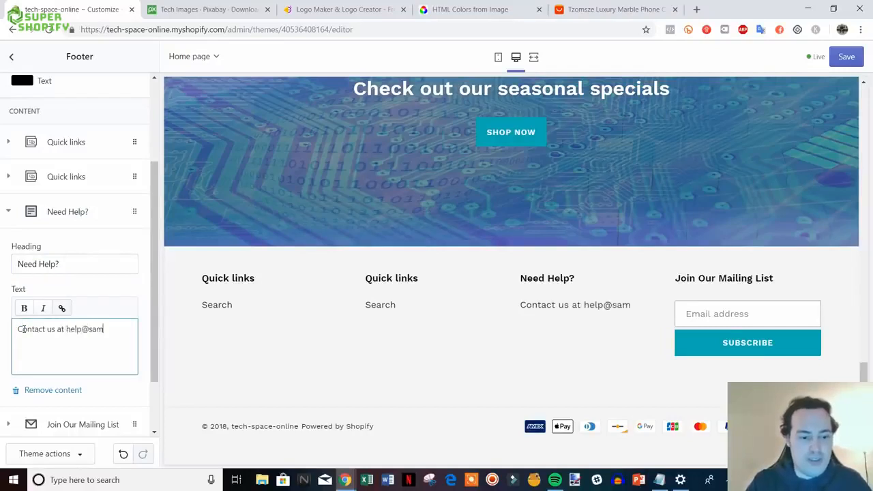
type("ple.com")
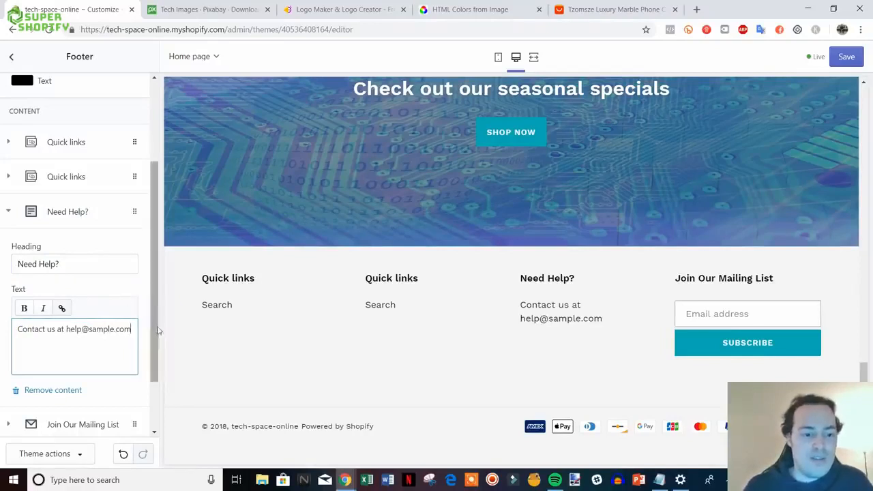
left_click_drag(154, 321, 155, 298)
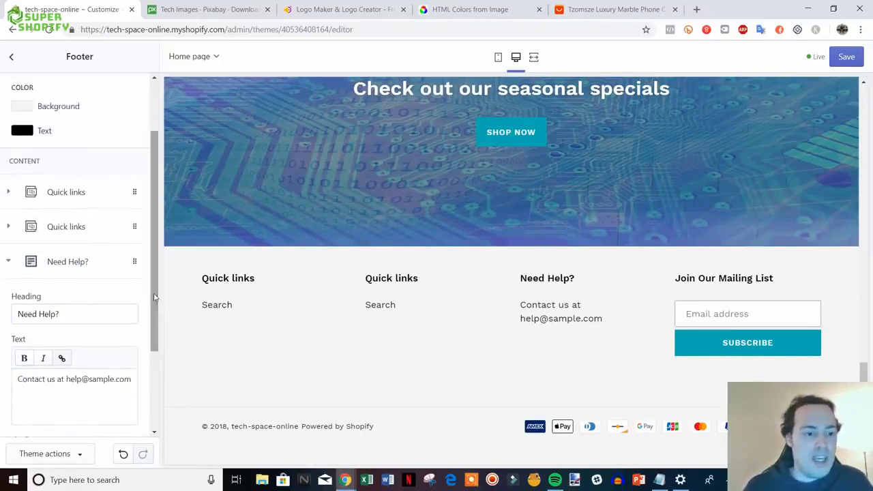
- Remove the duplicate Quick links block, leaving a single Quick links footer column
left_click(10, 261)
left_click(68, 278)
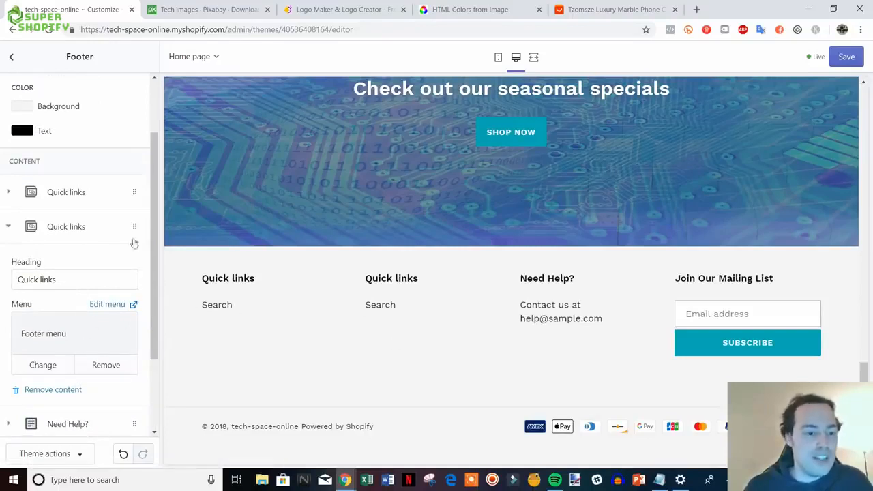
left_click(67, 193)
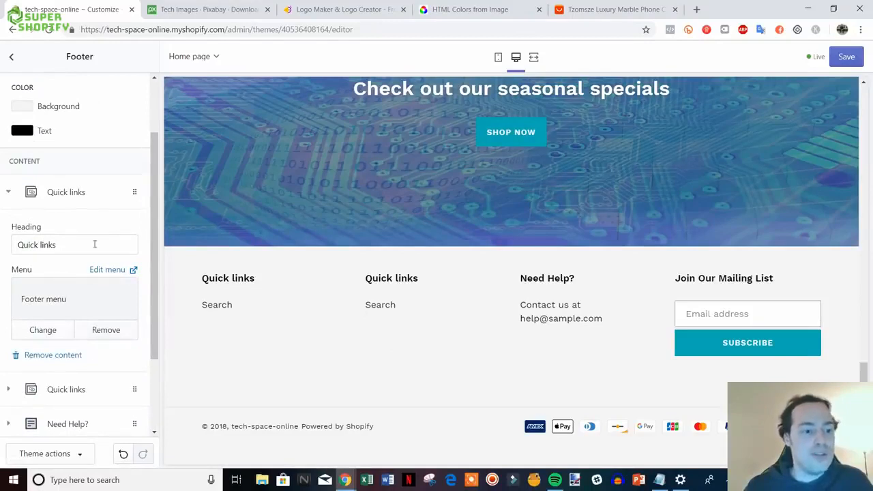
left_click(53, 355)
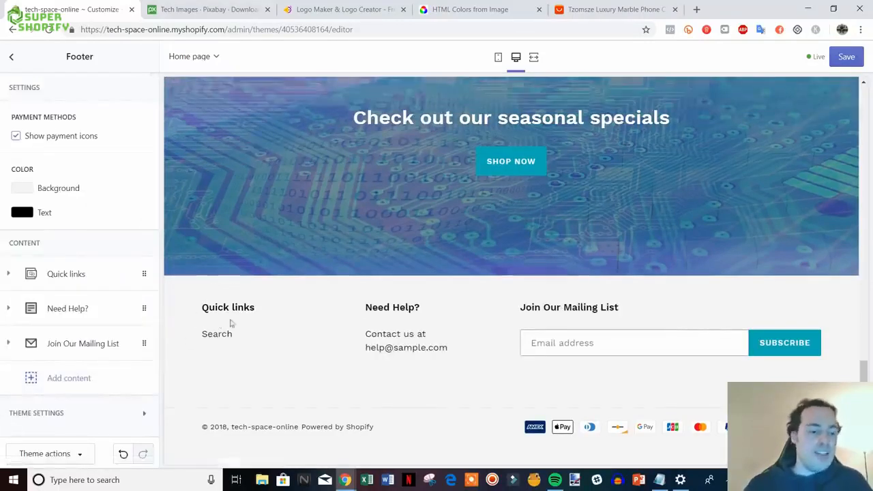
left_click(77, 285)
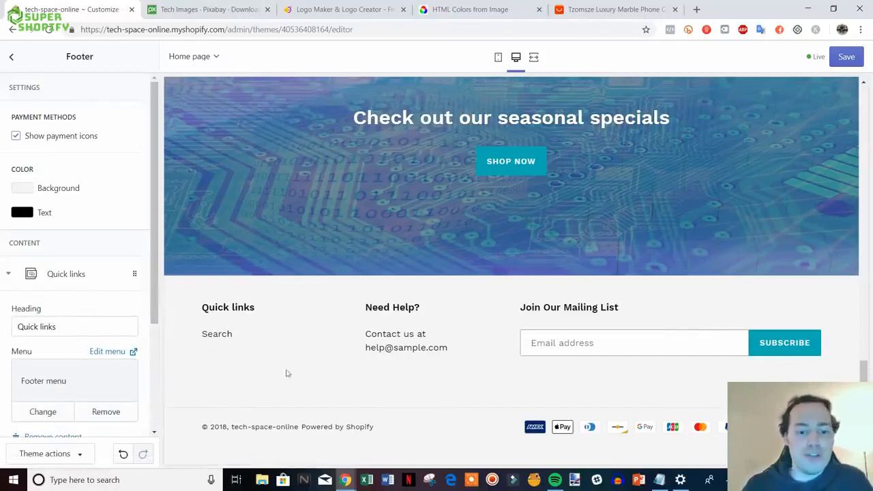
left_click(67, 279)
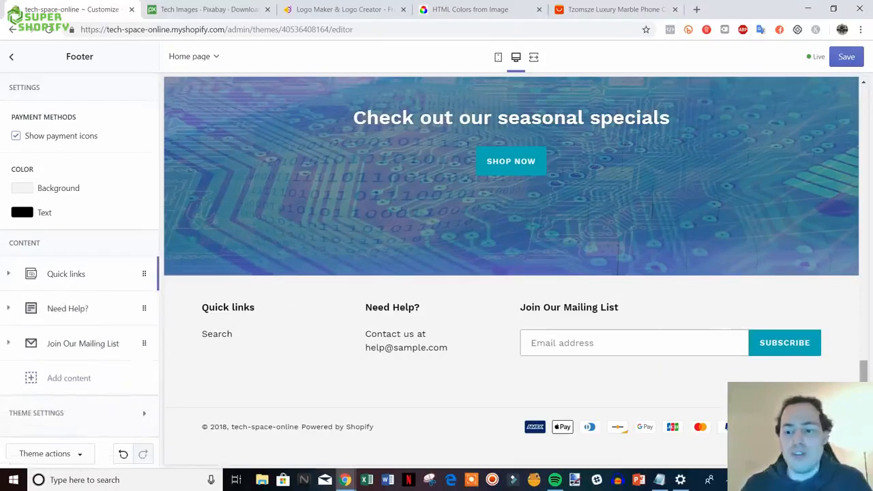
- Save the footer changes and return to the homepage sections list
left_click_drag(864, 384, 870, 219)
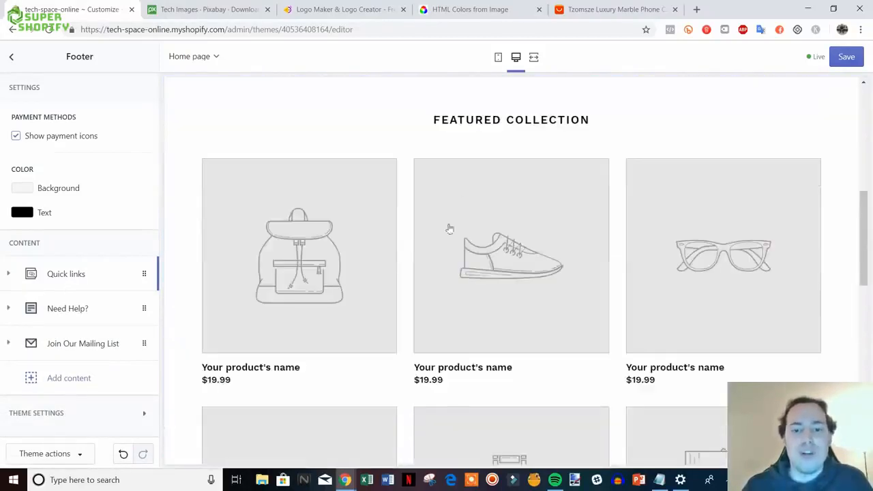
scroll(582, 371, "up", 2)
scroll(581, 371, "up", 5)
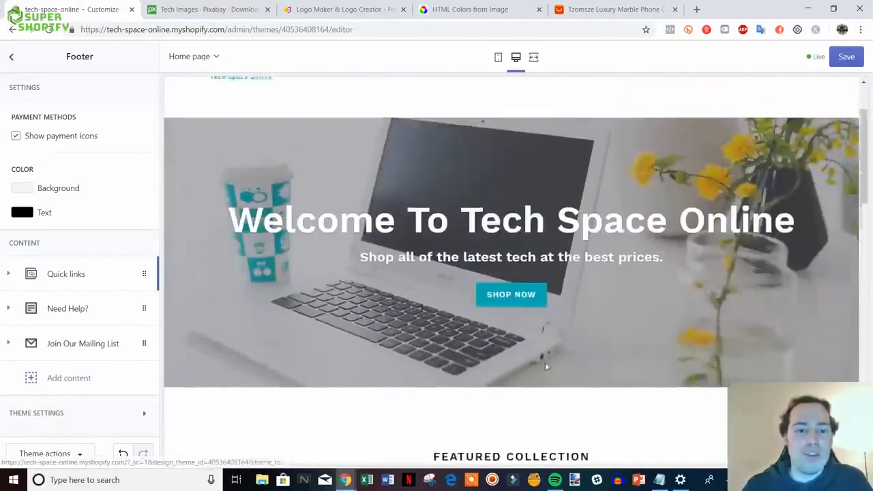
left_click(844, 56)
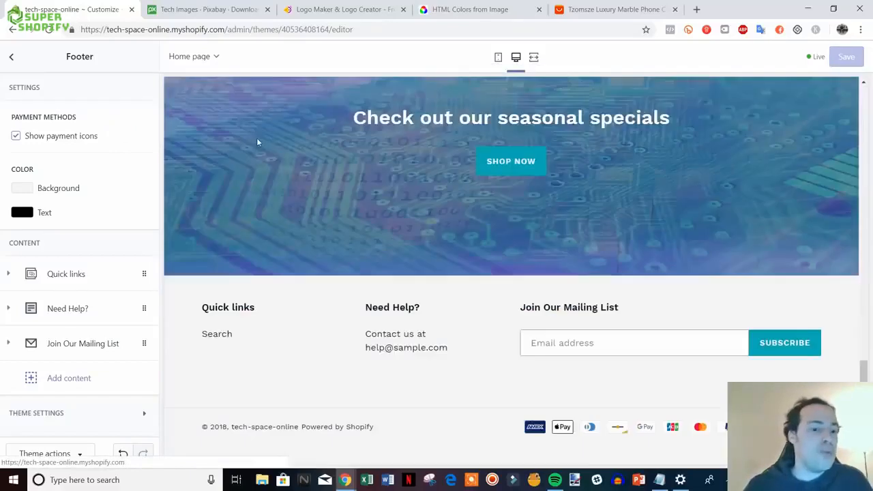
scroll(332, 232, "up", 5)
scroll(333, 235, "up", 5)
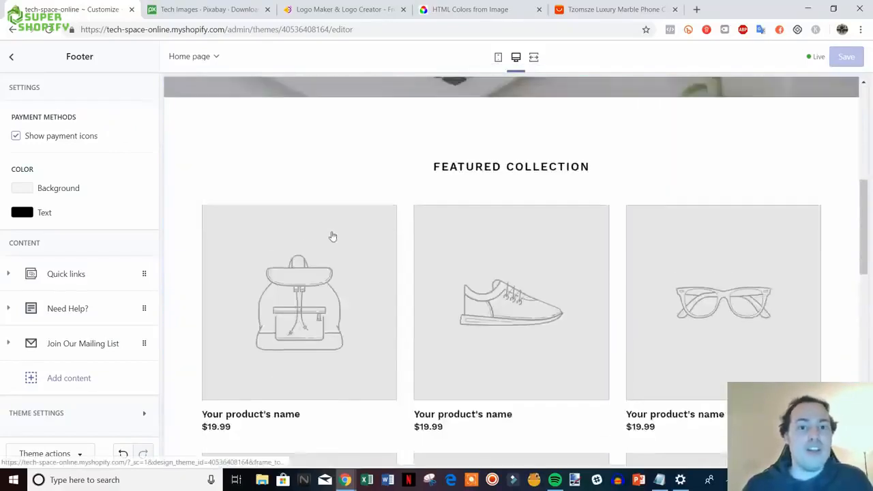
left_click(11, 56)
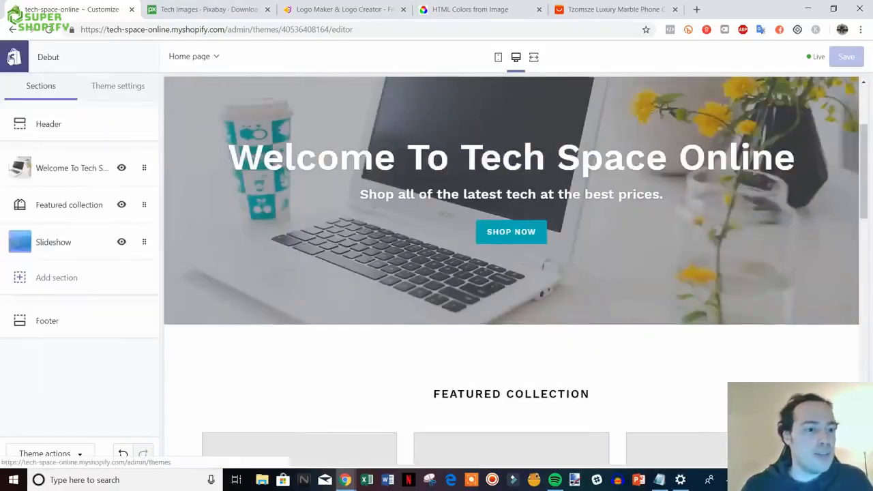
- Leave the theme editor and open the store's Settings > General page
left_click(11, 57)
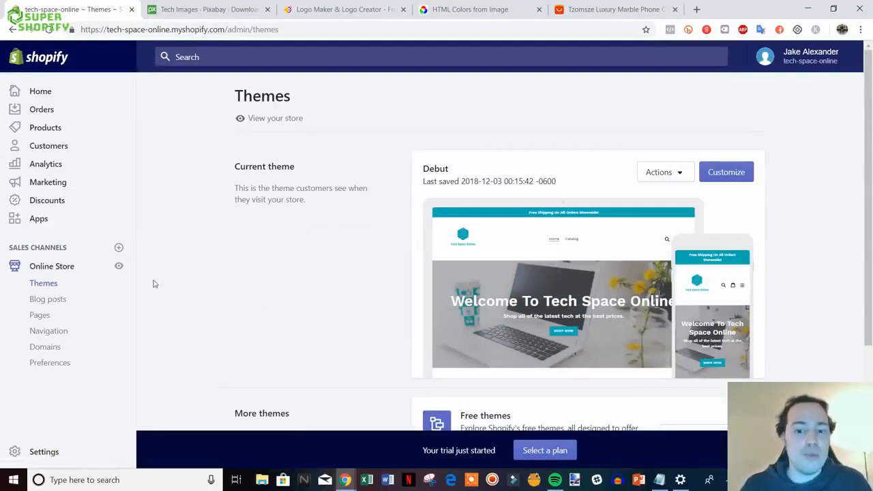
left_click(43, 452)
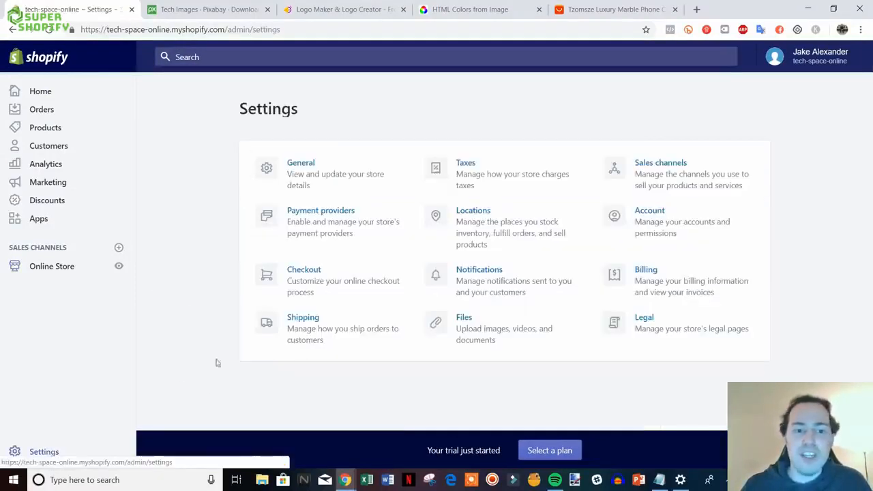
left_click(327, 177)
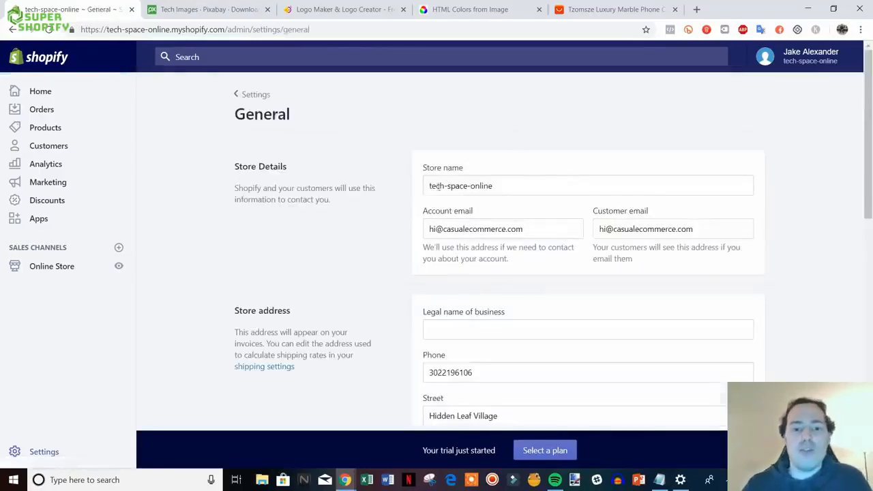
- Edit the store name so it begins 'Tech Space' instead of 'tech-space'
left_click(448, 186)
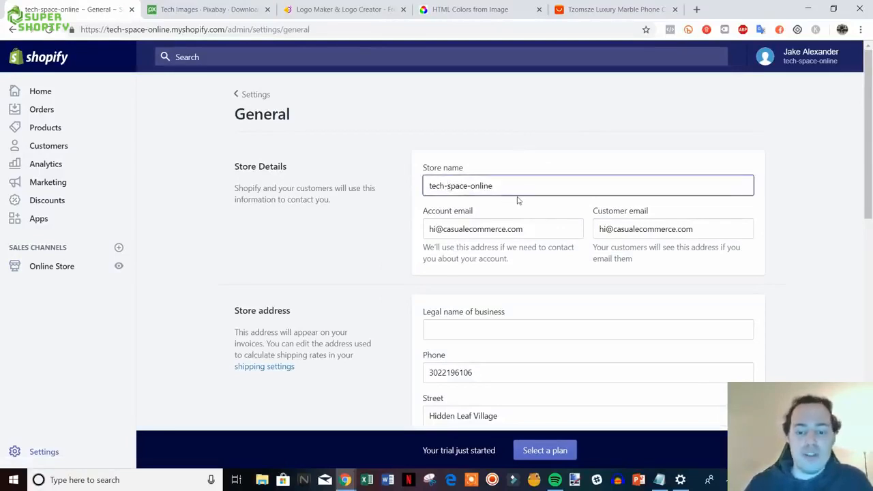
key("BackSpace")
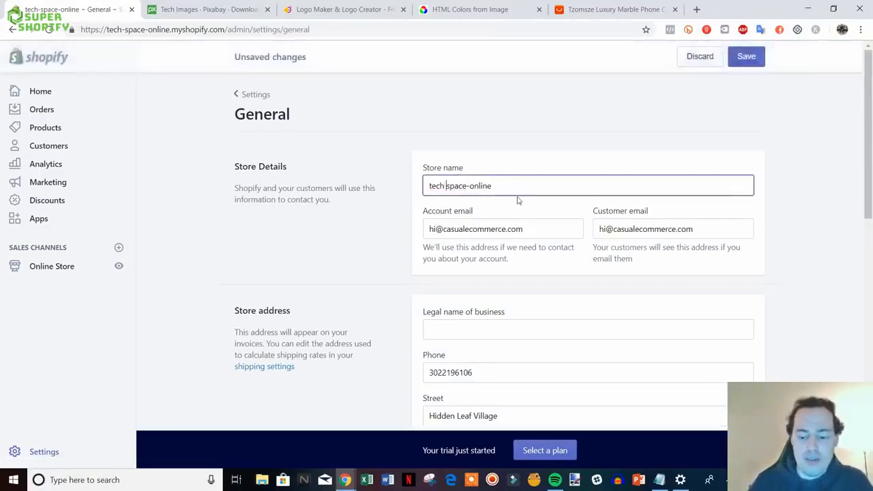
key("Delete")
type("S")
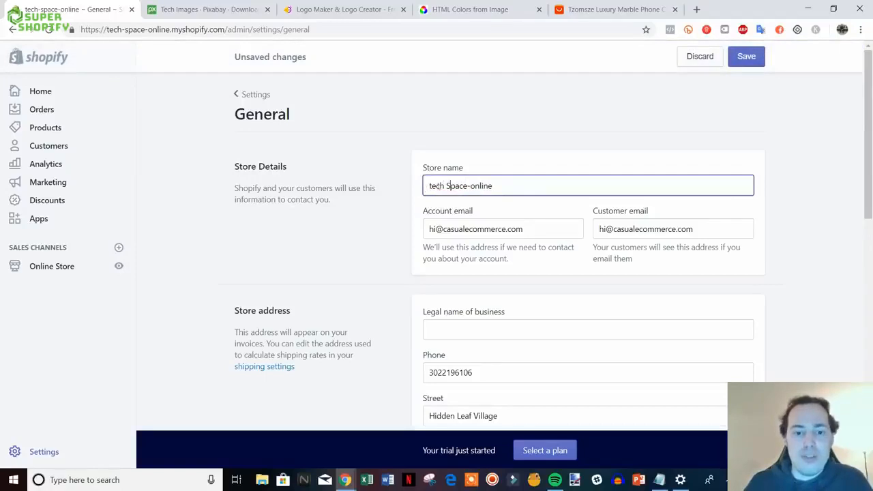
key("Home")
key("Delete")
type("T")
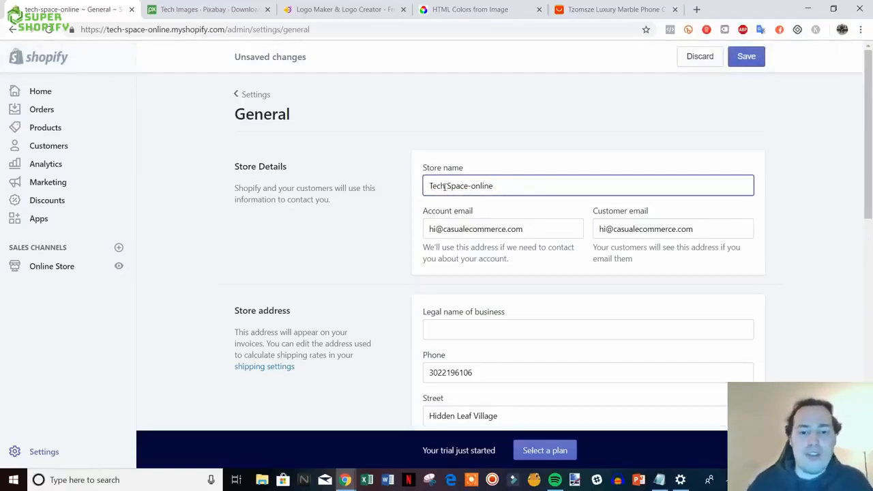
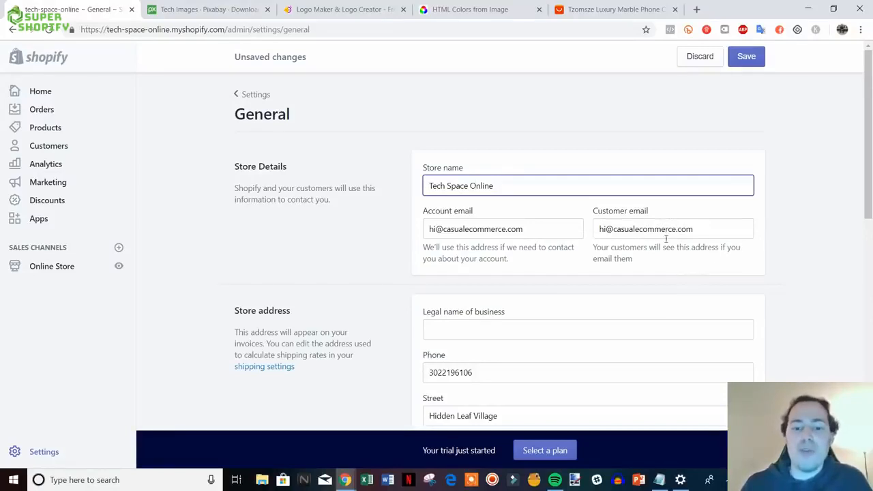
- Replace the Customer email with the store's own support email address
scroll(771, 245, "down", 1)
scroll(669, 192, "up", 1)
left_click_drag(711, 229, 576, 234)
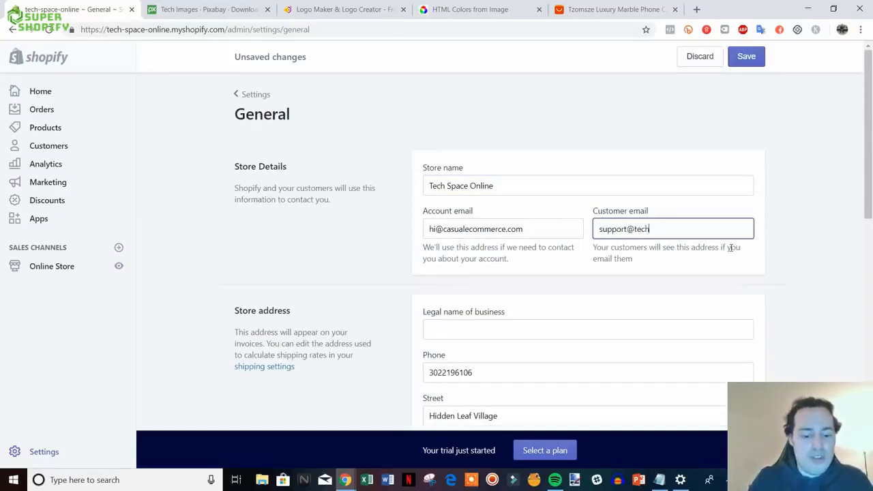
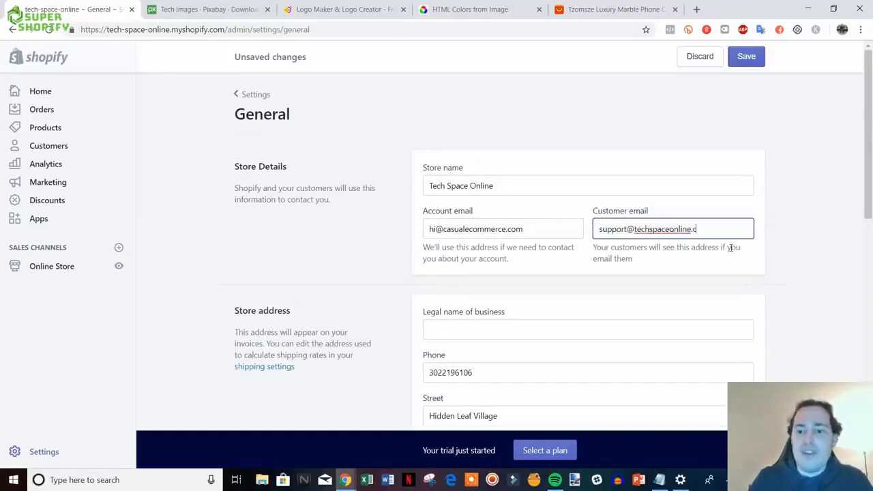
left_click(733, 247)
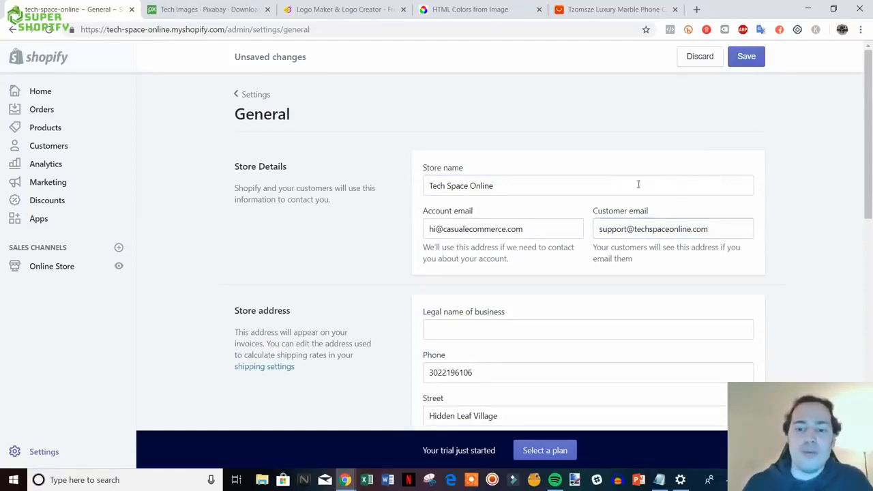
- Check the account and customer email values, then review the store address and standards below
scroll(726, 165, "down", 1)
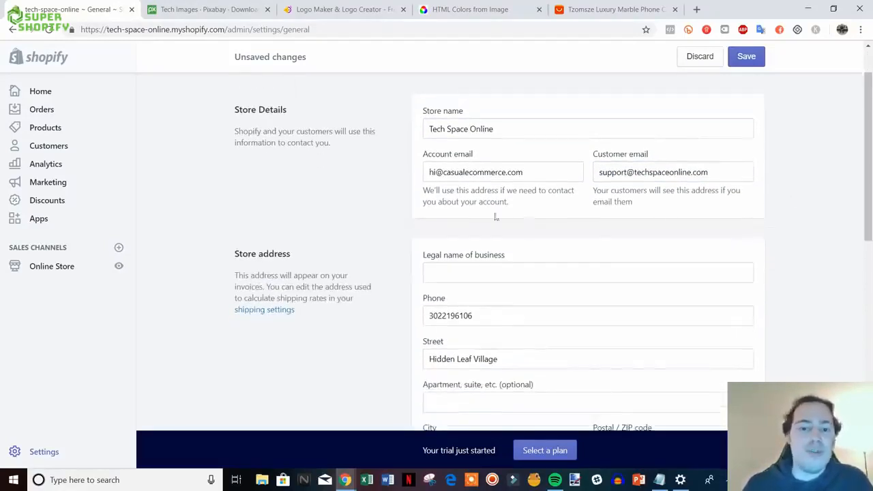
left_click_drag(531, 167, 442, 171)
left_click(459, 172)
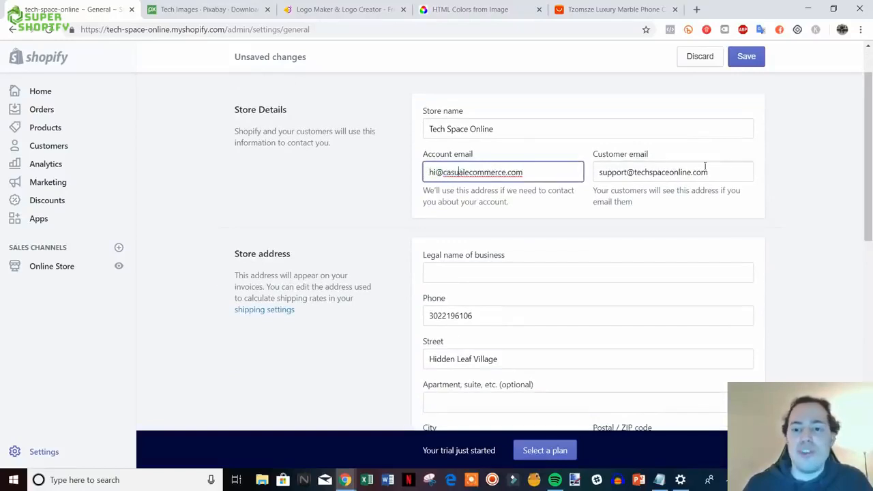
left_click_drag(707, 171, 633, 172)
left_click(635, 172)
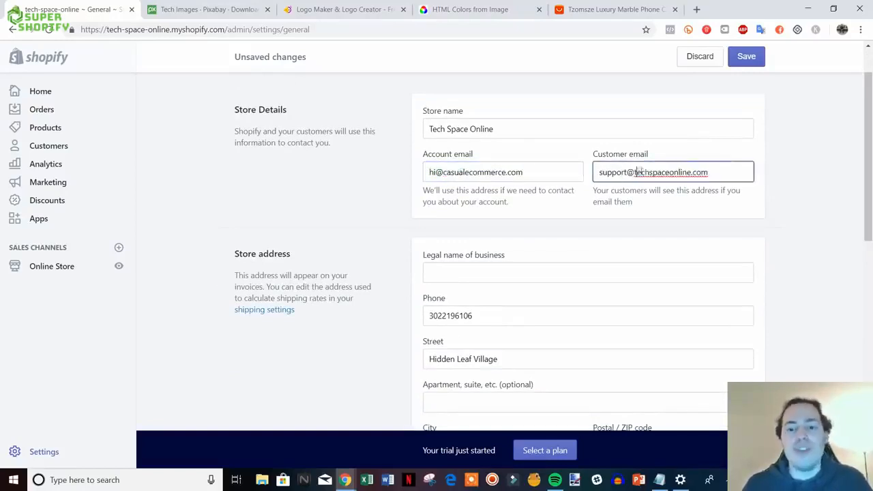
scroll(762, 208, "down", 2)
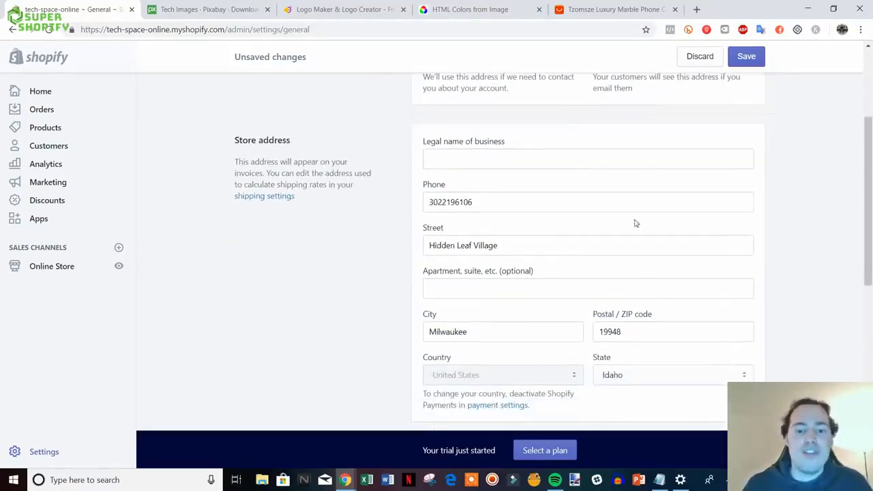
scroll(518, 262, "down", 4)
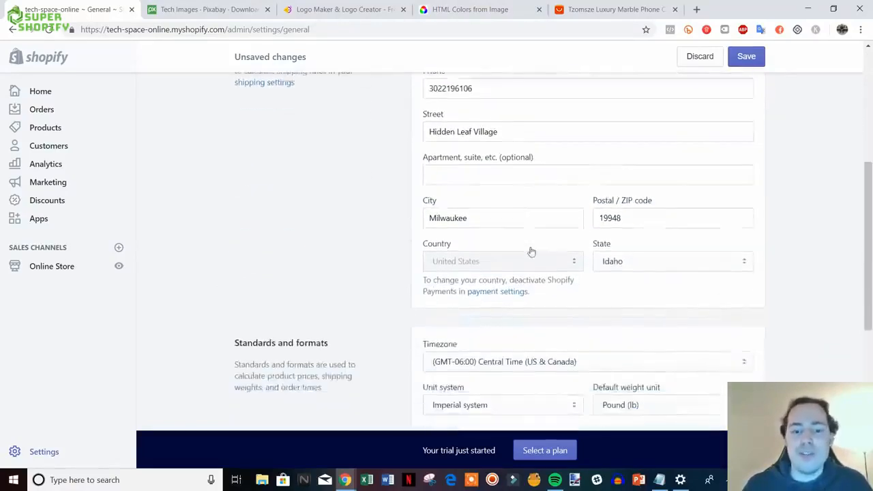
scroll(532, 246, "down", 2)
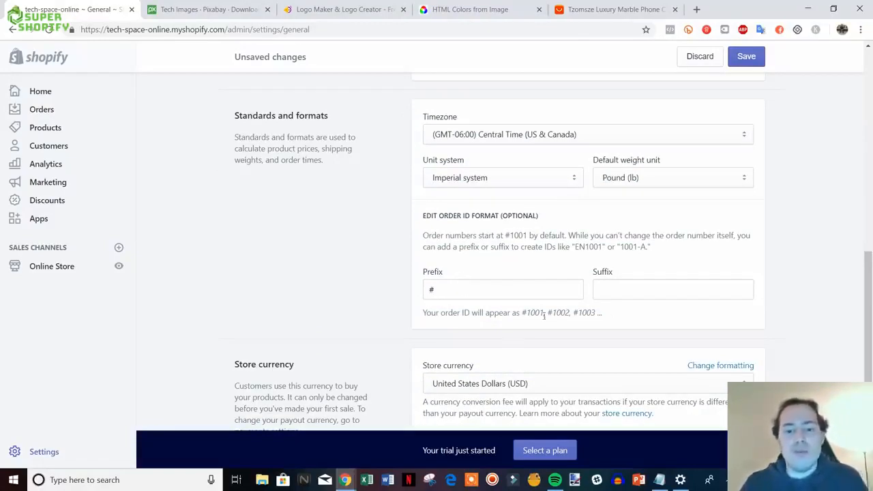
- Add TCO after # in the order ID prefix so orders read #TCO
left_click_drag(524, 313, 584, 312)
left_click(584, 313)
left_click(499, 293)
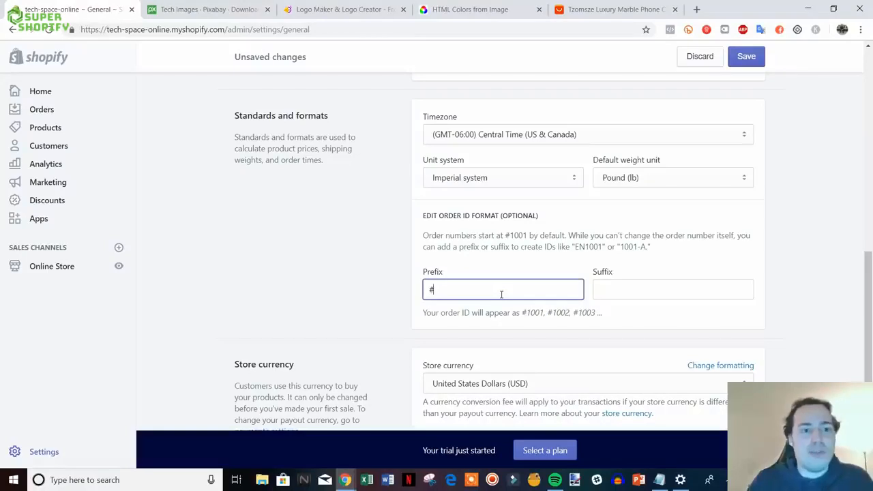
type("TC")
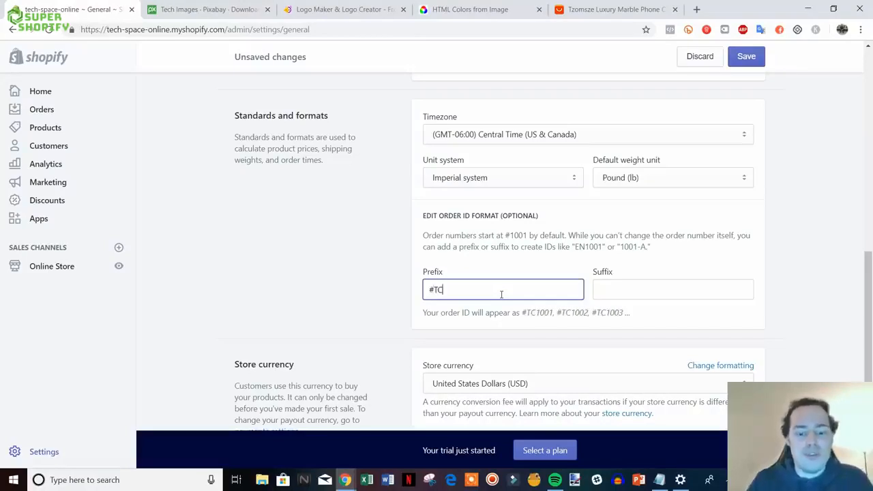
type("O")
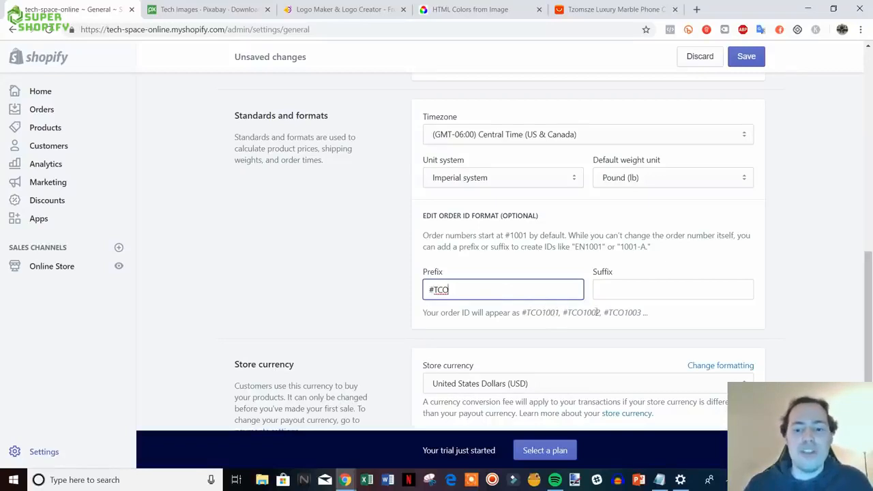
- Save the general settings and return to the Settings overview
scroll(787, 332, "down", 3)
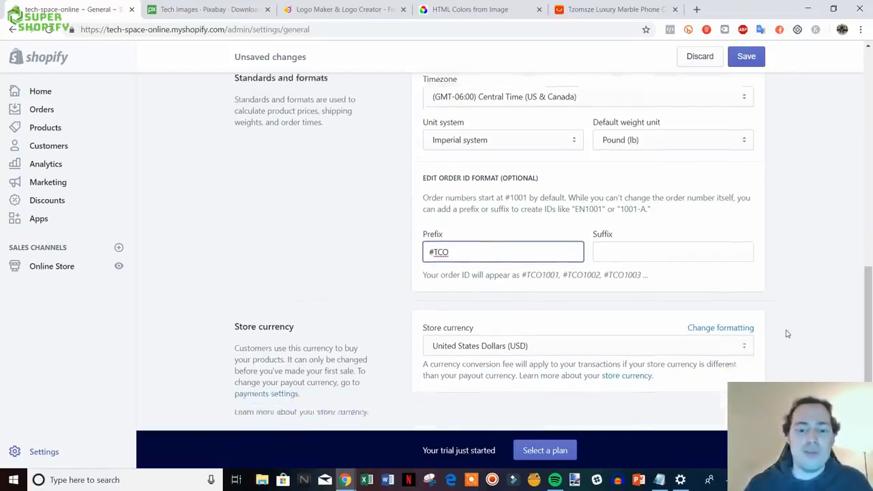
scroll(869, 332, "up", 2)
left_click_drag(870, 332, 870, 109)
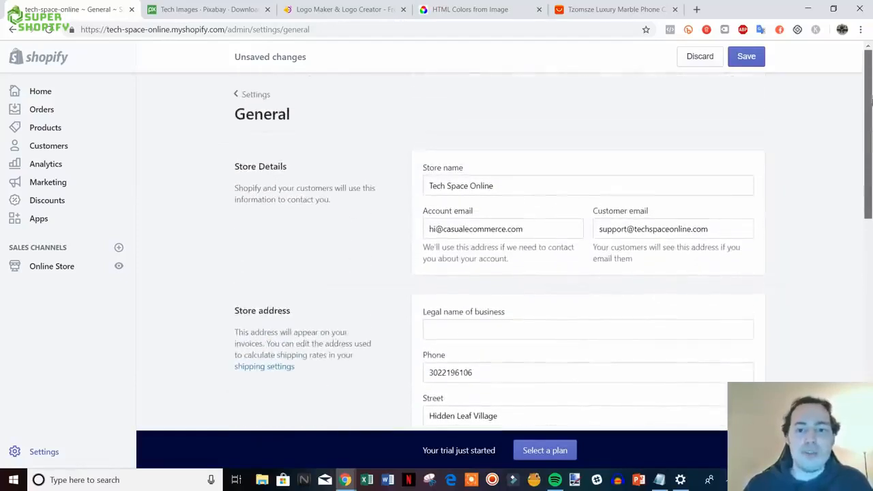
left_click(741, 62)
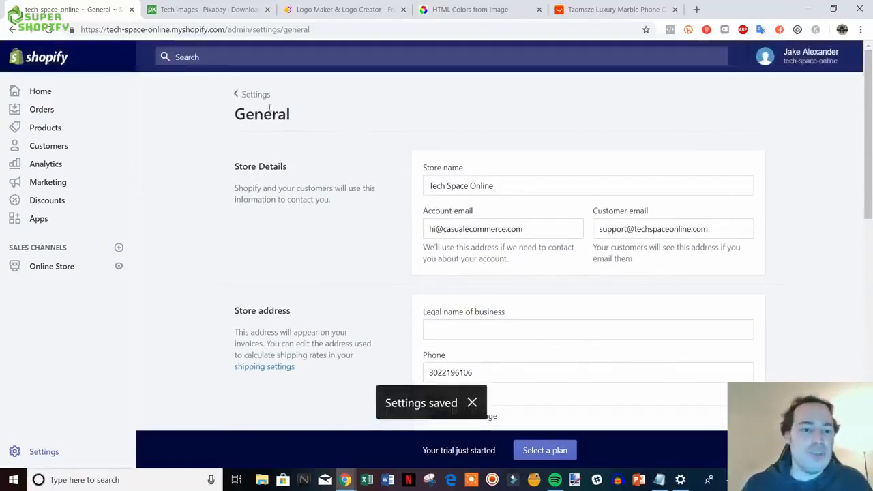
left_click(251, 94)
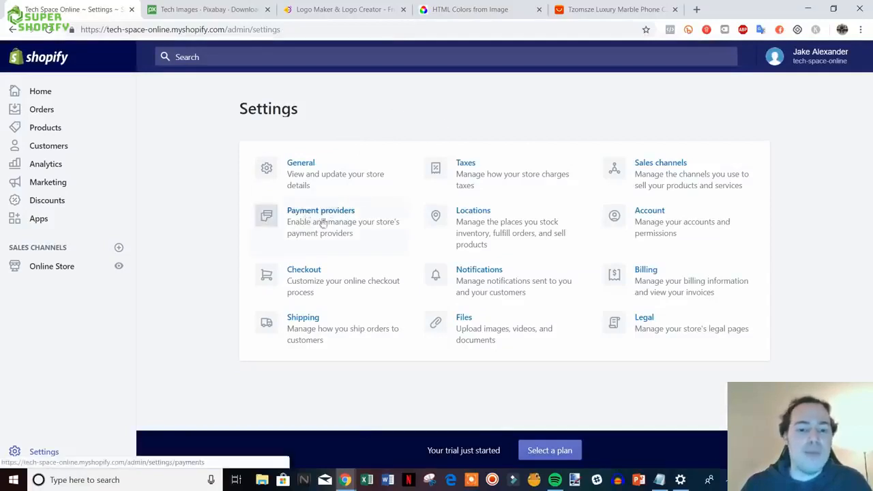
- Open Payment providers and review Shopify Payments and PayPal Express Checkout
left_click(329, 224)
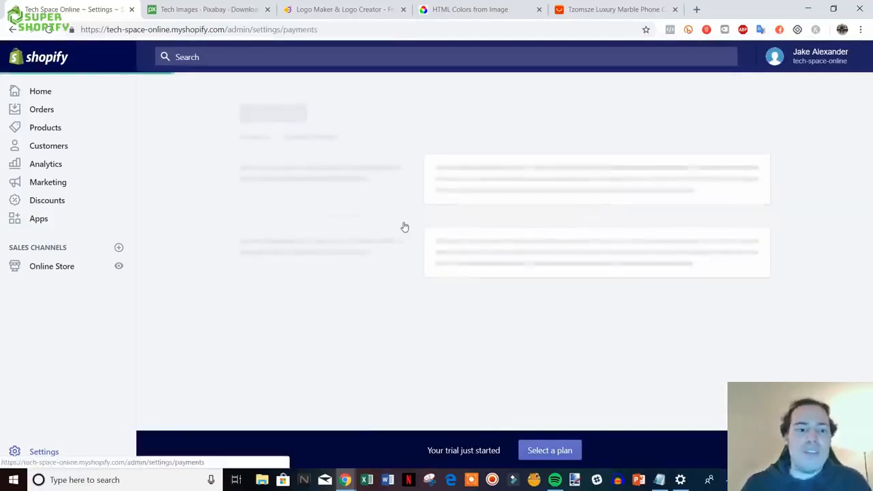
scroll(533, 268, "down", 2)
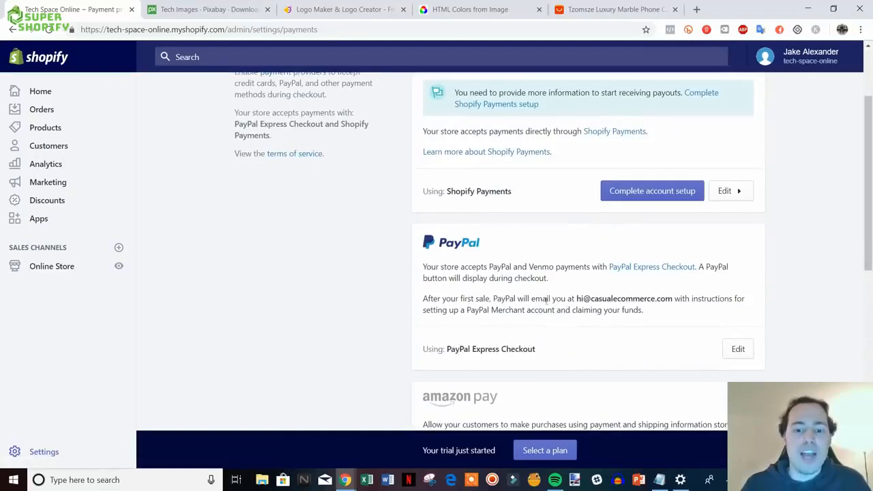
scroll(545, 300, "down", 2)
scroll(561, 307, "up", 4)
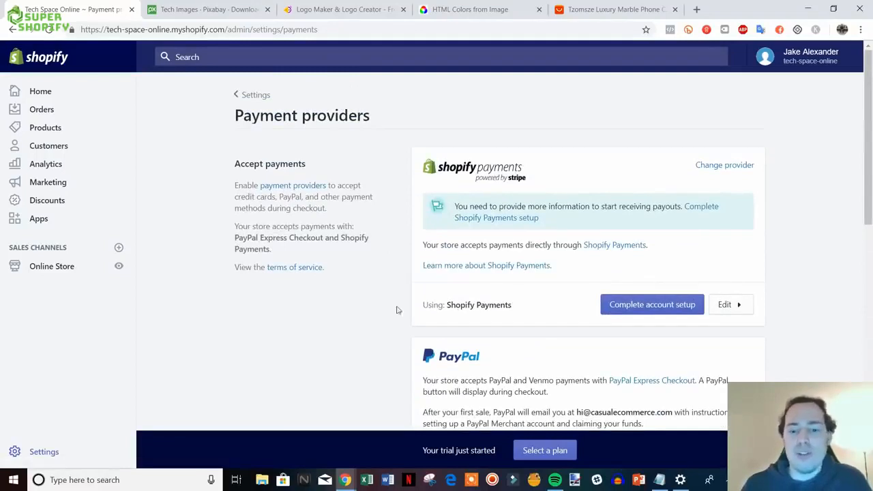
- Start the Shopify Payments account setup and view the business type list, leaving it unchanged
left_click(672, 307)
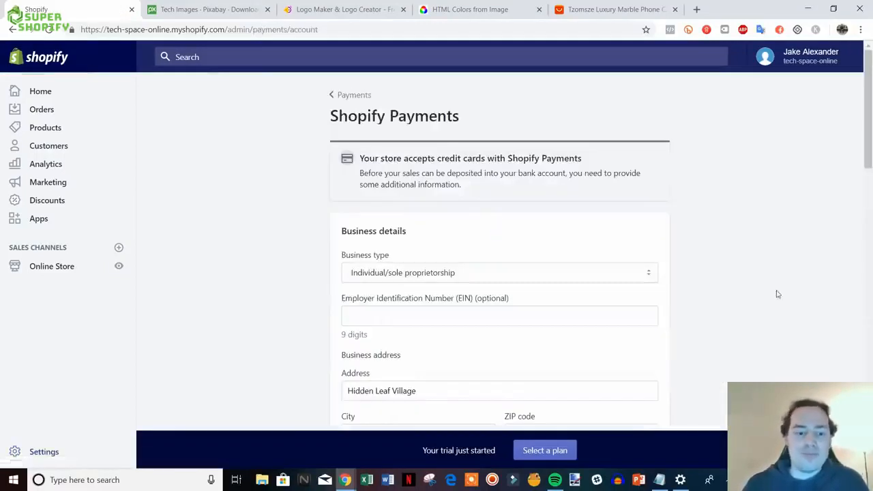
scroll(777, 294, "down", 2)
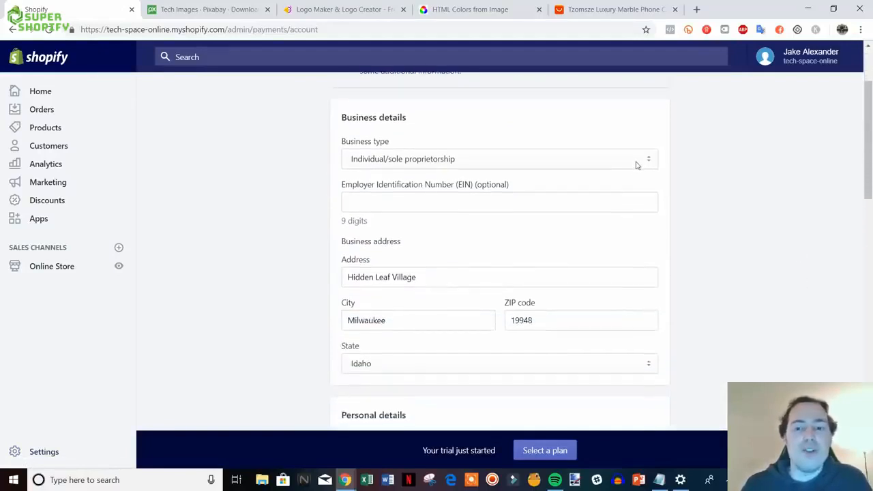
left_click(636, 161)
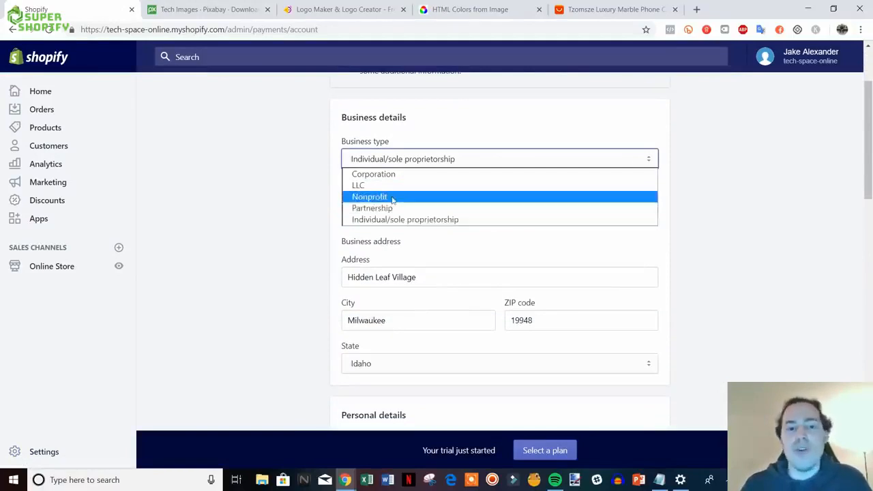
left_click(711, 205)
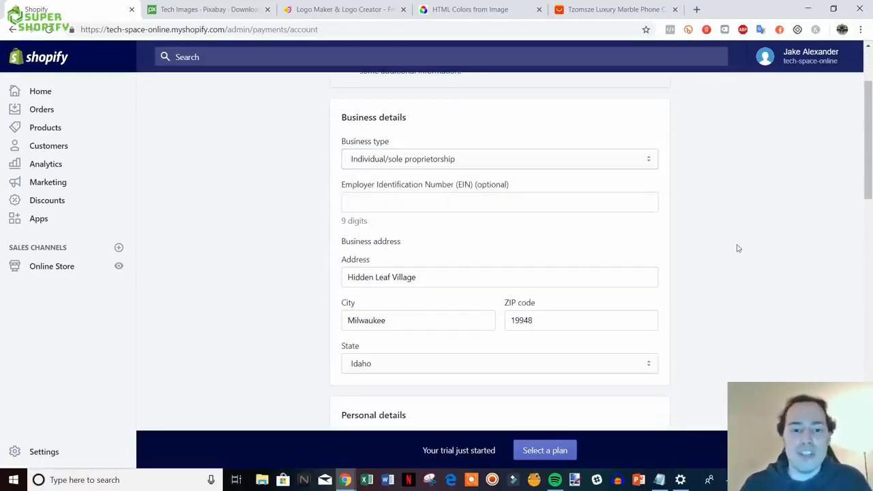
scroll(725, 241, "down", 1)
scroll(767, 251, "down", 1)
scroll(541, 195, "up", 1)
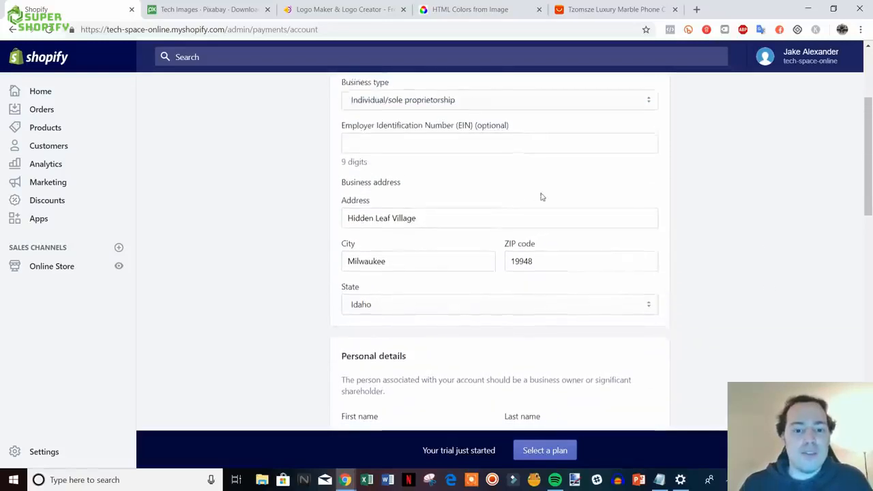
scroll(459, 168, "down", 3)
scroll(611, 241, "down", 1)
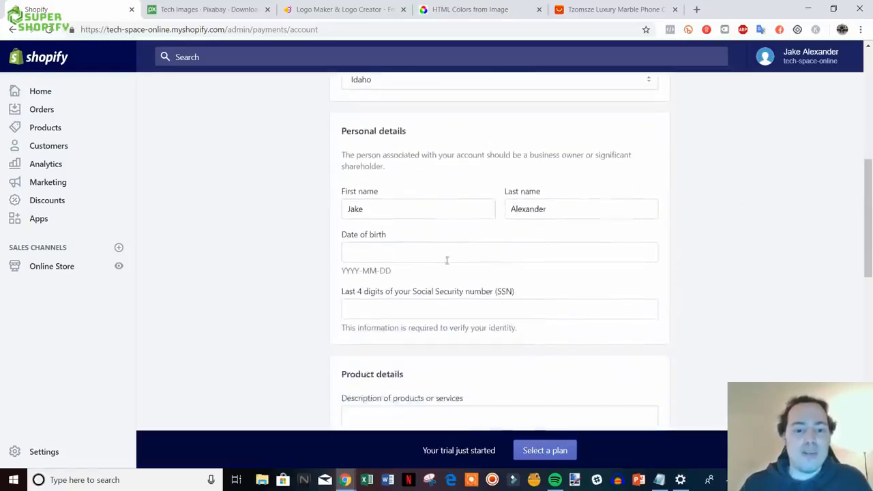
scroll(529, 296, "down", 1)
scroll(690, 296, "down", 3)
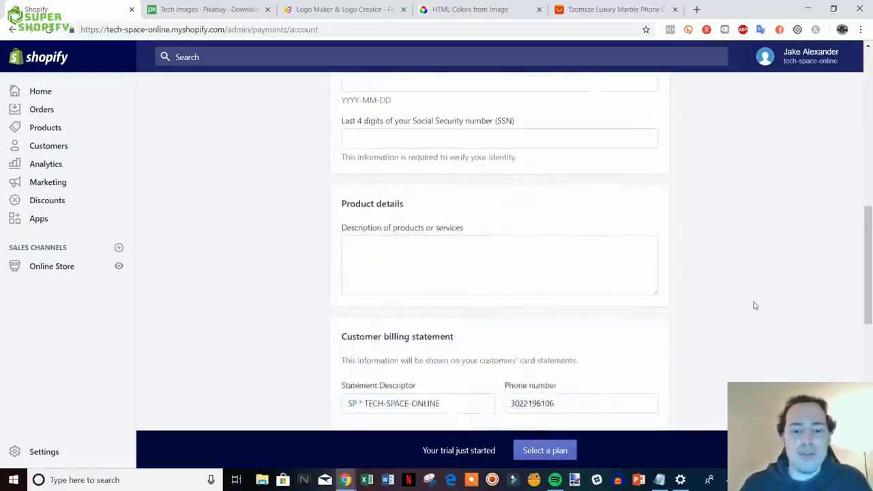
- Type 'Retailer of' in the products description and select the store name in the statement descriptor
left_click(391, 195)
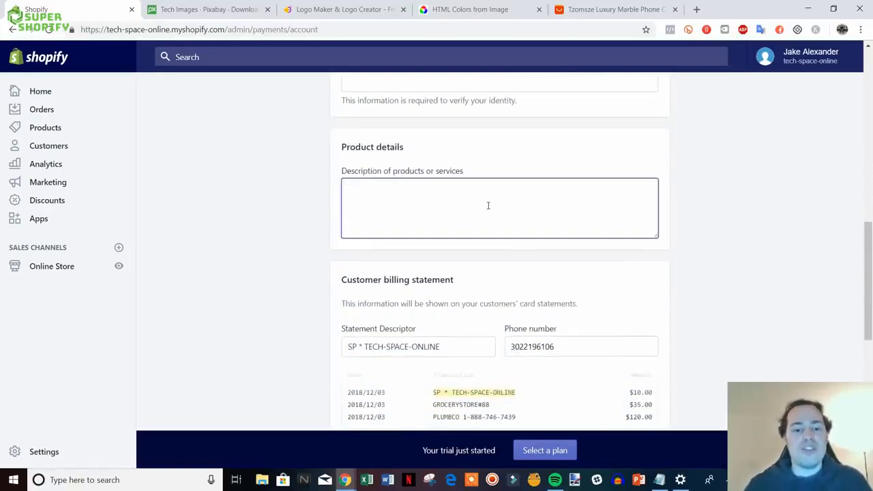
scroll(498, 232, "down", 1)
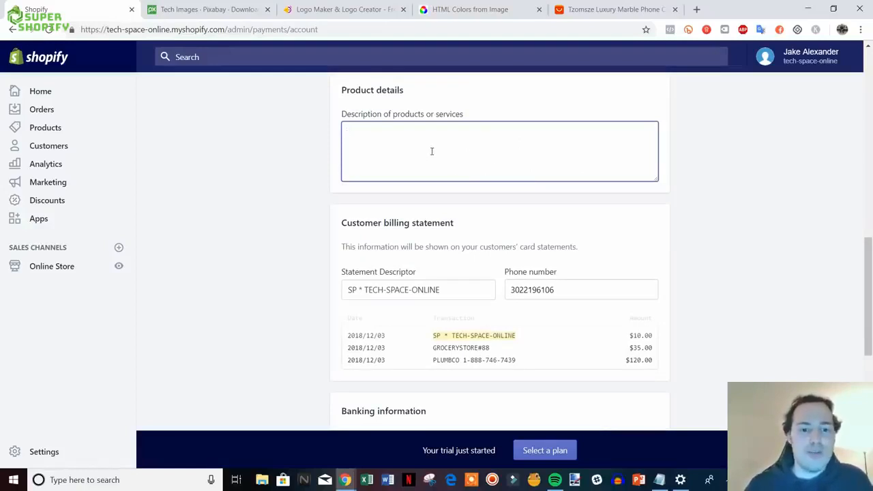
type("Retailer of electronics")
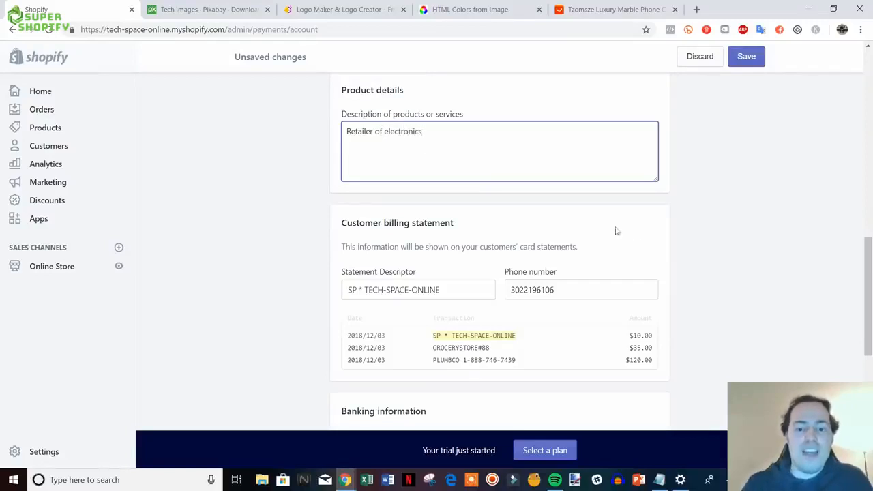
scroll(616, 231, "down", 2)
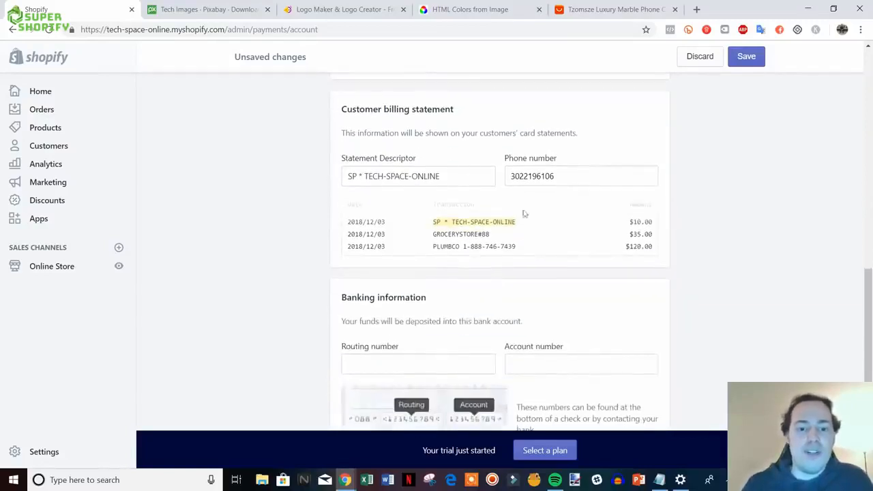
left_click_drag(463, 176, 366, 176)
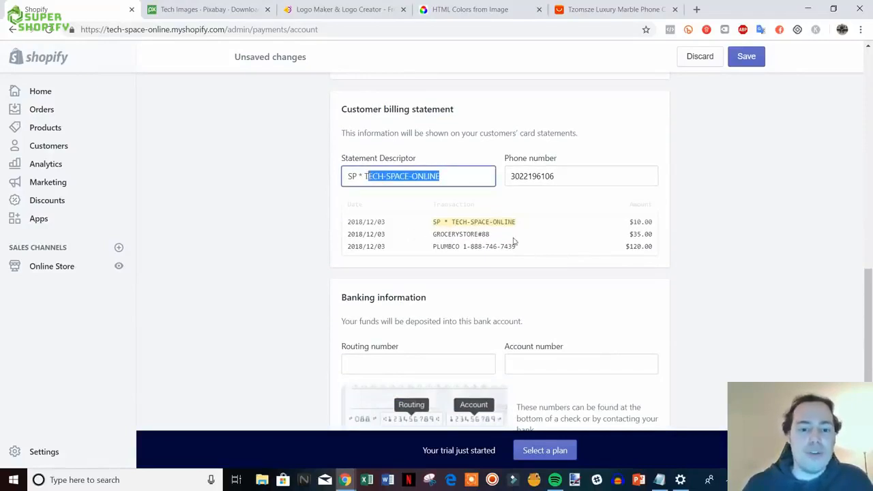
- Review the rest of the account form and go back to Payments
scroll(609, 228, "down", 4)
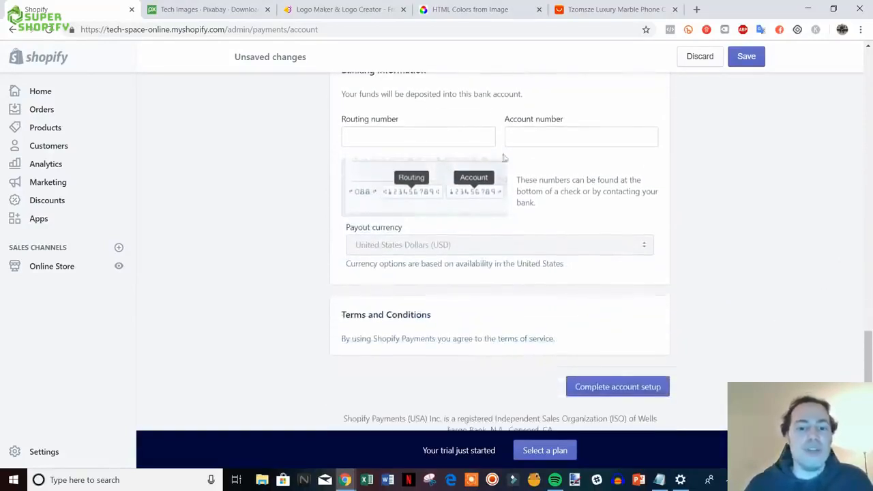
scroll(450, 199, "up", 3)
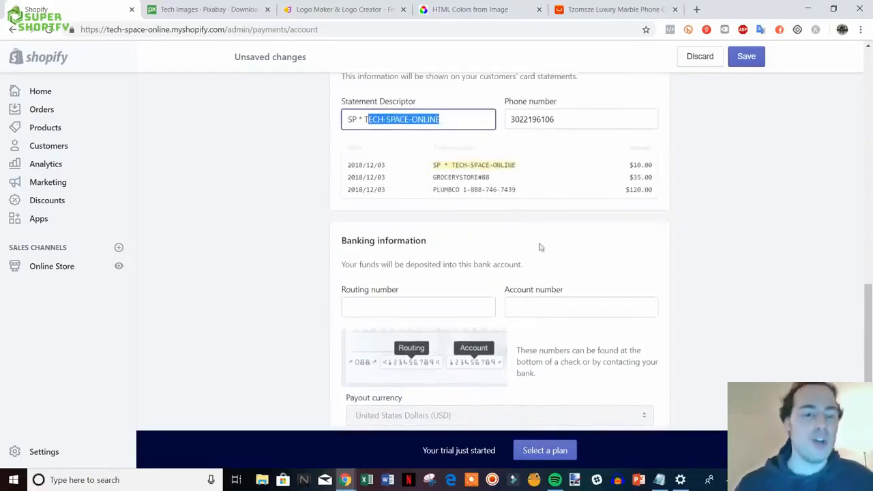
scroll(532, 256, "up", 5)
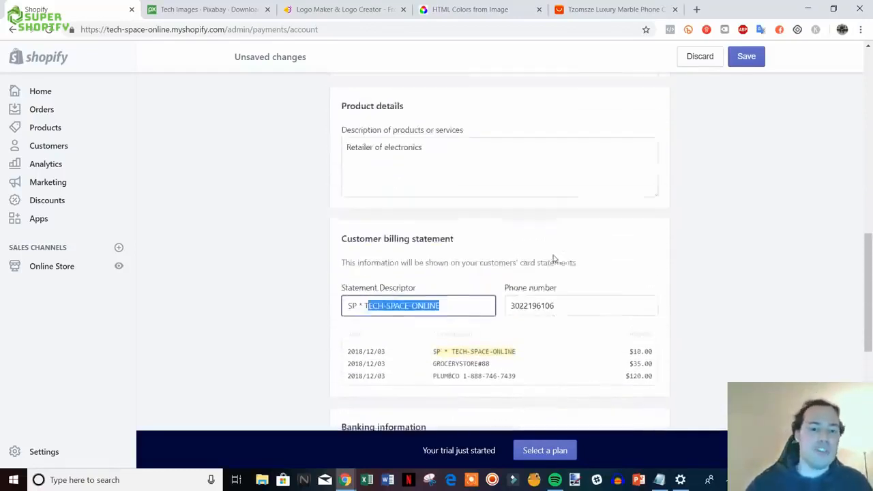
scroll(432, 289, "up", 10)
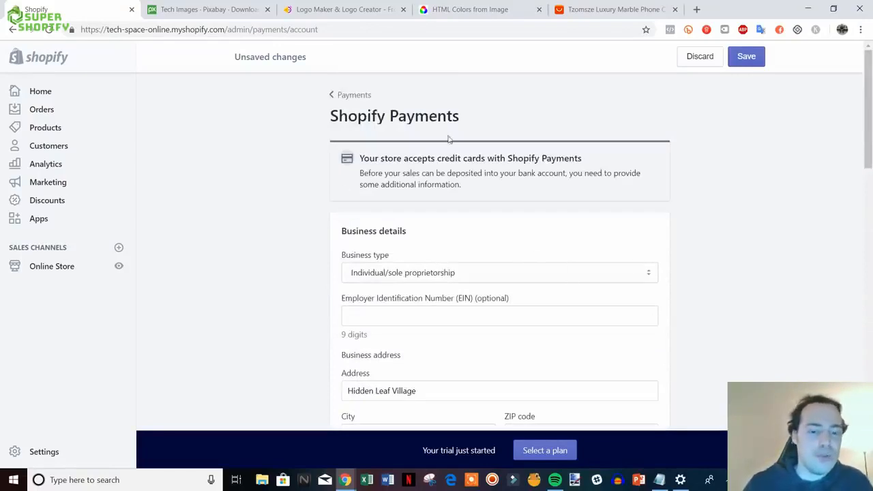
scroll(470, 272, "down", 15)
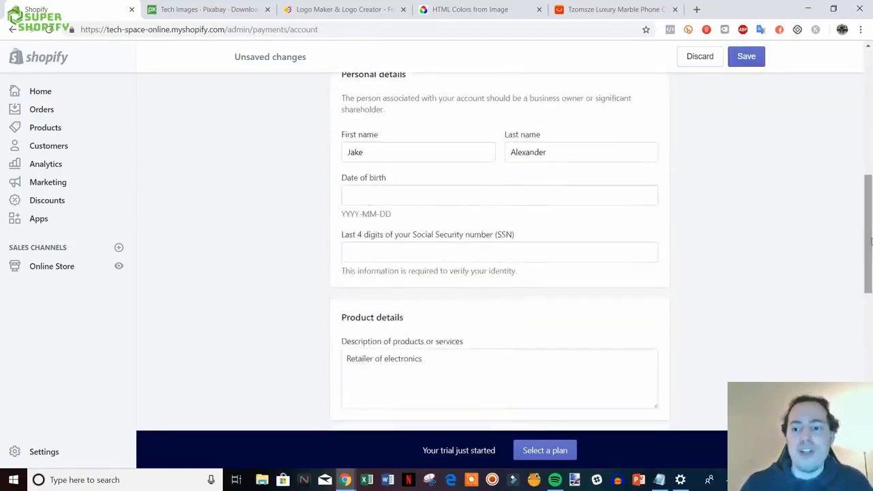
scroll(805, 311, "up", 4)
scroll(798, 296, "down", 5)
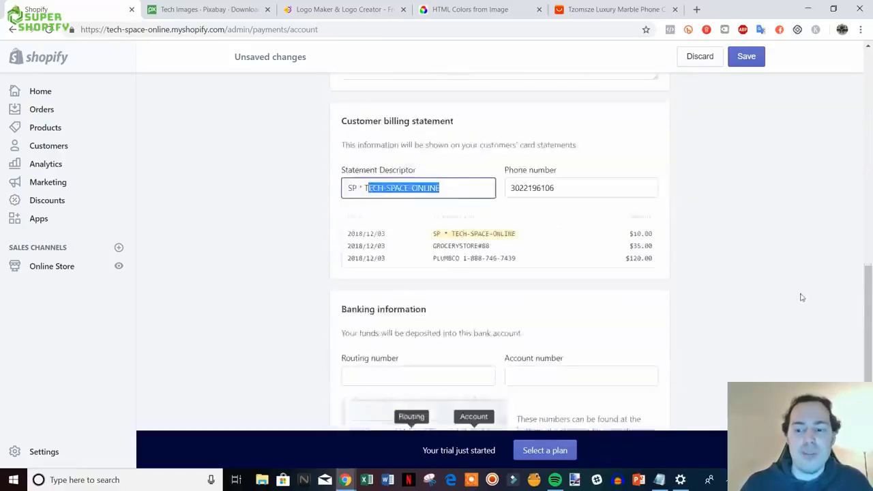
scroll(705, 331, "up", 15)
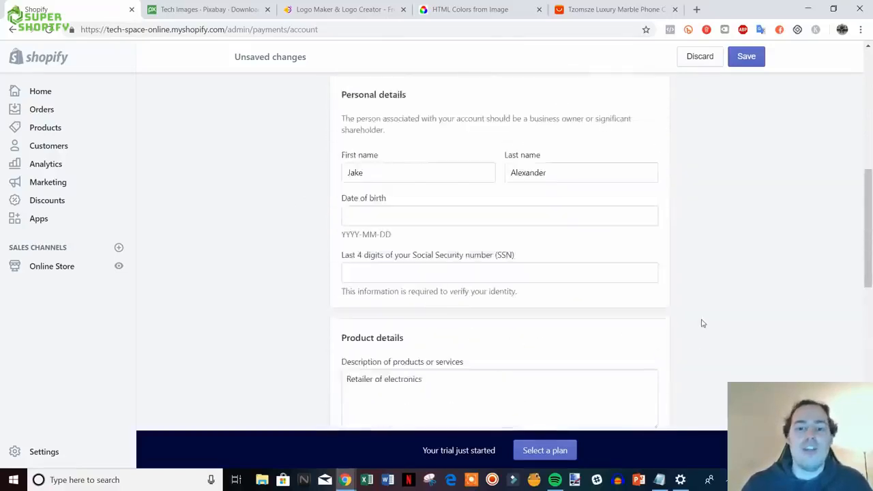
left_click(338, 95)
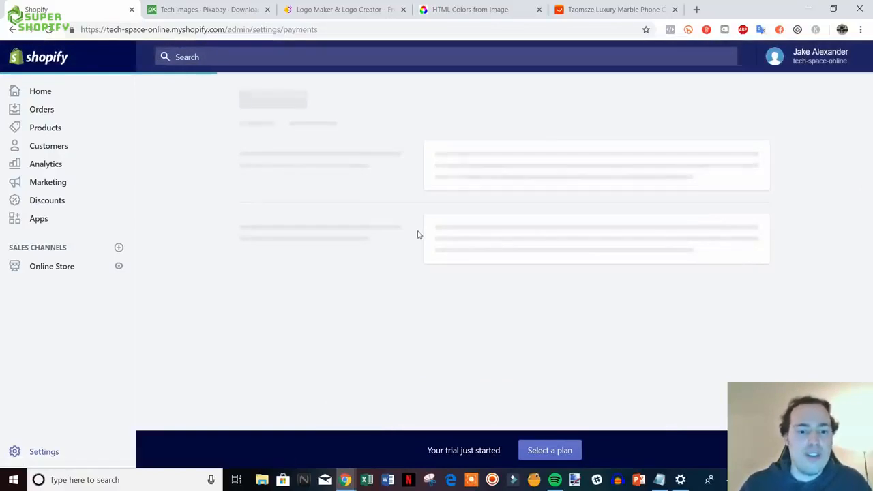
- Leave Payment providers for the Settings overview and open Checkout settings
scroll(368, 218, "down", 3)
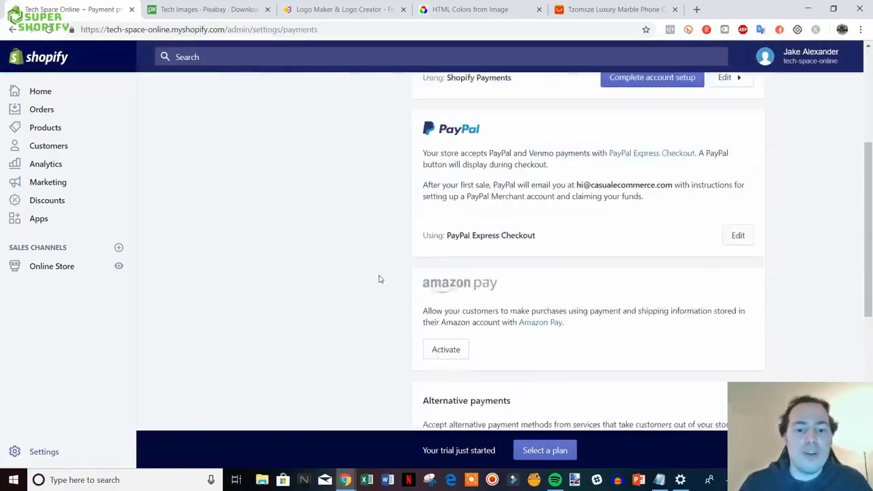
scroll(380, 273, "up", 3)
scroll(290, 150, "down", 3)
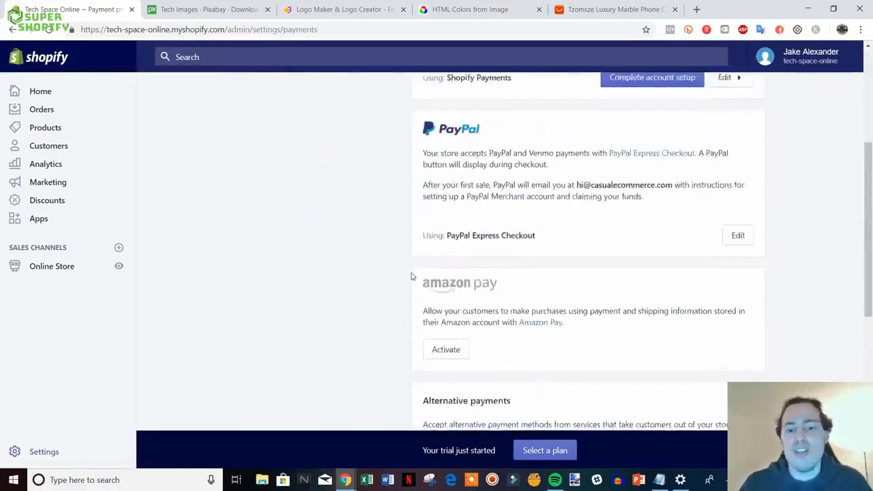
scroll(413, 276, "up", 2)
scroll(402, 271, "down", 7)
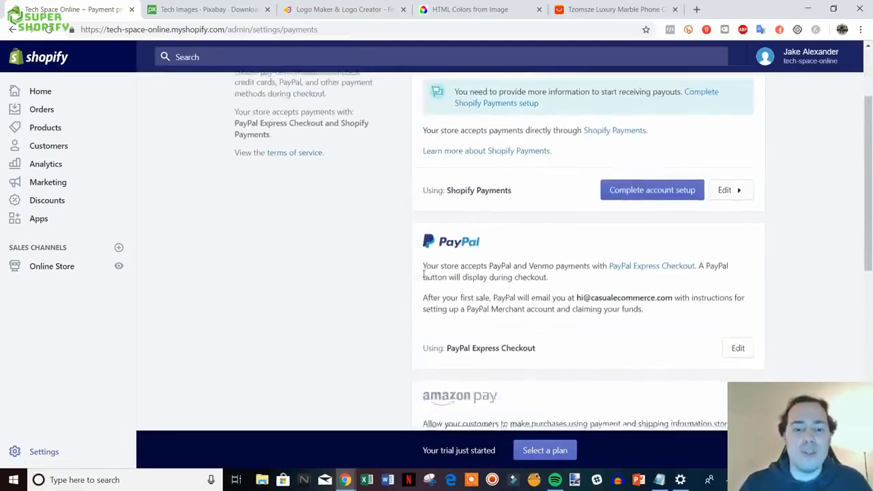
scroll(418, 271, "up", 4)
scroll(418, 271, "up", 2)
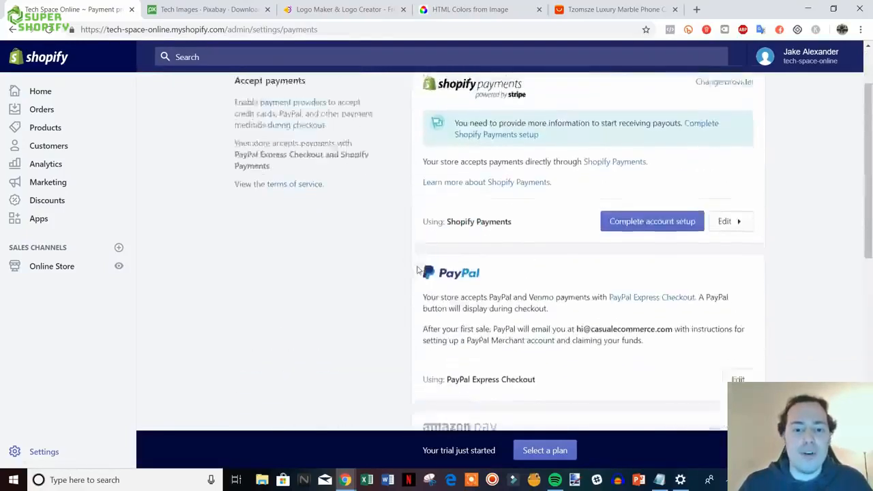
scroll(418, 271, "down", 7)
scroll(417, 271, "up", 10)
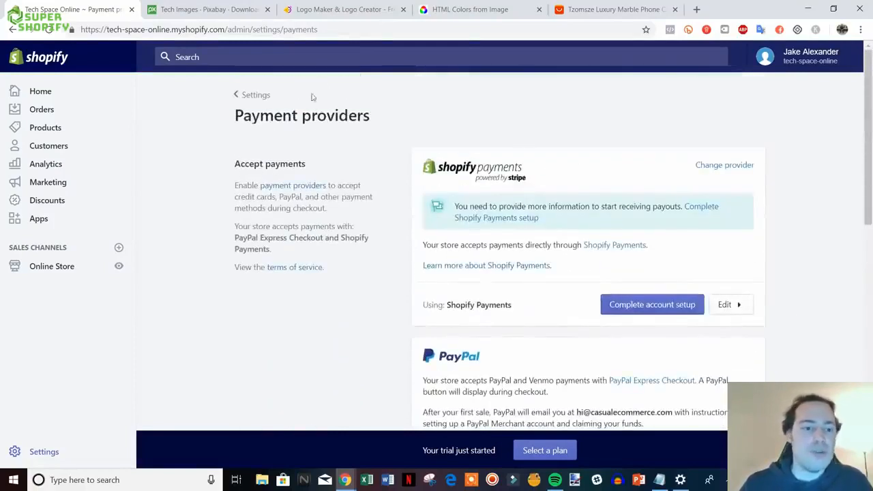
left_click(253, 95)
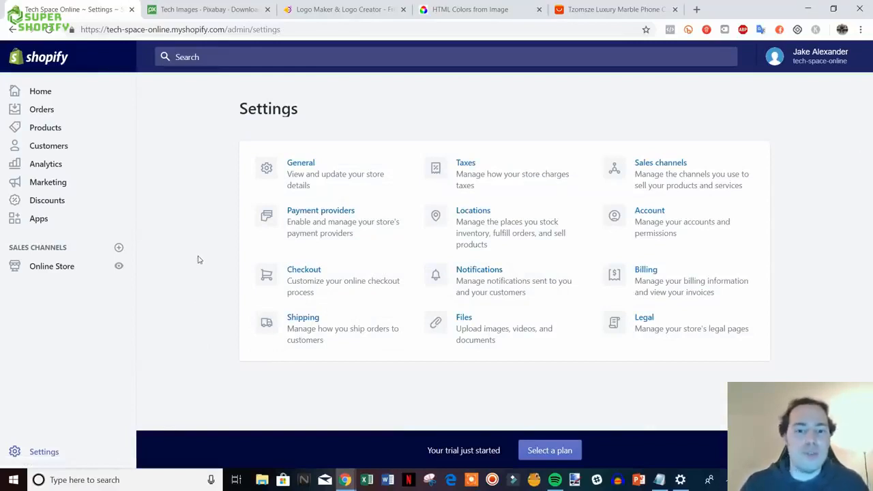
left_click(363, 280)
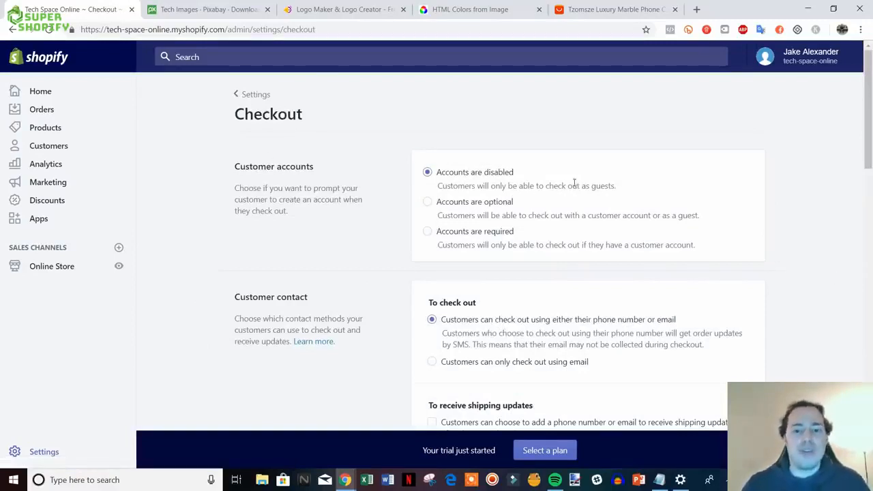
- Make customer accounts optional and require both first and last name at checkout
left_click(427, 202)
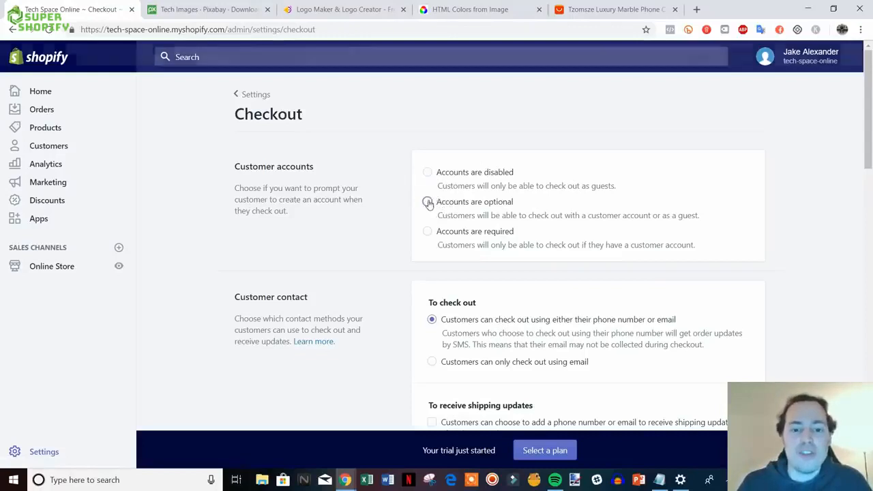
scroll(787, 251, "down", 2)
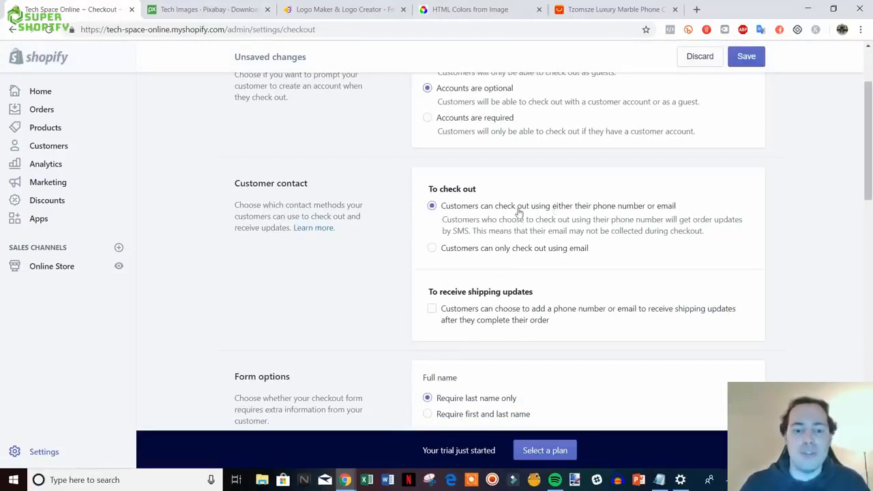
scroll(495, 206, "down", 1)
scroll(612, 186, "down", 1)
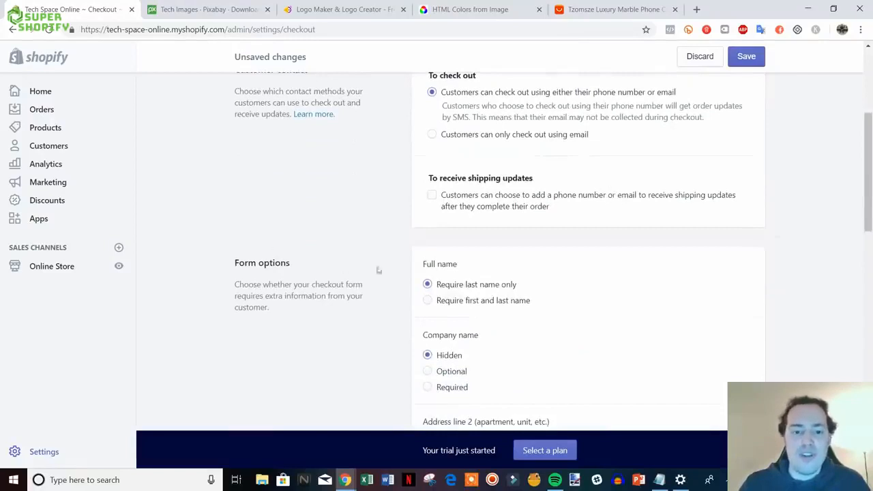
left_click(460, 304)
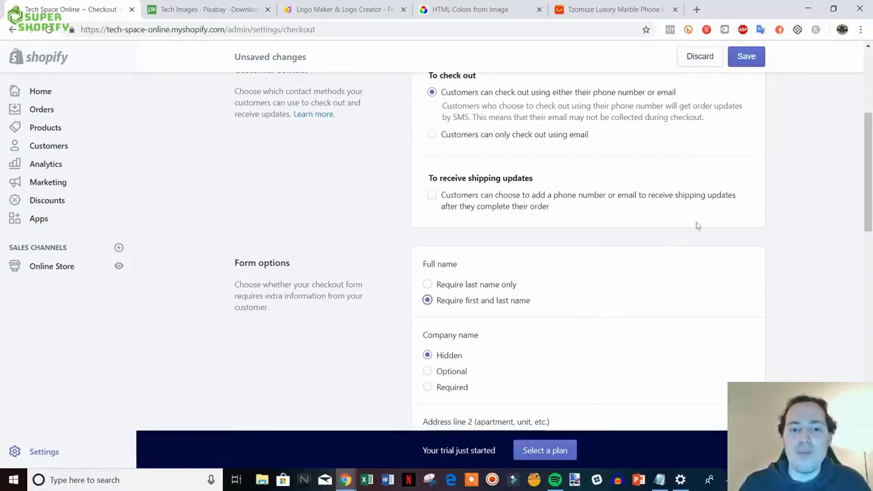
scroll(696, 226, "down", 1)
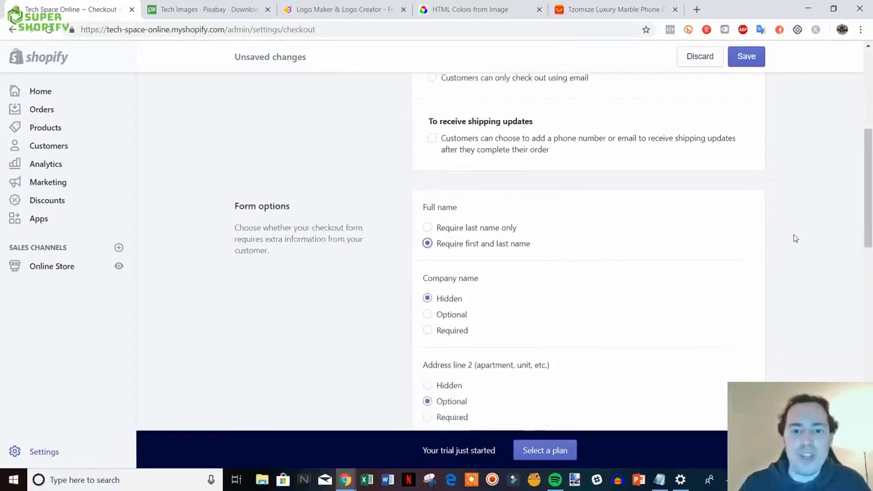
scroll(643, 177, "down", 1)
scroll(580, 176, "up", 1)
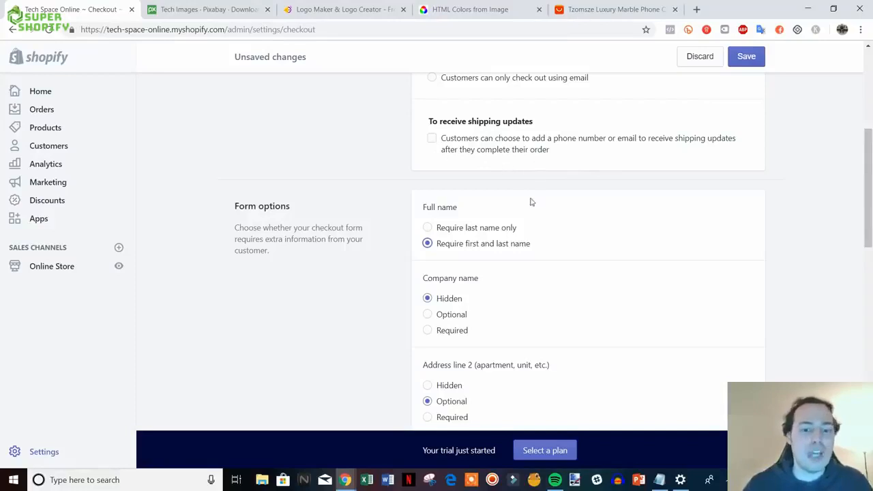
- Preselect the email marketing sign-up option and save the checkout settings
scroll(544, 168, "down", 2)
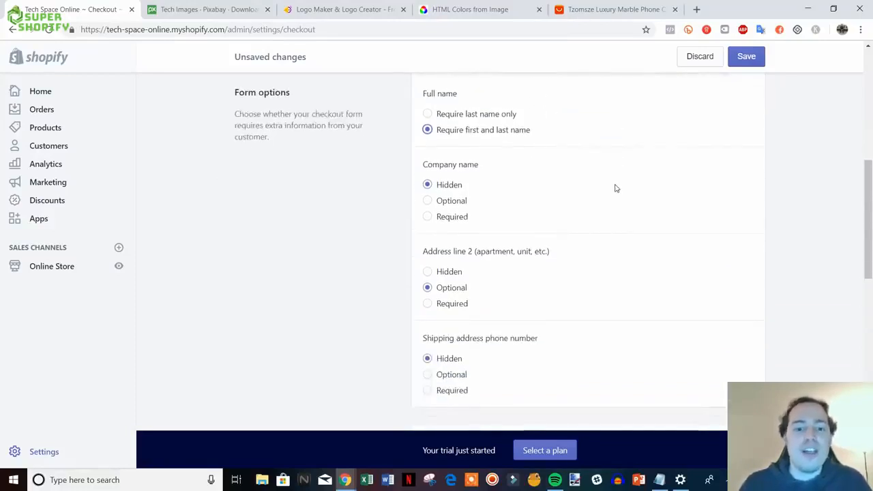
scroll(477, 187, "down", 4)
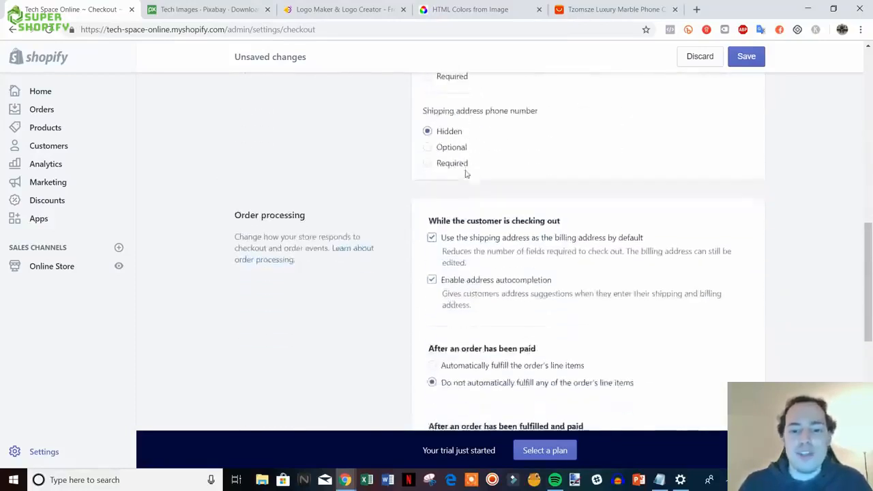
scroll(544, 224, "down", 1)
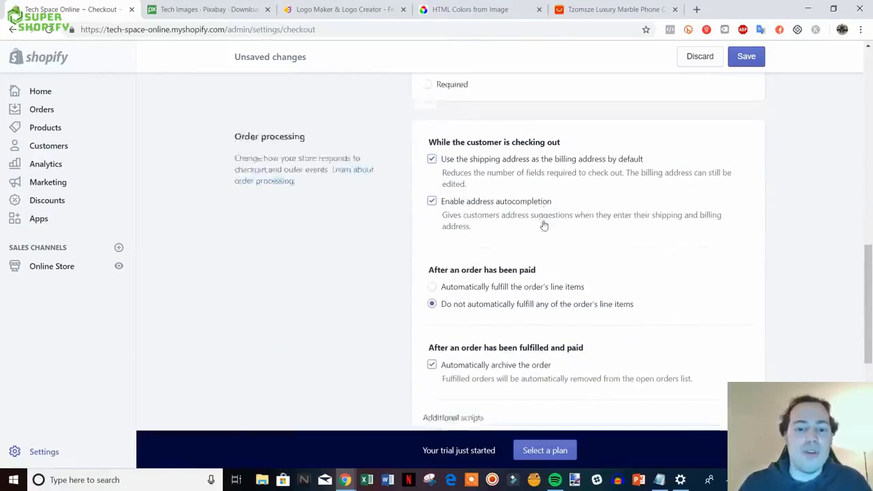
scroll(634, 249, "down", 1)
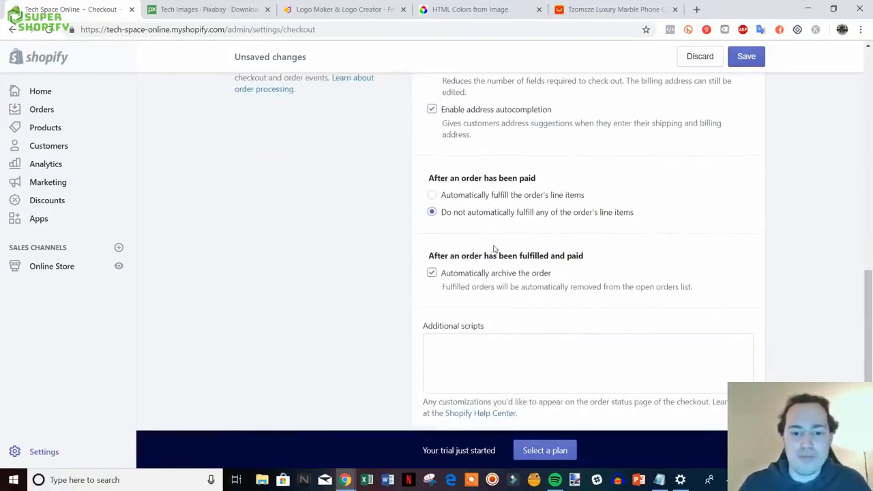
scroll(495, 250, "down", 1)
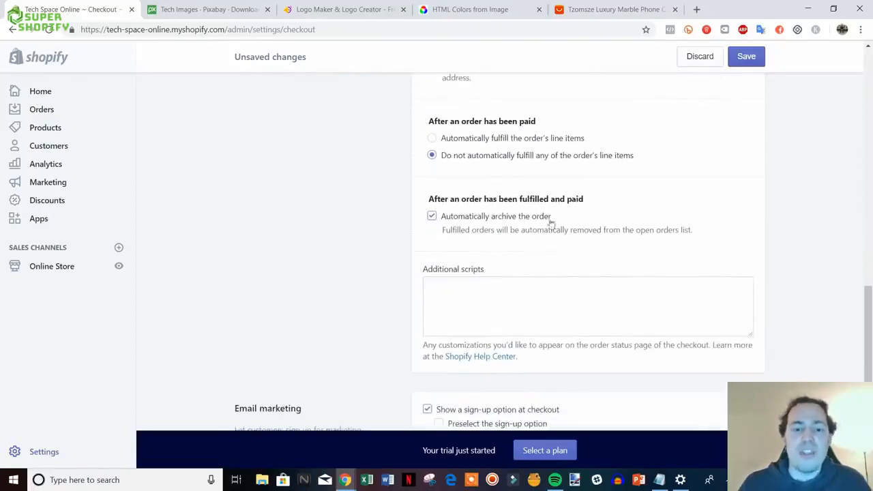
scroll(512, 226, "down", 2)
left_click(476, 178)
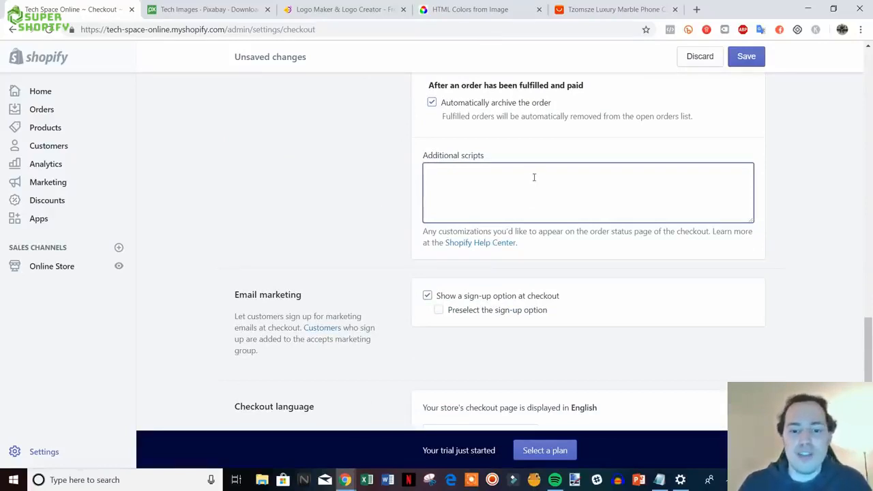
scroll(535, 176, "down", 2)
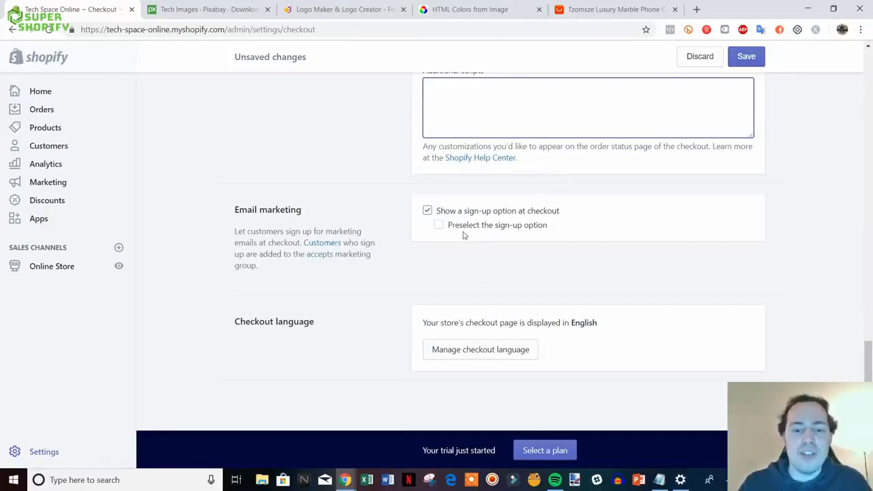
left_click(436, 228)
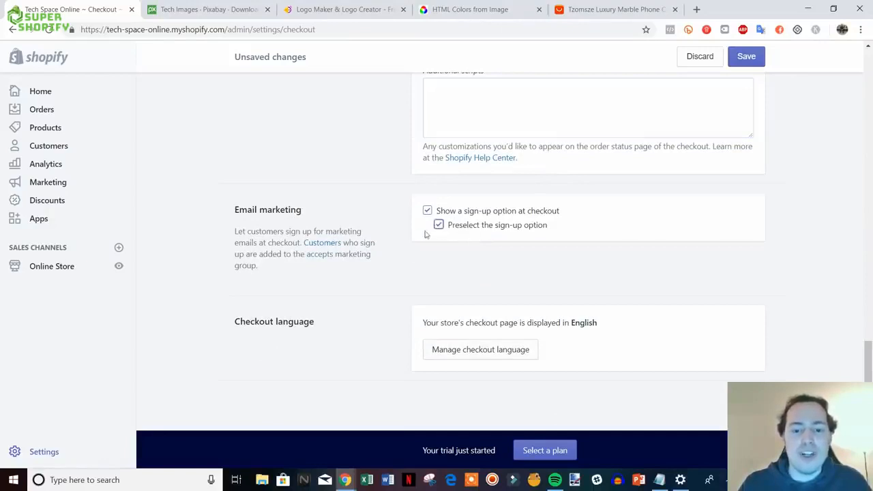
key("ctrl+s")
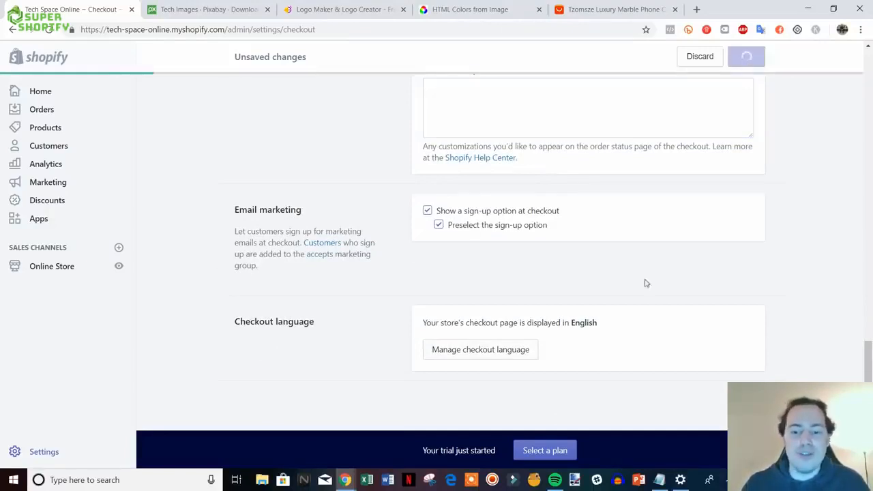
scroll(683, 280, "up", 20)
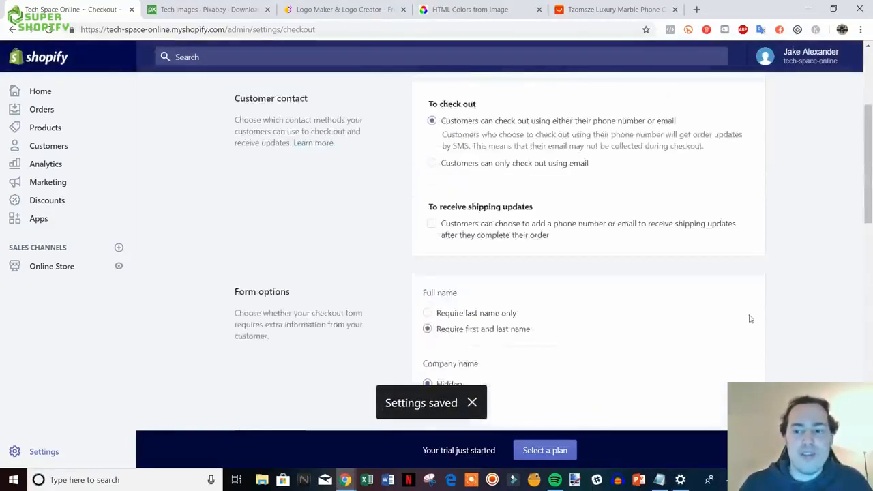
- Open Shipping settings and review the Domestic US zone and the Rest of World zone
left_click(264, 97)
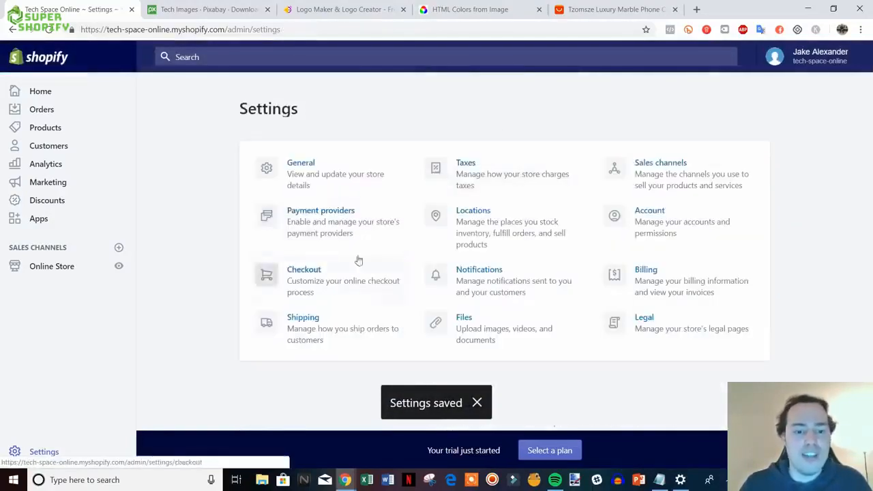
left_click(320, 328)
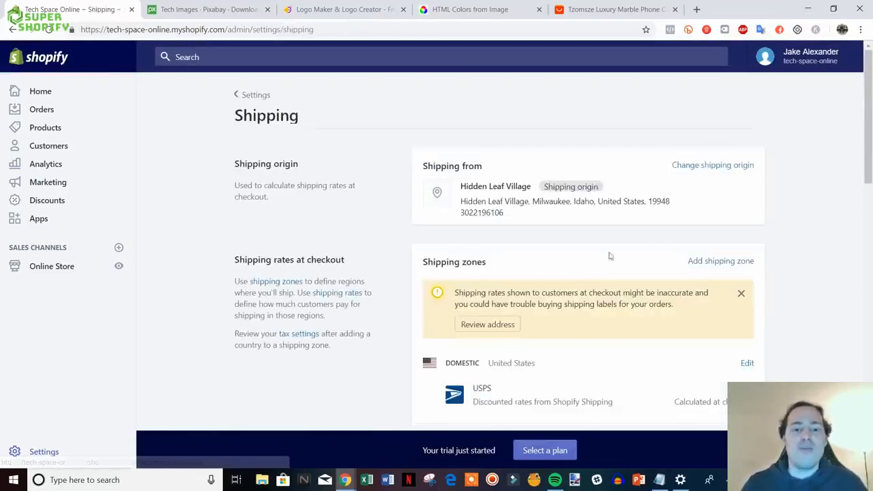
scroll(824, 225, "down", 2)
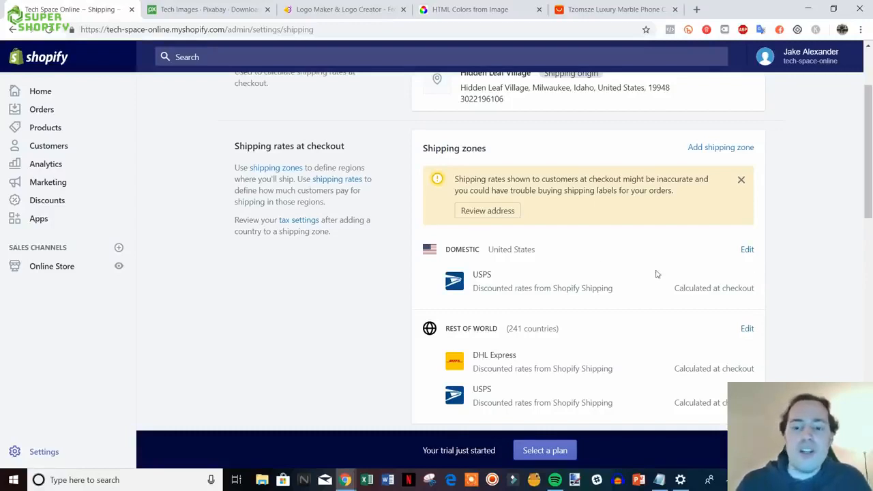
scroll(651, 269, "down", 1)
scroll(645, 265, "up", 1)
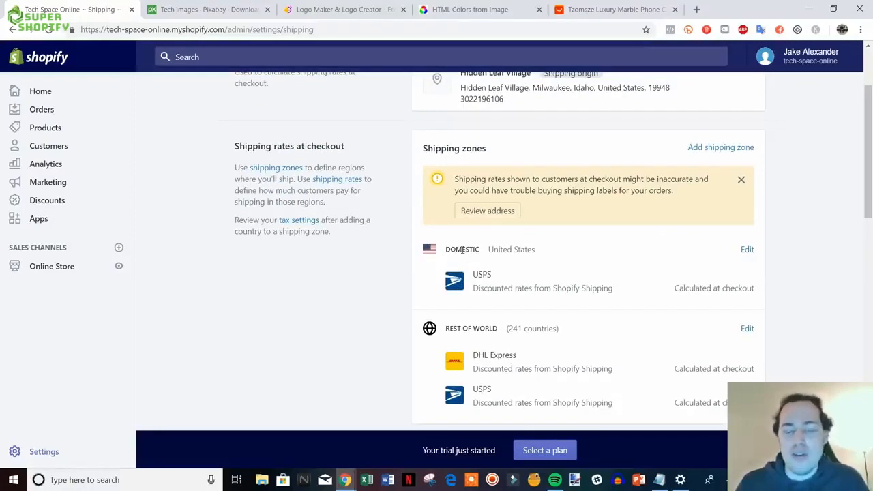
scroll(556, 310, "down", 1)
scroll(572, 340, "up", 1)
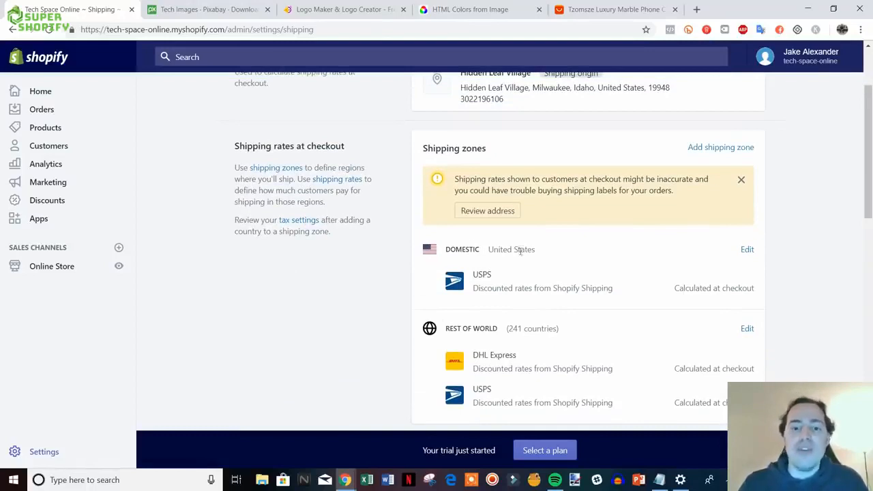
- Edit the Domestic zone and start adding a new price based rate
left_click(745, 250)
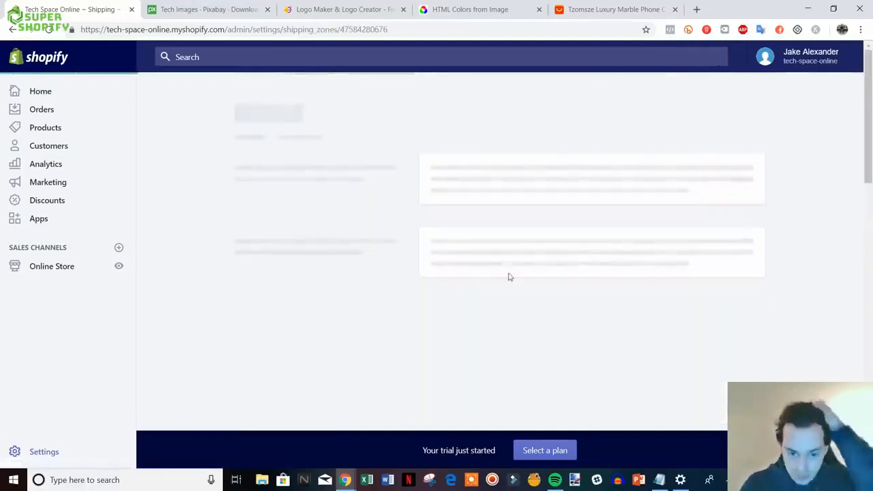
scroll(694, 307, "down", 1)
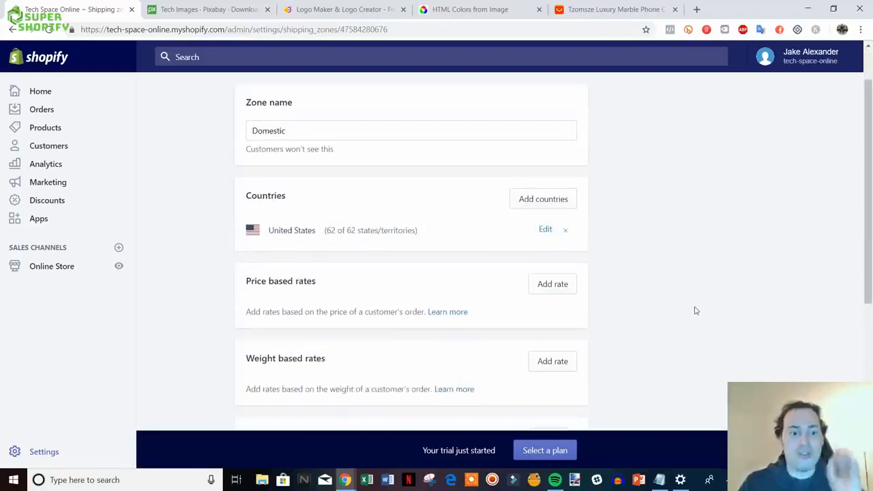
scroll(695, 311, "down", 3)
scroll(659, 298, "up", 1)
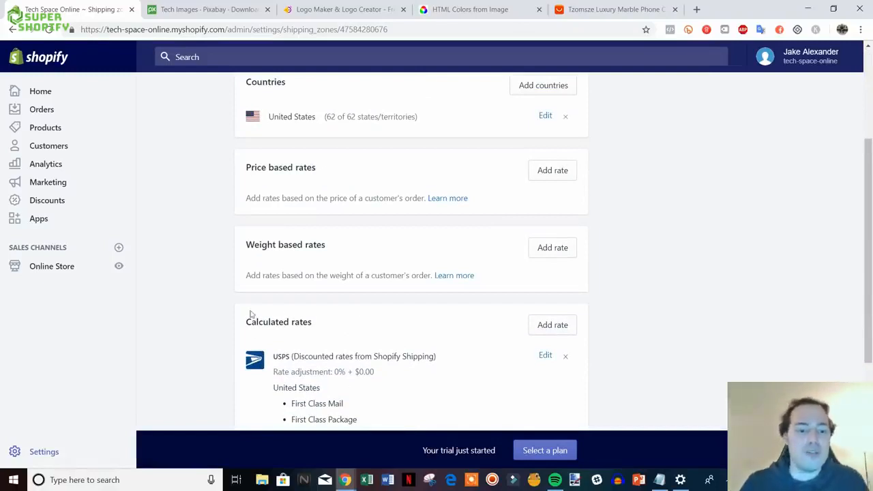
scroll(582, 314, "down", 1)
scroll(614, 307, "up", 2)
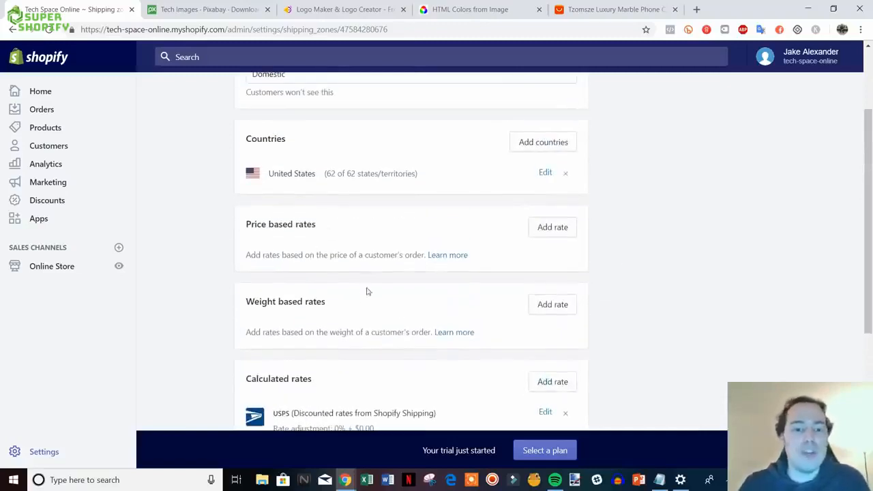
scroll(391, 300, "up", 2)
scroll(394, 285, "down", 1)
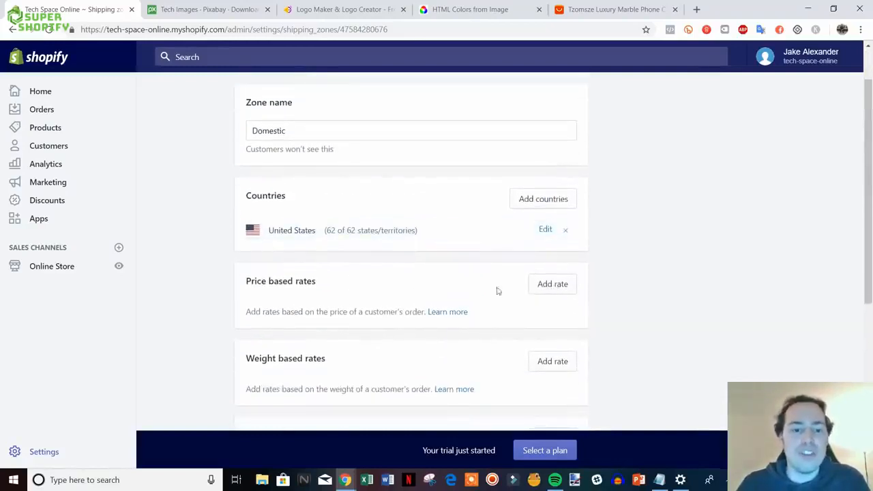
left_click(565, 286)
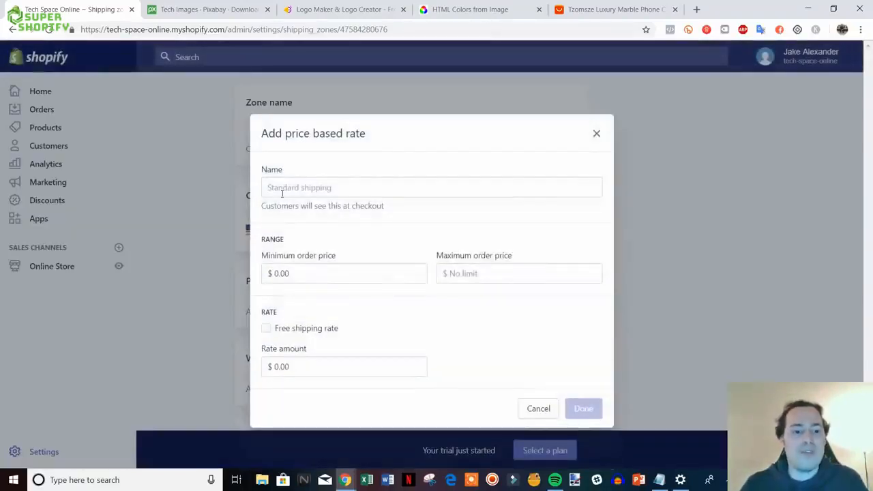
- Name the rate 'Free' and set its minimum order price to 50
left_click(334, 186)
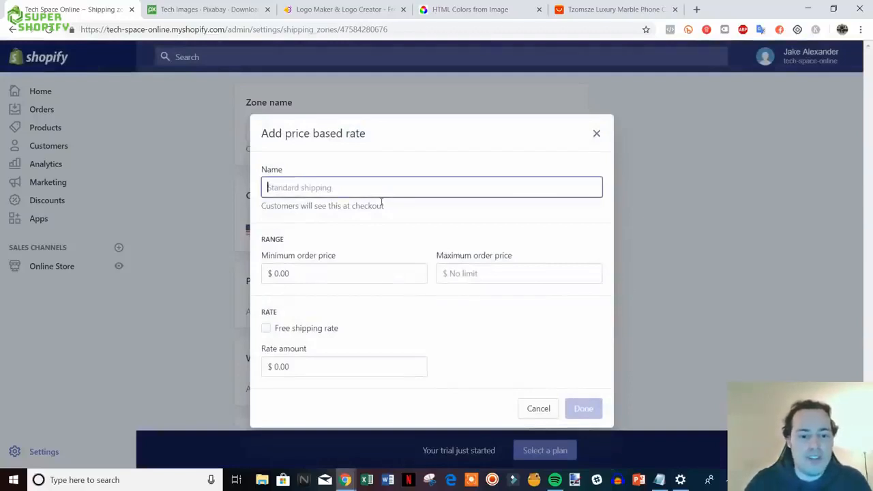
type("Free Shipping")
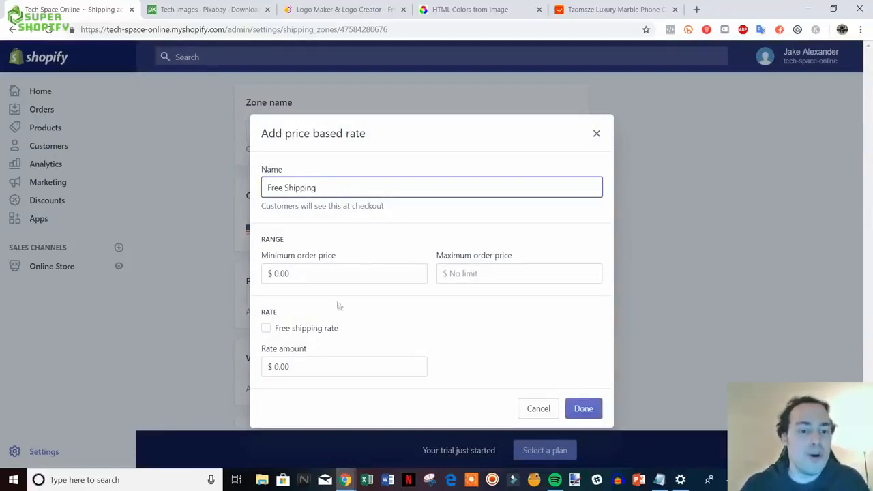
left_click(283, 330)
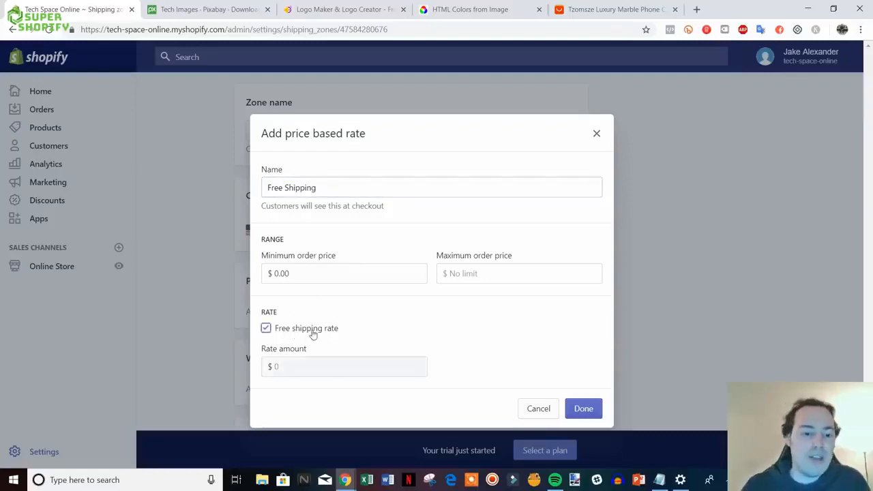
left_click_drag(312, 331, 315, 332)
left_click(266, 328)
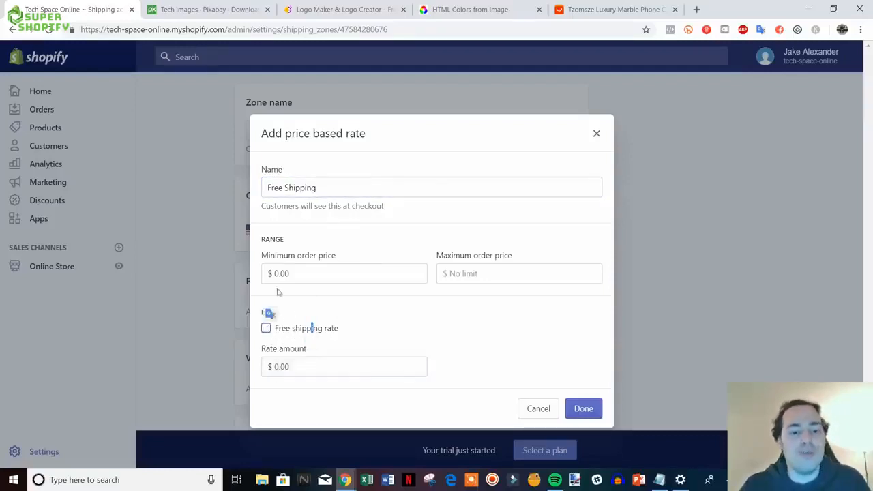
left_click_drag(284, 191, 266, 189)
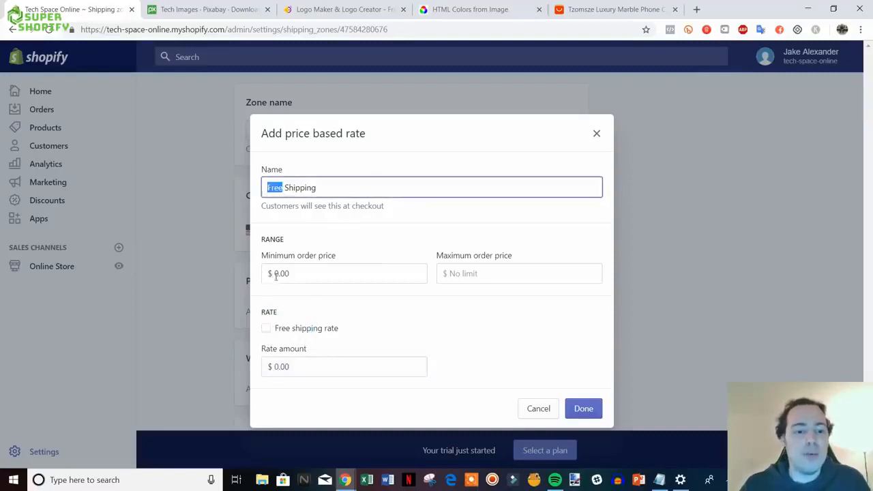
left_click_drag(276, 275, 298, 275)
type("50")
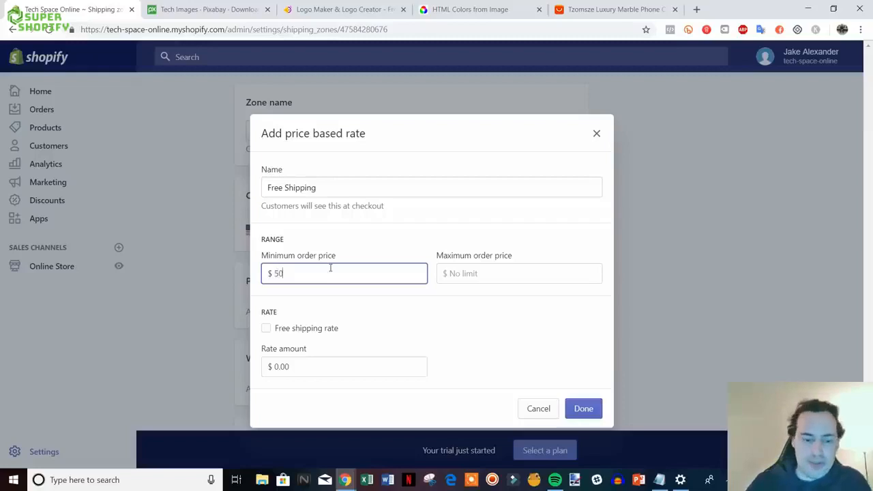
left_click(504, 297)
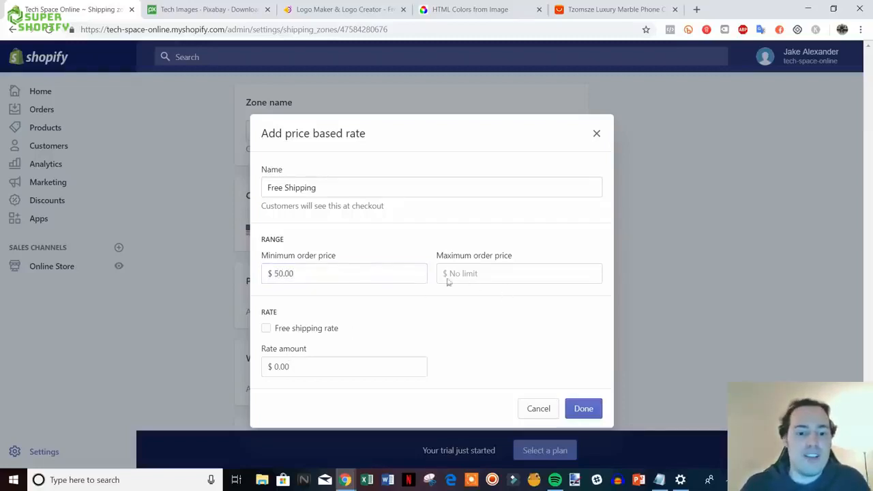
- Change the minimum order price to 0 and the maximum order price to 50.0
left_click(480, 274)
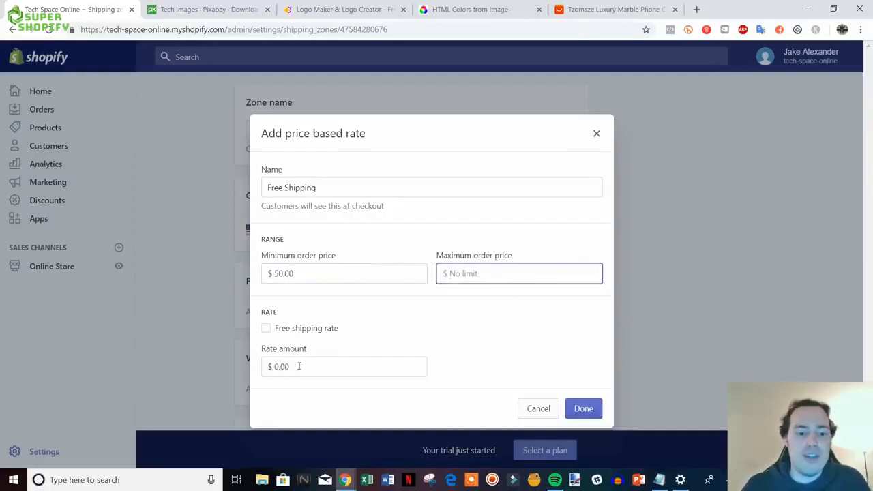
left_click(267, 329)
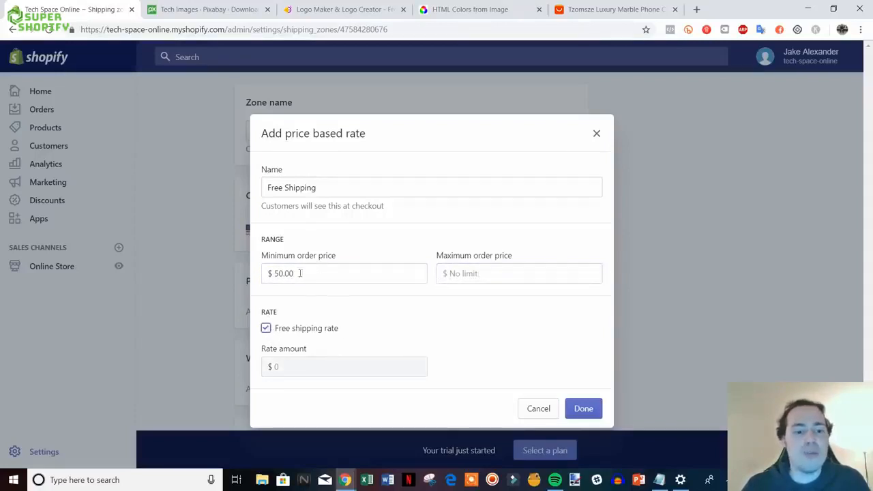
left_click(266, 329)
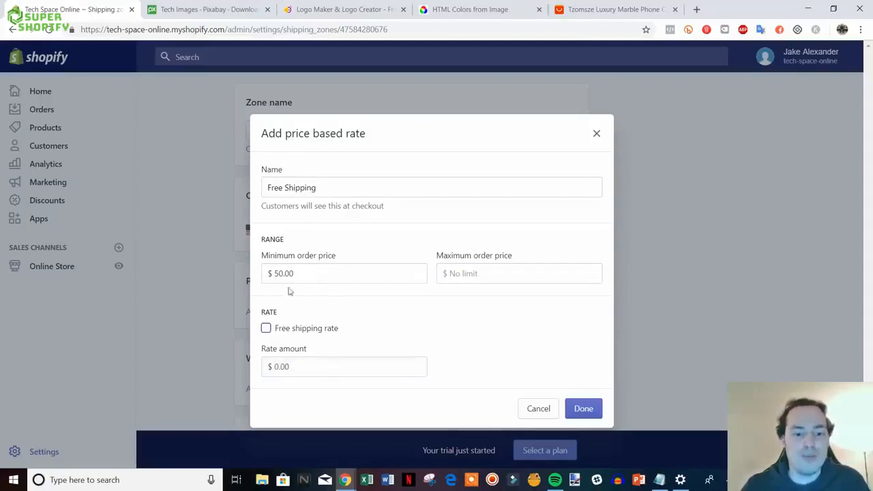
left_click_drag(296, 273, 272, 273)
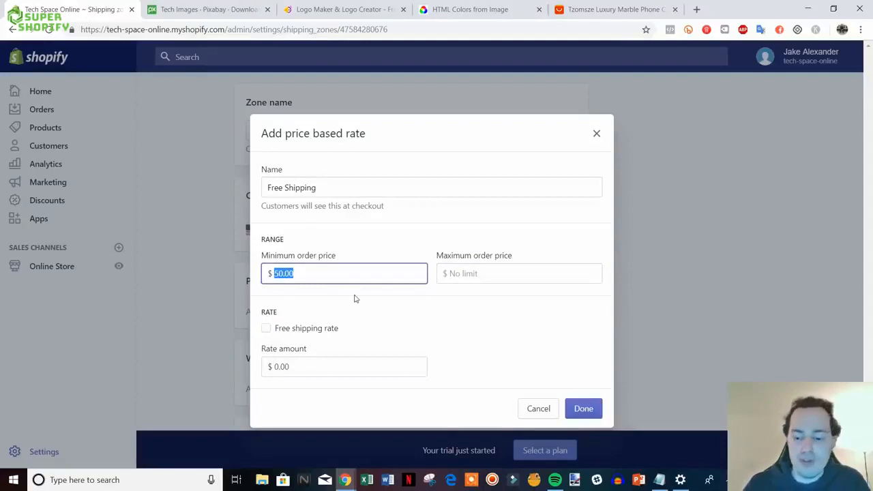
type("0")
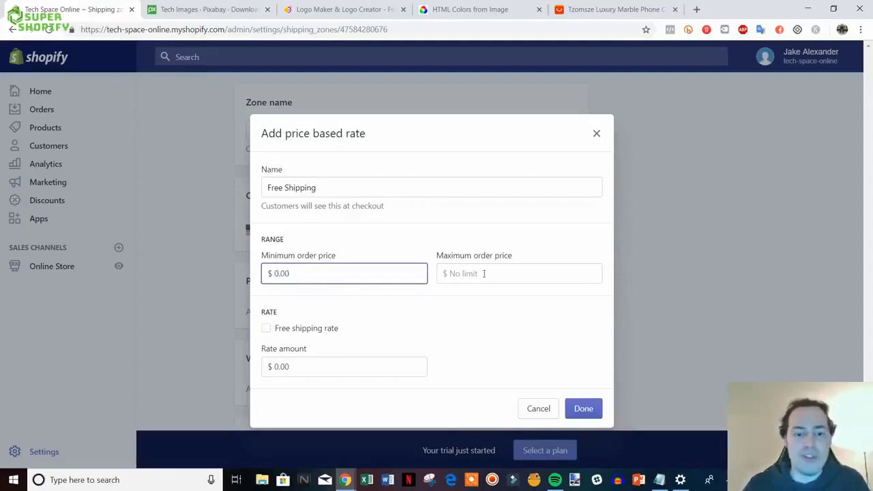
left_click(506, 273)
type("50.0")
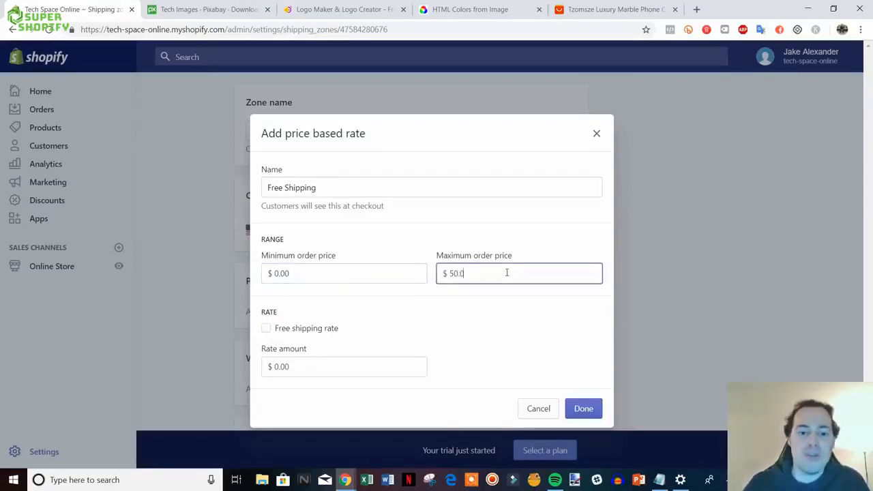
- Set the rate amount to 0, clear the maximum price, and mark it as free shipping
left_click_drag(308, 367, 270, 371)
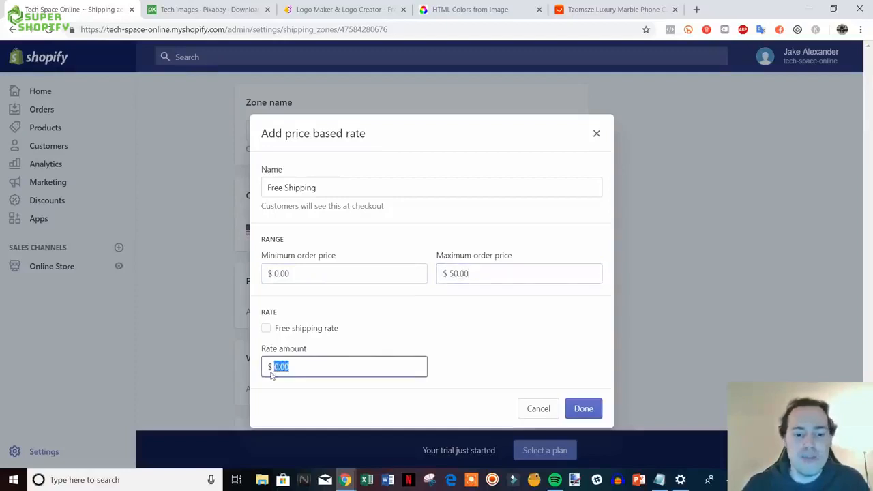
type("5")
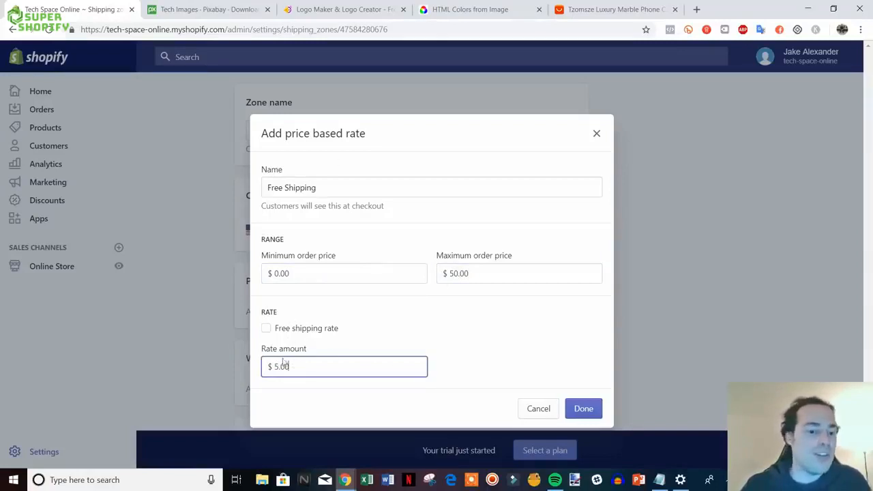
left_click_drag(270, 366, 317, 368)
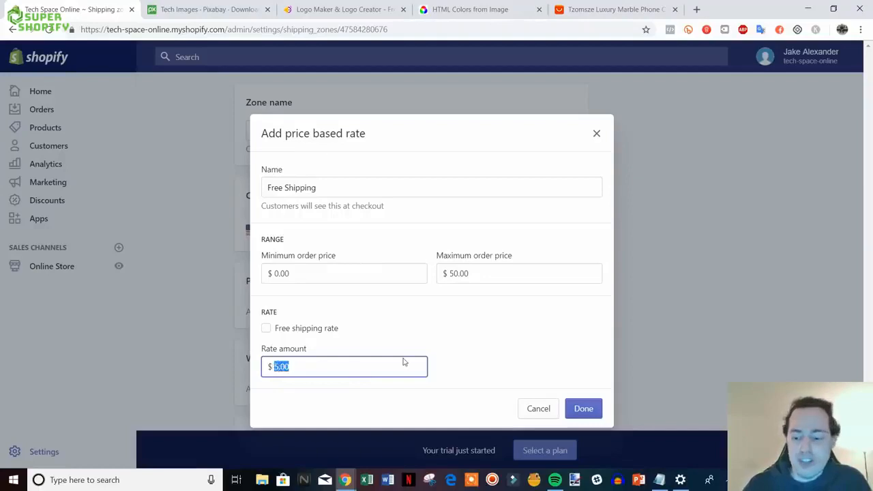
type("0")
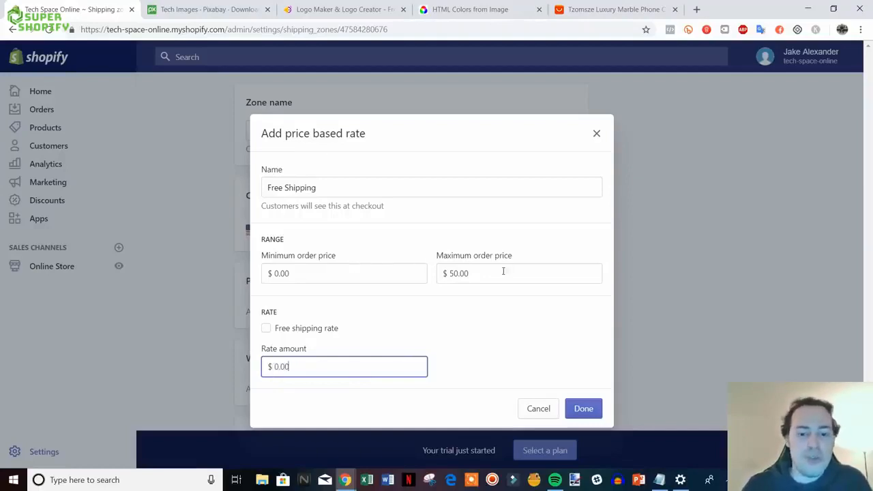
left_click_drag(503, 271, 391, 264)
key("BackSpace")
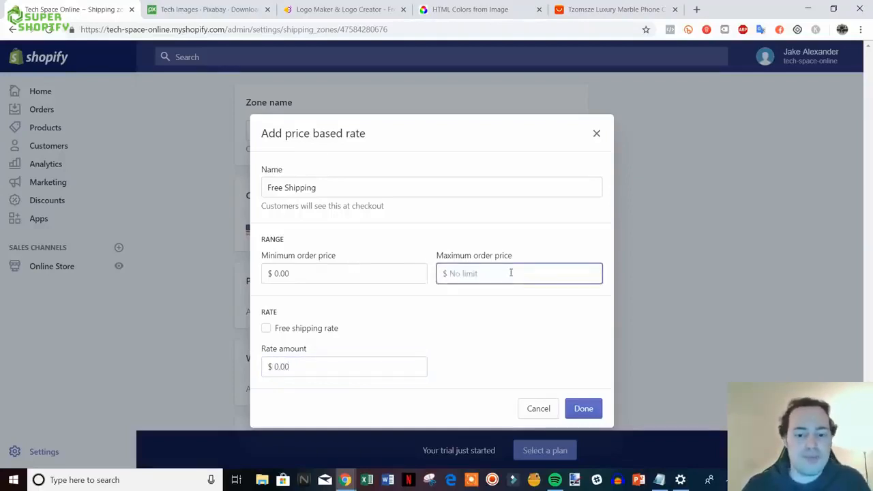
left_click(316, 331)
- Add the Free Shipping rate to the zone and remove the USPS calculated rates
left_click(583, 408)
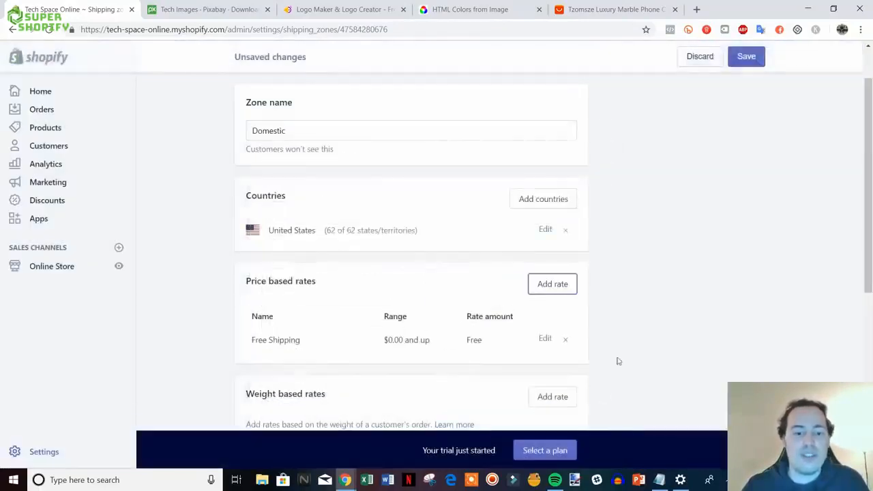
scroll(648, 288, "down", 3)
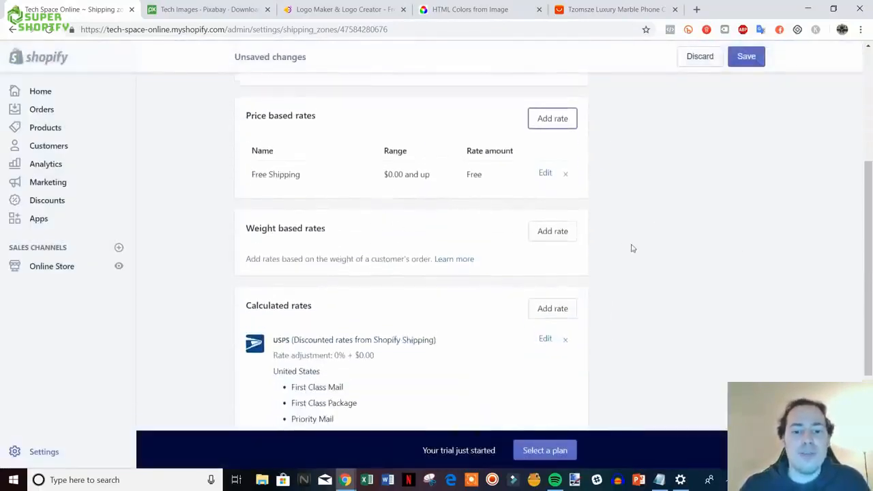
scroll(600, 251, "up", 1)
scroll(579, 253, "down", 2)
scroll(630, 269, "up", 2)
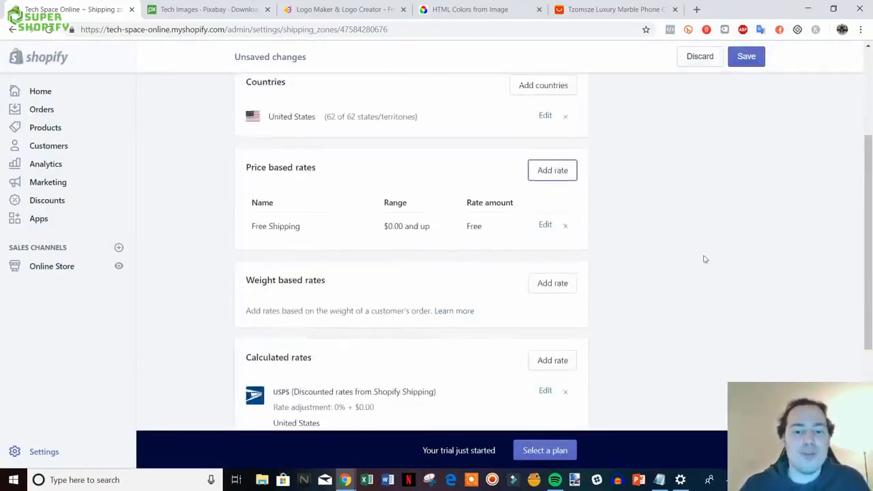
scroll(705, 257, "down", 3)
scroll(498, 267, "up", 1)
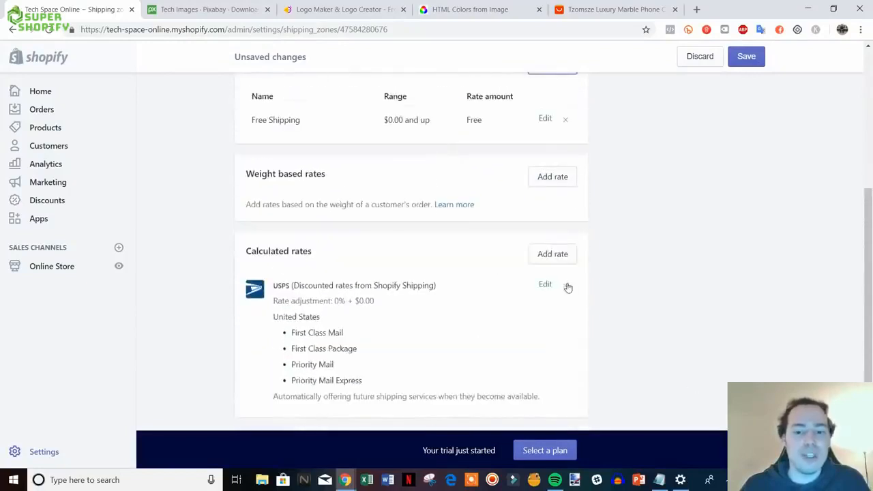
left_click(565, 285)
scroll(573, 241, "up", 5)
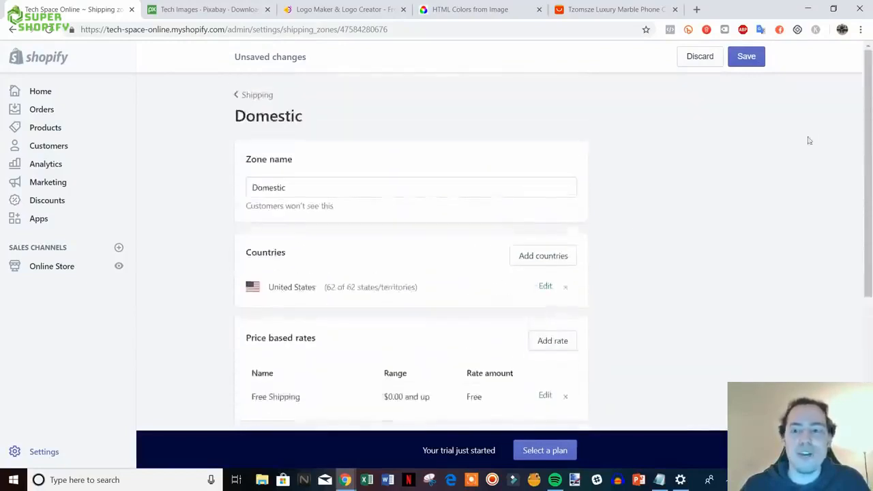
- Save the Domestic zone and return to the Shipping settings overview
left_click(742, 58)
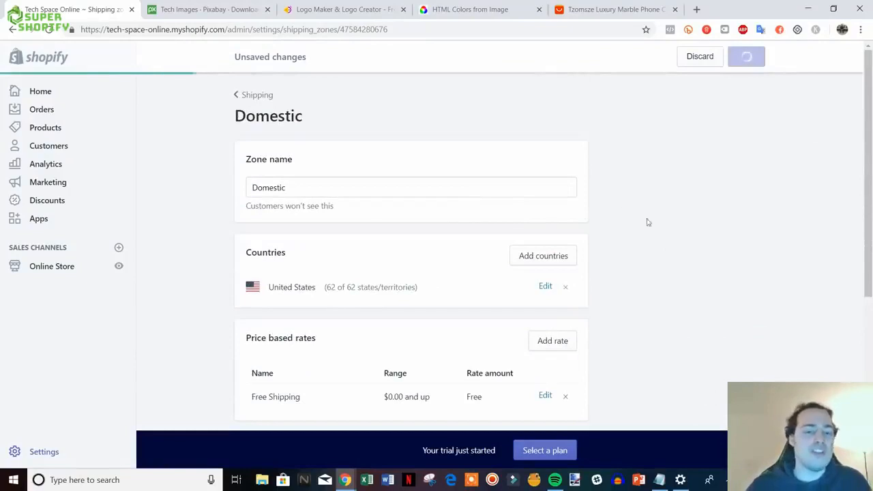
scroll(519, 241, "down", 1)
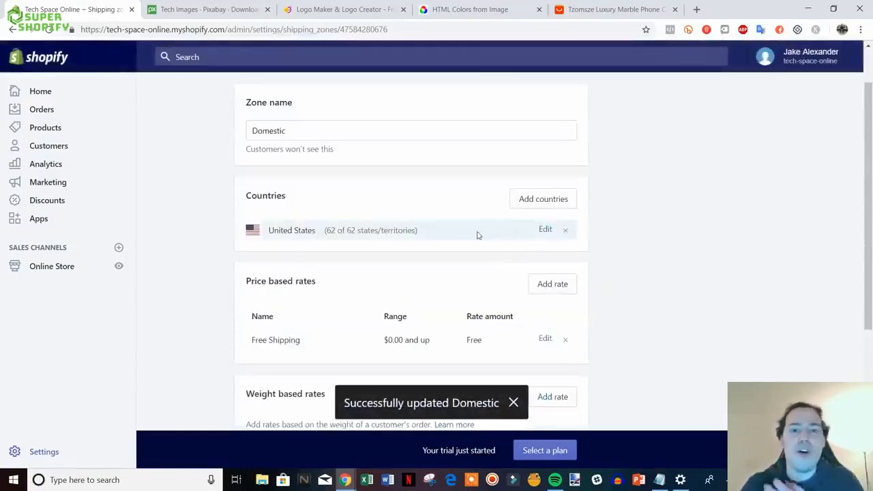
scroll(416, 225, "up", 1)
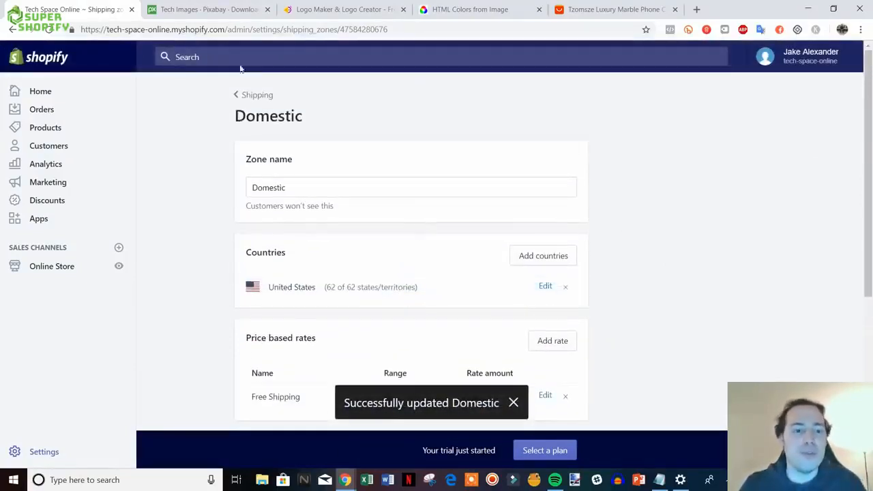
left_click(257, 95)
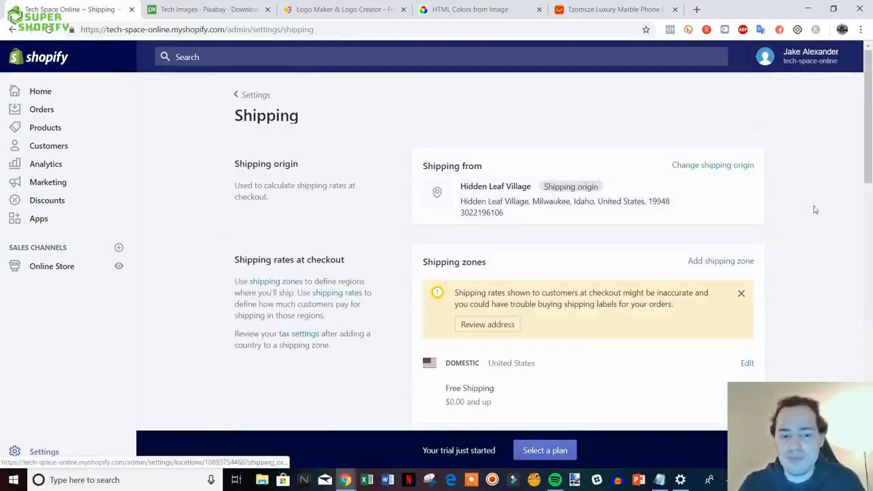
scroll(850, 184, "down", 6)
scroll(850, 185, "down", 5)
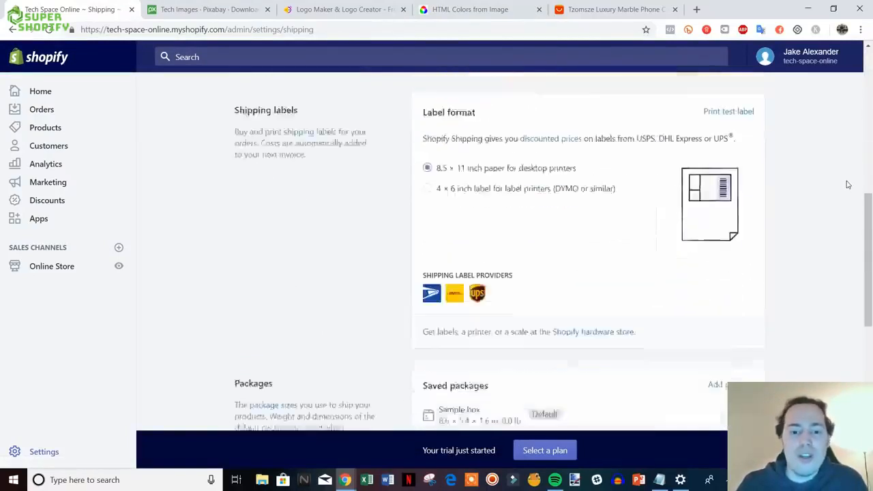
left_click_drag(870, 309, 870, 88)
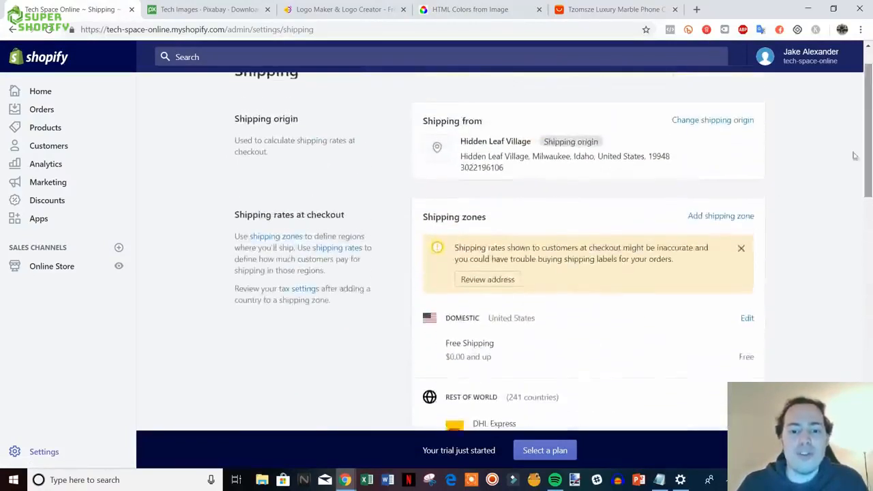
scroll(383, 241, "up", 1)
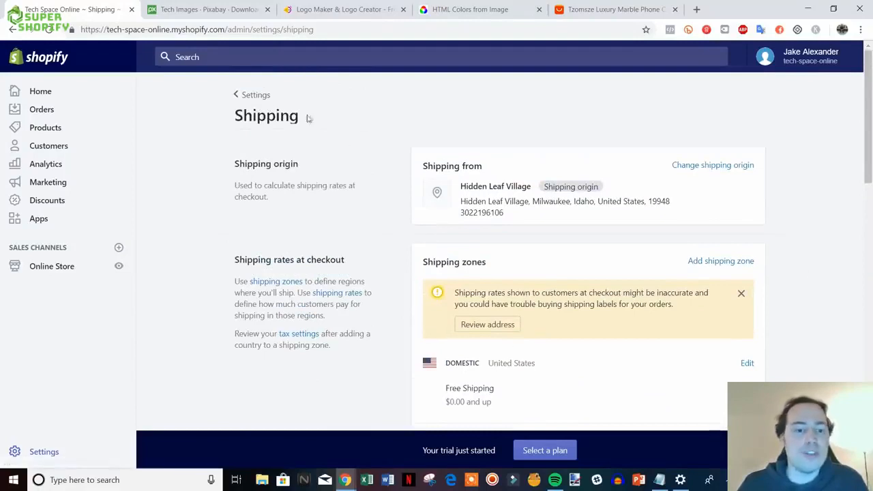
- Open Account settings and view the Add staff account form with full permissions turned off
left_click(240, 94)
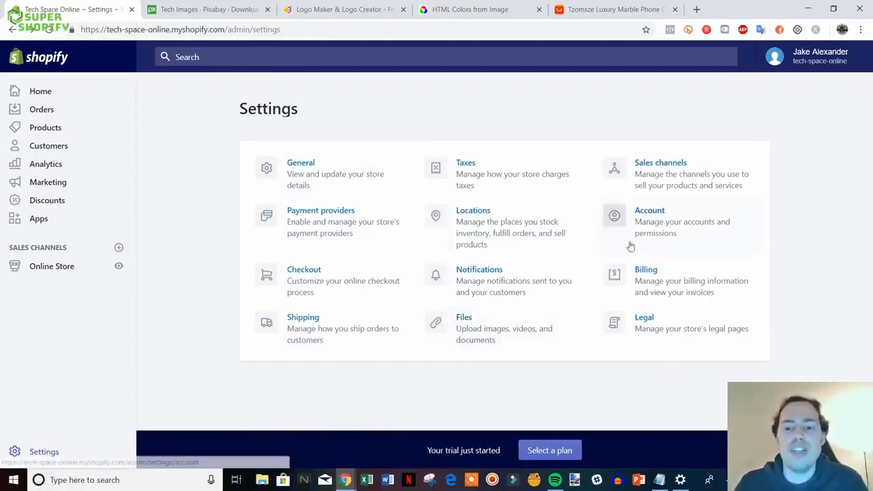
left_click(717, 222)
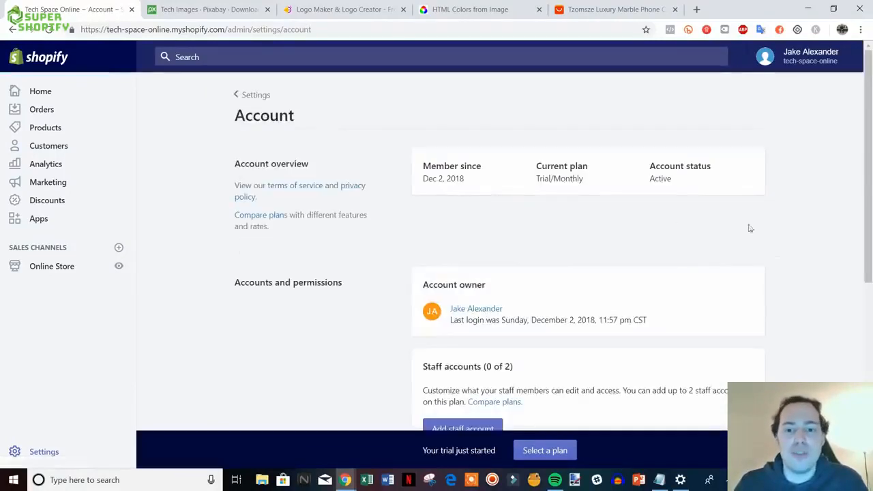
scroll(769, 227, "down", 2)
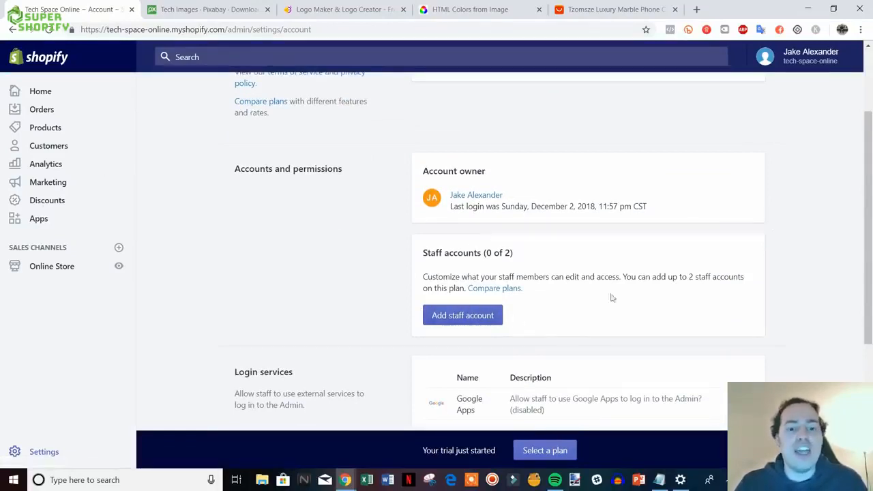
left_click(458, 321)
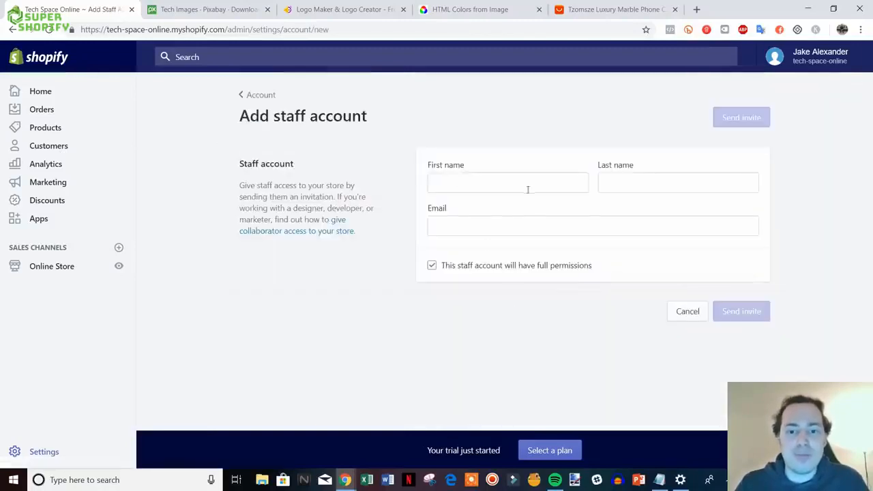
left_click(486, 267)
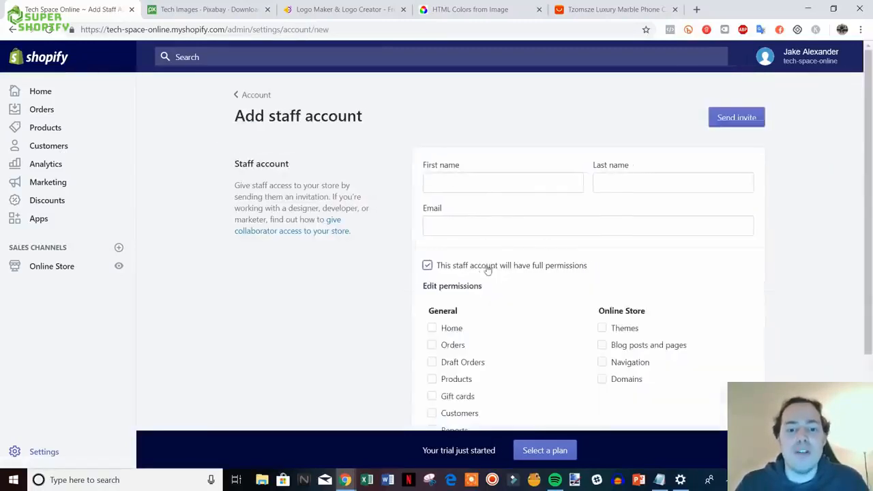
scroll(548, 354, "down", 3)
scroll(635, 335, "up", 3)
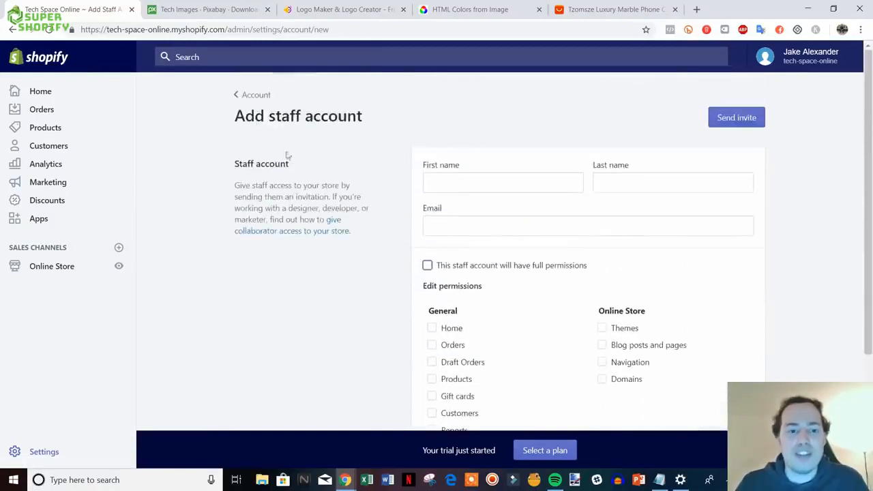
- Return to the Settings overview and open the Legal settings page
left_click(257, 98)
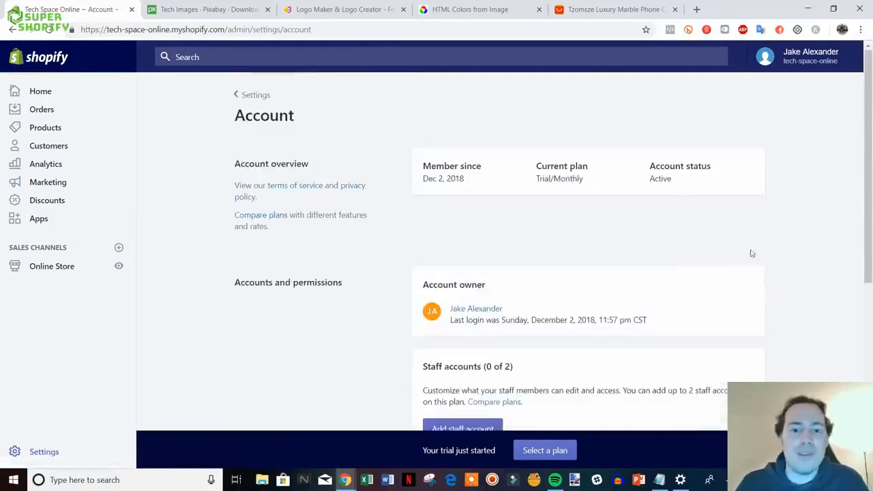
scroll(757, 255, "down", 4)
scroll(771, 259, "down", 2)
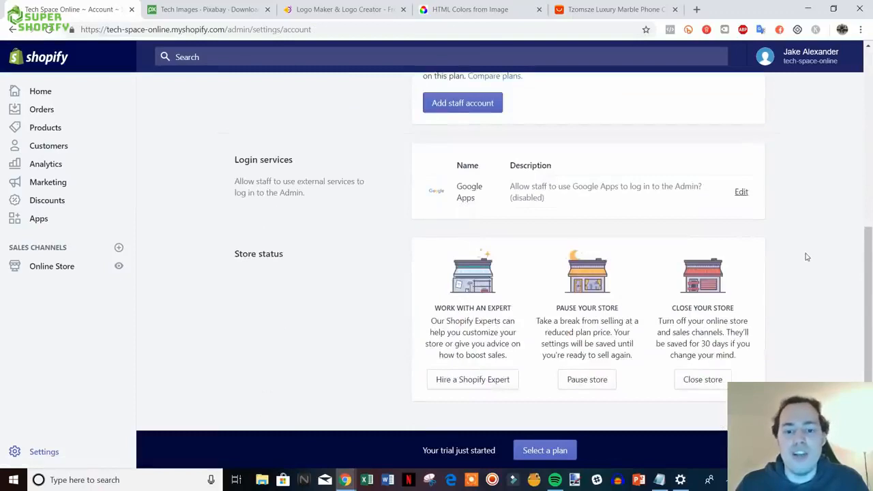
scroll(808, 256, "up", 6)
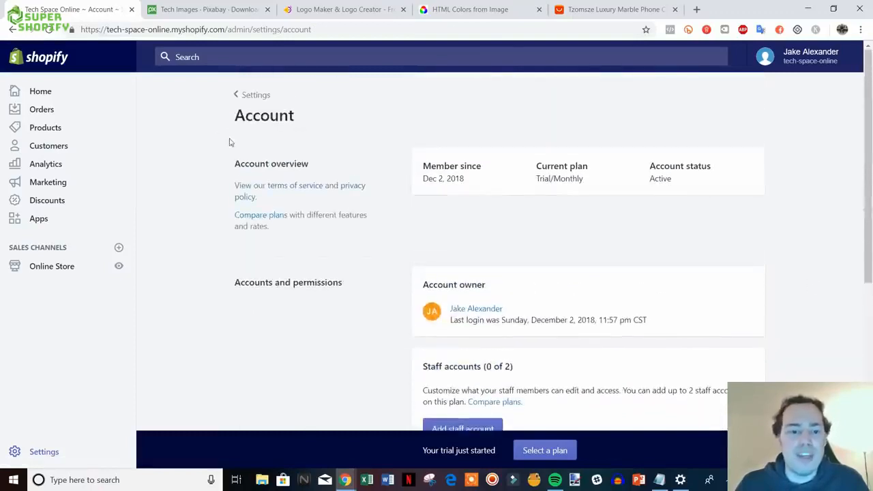
left_click(249, 95)
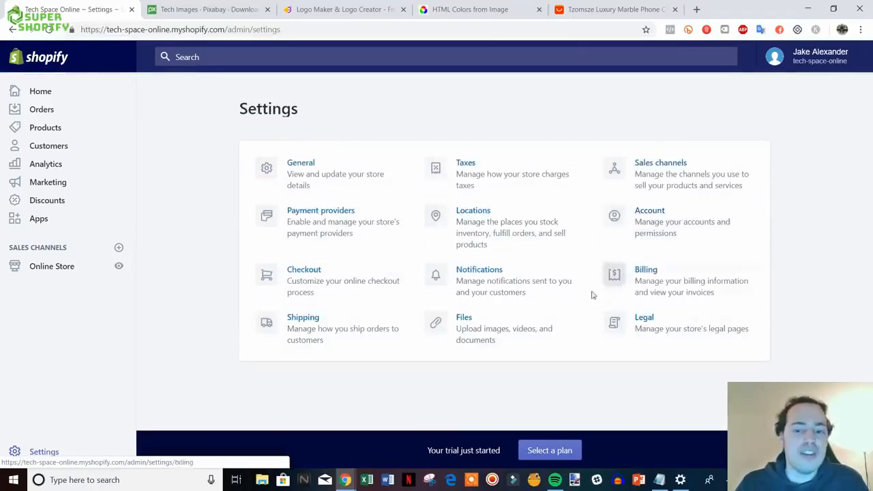
left_click(676, 331)
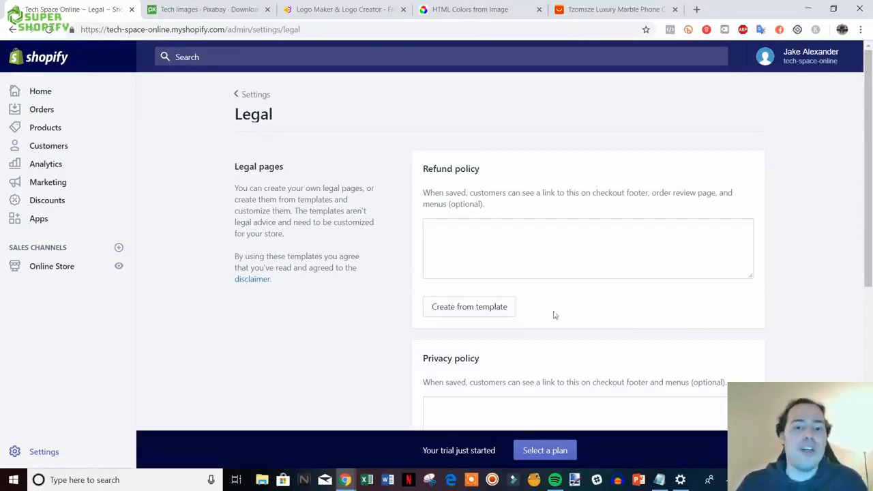
- Fill the Refund policy, Privacy policy and Terms of service from their templates
scroll(654, 334, "down", 1)
left_click(498, 253)
scroll(498, 259, "down", 5)
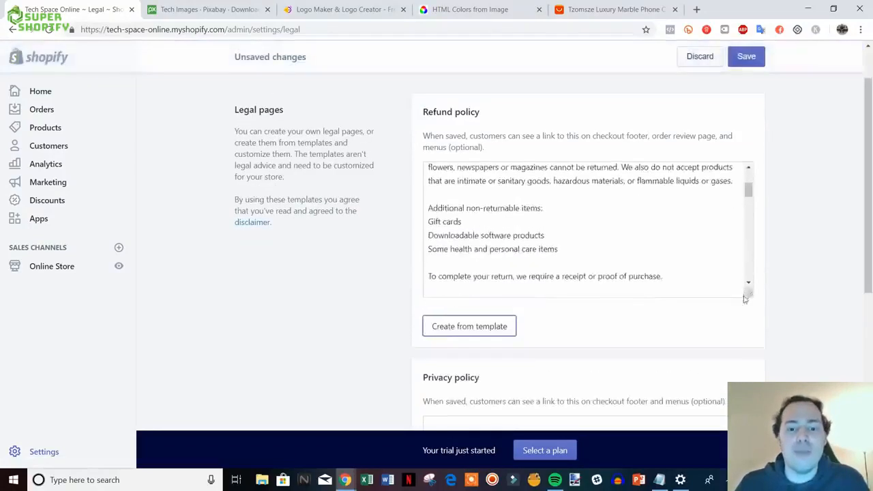
left_click(475, 329)
scroll(777, 353, "down", 3)
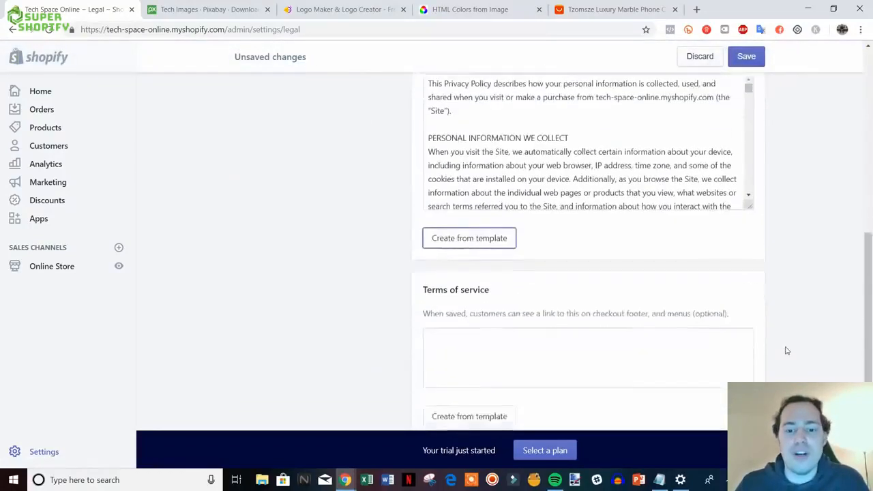
left_click(463, 350)
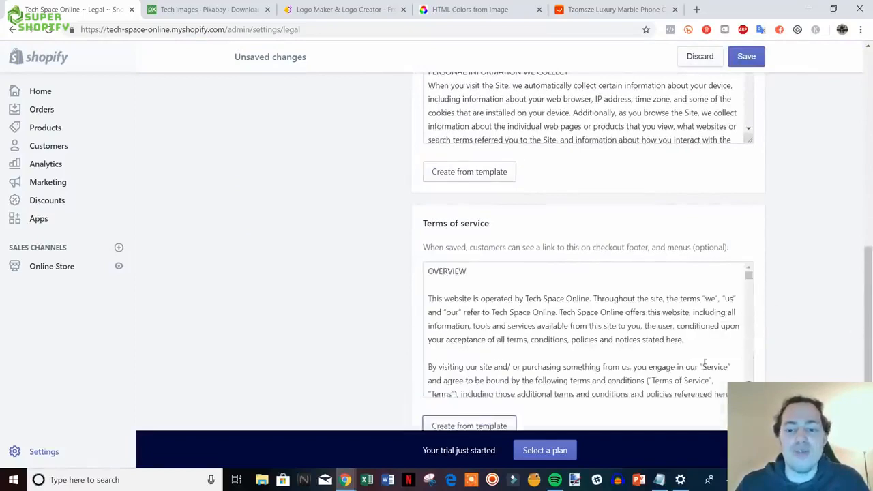
- Review the generated policy texts and bring up the Online Store link's context menu
scroll(822, 357, "up", 7)
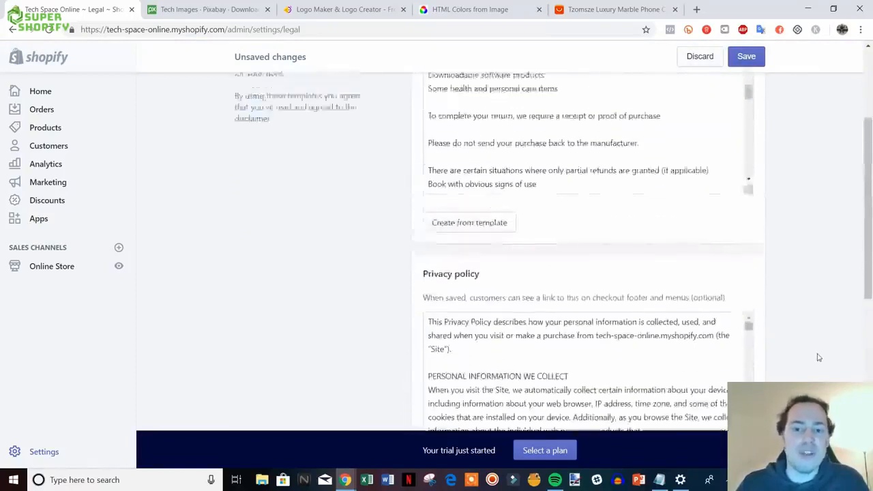
scroll(775, 323, "down", 1)
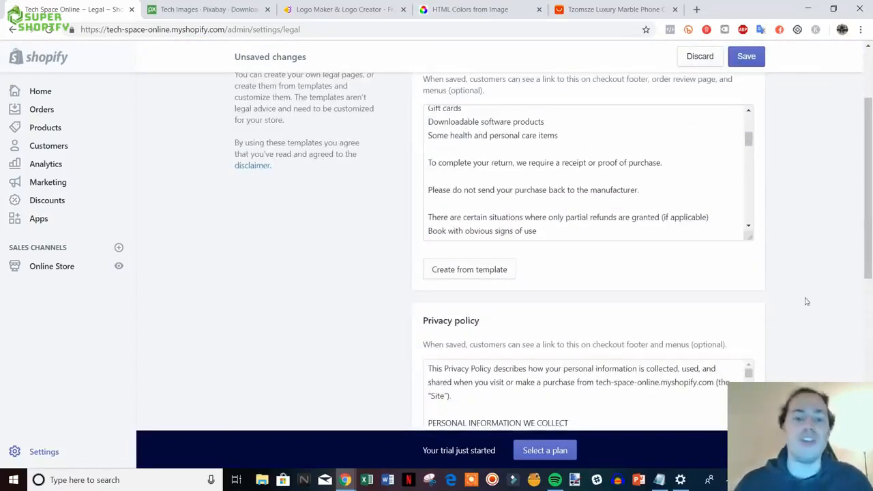
scroll(833, 293, "up", 1)
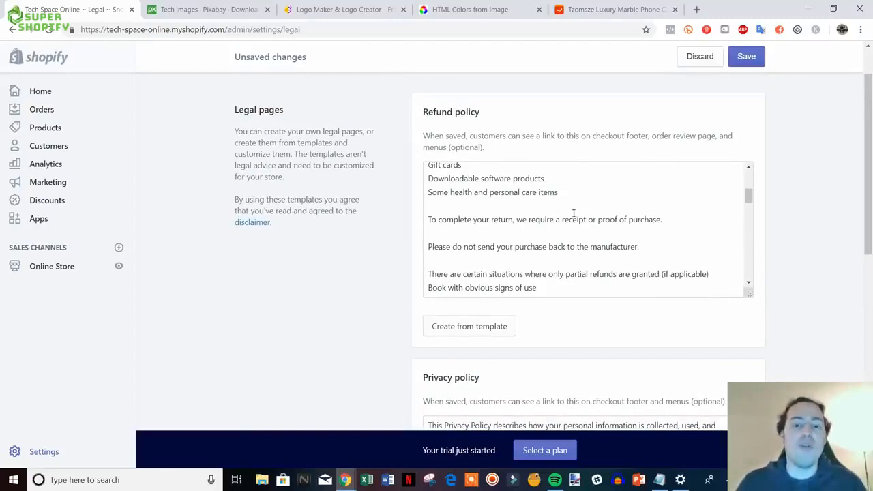
scroll(838, 265, "down", 4)
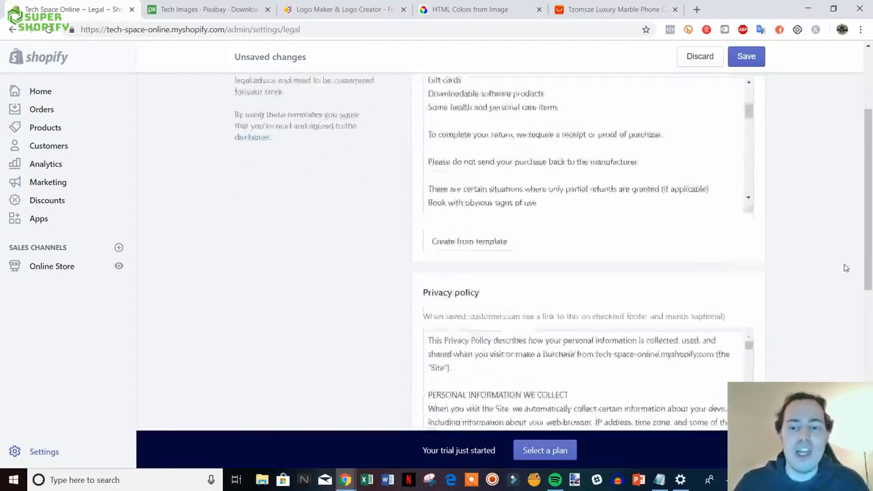
scroll(822, 273, "down", 2)
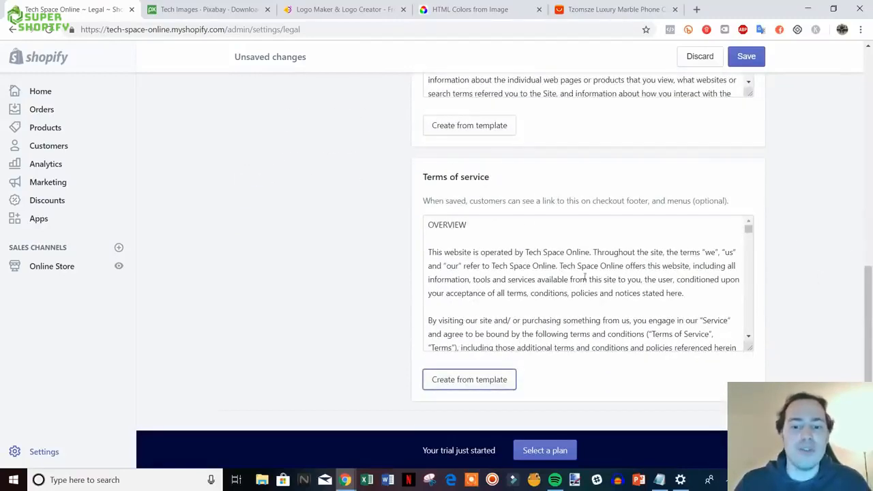
scroll(831, 313, "up", 1)
scroll(375, 287, "down", 1)
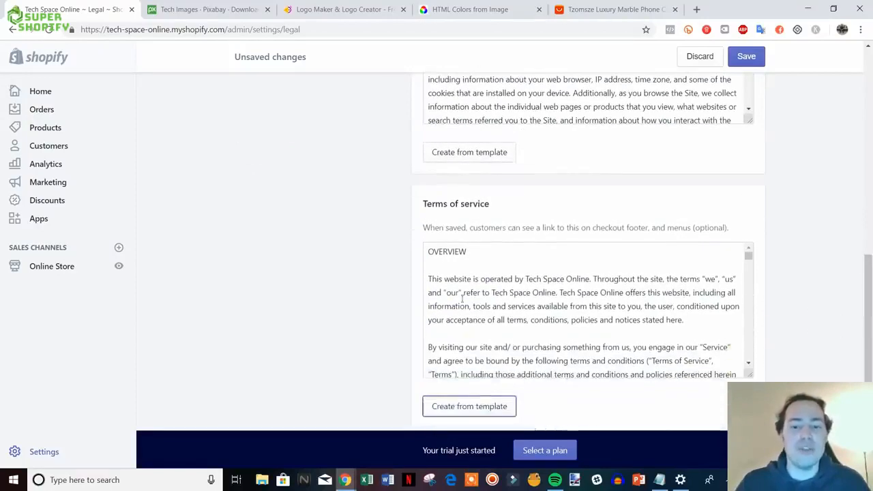
scroll(603, 306, "up", 2)
scroll(784, 328, "up", 6)
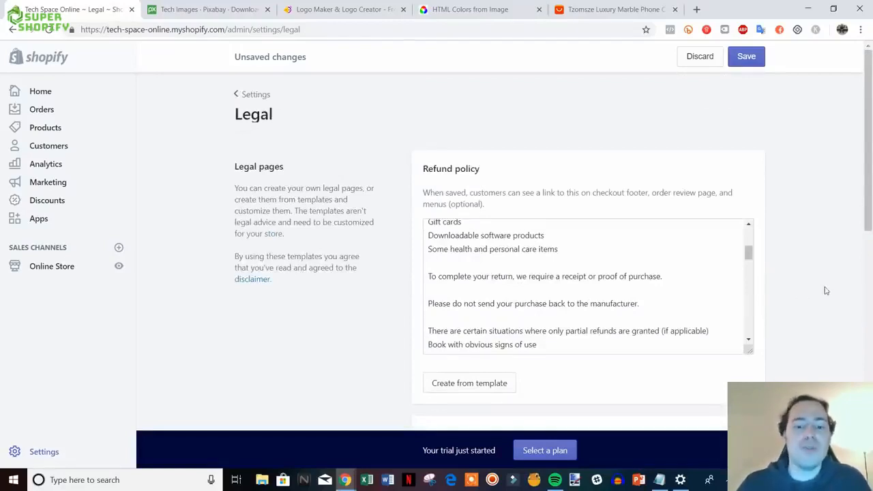
scroll(828, 285, "down", 1)
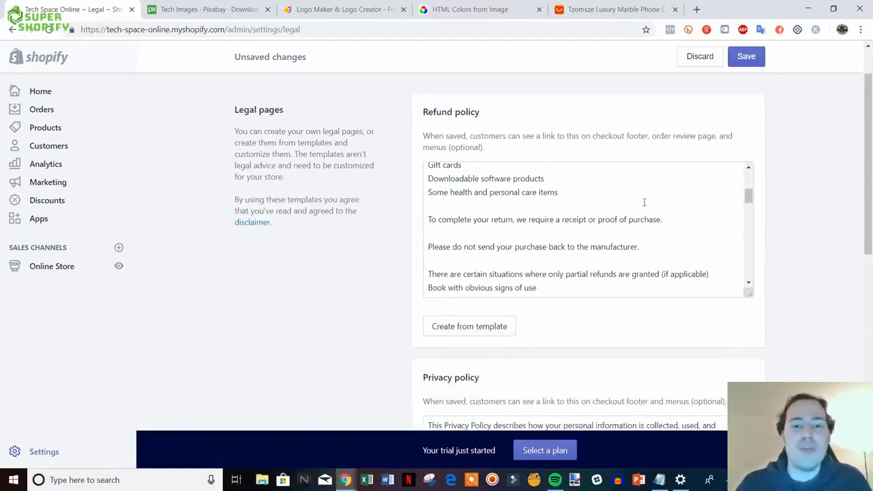
scroll(818, 298, "down", 2)
left_click_drag(870, 241, 831, 163)
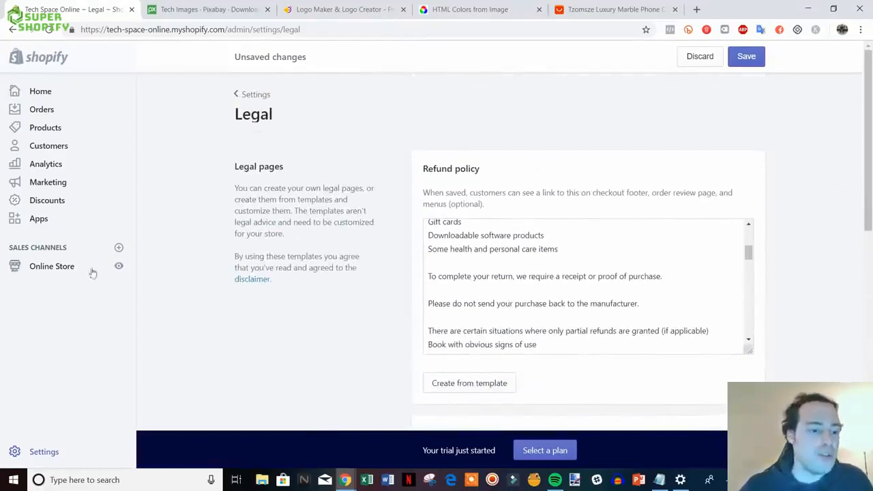
right_click(40, 271)
- Open Online Store in a new tab and start a new page titled Refund Policy
left_click(55, 277)
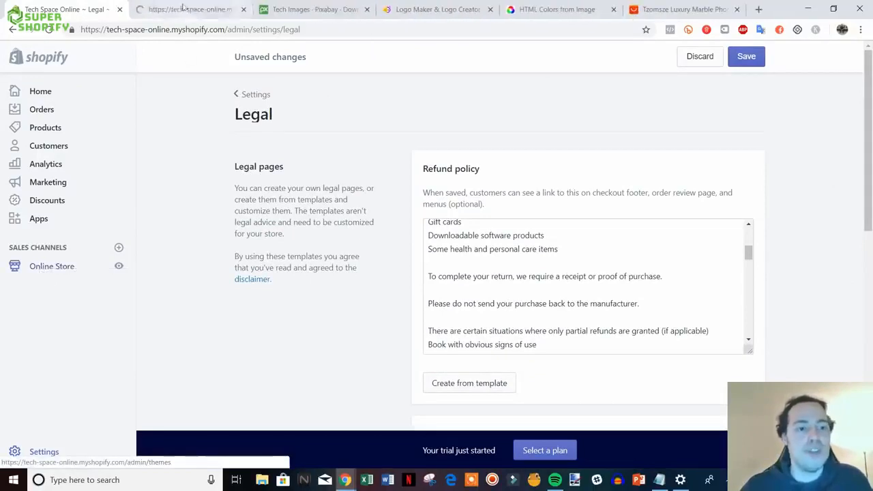
left_click(181, 5)
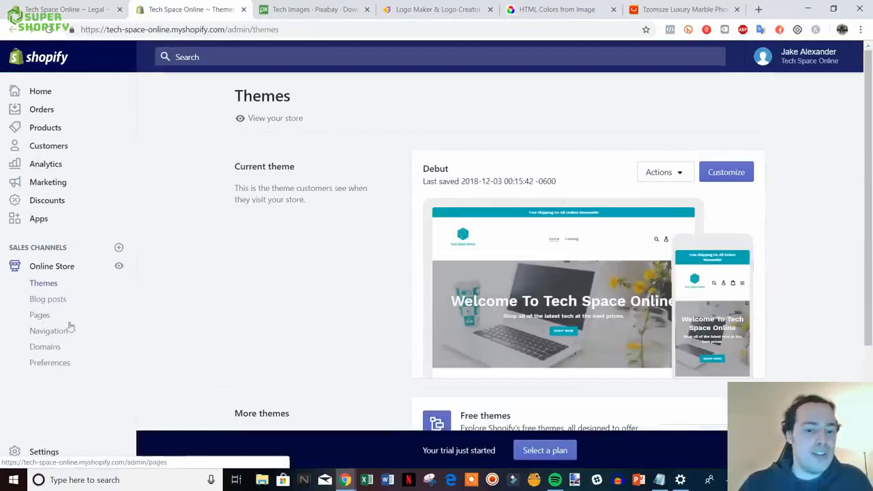
left_click(40, 317)
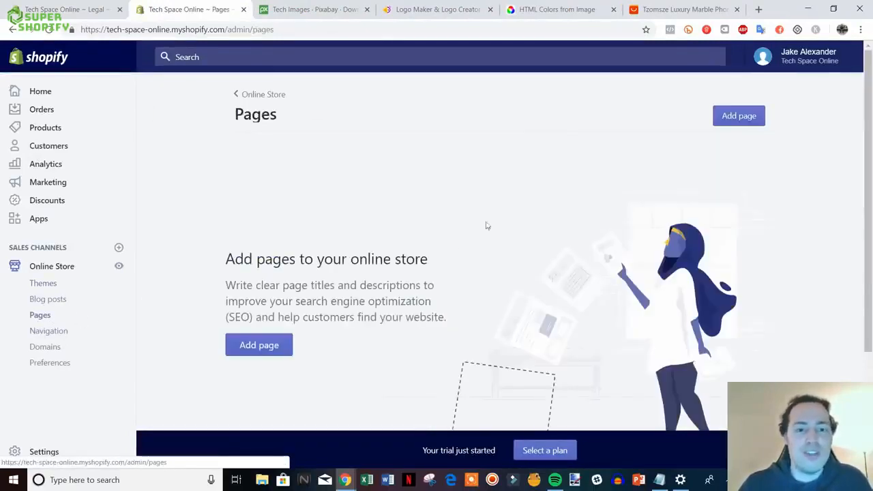
left_click(252, 345)
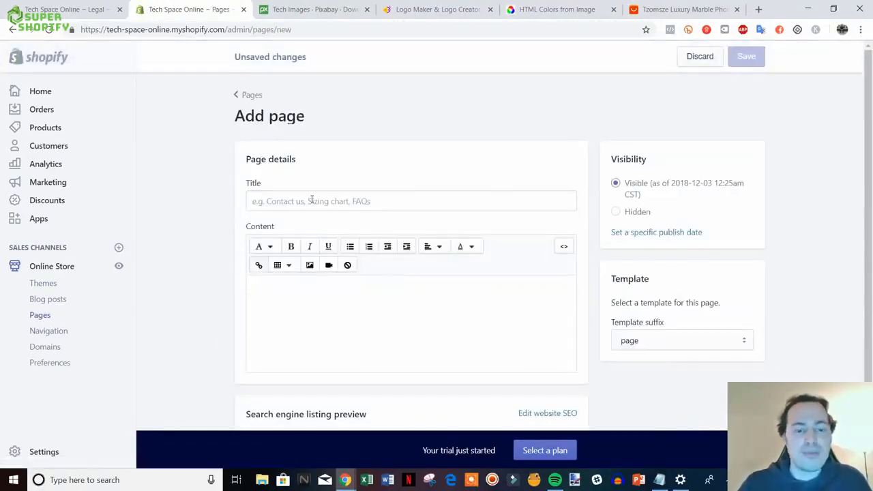
left_click(311, 199)
type("Ret")
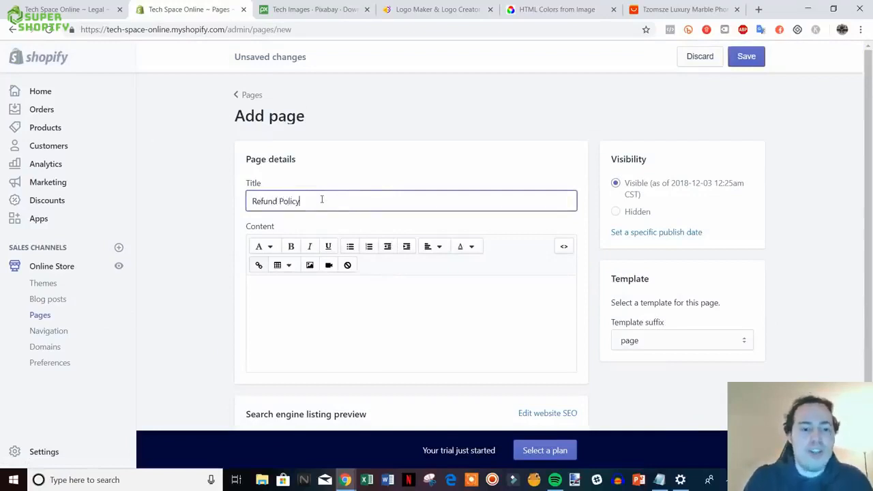
- Paste the Legal refund policy text into the page content and save the page
left_click(95, 9)
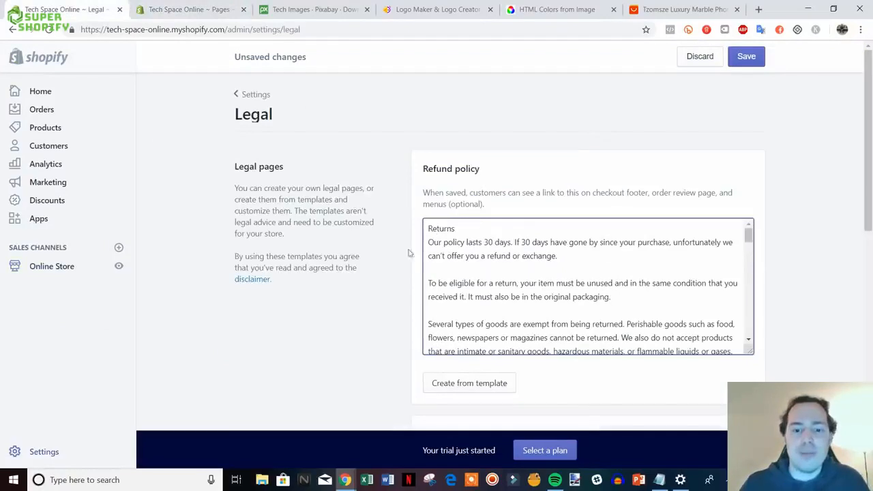
left_click_drag(426, 229, 491, 351)
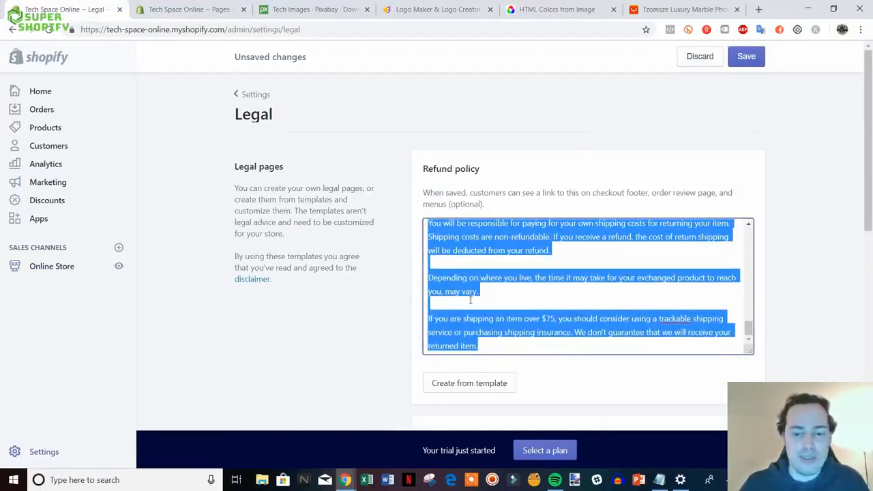
key("ctrl+Tab")
left_click(280, 304)
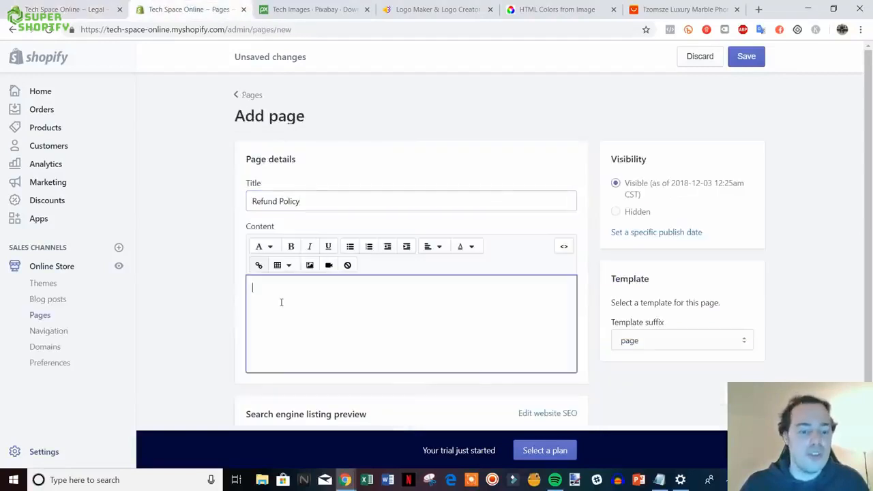
key("ctrl+v")
scroll(868, 273, "down", 3)
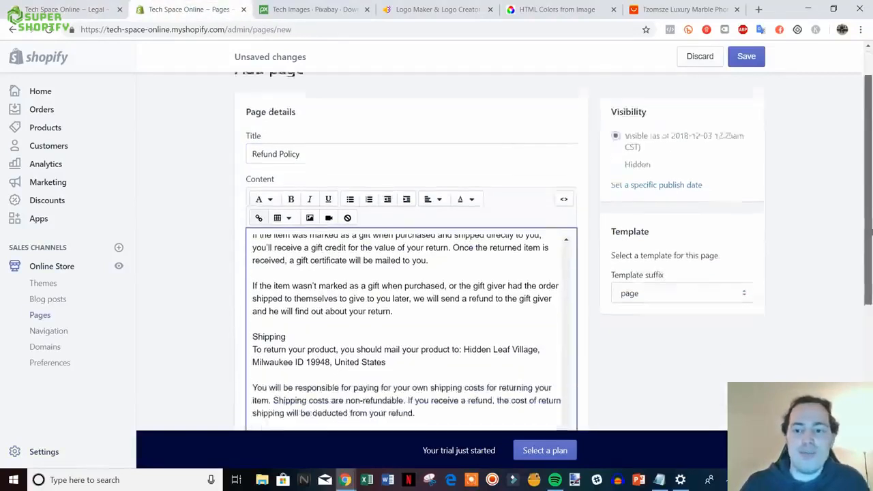
scroll(820, 287, "down", 2)
scroll(821, 286, "up", 3)
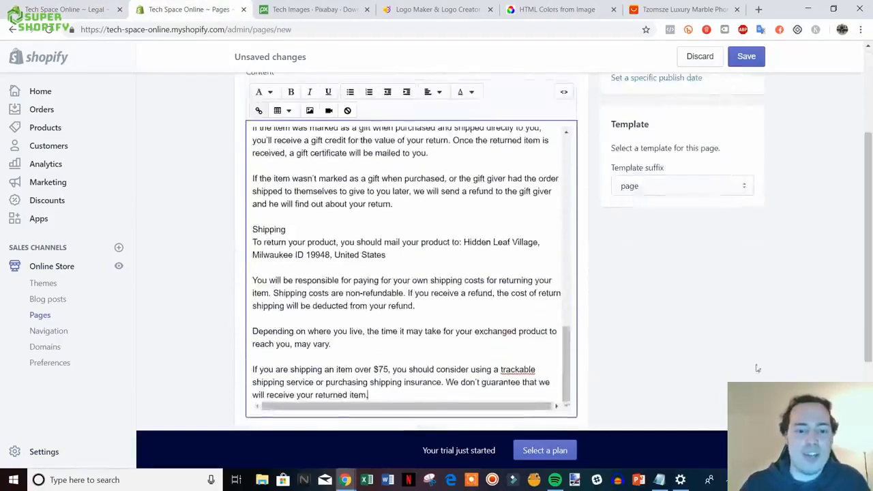
scroll(820, 286, "up", 3)
left_click(746, 56)
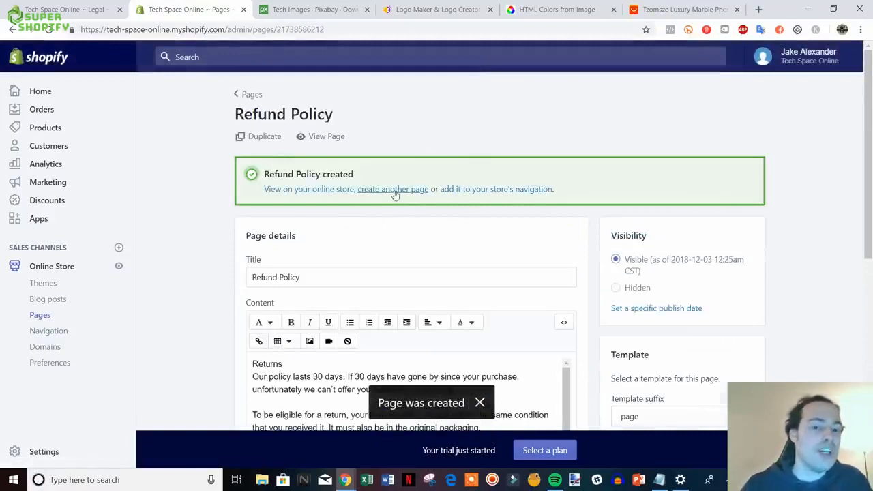
left_click(394, 189)
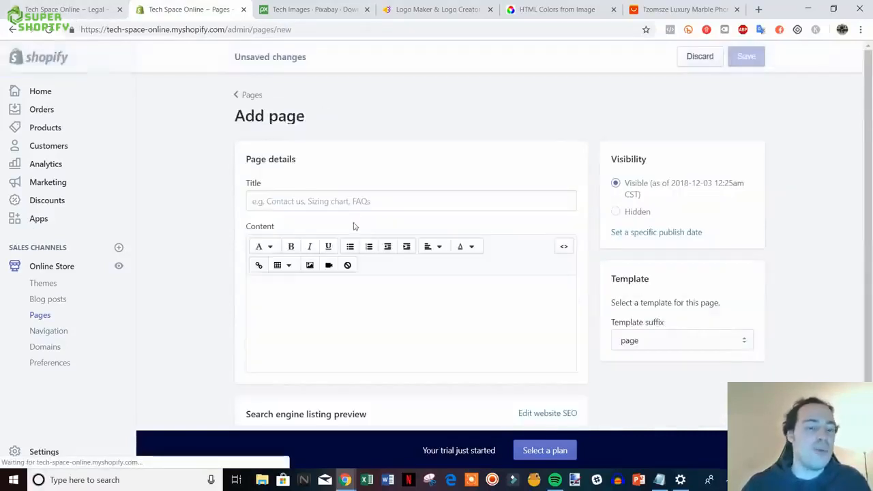
- Create a Privacy Policy page containing the copied privacy template text and save it
type("P")
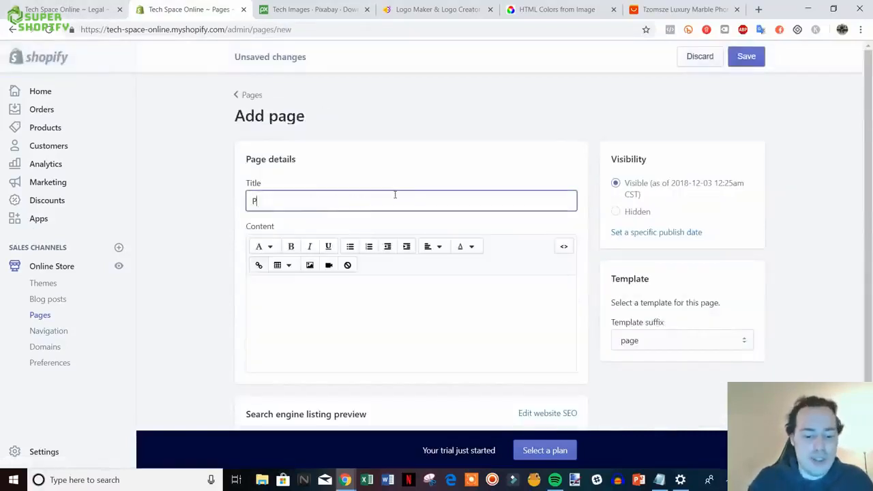
type("rivacy Policy")
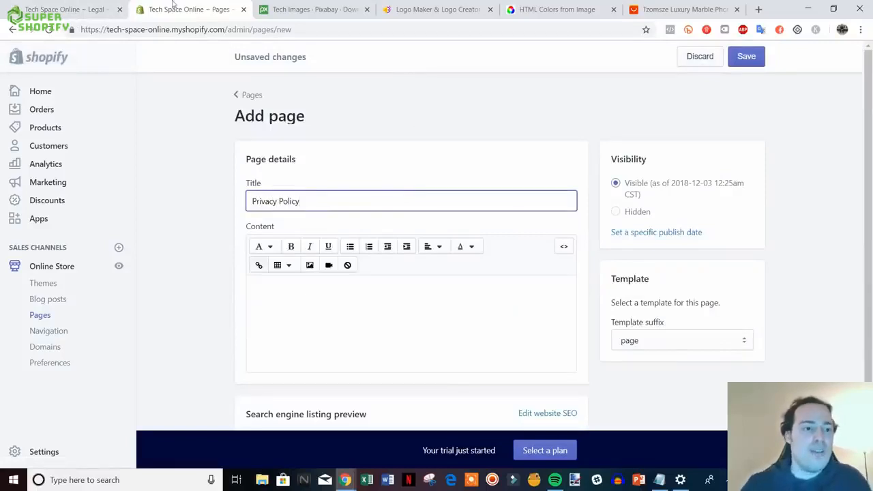
left_click(68, 9)
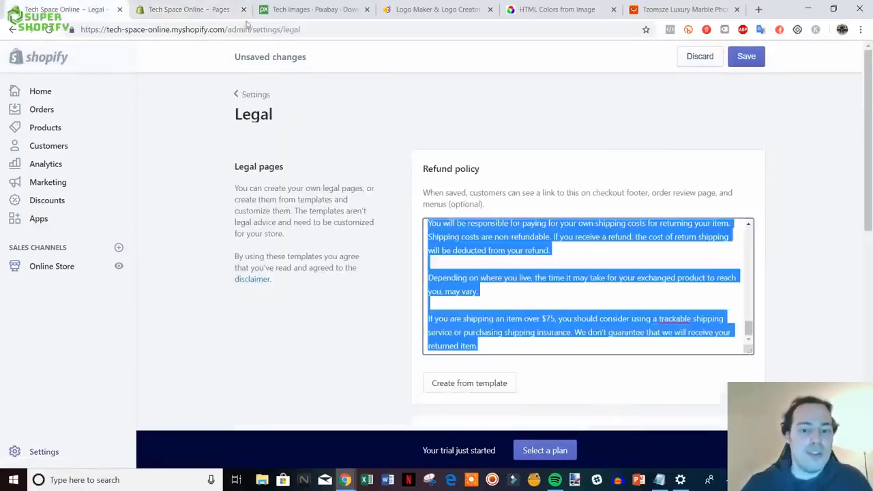
scroll(831, 263, "down", 3)
scroll(830, 263, "down", 1)
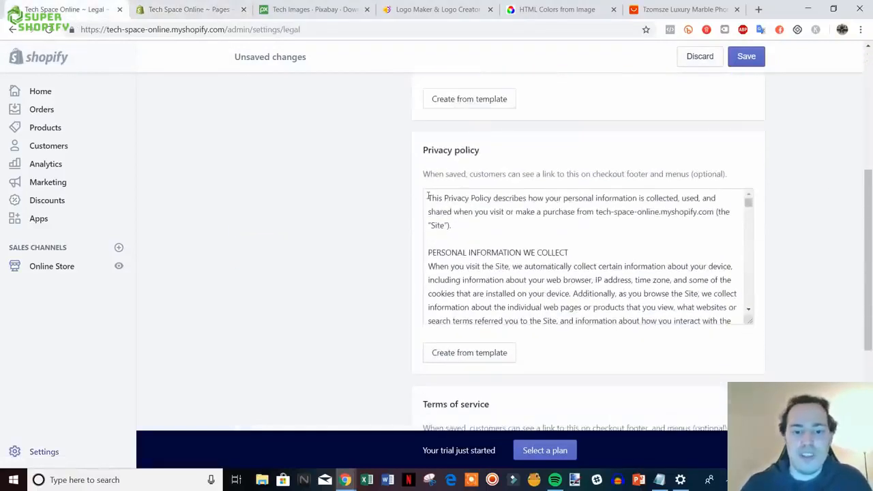
left_click_drag(427, 196, 739, 339)
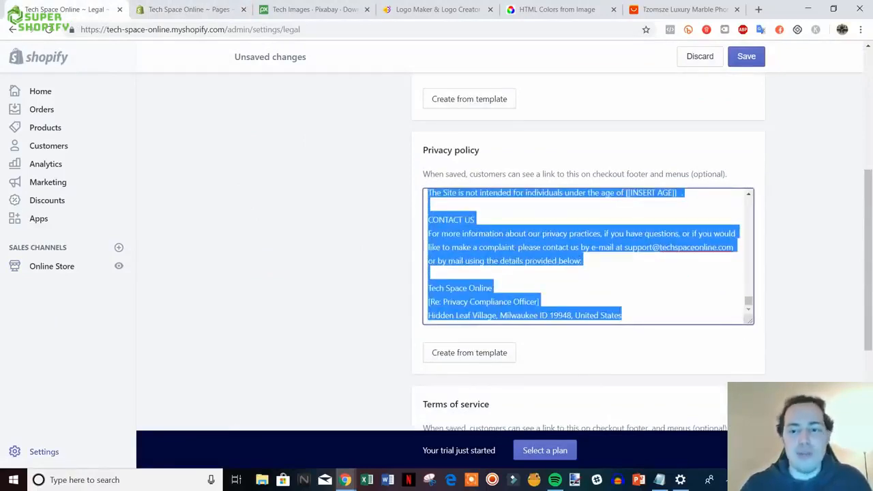
left_click(181, 9)
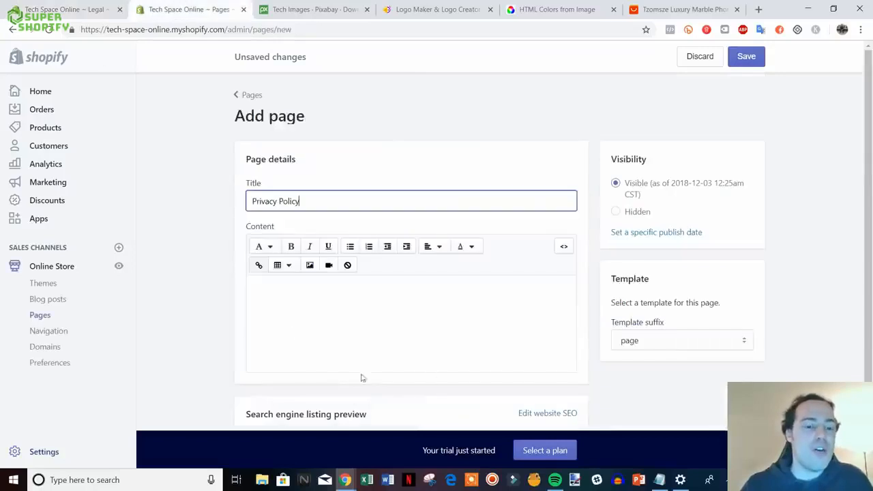
left_click(283, 298)
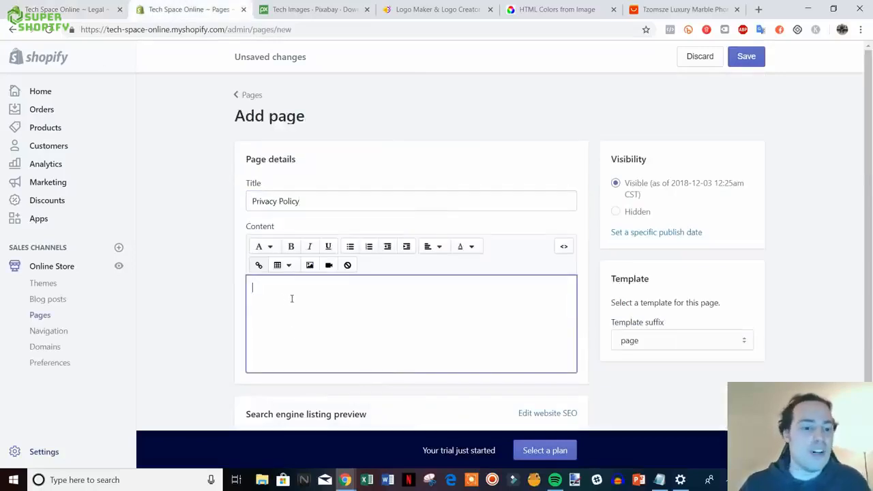
key("ctrl+v")
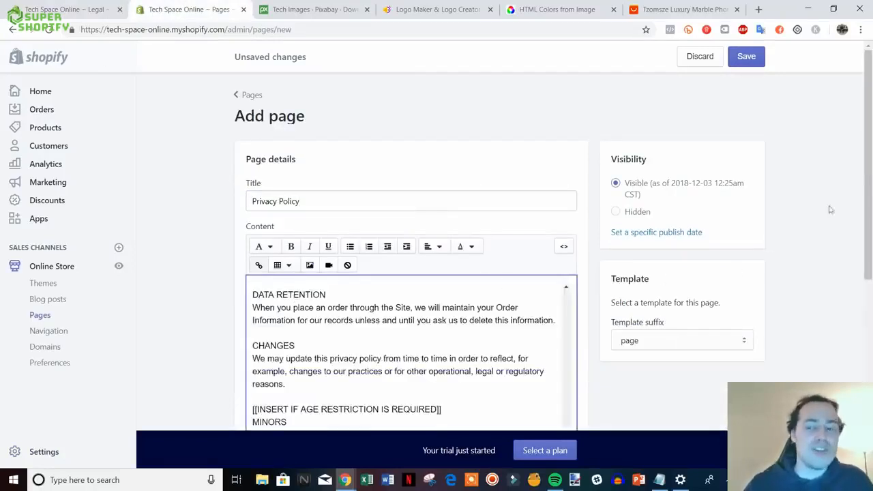
left_click(745, 56)
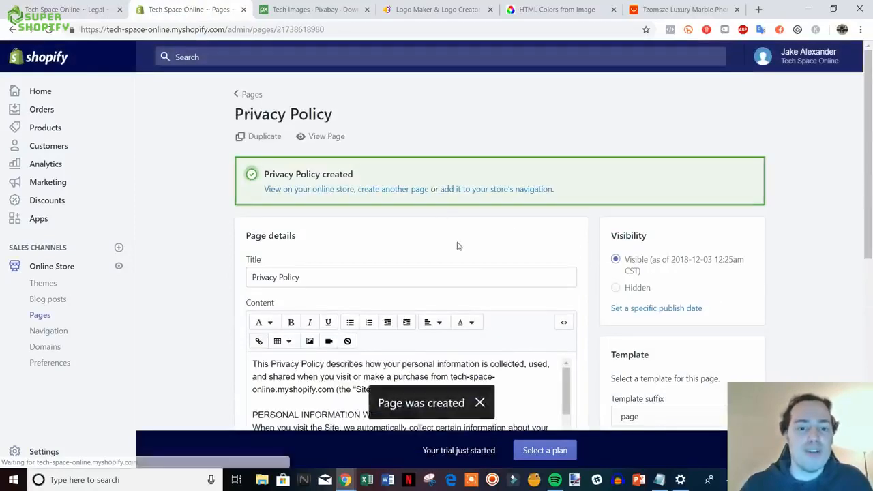
left_click(390, 190)
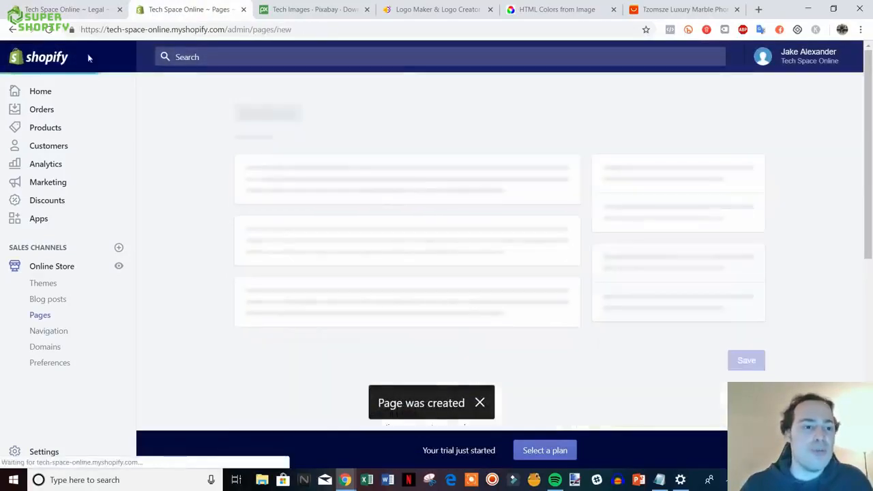
- Create a Terms Of Service page with the Legal terms text pasted in and save it
left_click(69, 9)
scroll(792, 353, "down", 3)
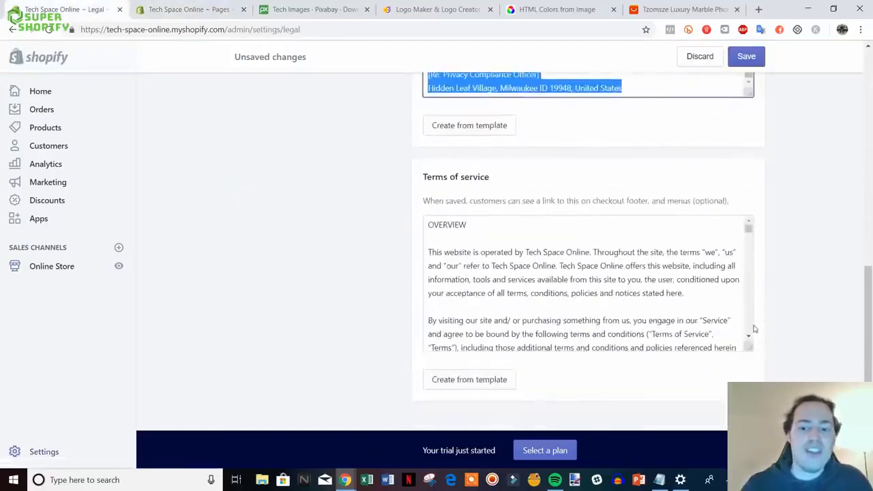
left_click_drag(430, 226, 756, 376)
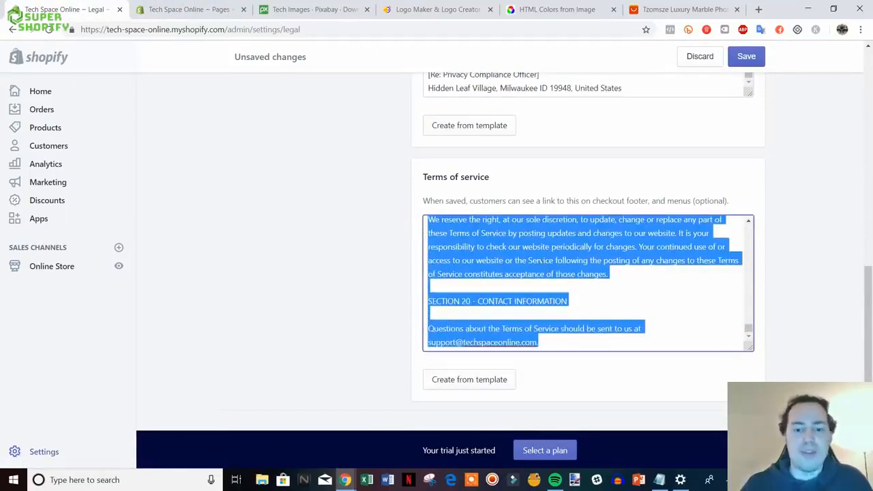
left_click(156, 7)
left_click(302, 195)
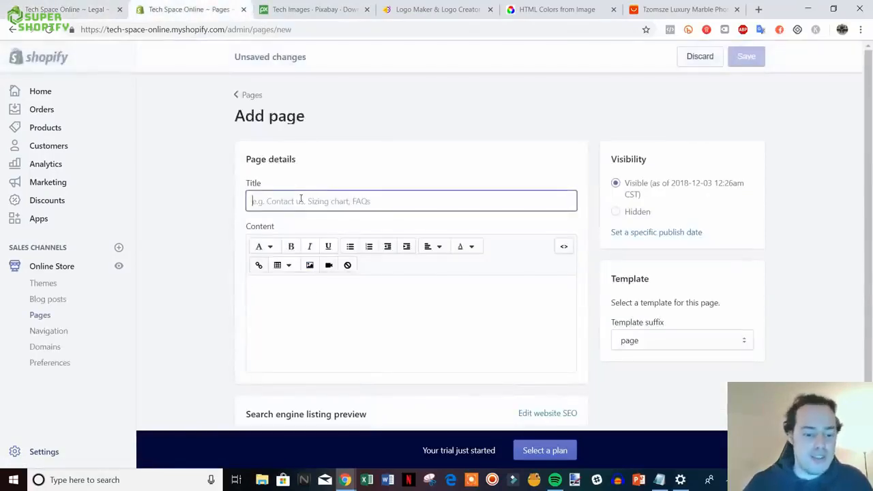
type("Terms Of Service")
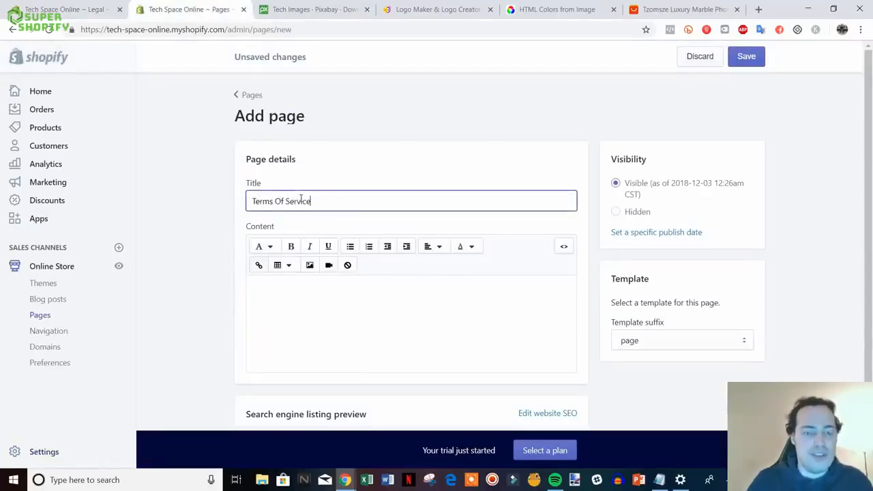
left_click(335, 294)
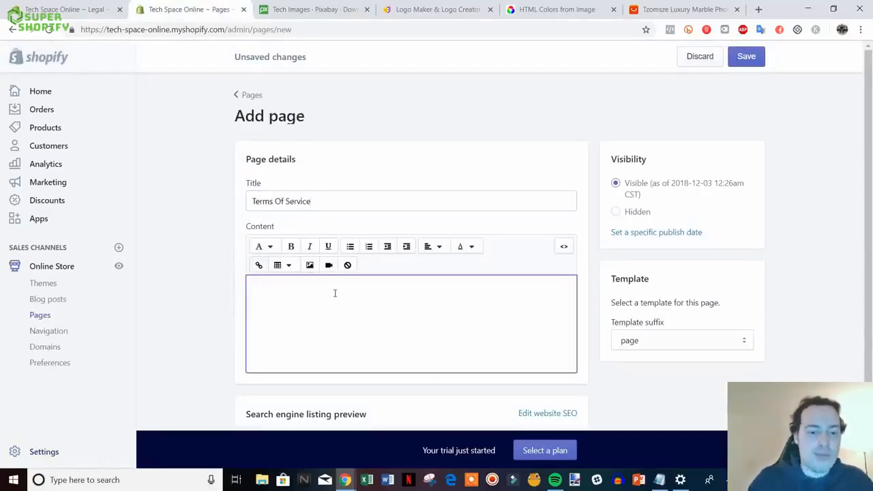
key("ctrl+v")
left_click(734, 58)
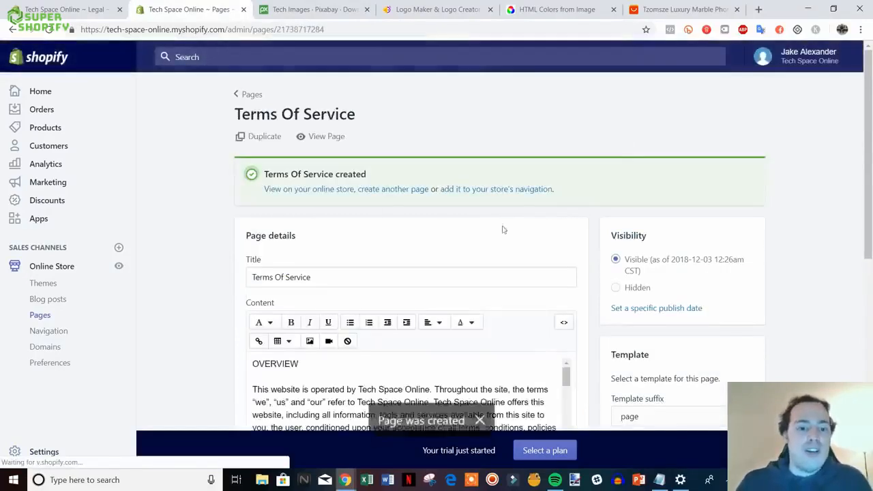
- View the Terms Of Service page in the storefront, then save and close the Legal settings
scroll(543, 237, "up", 1)
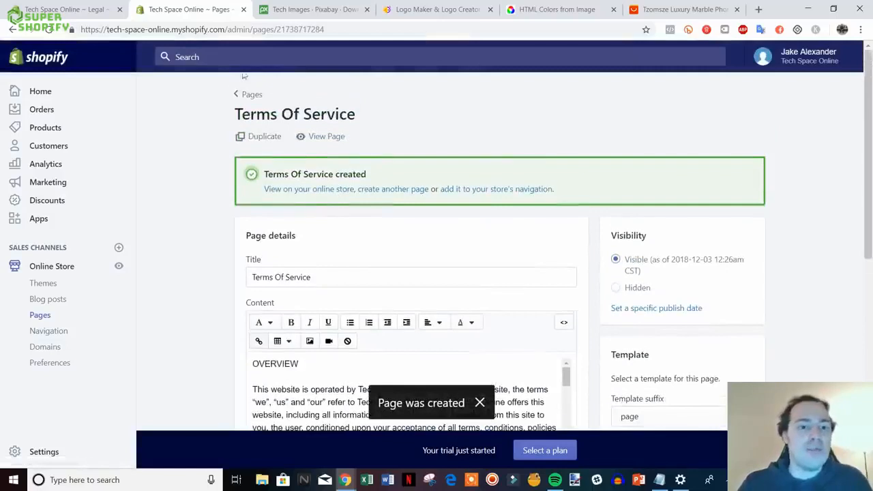
left_click(334, 138)
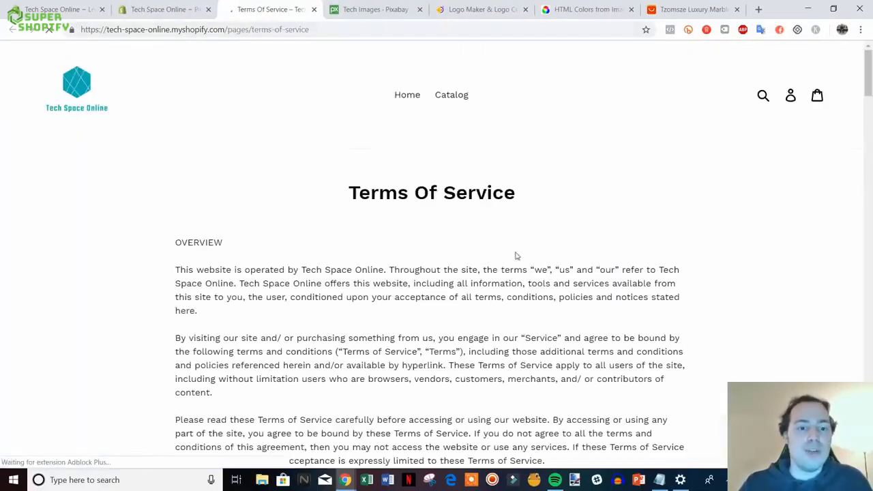
mouse_move(869, 80)
left_mouse_down()
mouse_move(870, 404)
mouse_move(868, 77)
left_mouse_up()
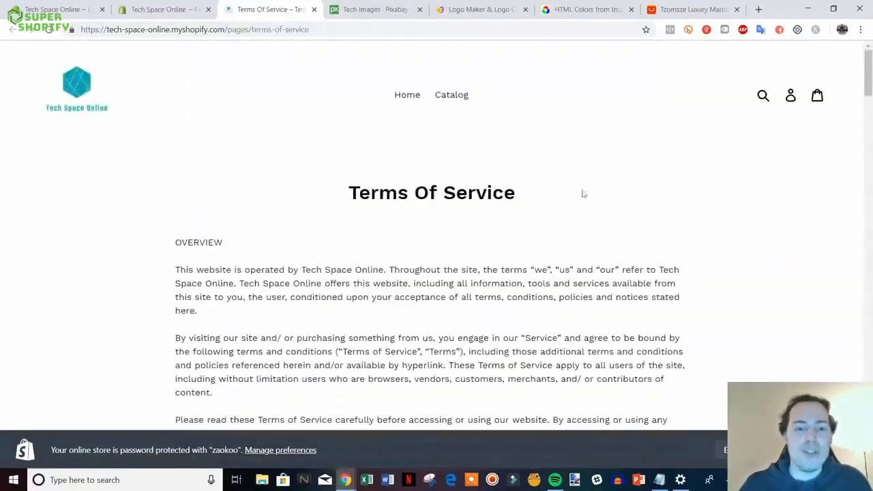
left_click(314, 9)
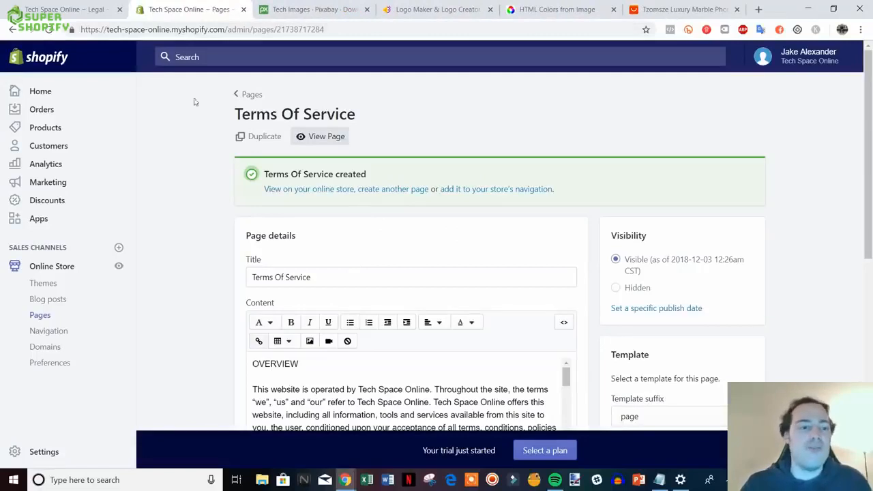
left_click(71, 10)
scroll(743, 287, "up", 3)
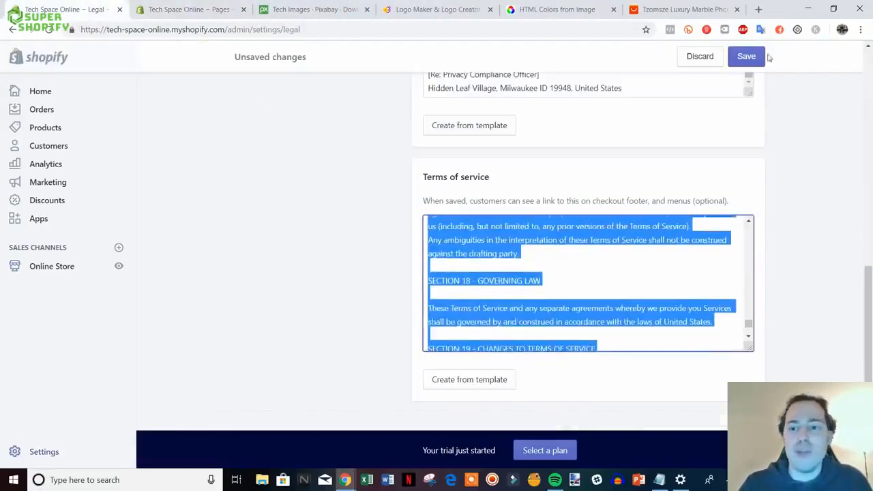
left_click(746, 56)
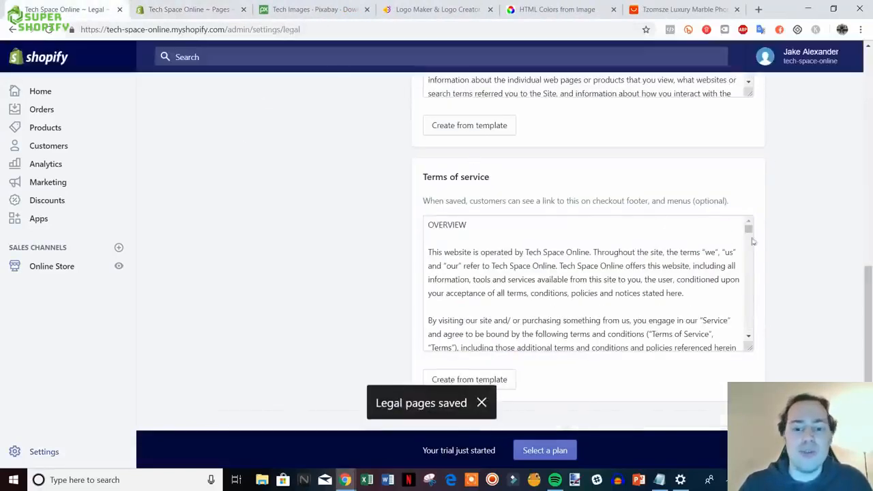
left_click(120, 10)
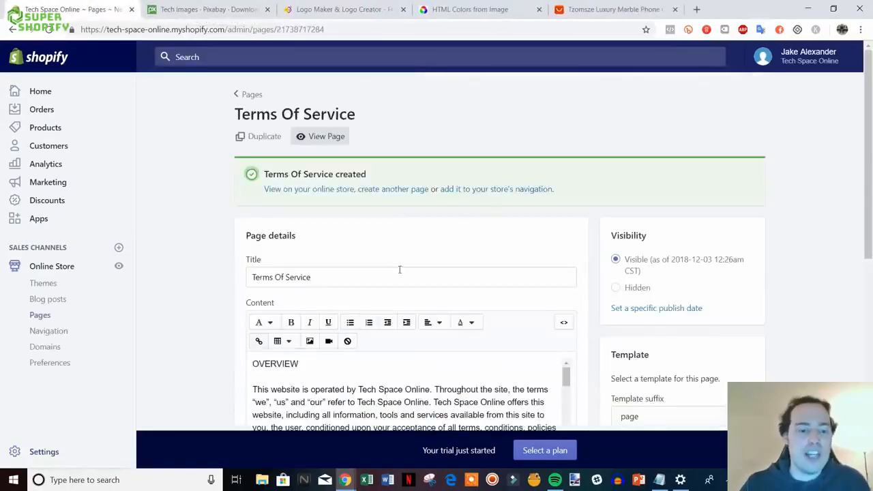
- Create a Contact Us page using the page.contact template and save it
left_click(386, 190)
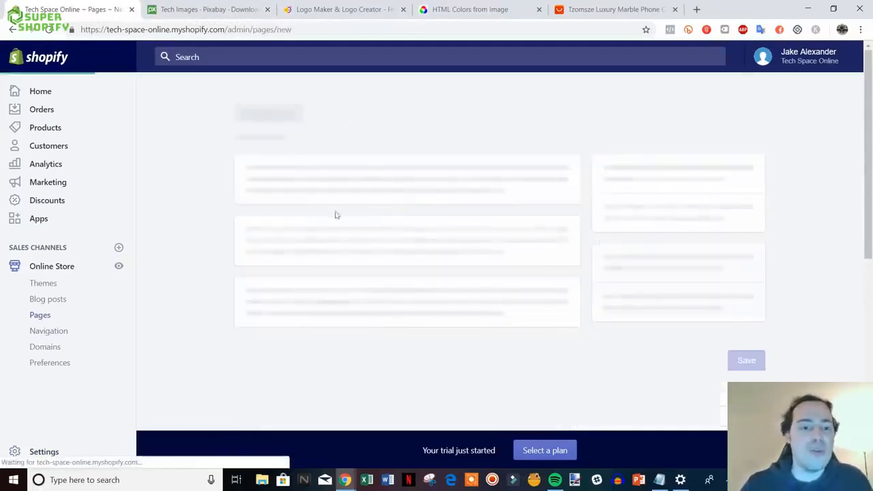
left_click(352, 203)
type("Contact Us")
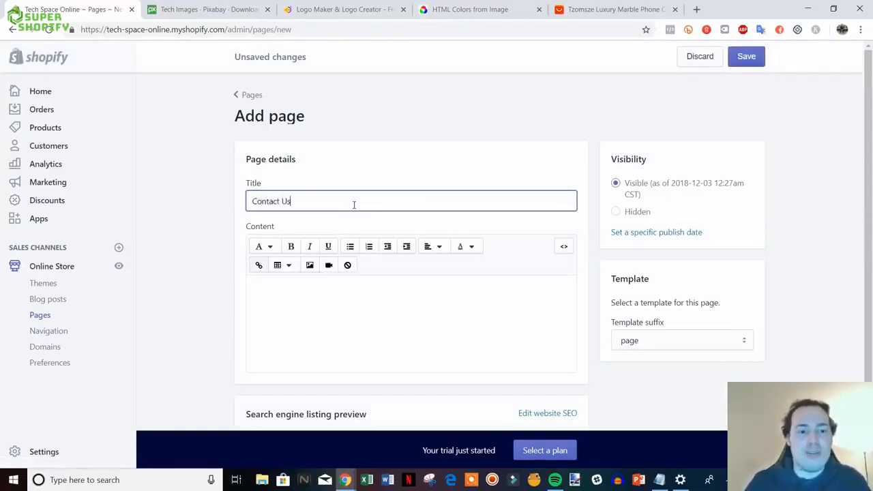
left_click(791, 282)
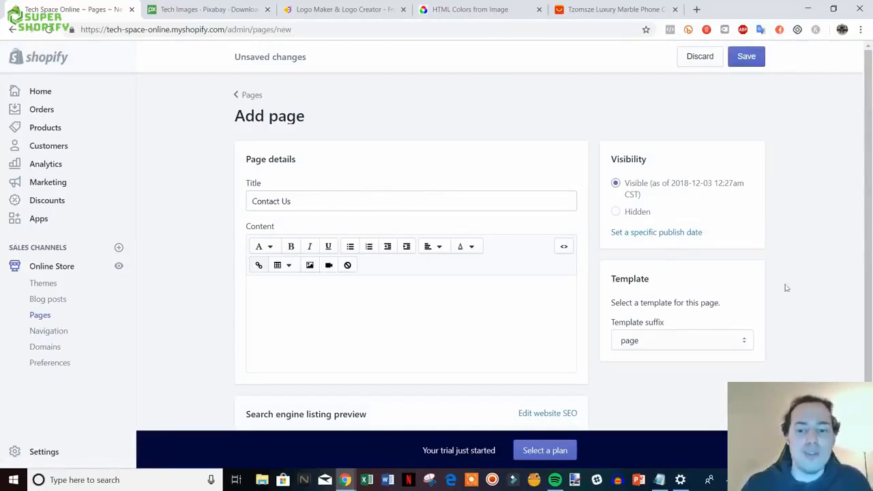
left_click(747, 341)
left_click(671, 368)
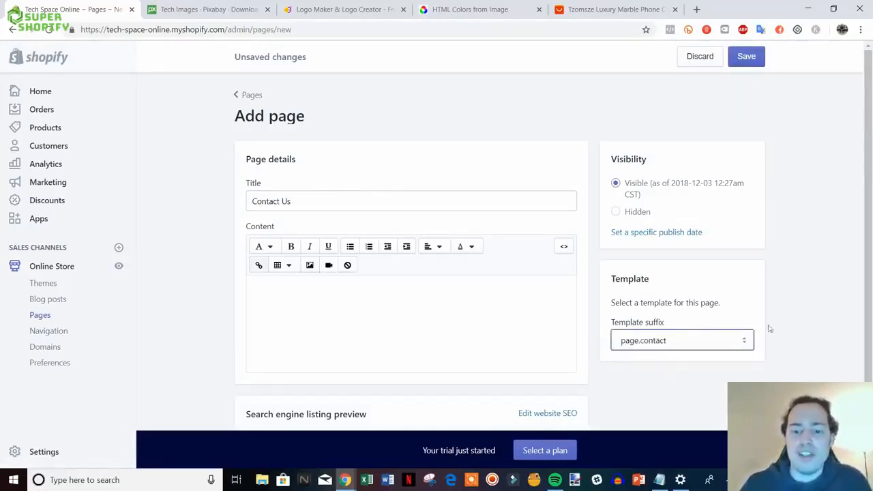
left_click(745, 57)
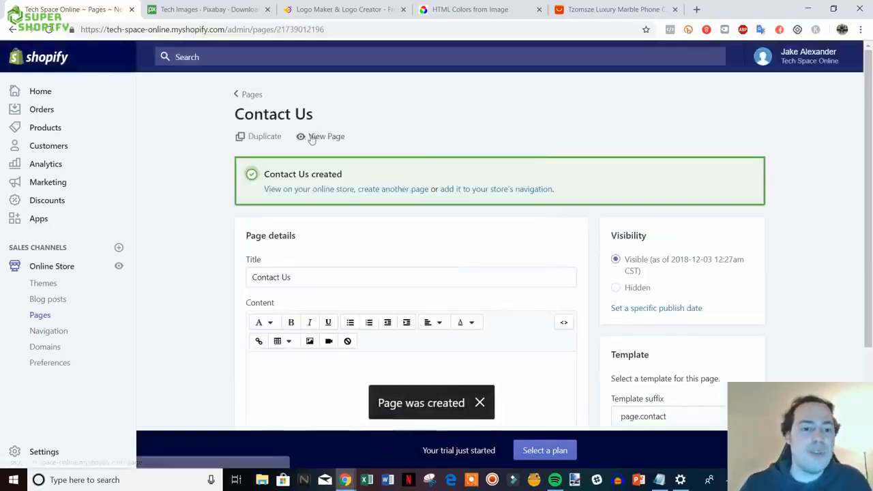
- Preview the Contact Us page's name, email, phone and message form in the storefront
left_click(320, 137)
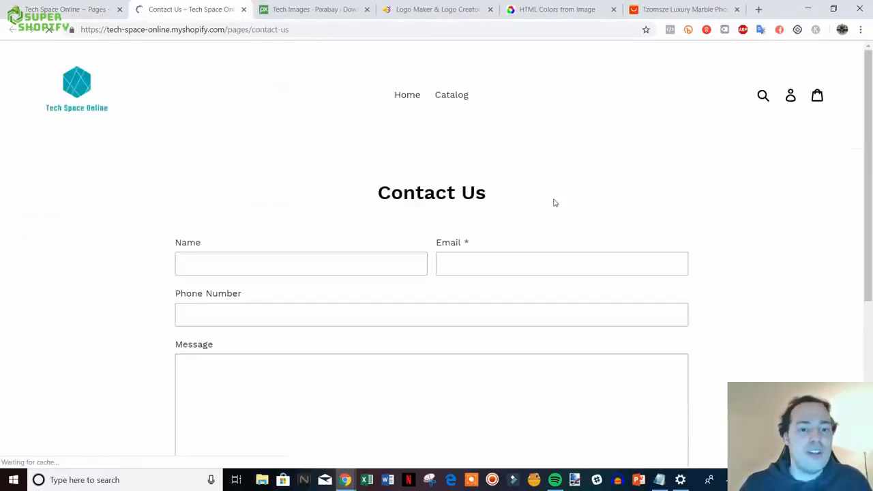
scroll(342, 198, "down", 1)
scroll(342, 198, "down", 1)
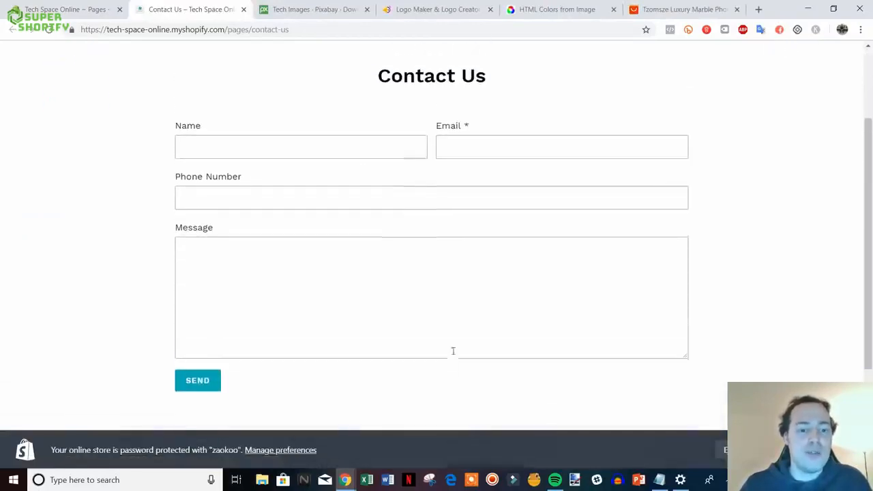
scroll(477, 203, "up", 1)
scroll(477, 203, "down", 1)
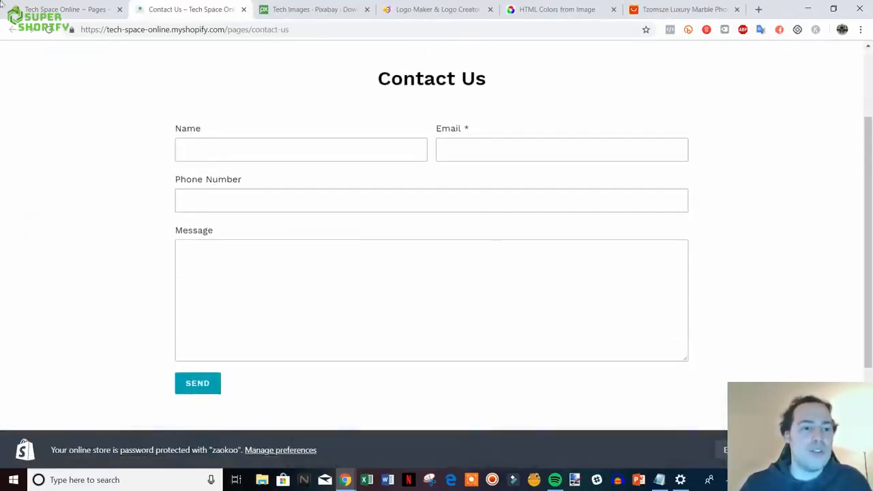
key("ctrl+shift+Tab")
scroll(684, 408, "down", 1)
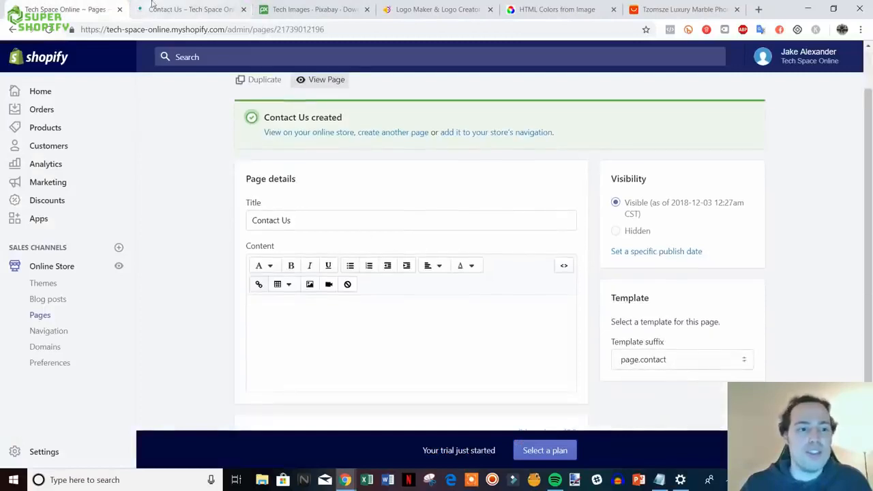
key("ctrl+Tab")
scroll(393, 272, "up", 1)
scroll(522, 266, "down", 1)
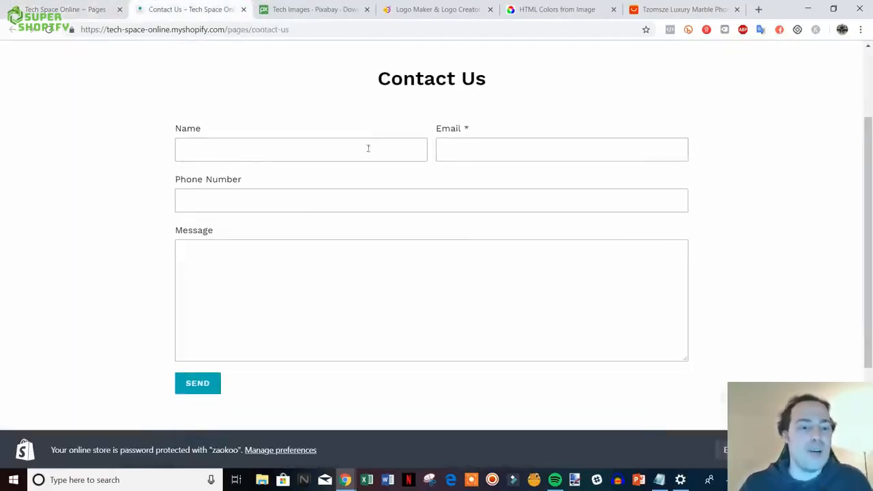
scroll(368, 146, "up", 1)
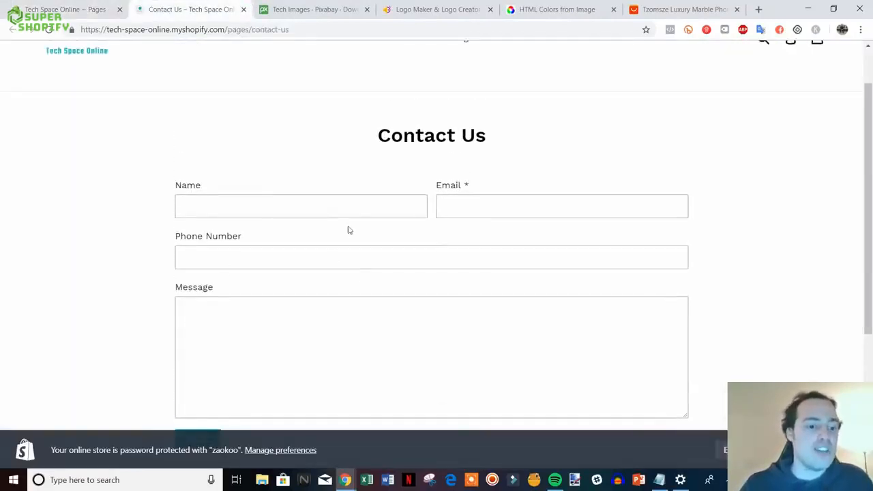
scroll(368, 293, "down", 1)
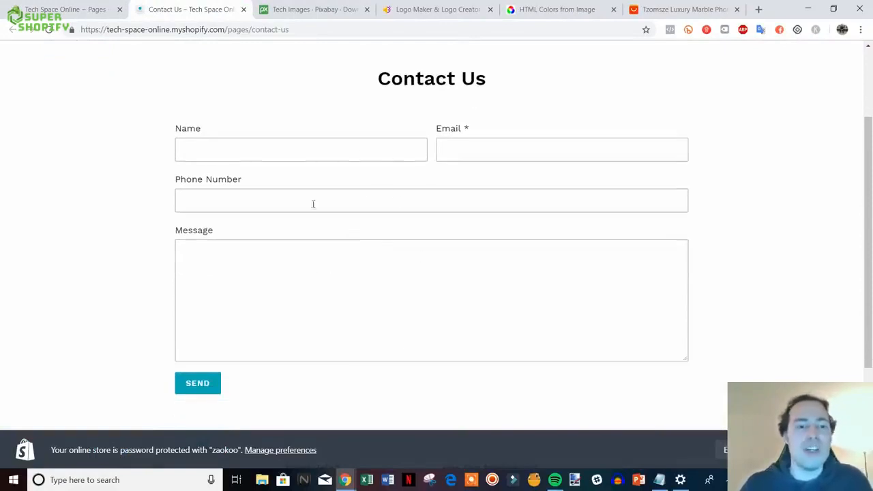
left_click(244, 9)
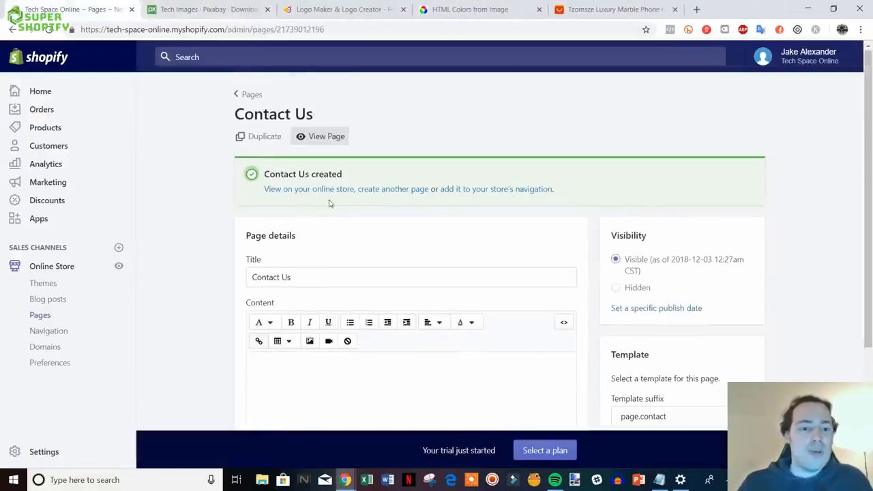
- Save an About Us page with content 'Tell your brand's story. Who are you? Why did you start the company? Etc.'
left_click(403, 191)
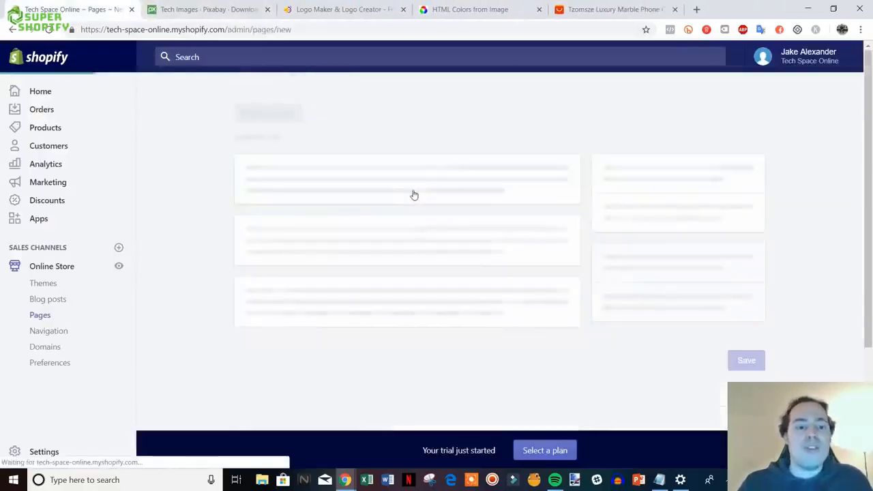
left_click(357, 203)
type("About Us")
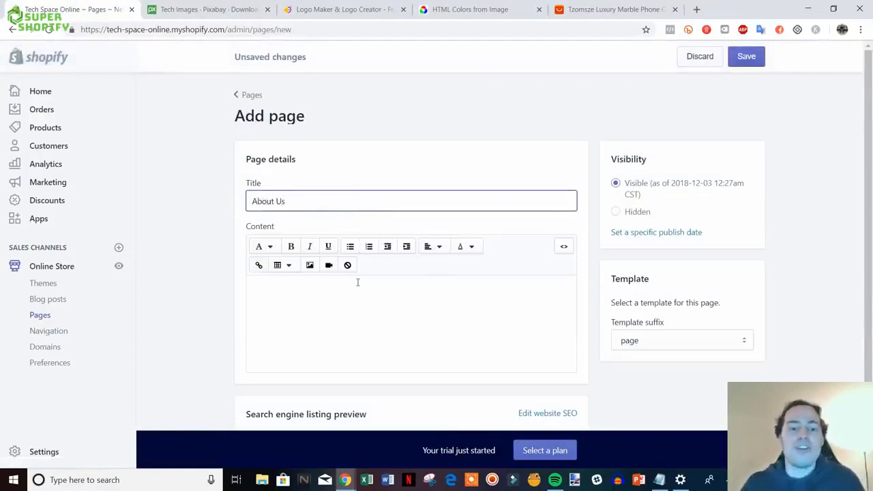
left_click(356, 283)
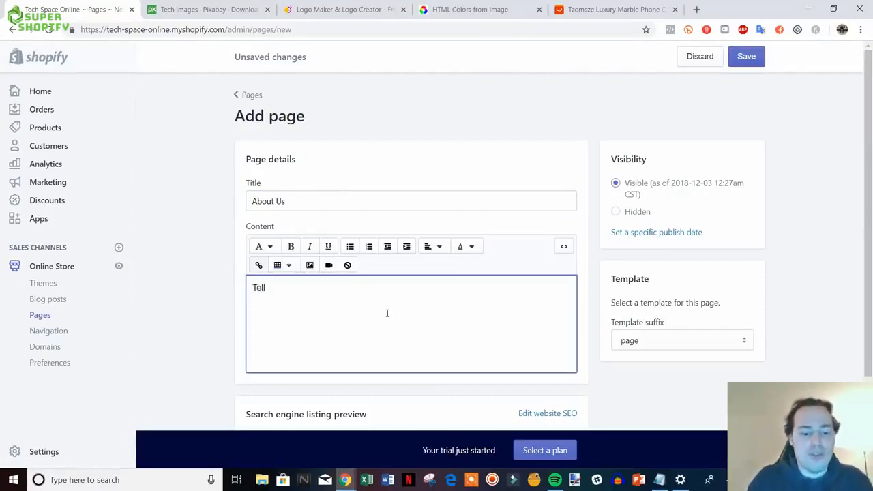
type("your brand's story. Who are you? Why did you")
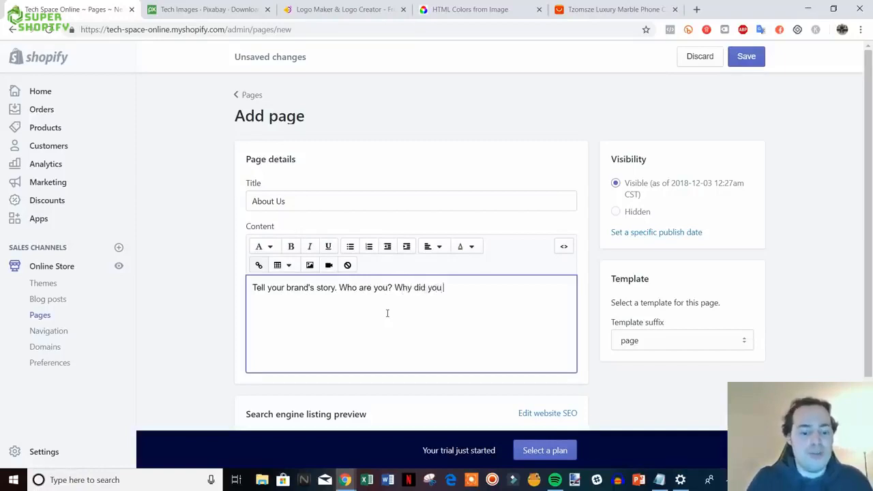
type("he company? Etc.")
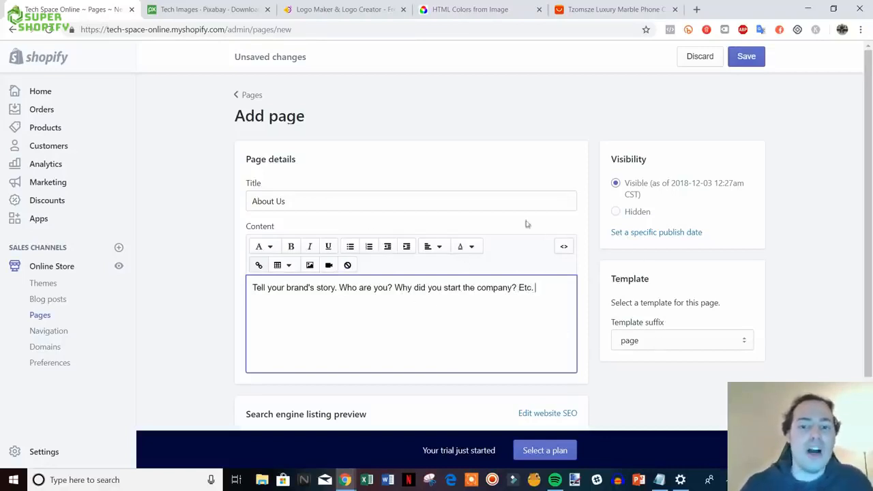
scroll(525, 223, "down", 2)
scroll(681, 253, "up", 2)
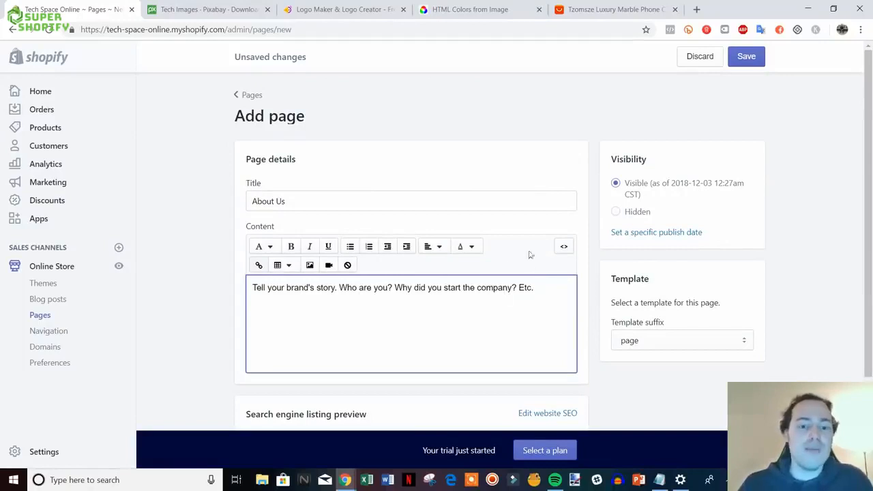
left_click_drag(271, 293, 498, 293)
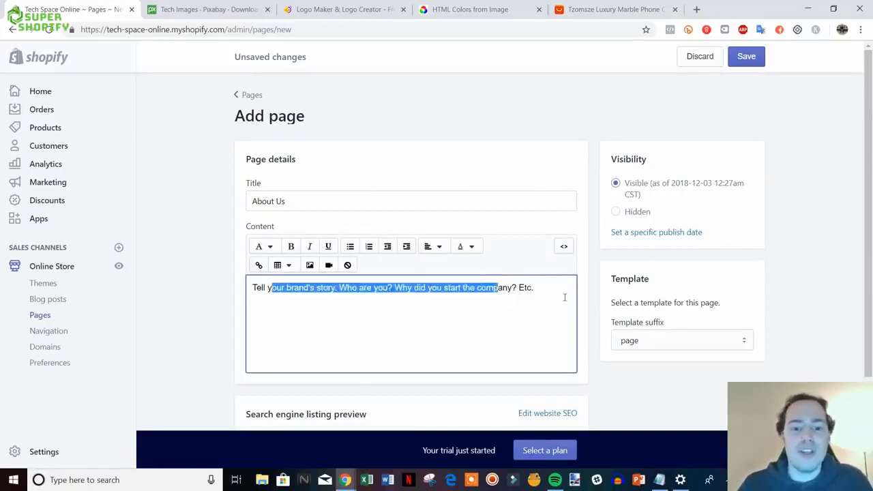
left_click(565, 297)
left_click(738, 57)
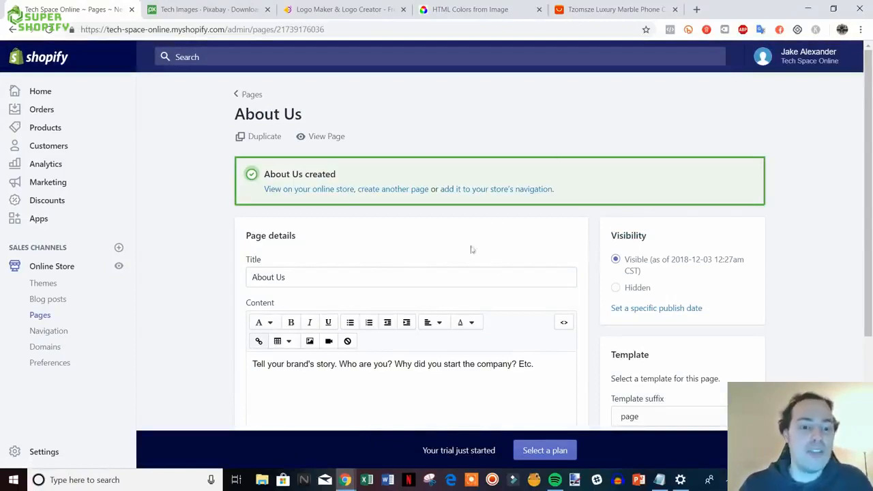
left_click(45, 334)
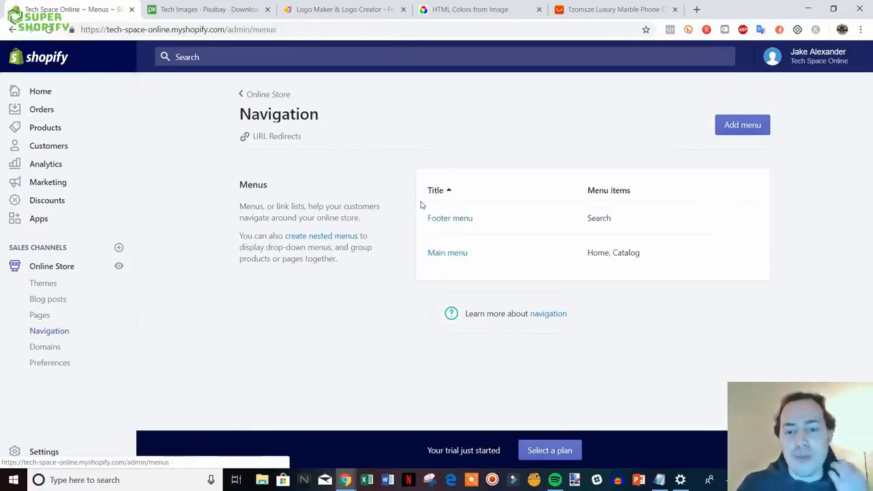
- Add a Main menu item linking to the Contact Us page
left_click(452, 254)
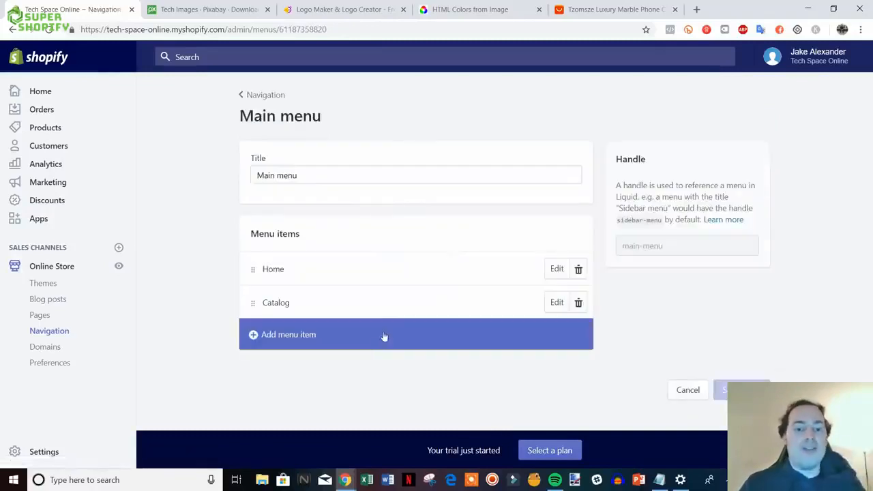
left_click(300, 345)
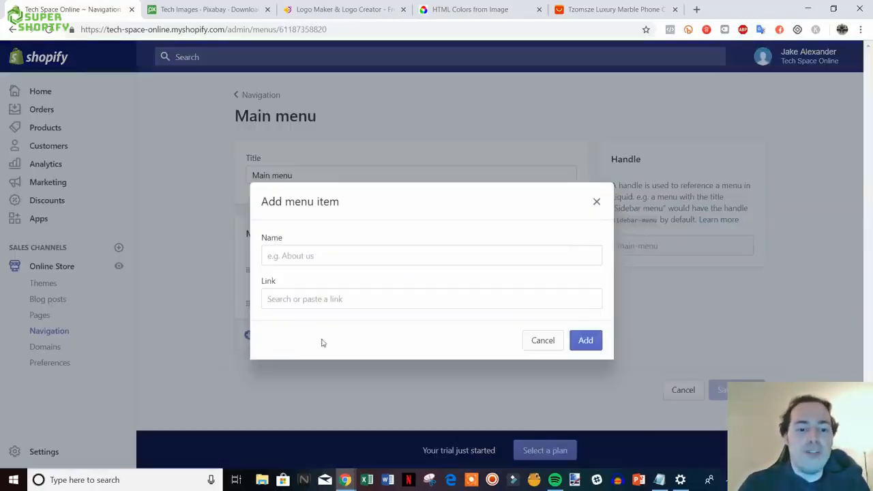
left_click(339, 301)
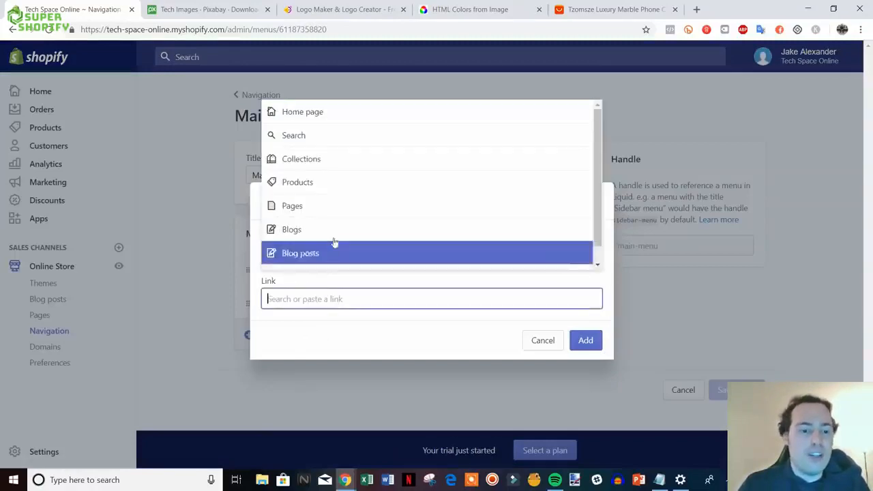
left_click(338, 206)
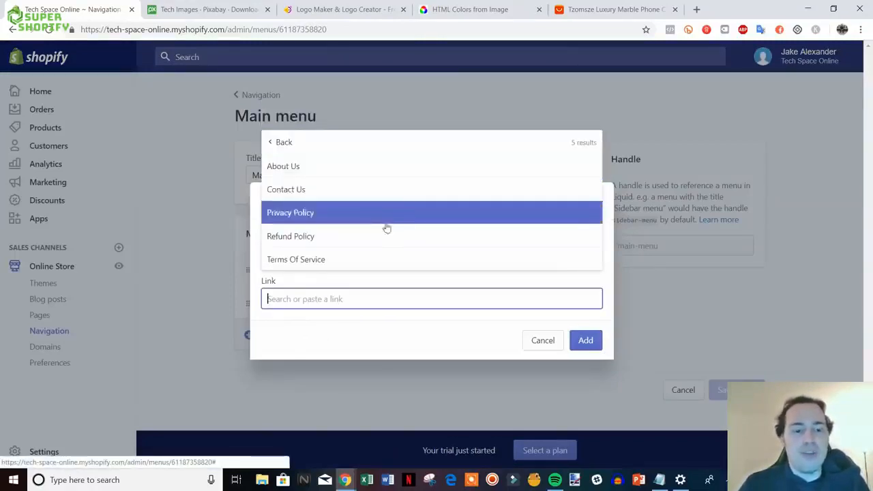
left_click(375, 193)
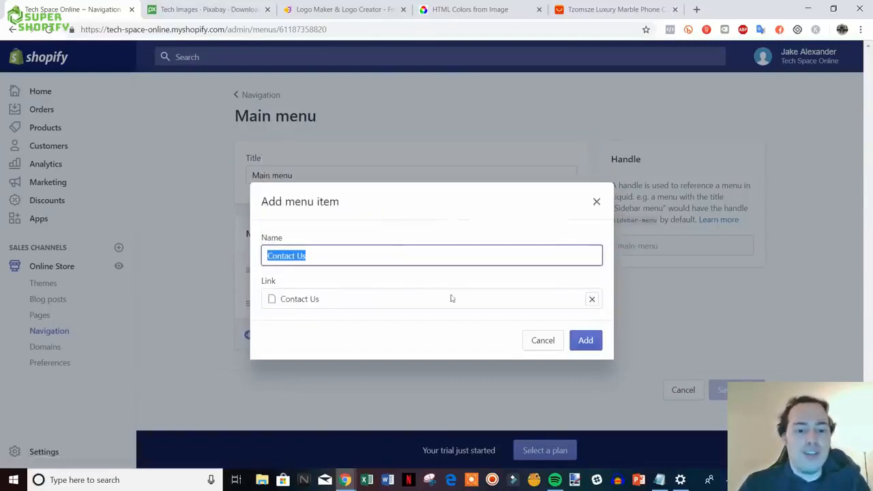
left_click(584, 340)
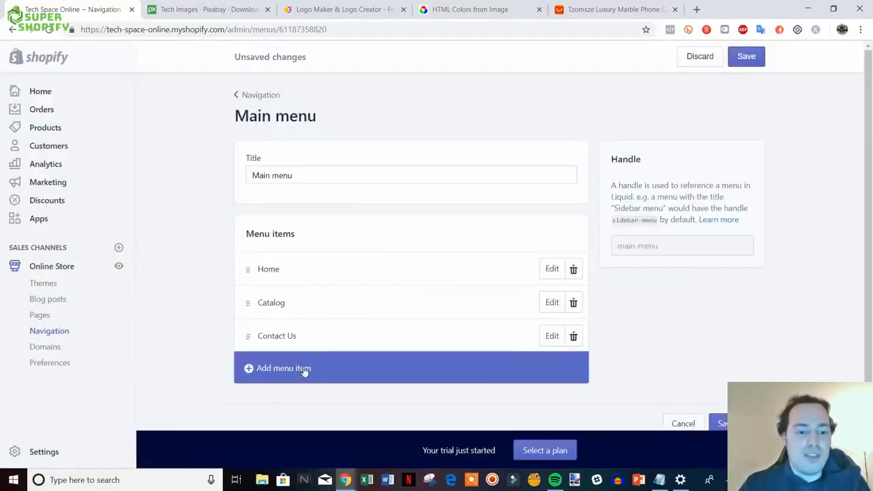
- Add an About Us page item to the Main menu and save the menu
left_click(305, 369)
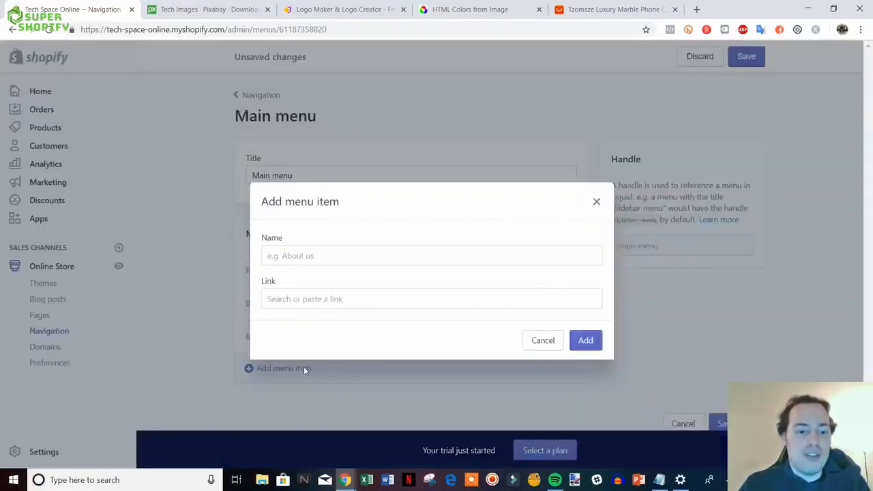
left_click(346, 298)
left_click(344, 205)
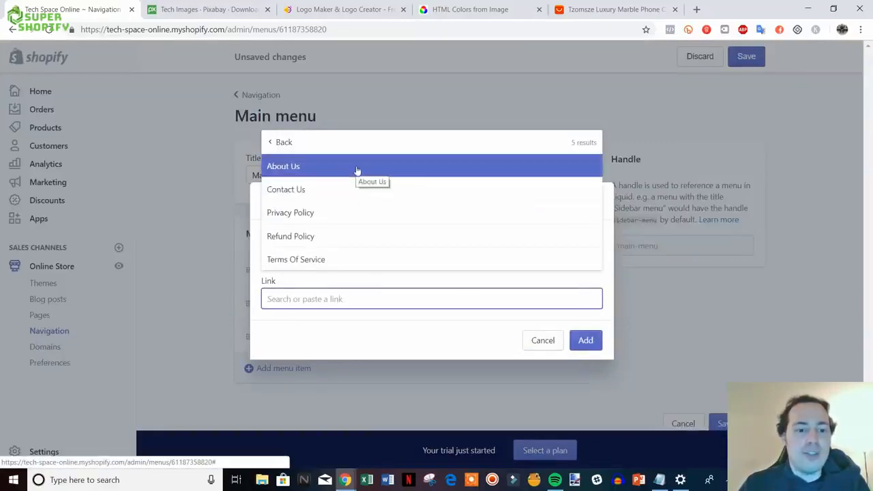
left_click(363, 170)
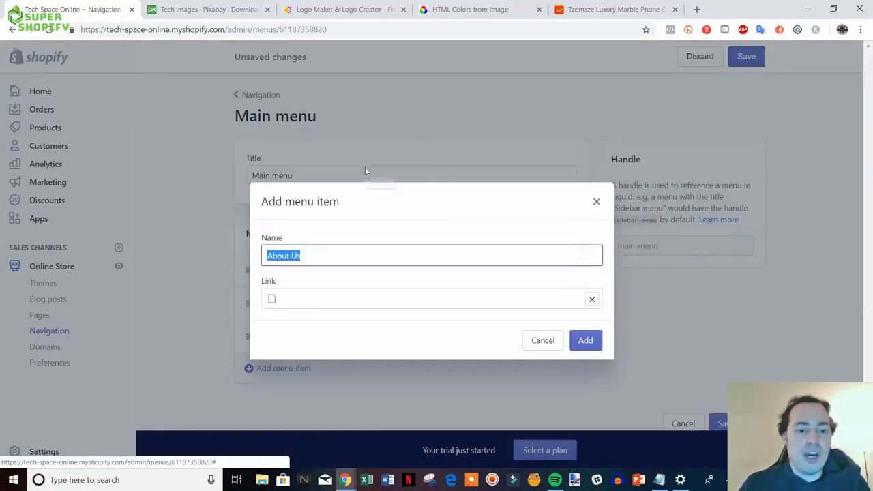
left_click(584, 340)
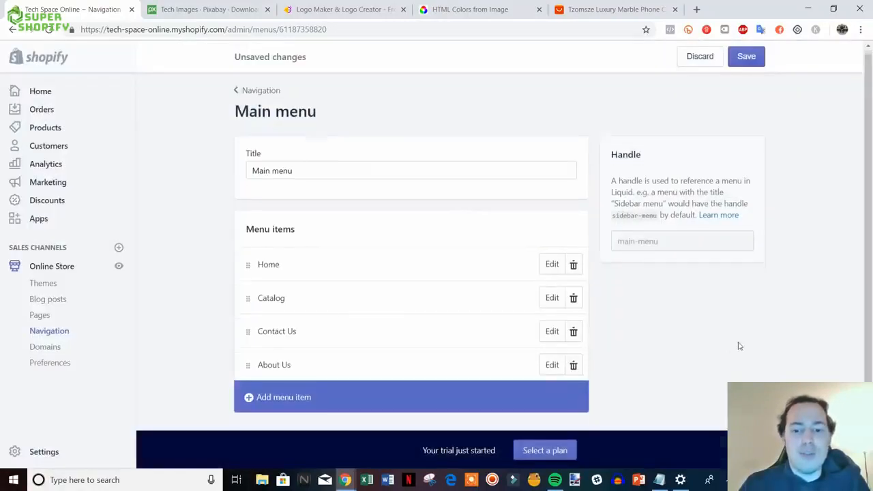
scroll(737, 345, "down", 1)
scroll(737, 345, "up", 1)
left_click(747, 58)
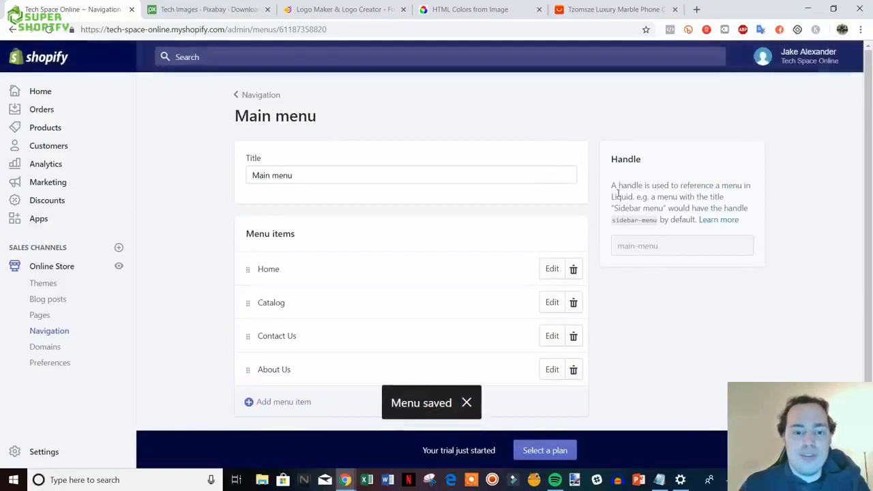
left_click(259, 102)
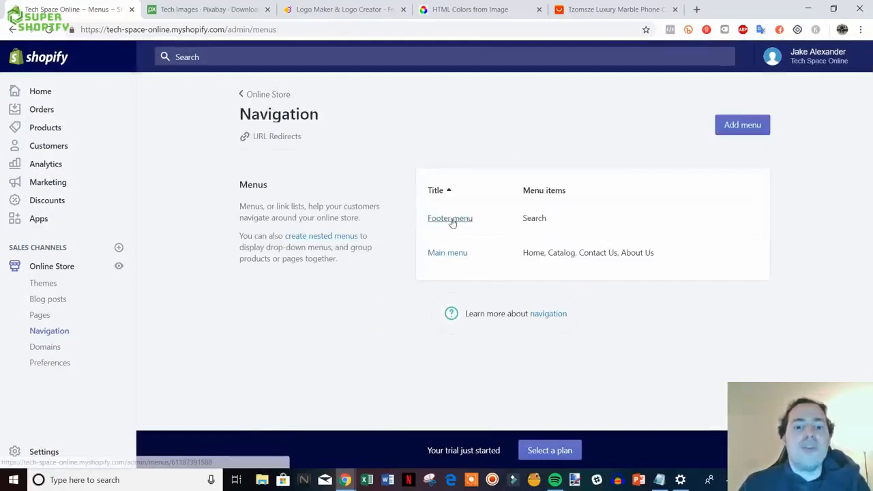
- Add a Privacy Policy page link to the Footer menu
left_click(449, 219)
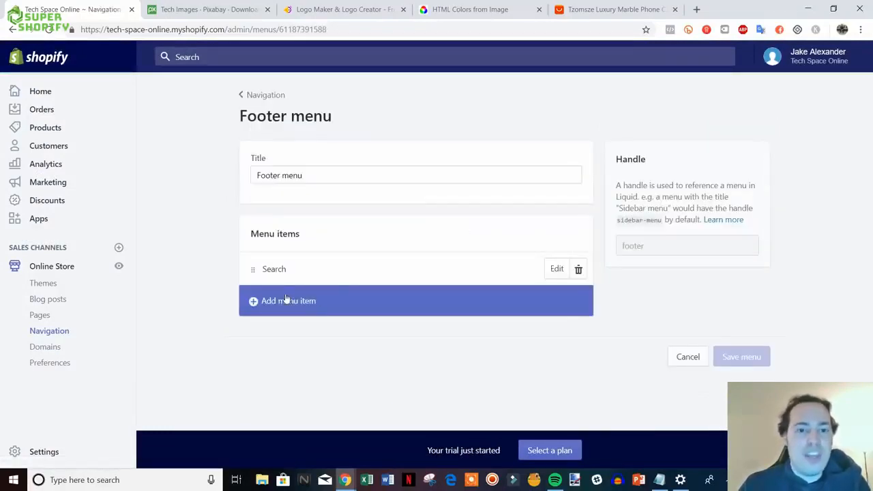
left_click(286, 300)
left_click(292, 298)
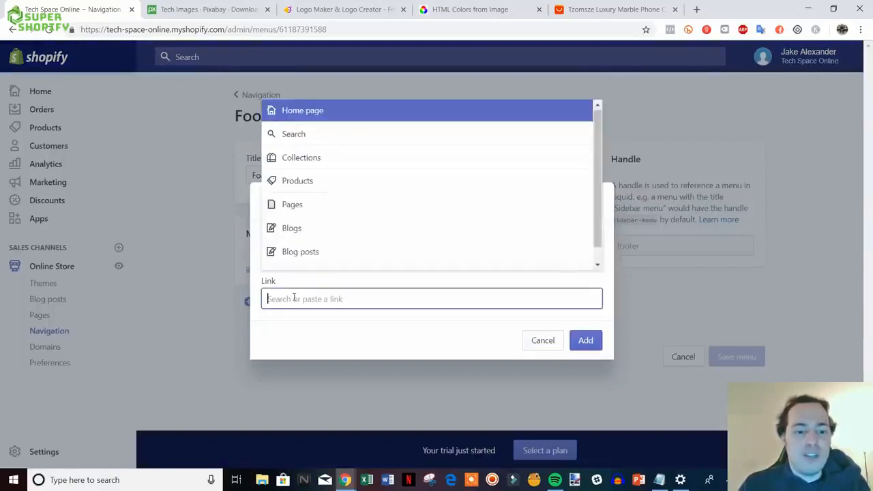
left_click(323, 215)
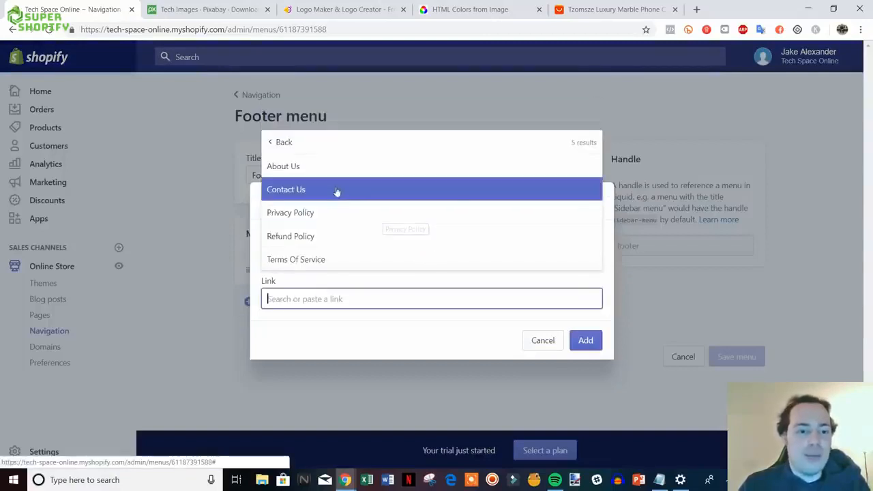
left_click(307, 214)
left_click(585, 341)
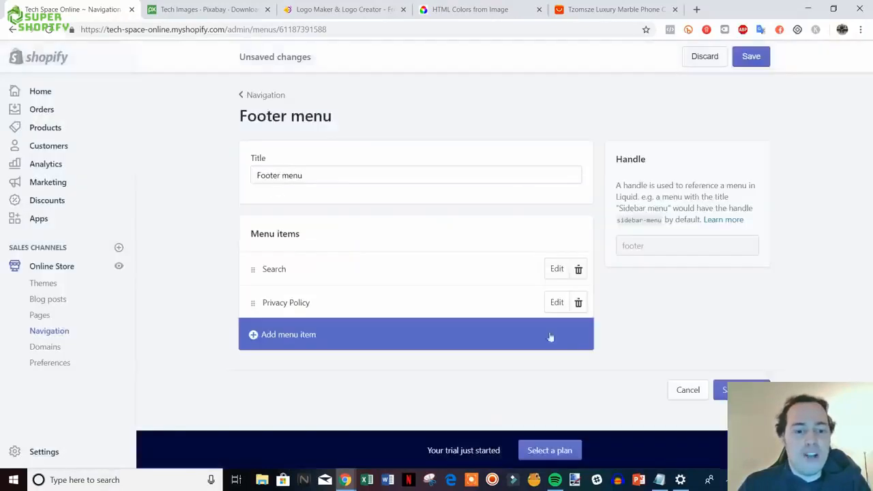
- Add a Refund Policy page link to the Footer menu
left_click(312, 335)
left_click(331, 297)
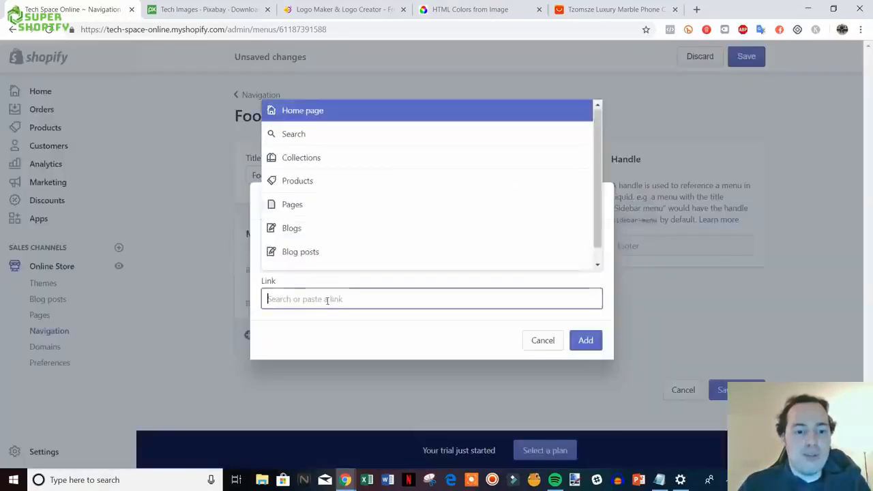
left_click(331, 204)
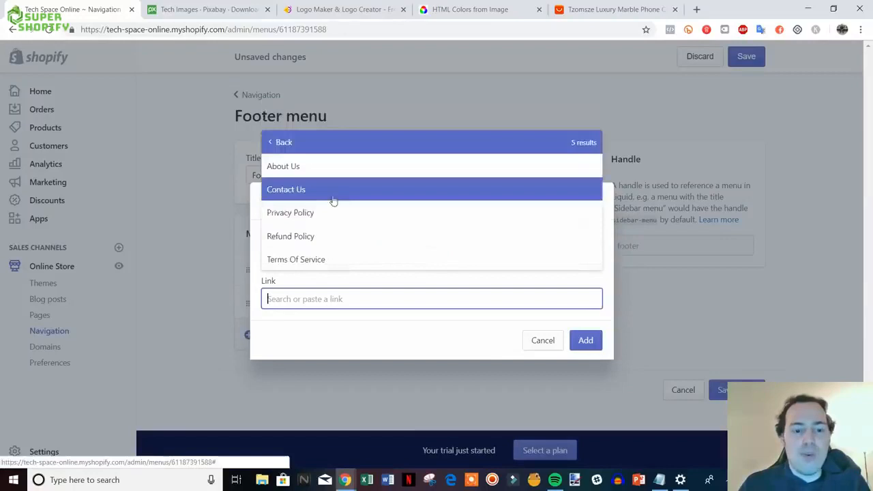
left_click(354, 237)
left_click(585, 340)
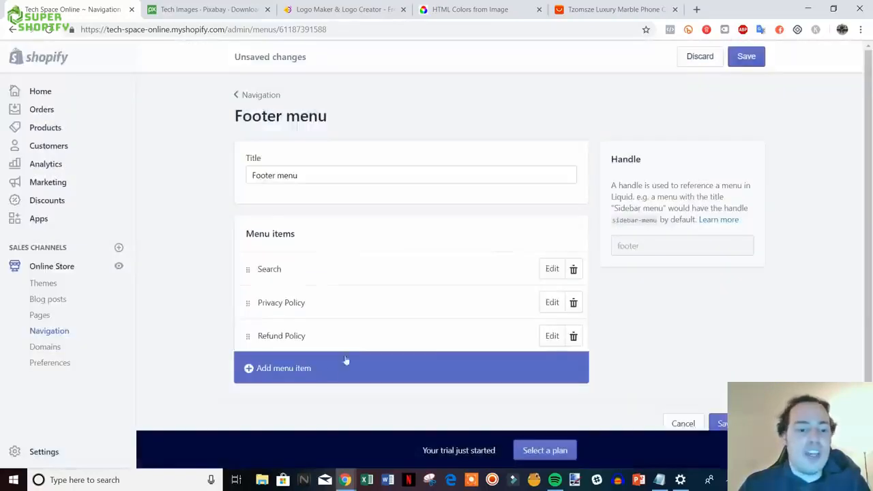
- Add a Terms Of Service page link to the Footer menu and save it
left_click(341, 367)
left_click(326, 304)
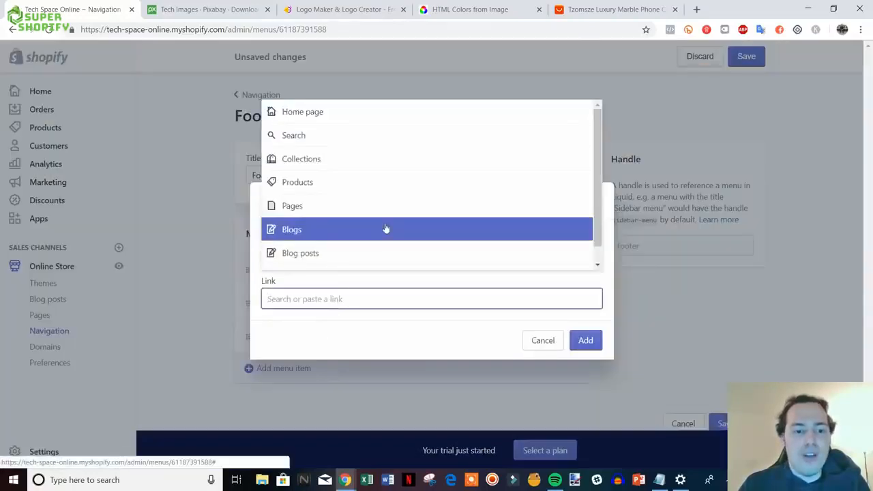
scroll(316, 208, "down", 1)
scroll(324, 189, "up", 1)
left_click(324, 206)
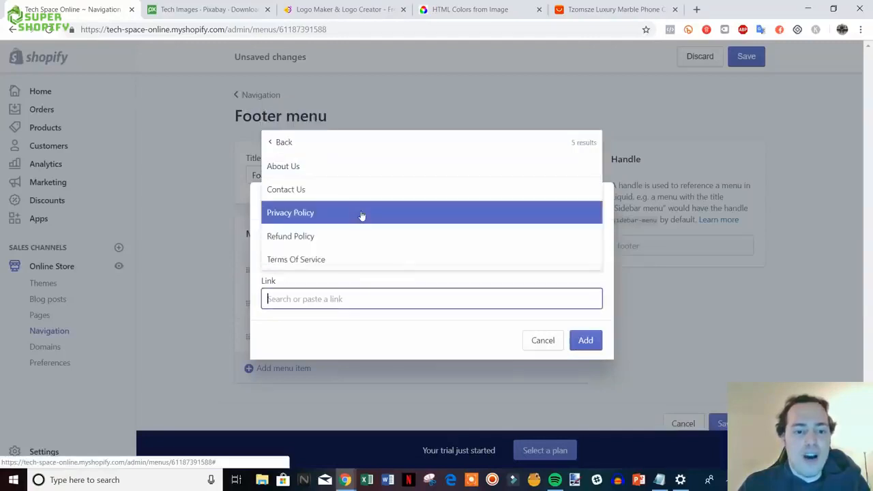
left_click(360, 215)
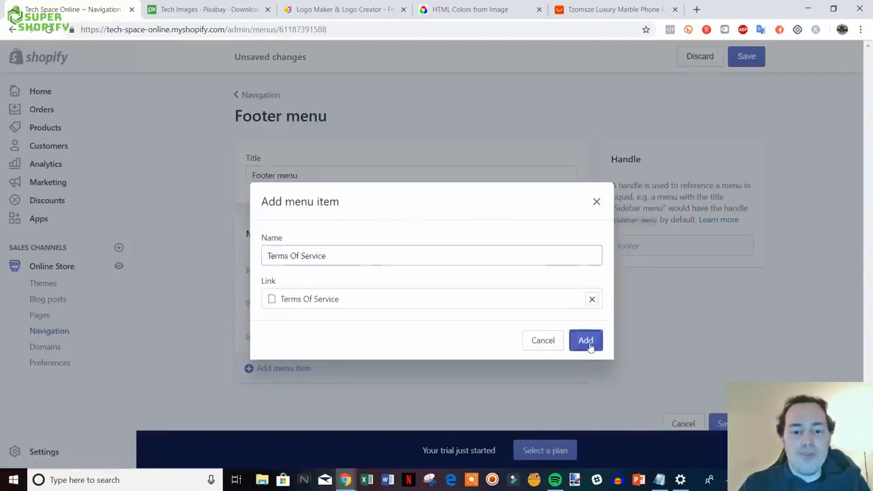
left_click(584, 341)
scroll(653, 346, "down", 1)
left_click(720, 400)
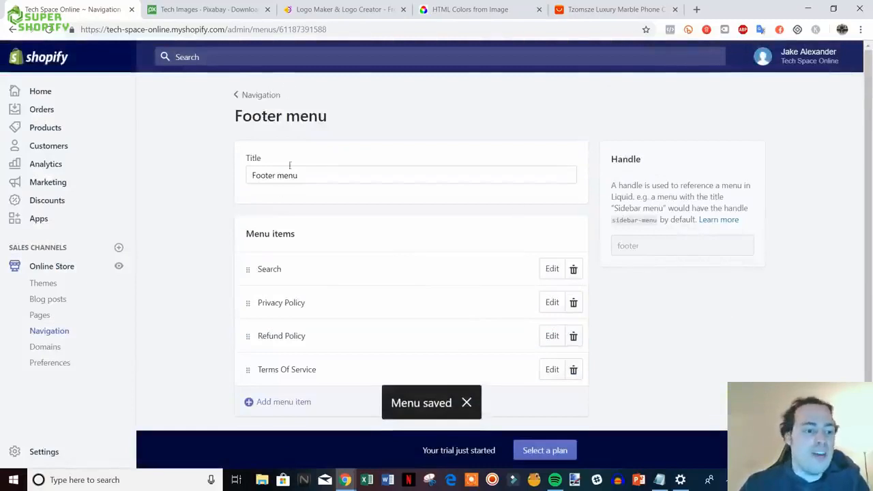
left_click(119, 268)
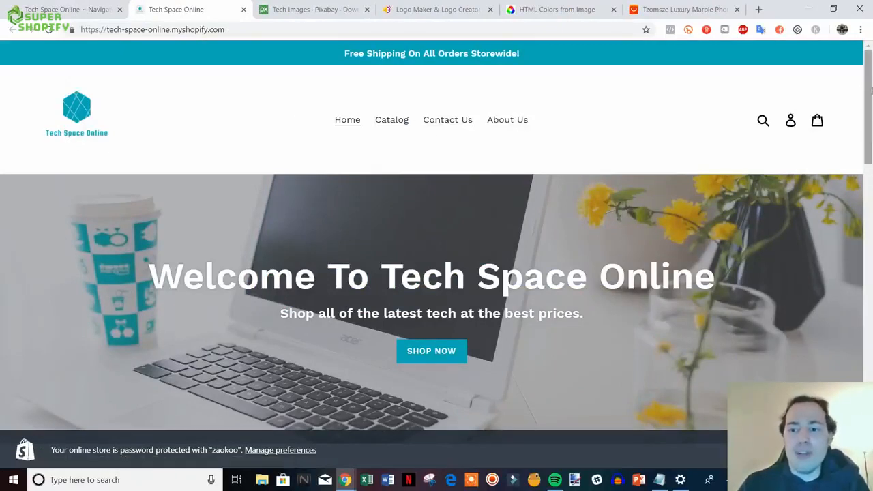
left_click_drag(868, 106, 867, 399)
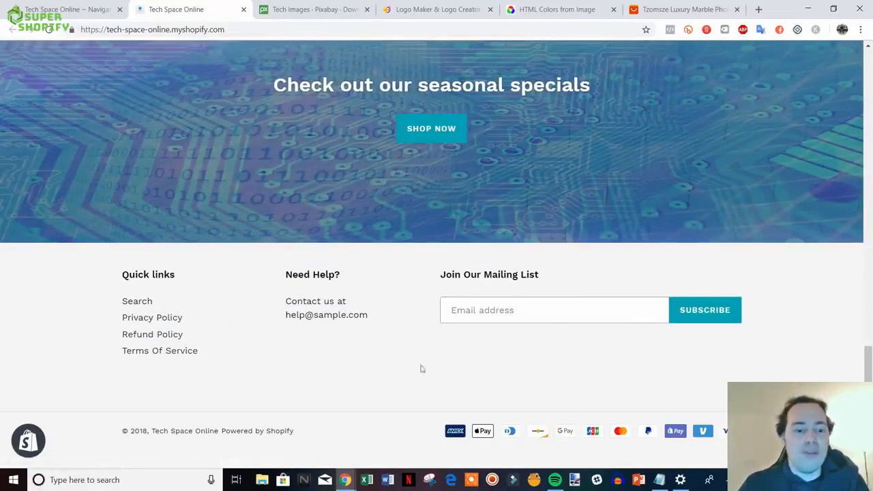
left_click_drag(868, 362, 869, 121)
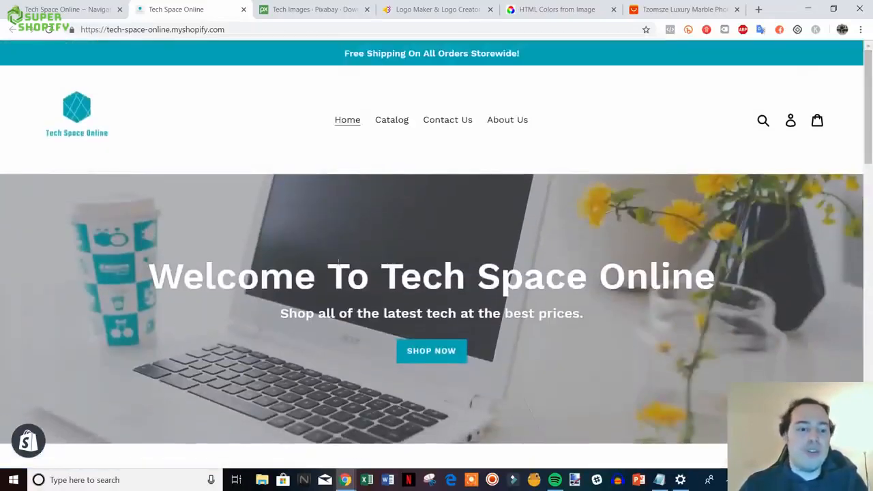
left_click(244, 10)
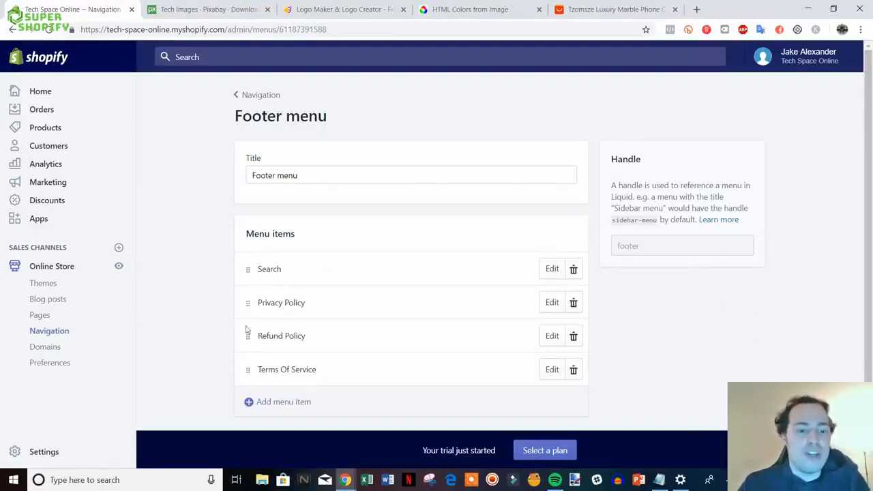
- Try nesting Contact Us under Catalog in the Main menu, discard the change, then open Preferences
left_click(257, 100)
left_click(432, 256)
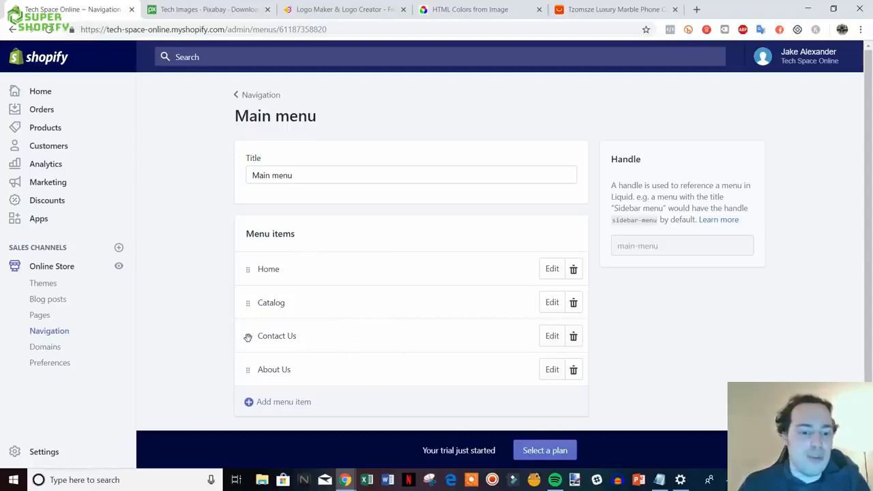
left_click_drag(247, 337, 279, 329)
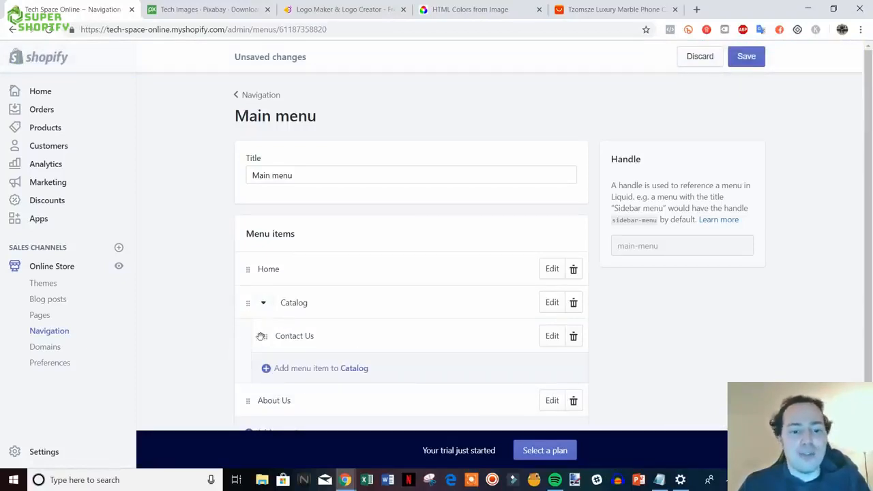
mouse_move(261, 336)
left_mouse_down()
mouse_move(212, 347)
mouse_move(252, 335)
left_mouse_up()
left_click(699, 57)
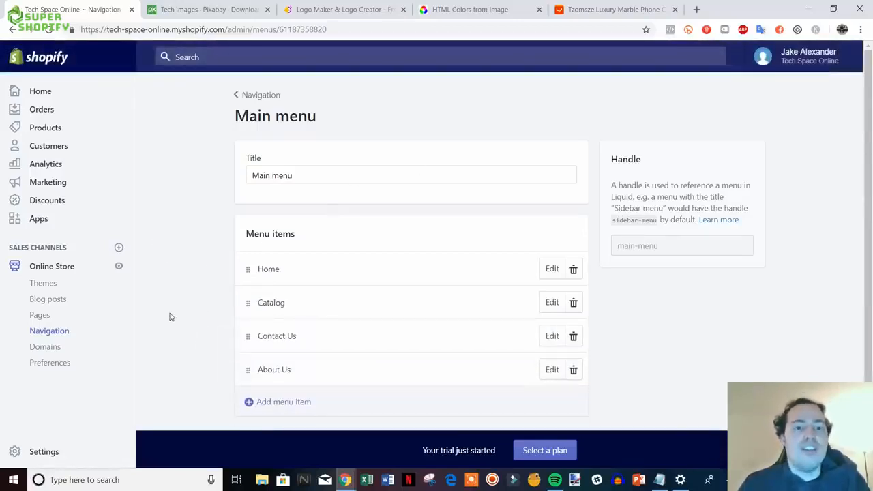
left_click(58, 365)
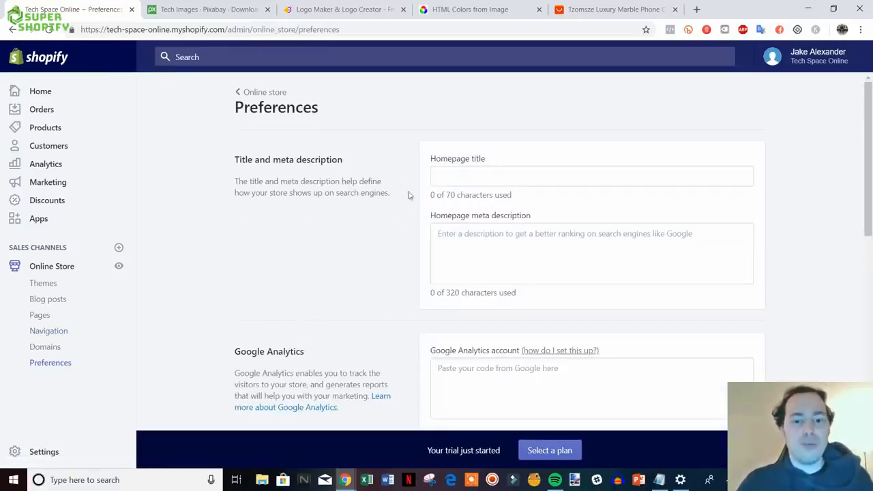
- Search Google for amazon in a new browser tab
key("ctrl+t")
type("g")
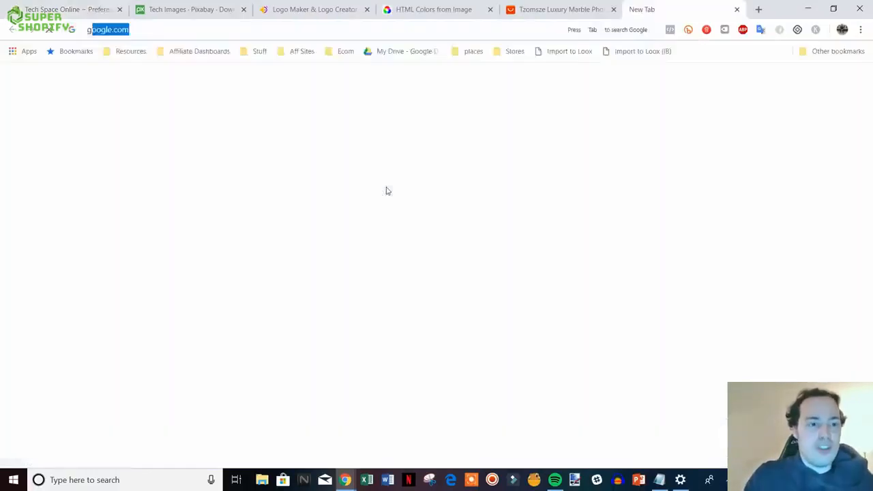
key("Return")
type("amazon")
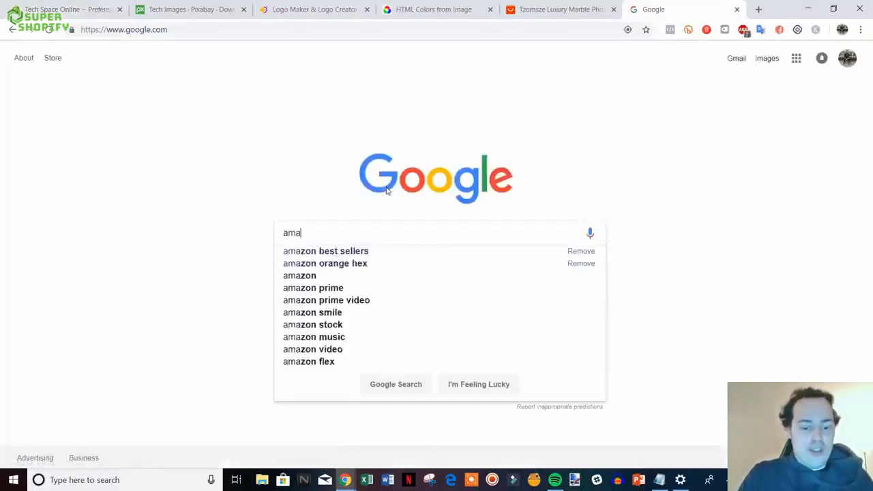
key("Return")
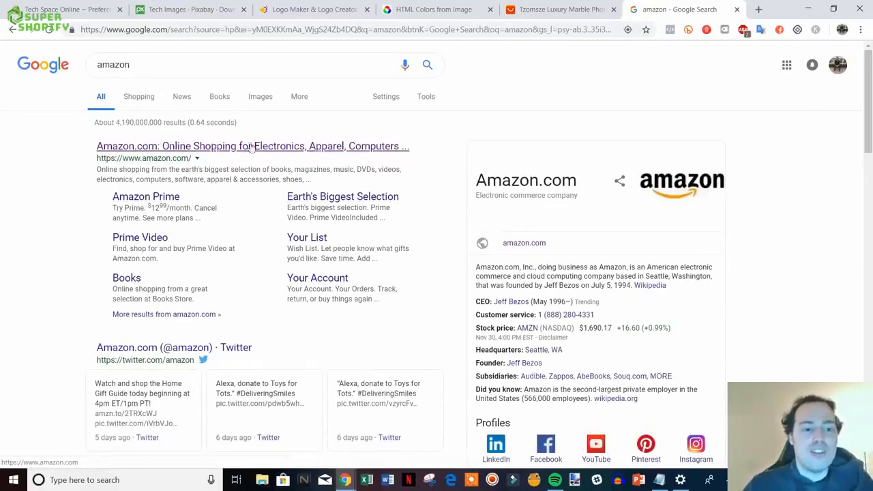
- Highlight Amazon's result description as an example, then return to the Shopify Preferences page
left_click_drag(97, 169, 317, 180)
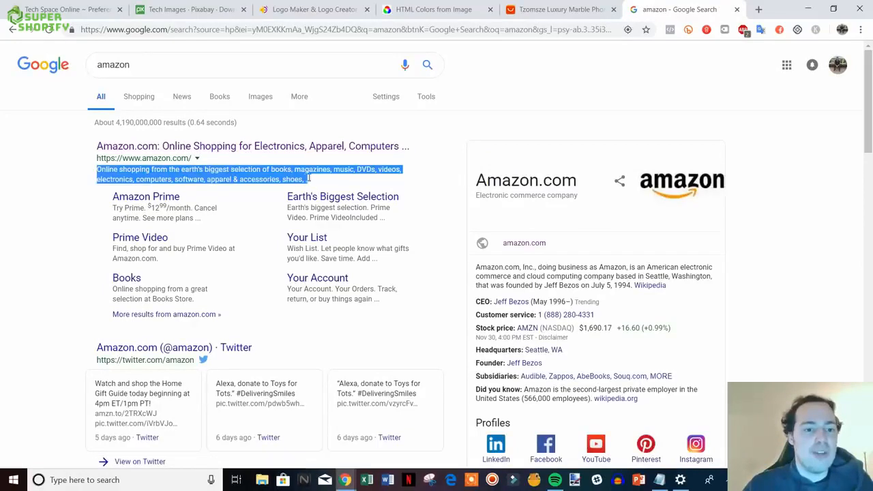
left_click(79, 186)
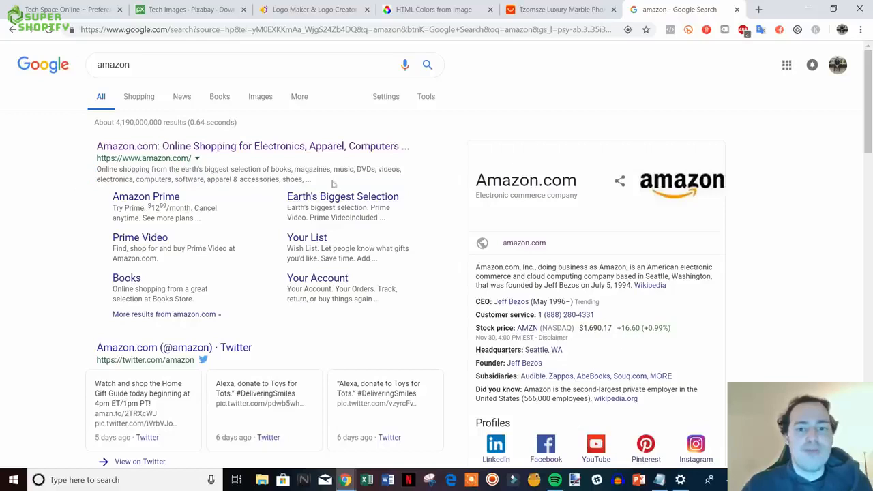
left_click(81, 10)
left_click(478, 177)
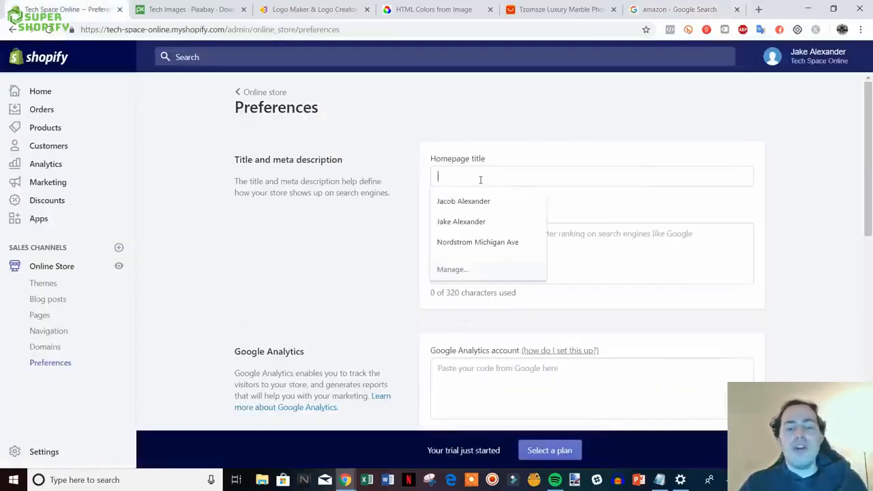
- Enter 'Tech Space Online - All Of The Hottest Gadgets' as the homepage title
left_click(579, 248)
left_click(566, 179)
type("Te")
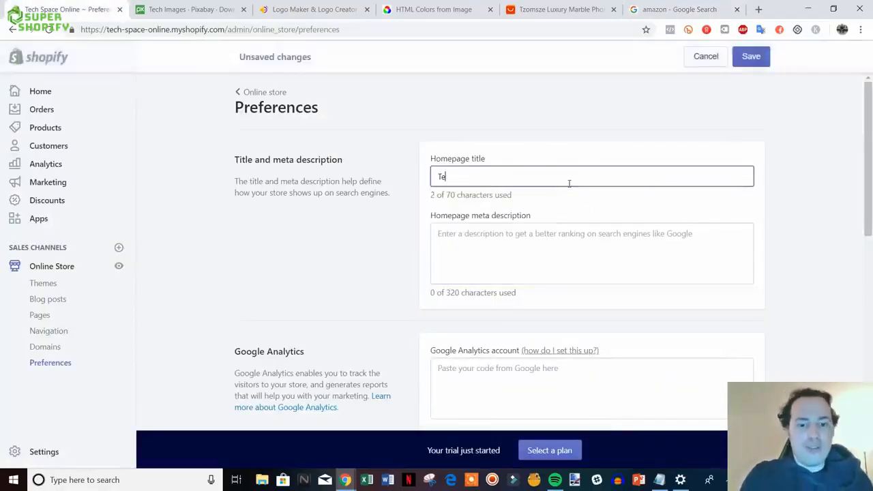
type("ch Space ")
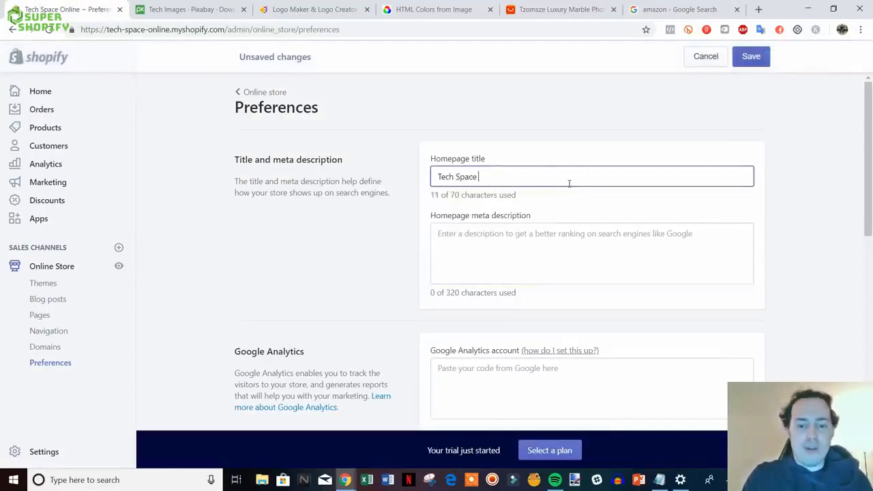
type("Online - All O")
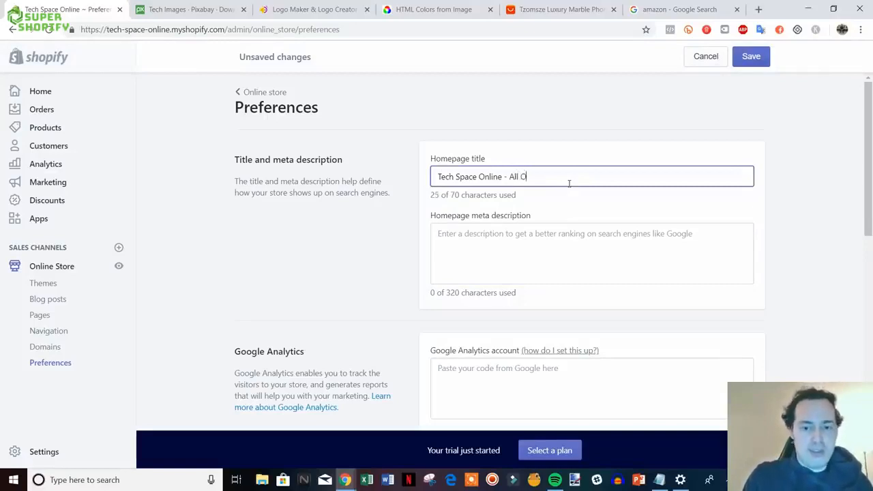
type("f The Hott")
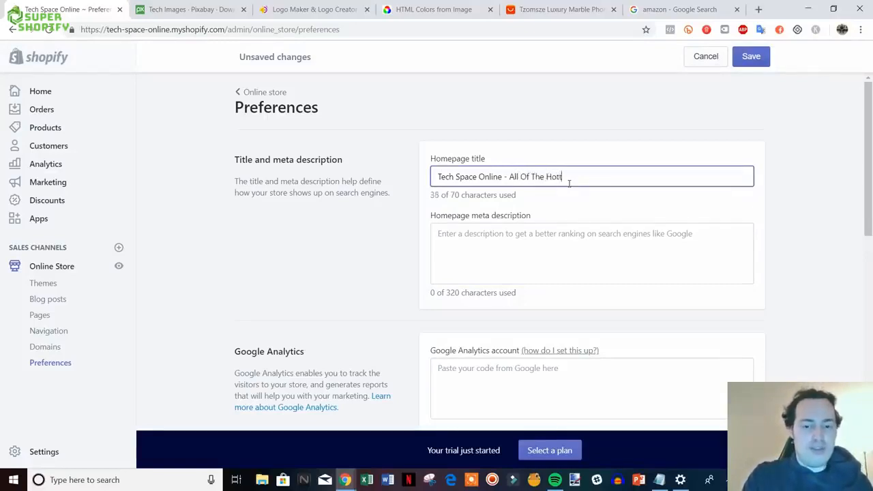
type("est Gadgets")
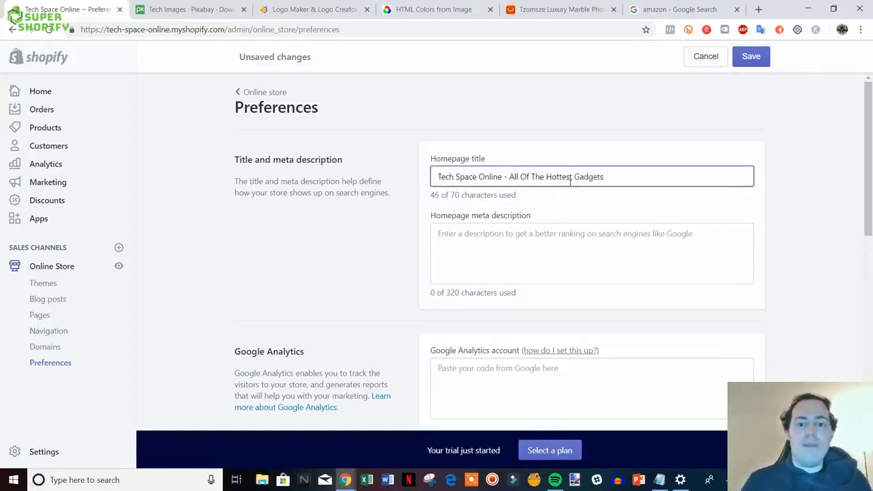
left_click(596, 253)
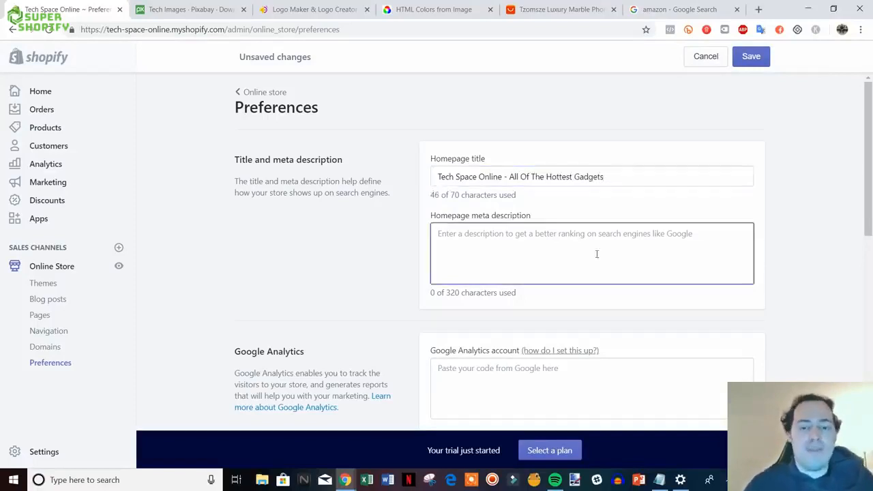
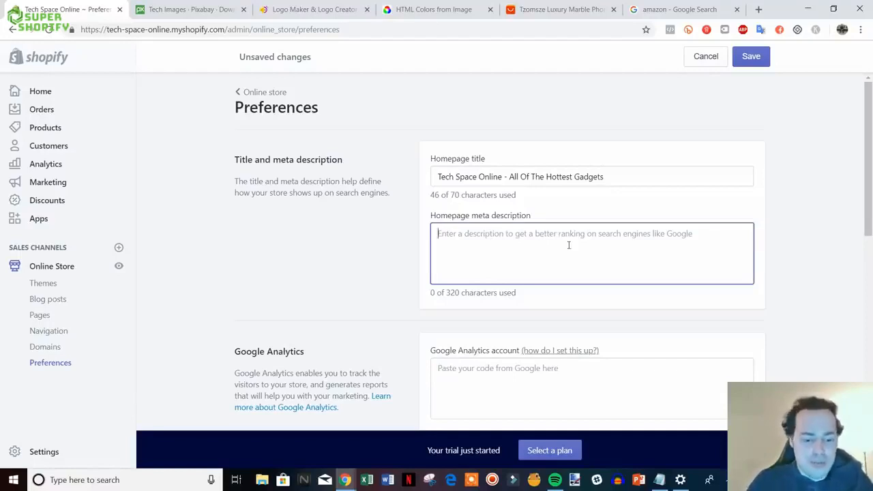
- Enter 'We are an electronics retailer that offers deals on all of the most in demand tech products' as the homepage meta description
type("We")
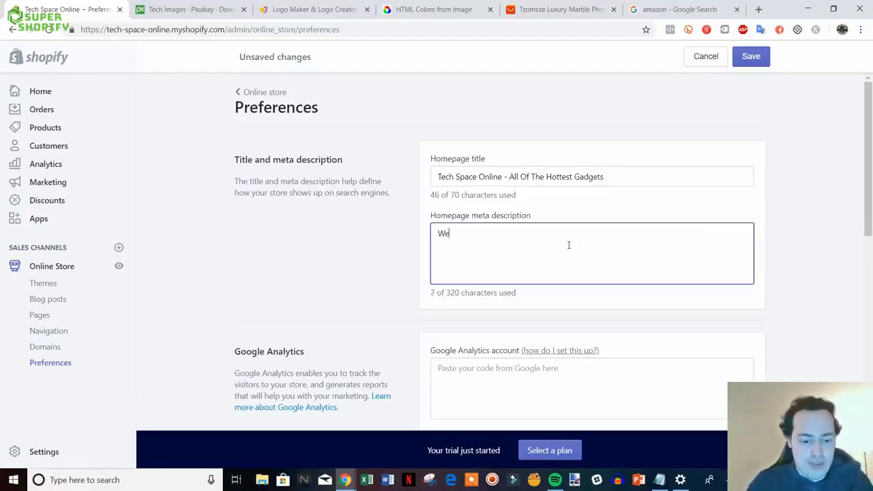
type(" are an electro")
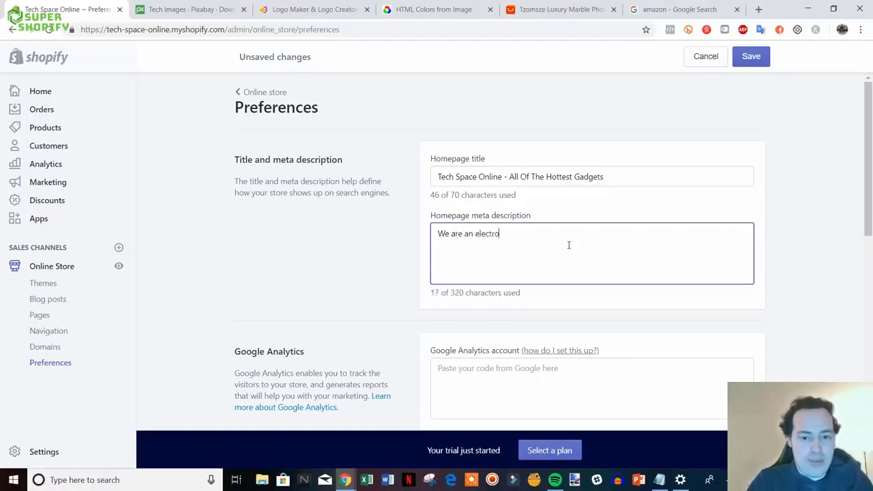
type("nics retailer that s")
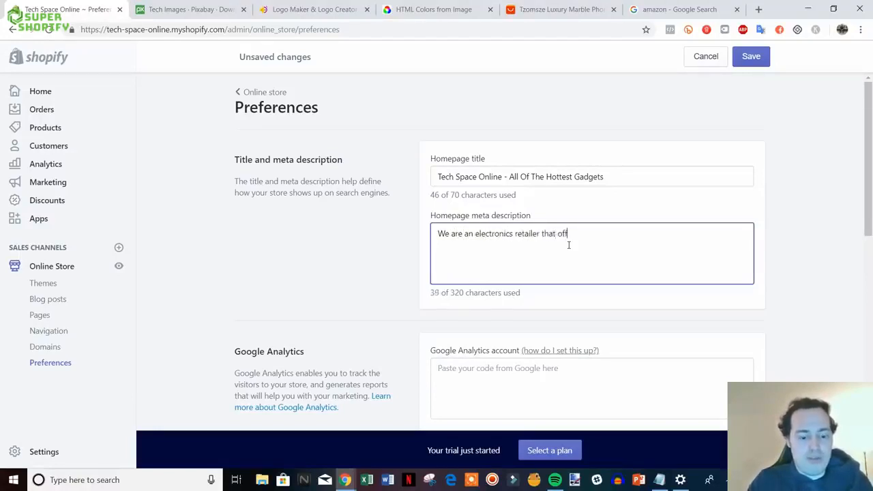
type("ffers deals on a")
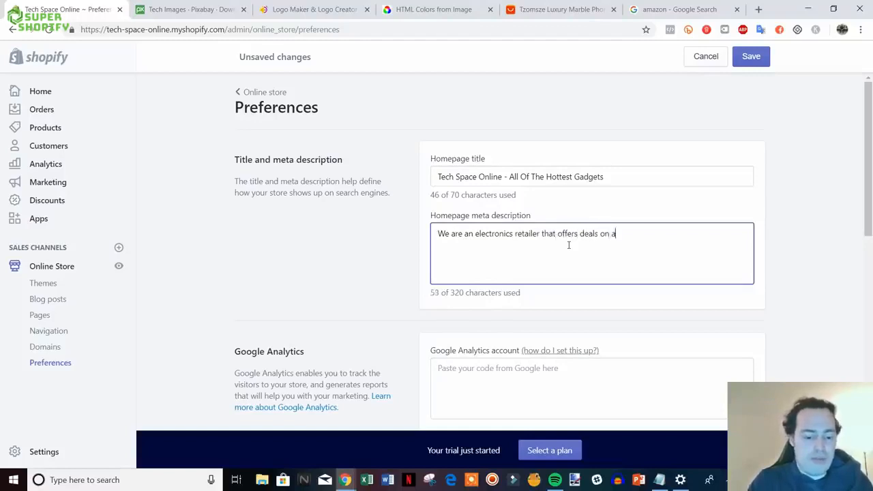
type("l lof t")
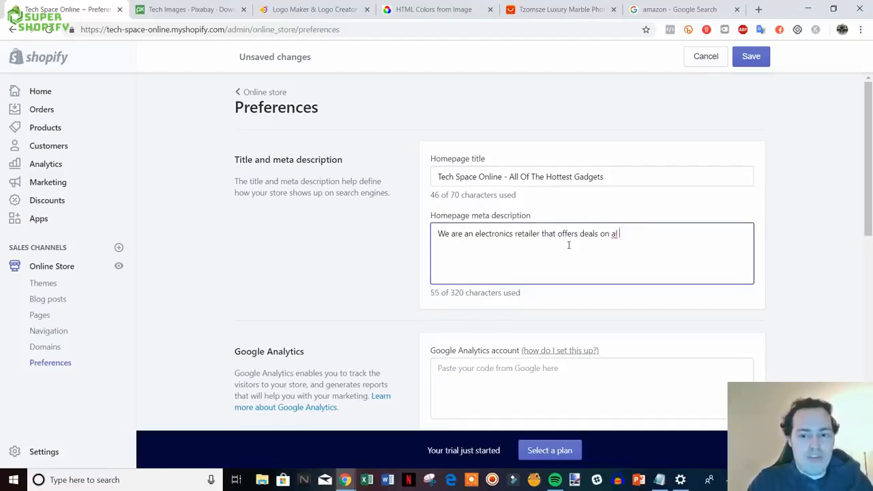
type(" the most in demand")
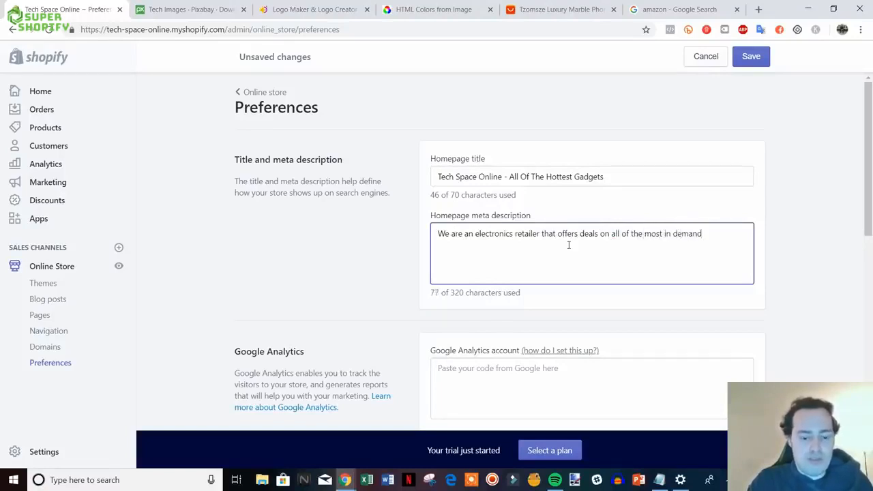
type("tech products")
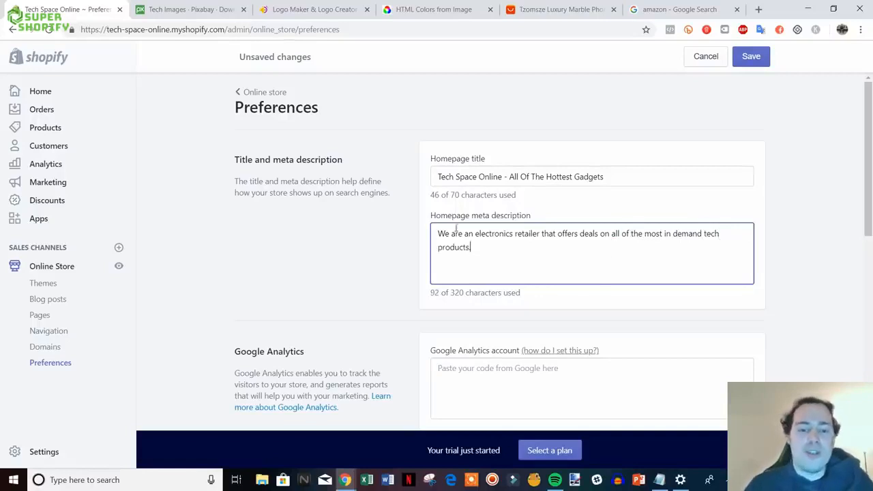
scroll(519, 256, "down", 1)
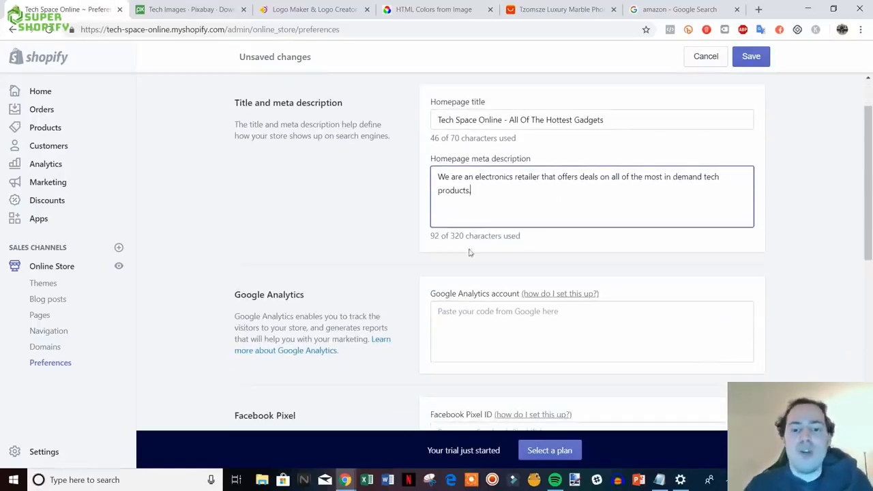
- Review the Preferences settings below the new meta description
left_click(815, 225)
scroll(818, 224, "down", 1)
scroll(820, 221, "down", 1)
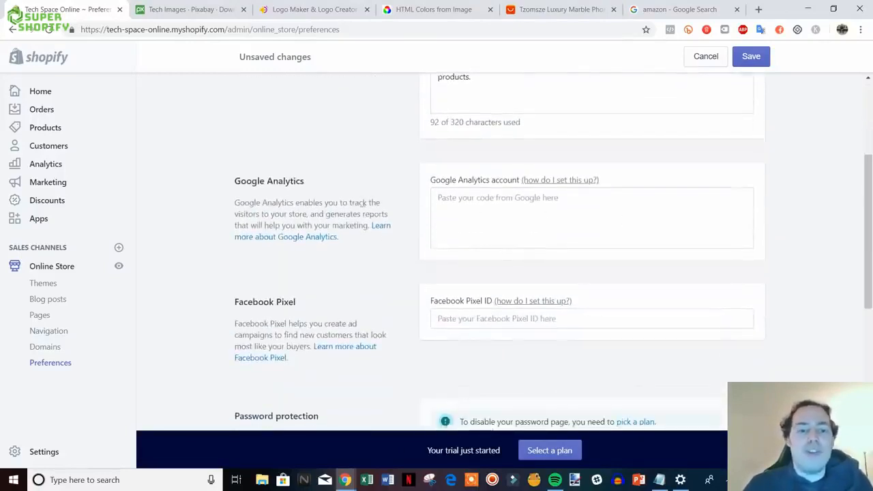
left_click_drag(399, 231, 248, 172)
left_click(232, 171)
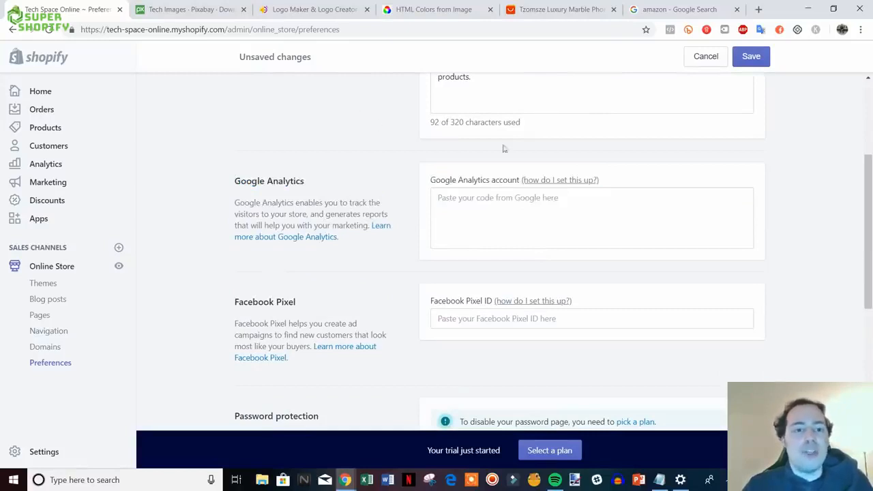
scroll(525, 193, "down", 2)
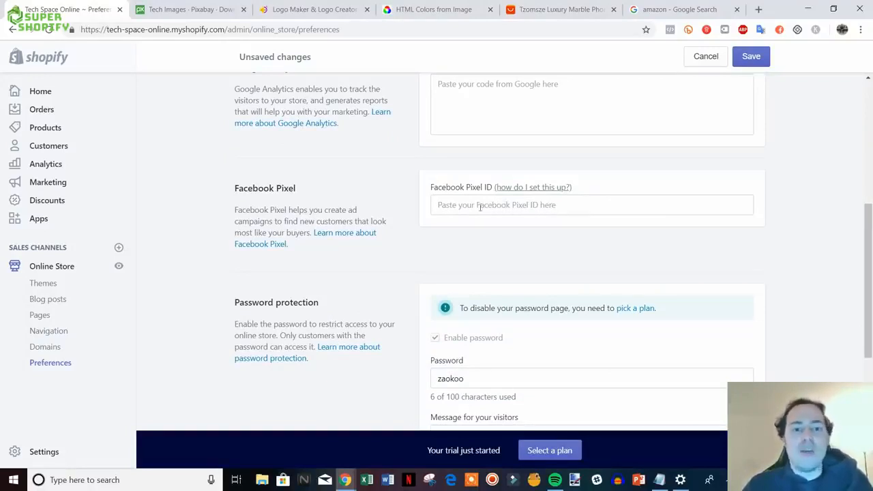
- Return to the top of Preferences and save the new homepage title and description
scroll(381, 198, "up", 1)
scroll(415, 240, "down", 1)
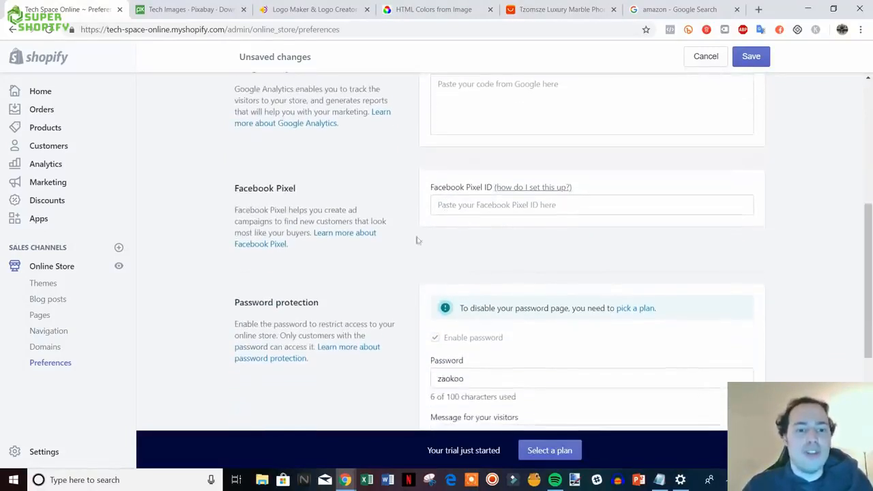
scroll(382, 245, "up", 1)
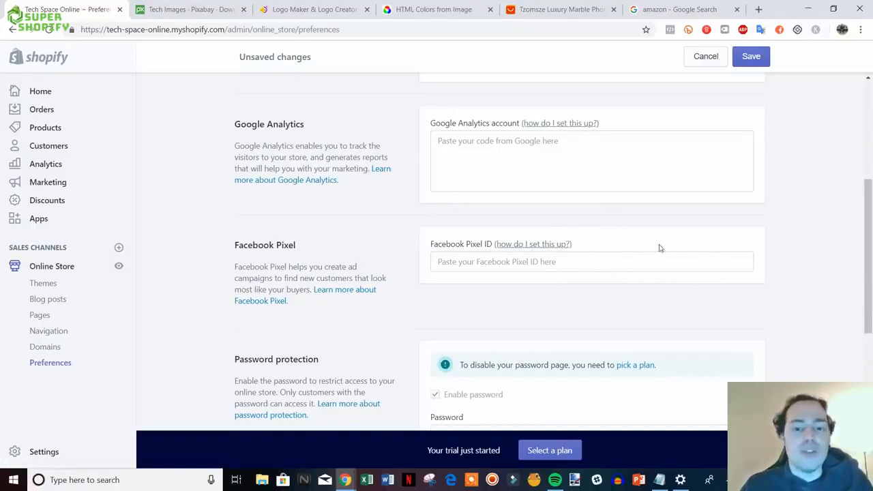
scroll(436, 177, "down", 2)
scroll(437, 180, "down", 1)
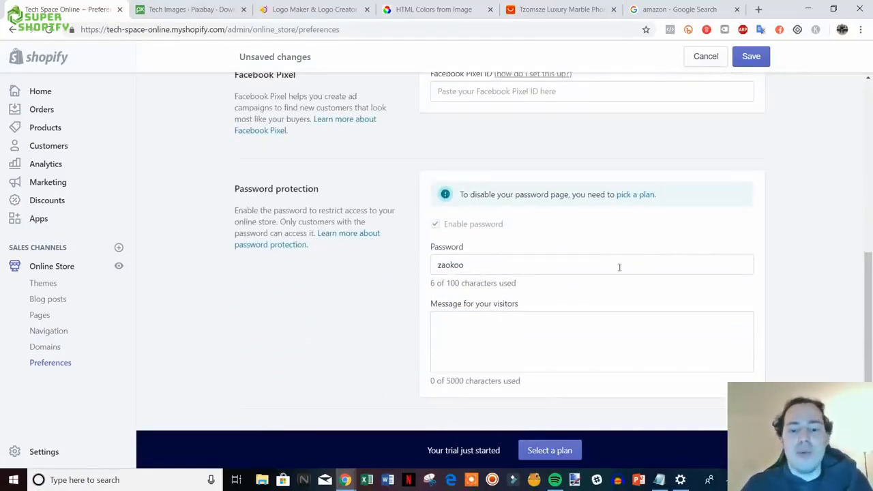
scroll(563, 268, "up", 2)
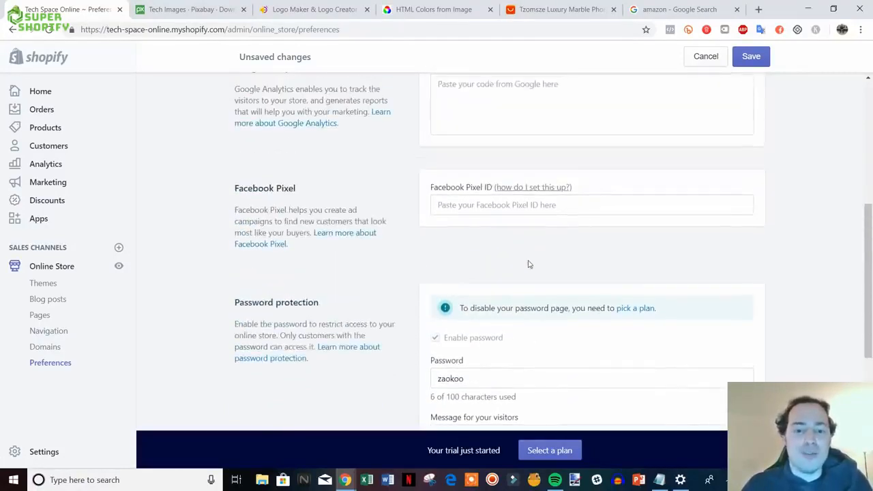
scroll(545, 307, "up", 5)
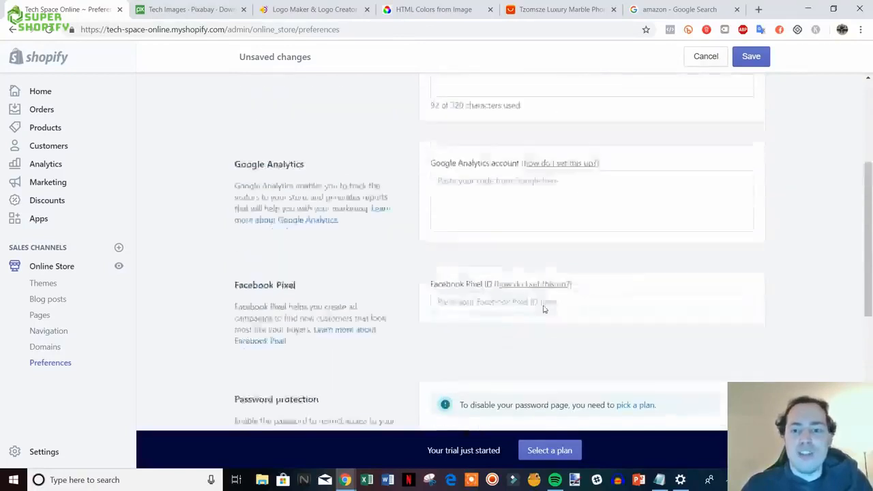
left_click(760, 62)
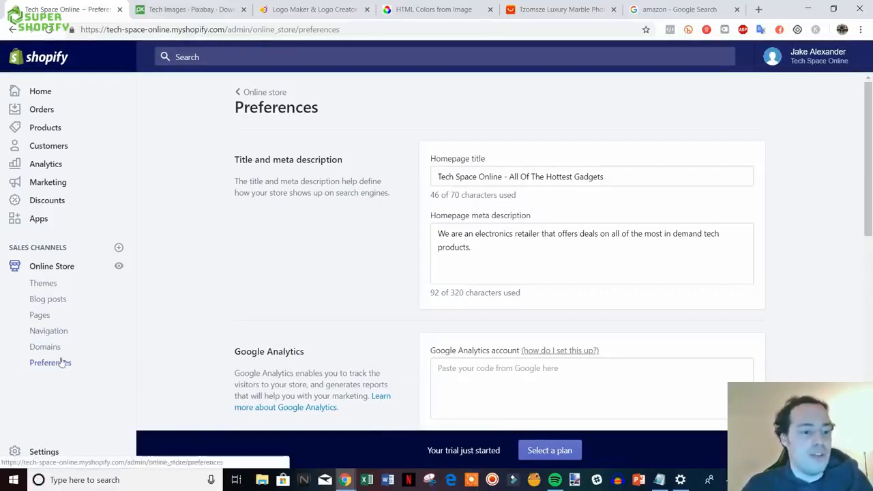
- Add a blog post titled 'Sample Post' with content 'type something here' and save it
left_click(43, 300)
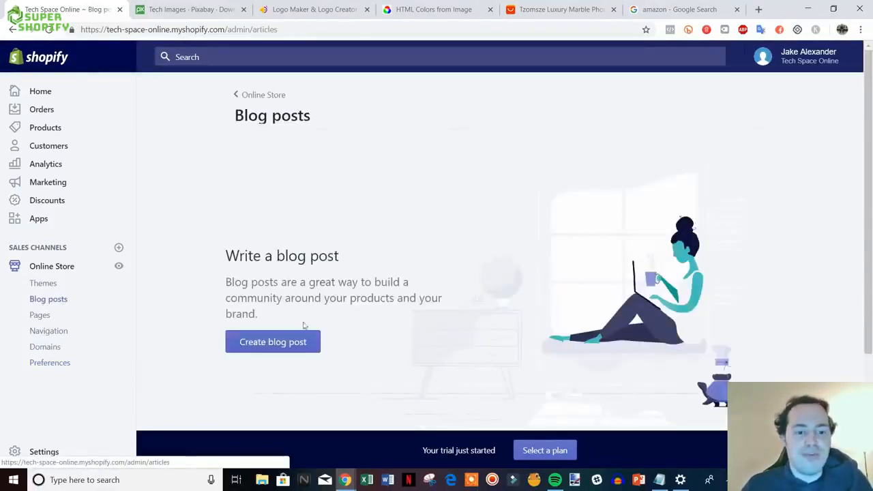
left_click(281, 343)
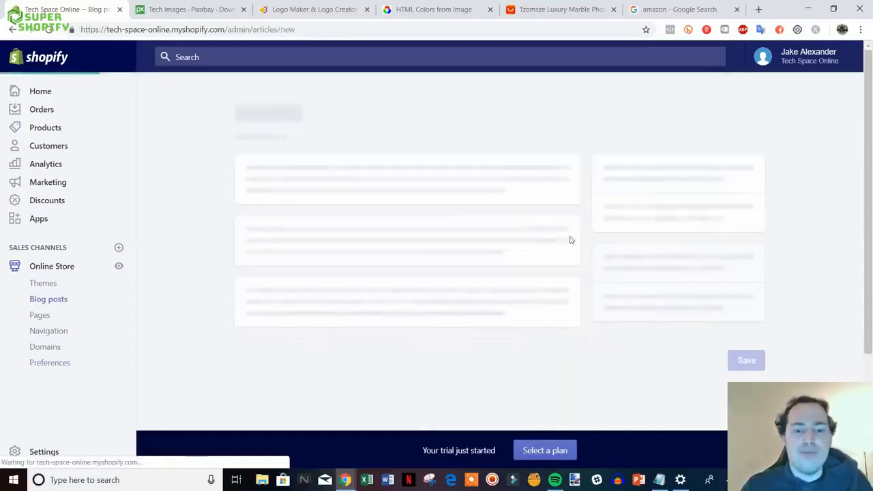
left_click(403, 174)
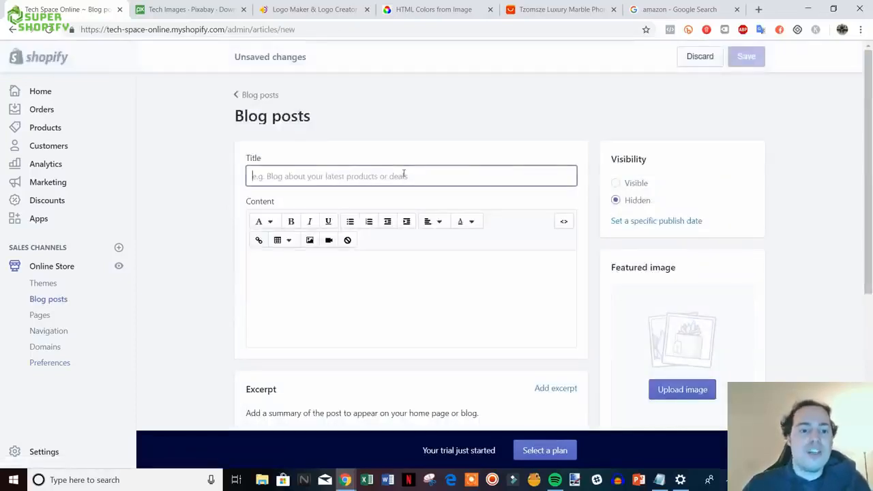
type("Sam")
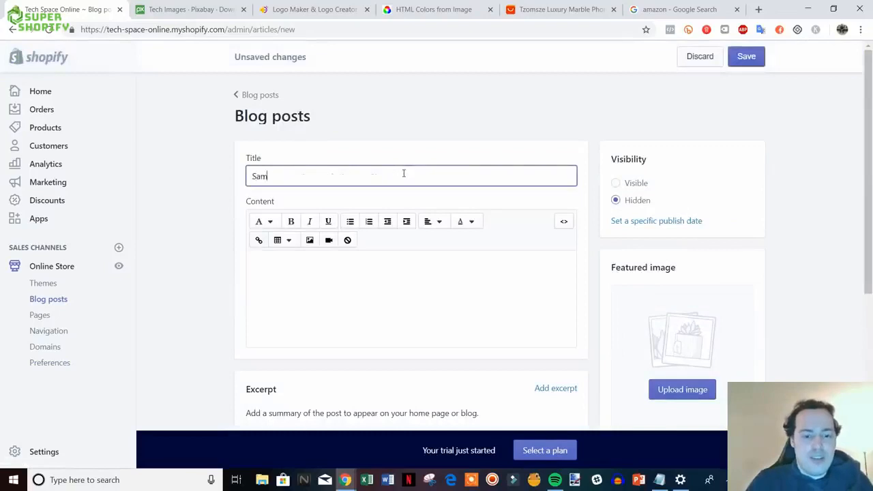
type("ple Post")
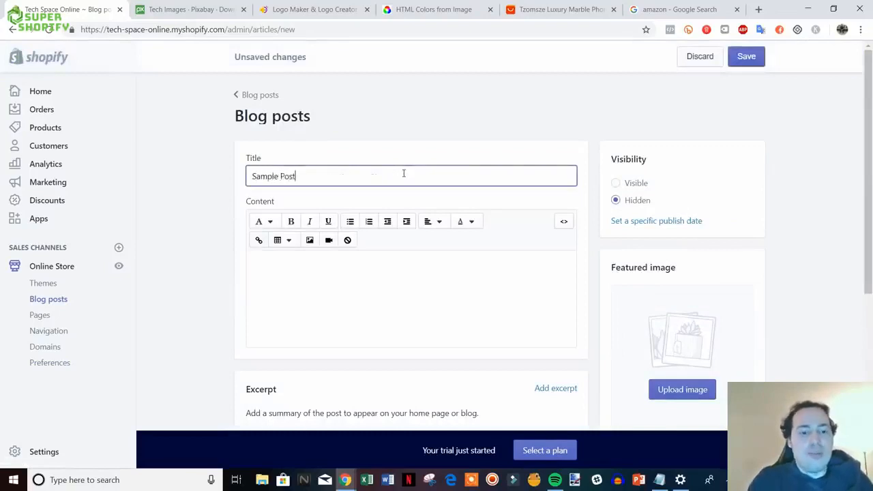
left_click(394, 272)
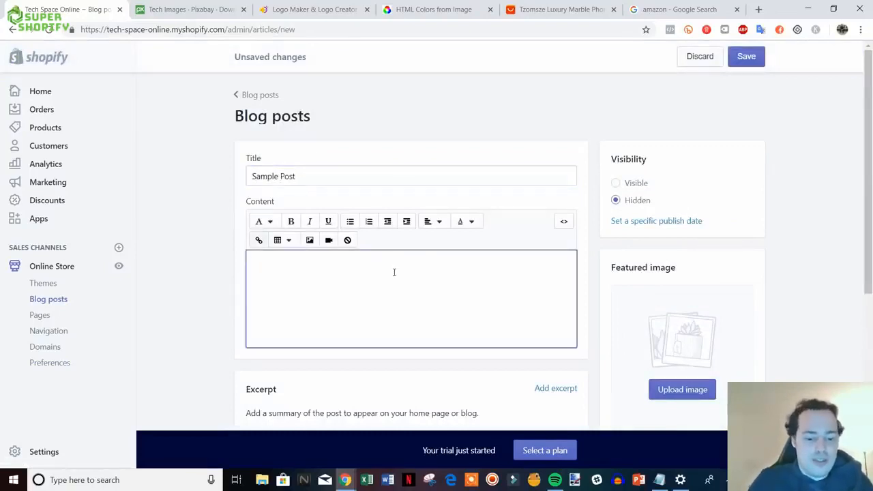
type("type something he")
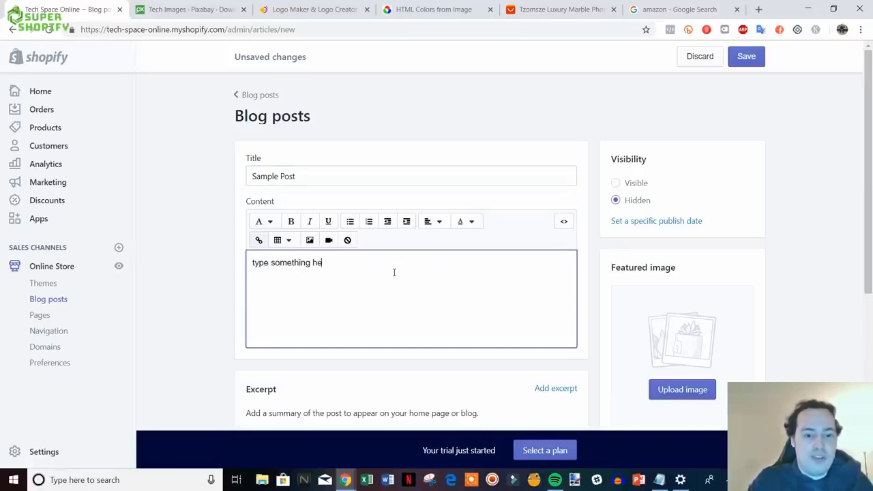
type("re")
left_click(744, 55)
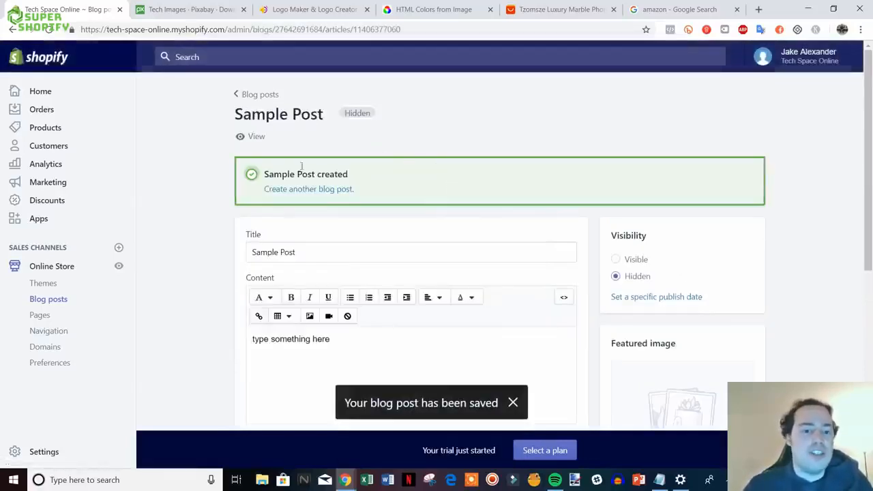
- Preview Sample Post on the storefront, then close the preview tab
left_click(252, 137)
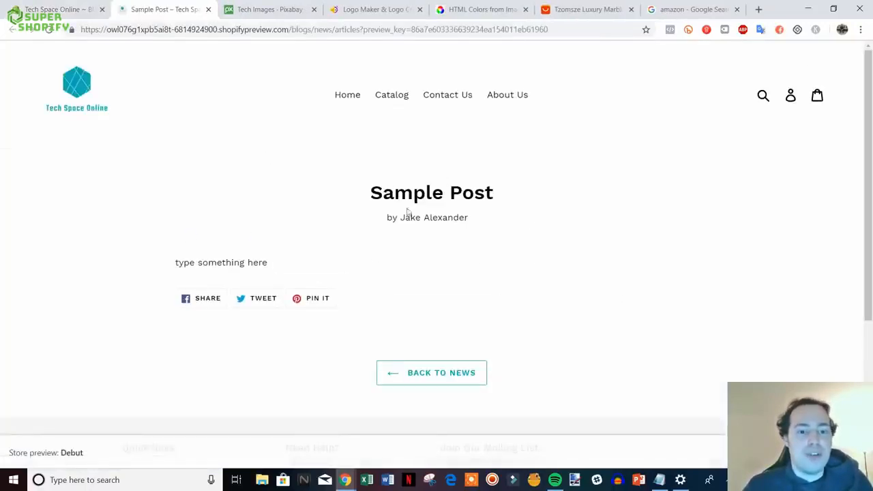
left_click_drag(386, 217, 454, 220)
left_click(508, 234)
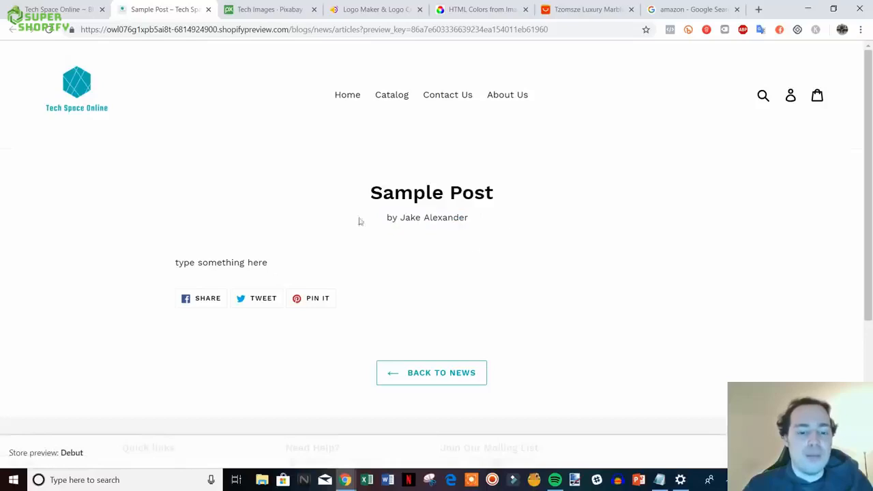
left_click(208, 10)
- Go to the store's Products section
scroll(545, 298, "down", 2)
scroll(413, 226, "up", 1)
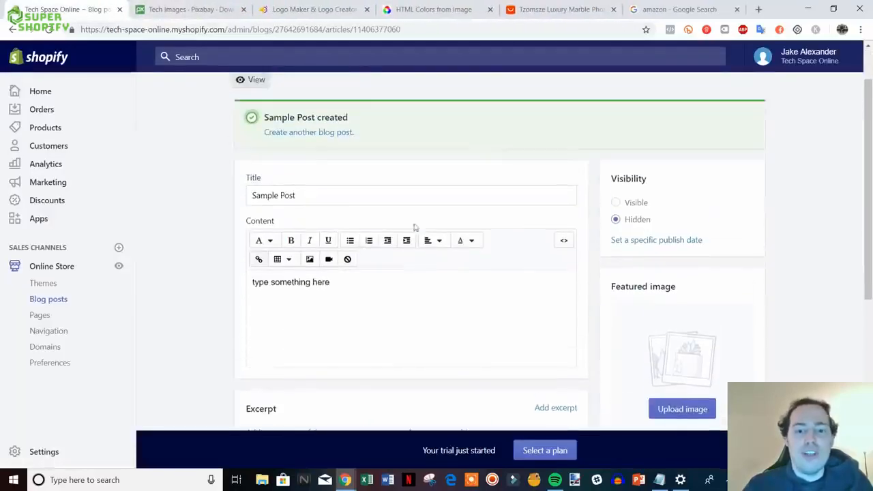
scroll(239, 175, "up", 1)
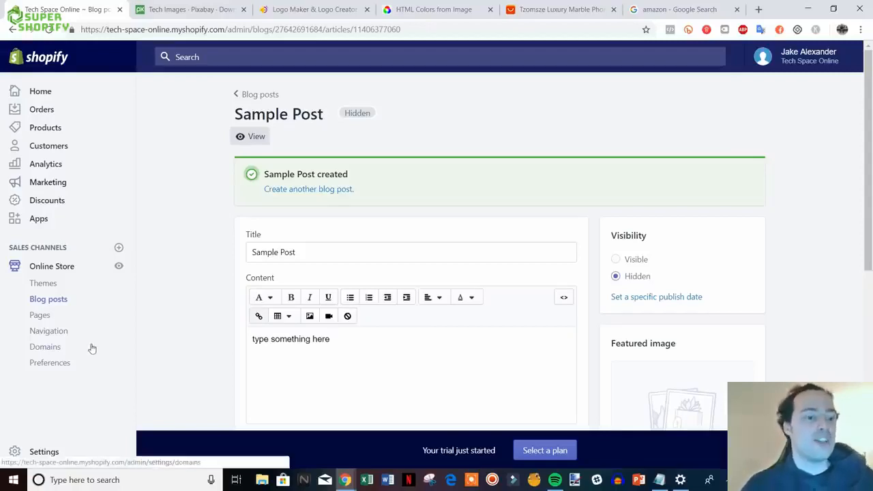
left_click(45, 128)
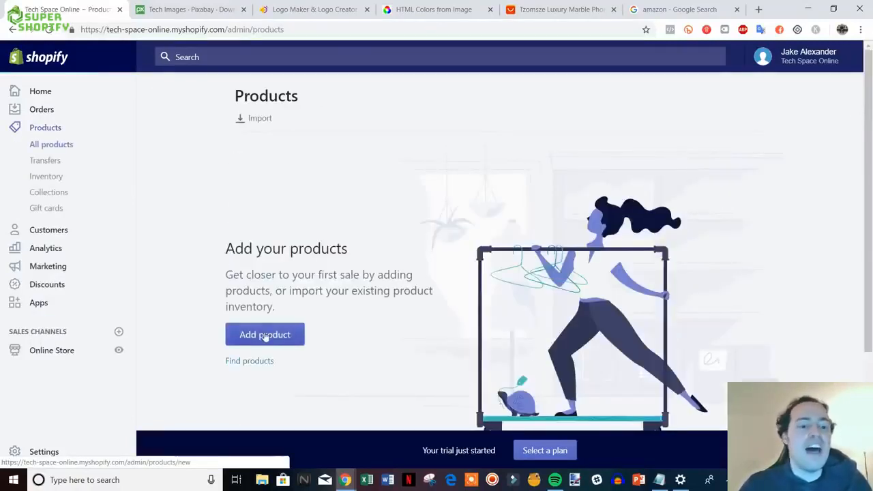
- Start a new product and title it 'Black iPhone Case'
left_click(265, 335)
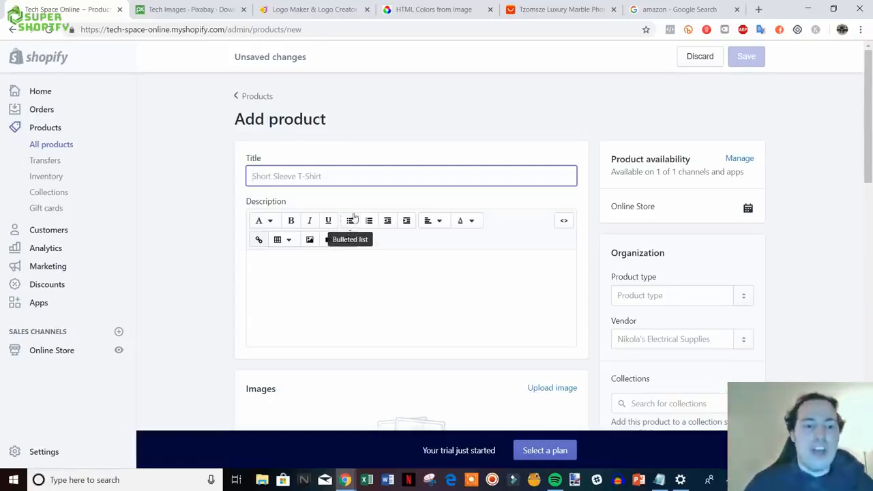
scroll(573, 245, "down", 1)
scroll(582, 254, "up", 1)
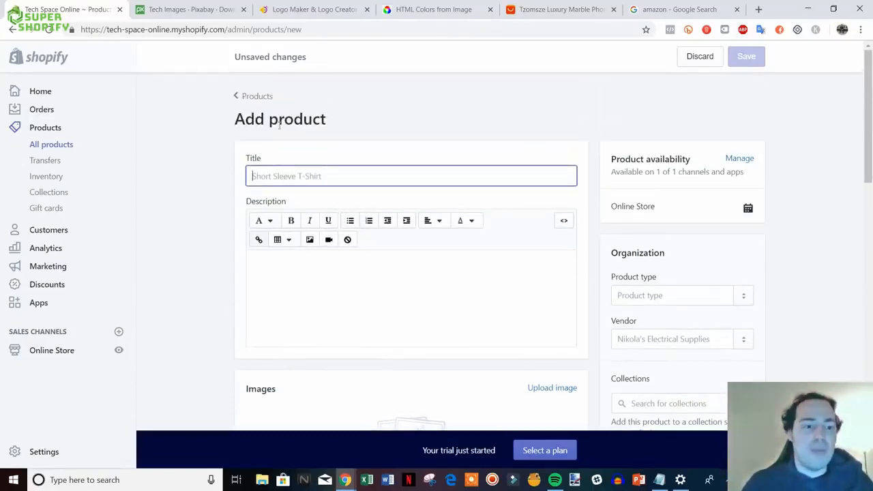
scroll(440, 234, "down", 4)
scroll(442, 229, "up", 4)
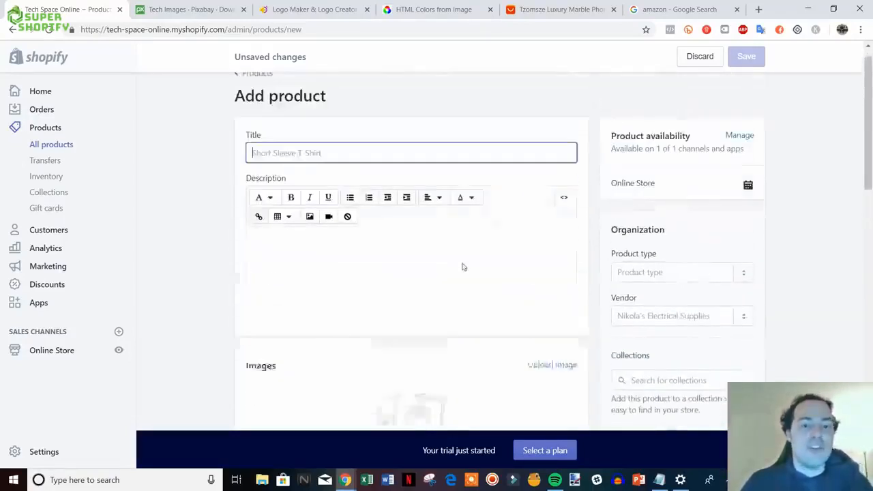
left_click(464, 178)
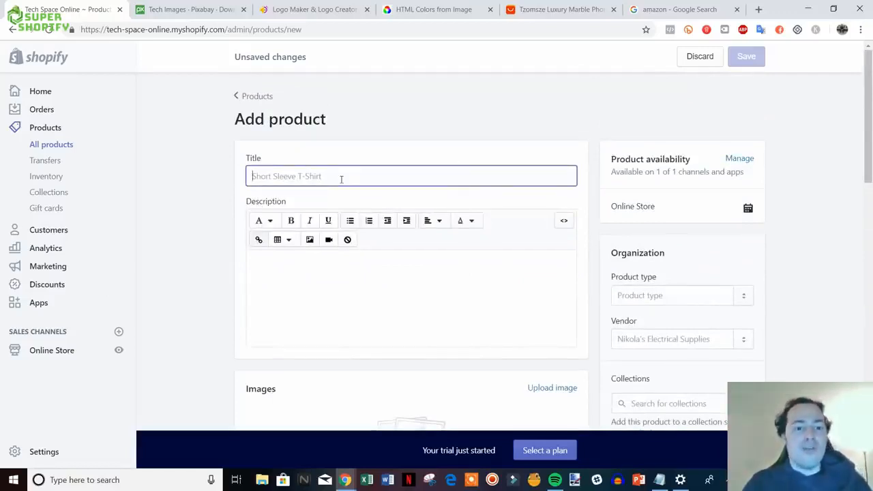
type("Black")
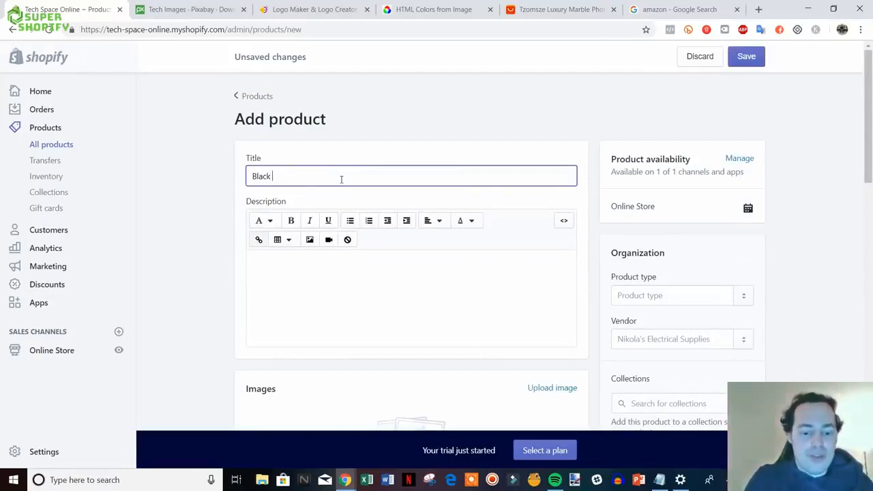
type(" iPhone ")
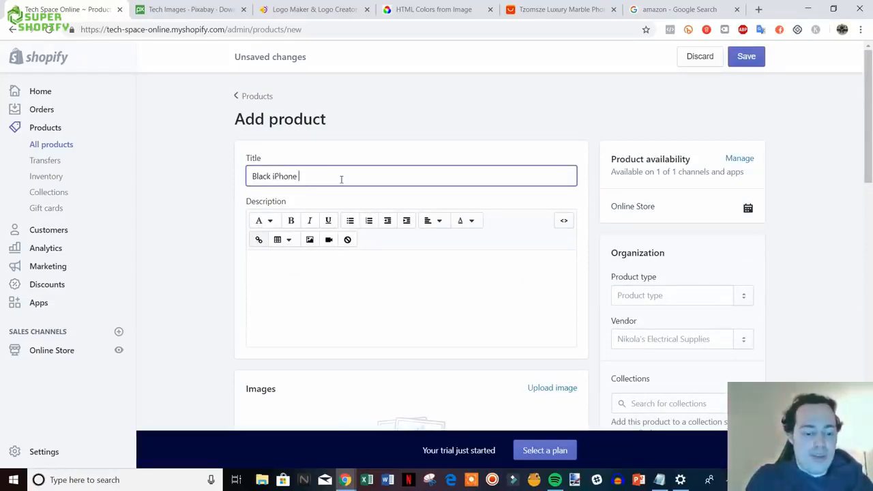
type("Case")
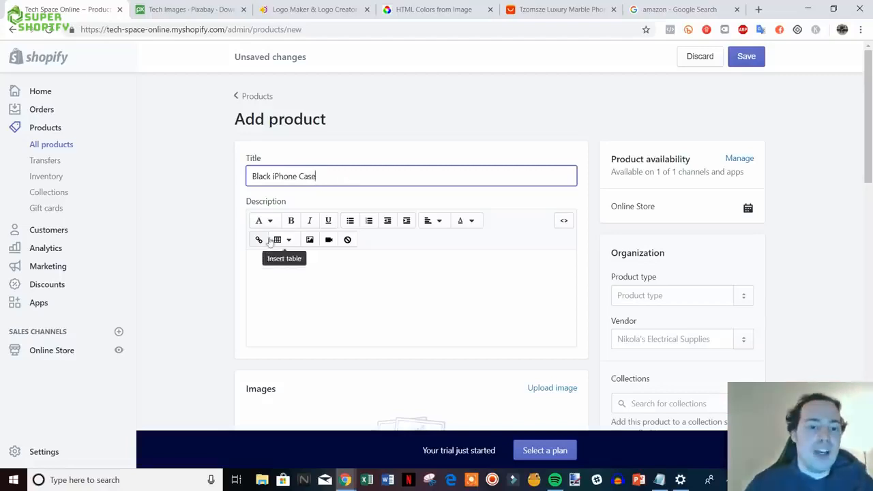
left_click(201, 260)
- Write a description outline with lines 'Describe product', 'Features & Benefits' and 'FAQs'
scroll(252, 255, "down", 1)
left_click(361, 225)
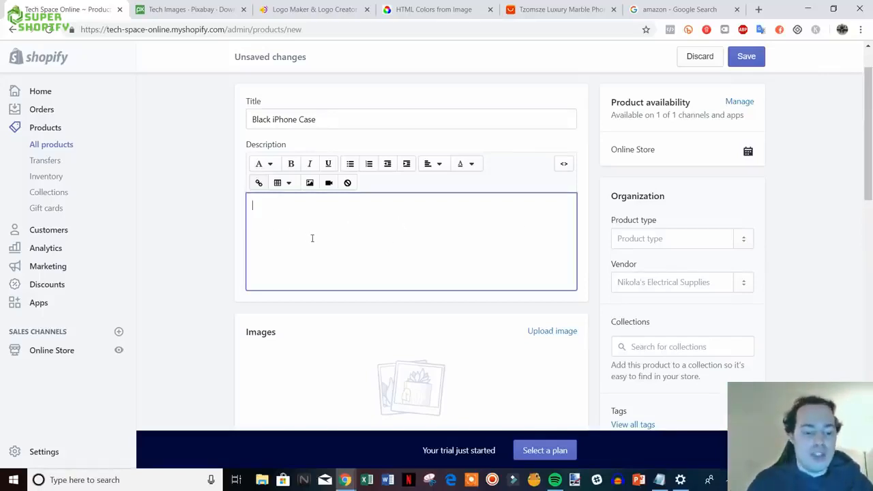
type("Descr")
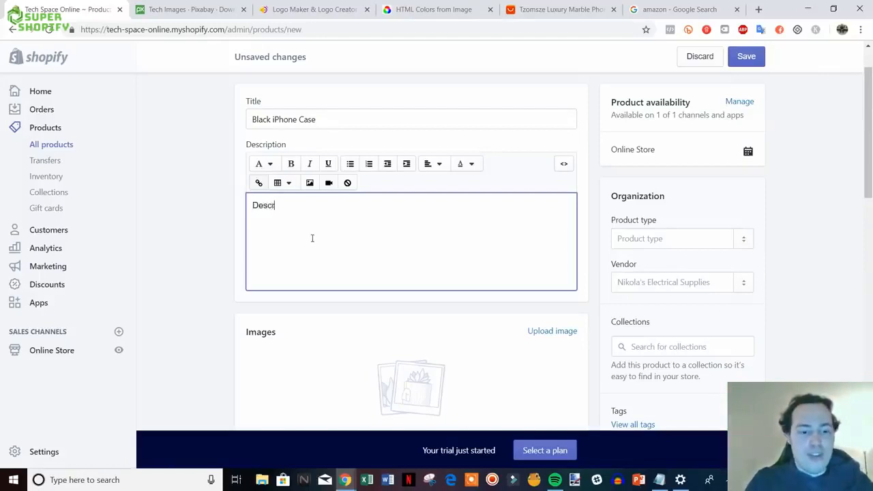
type("ibe product")
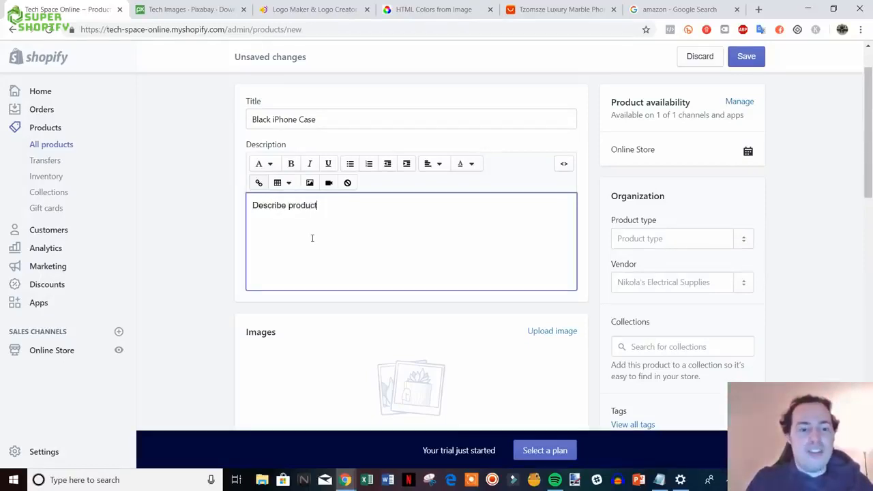
key("Return")
key("Return")
type("F")
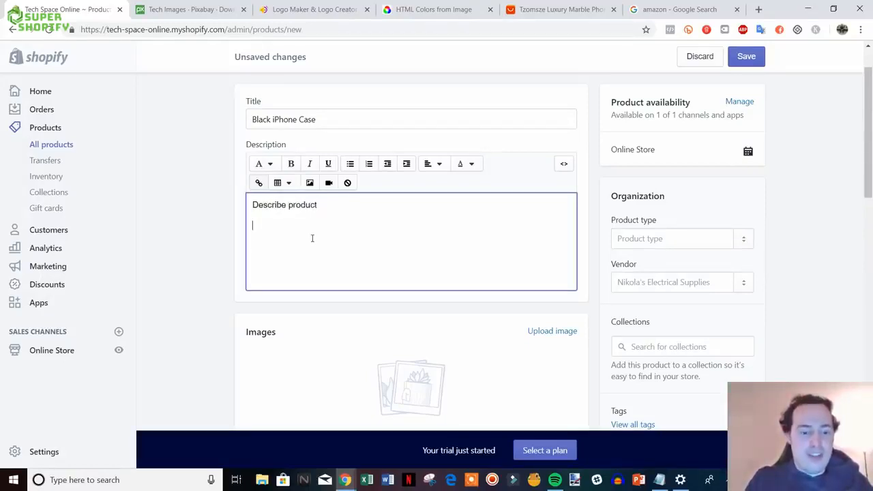
type("eature")
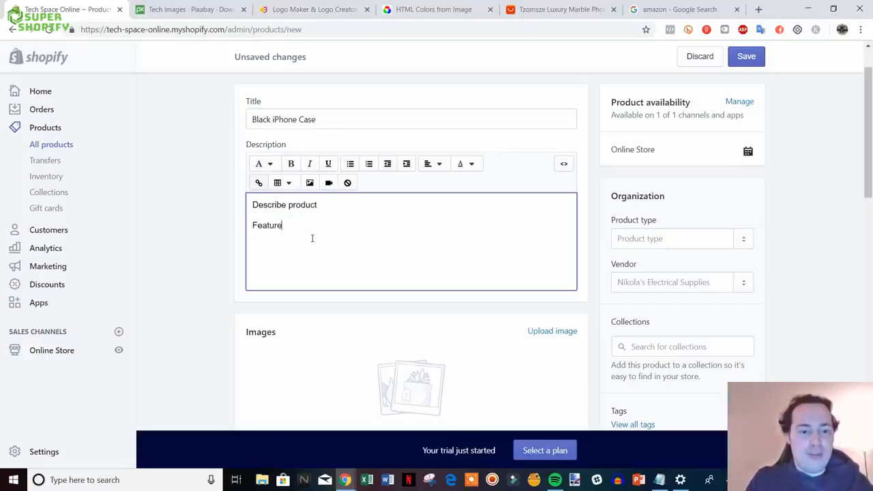
type("s & Benefit")
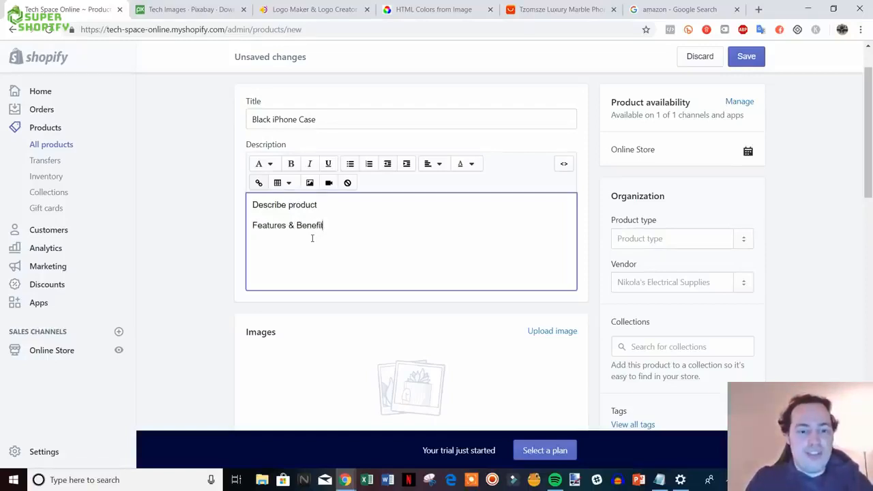
type("s")
key("Return")
key("BackSpace")
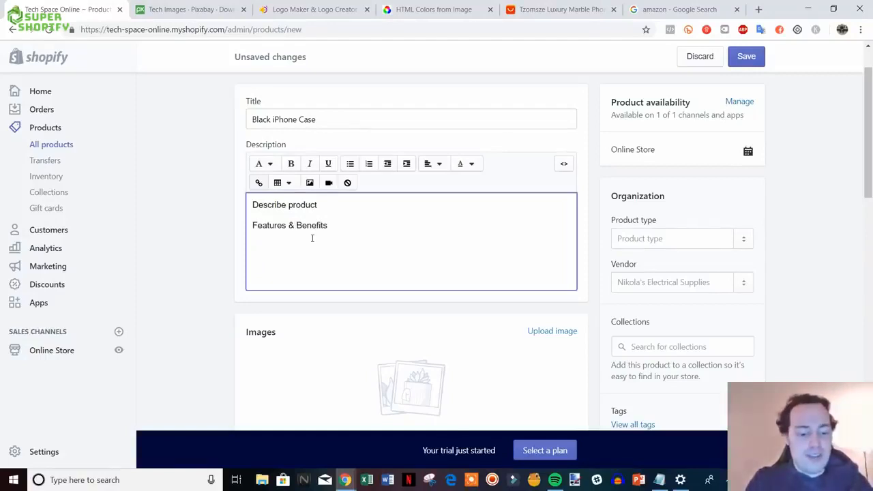
type("FAQs")
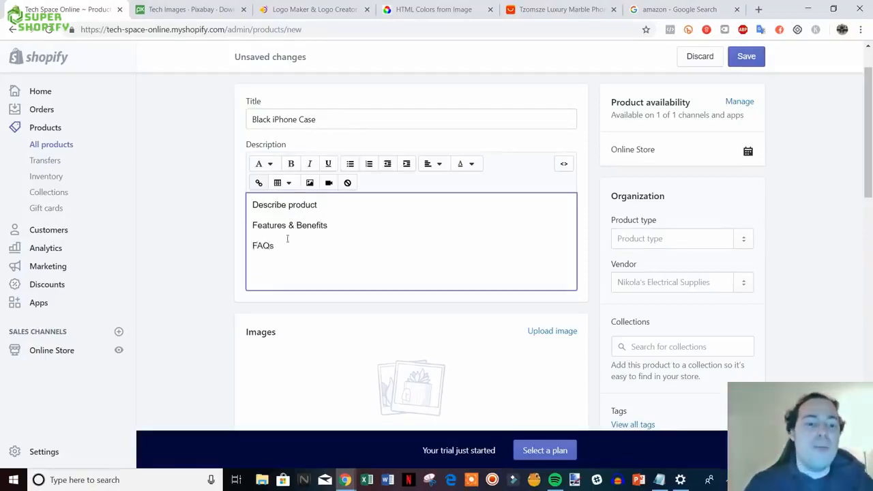
scroll(180, 286, "down", 2)
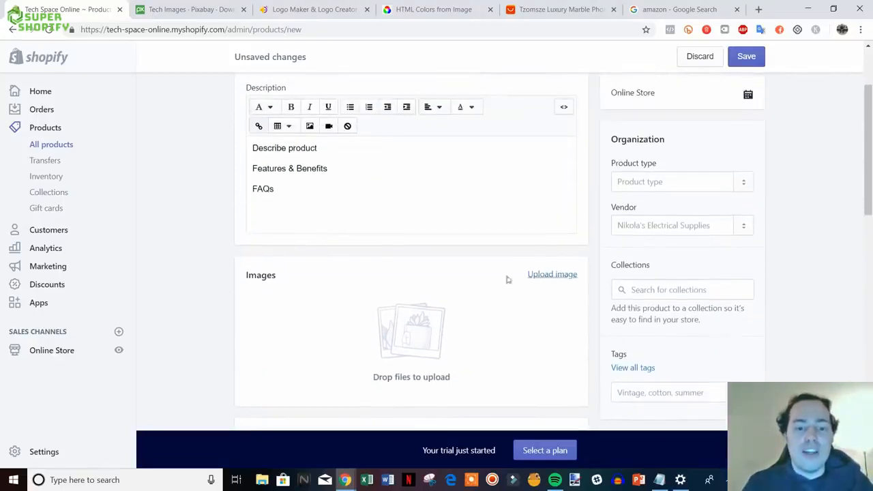
- Upload the 'black iphone case' image file as the product photo
left_click(553, 277)
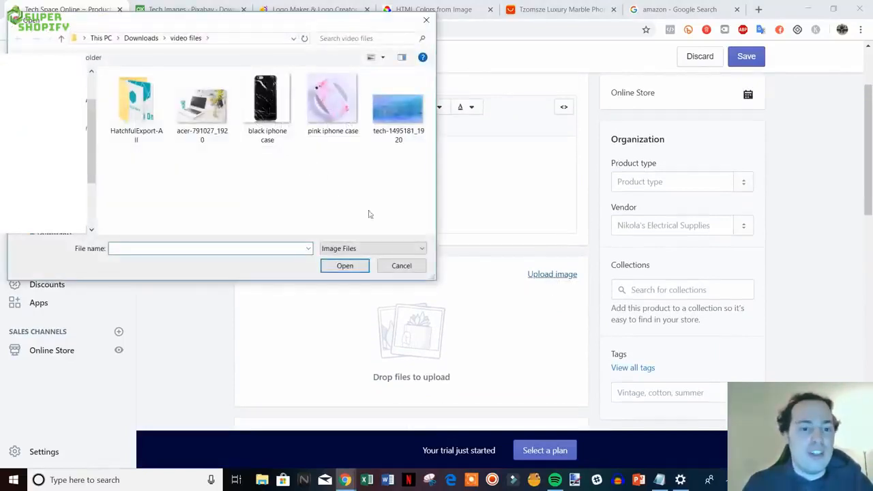
double_click(266, 106)
scroll(518, 276, "down", 1)
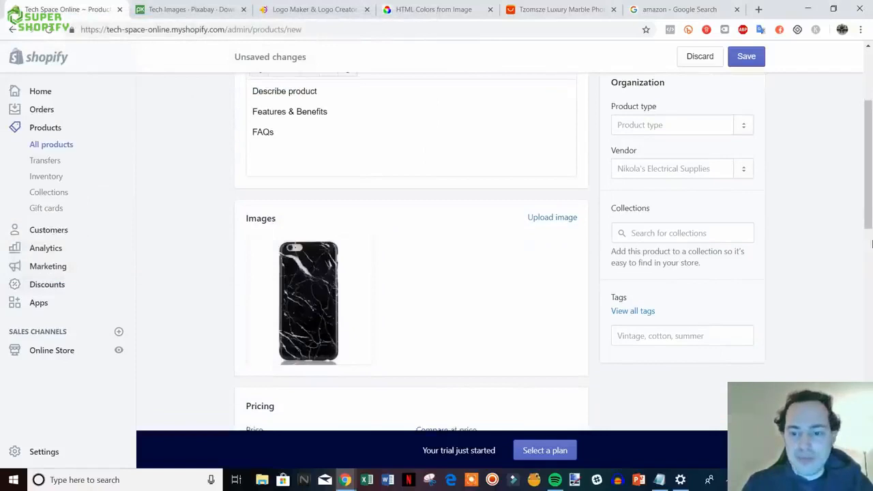
scroll(870, 243, "up", 1)
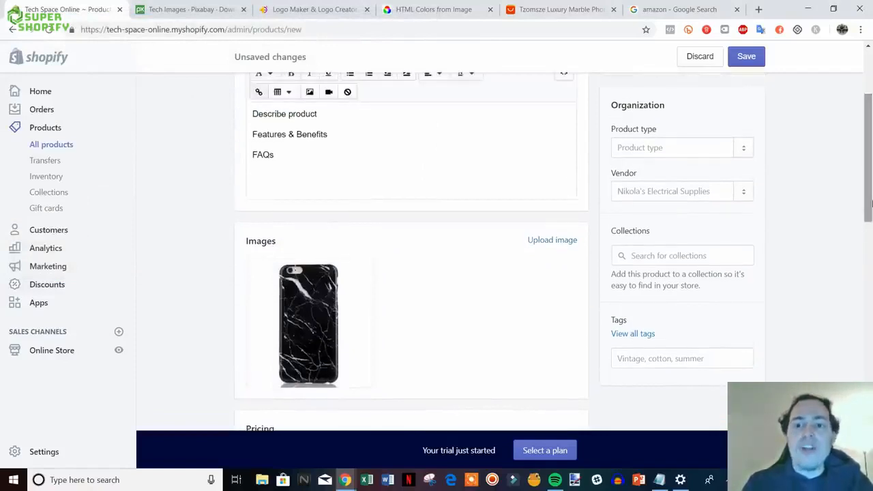
- Set the product type to 'iphone case'
left_click(673, 146)
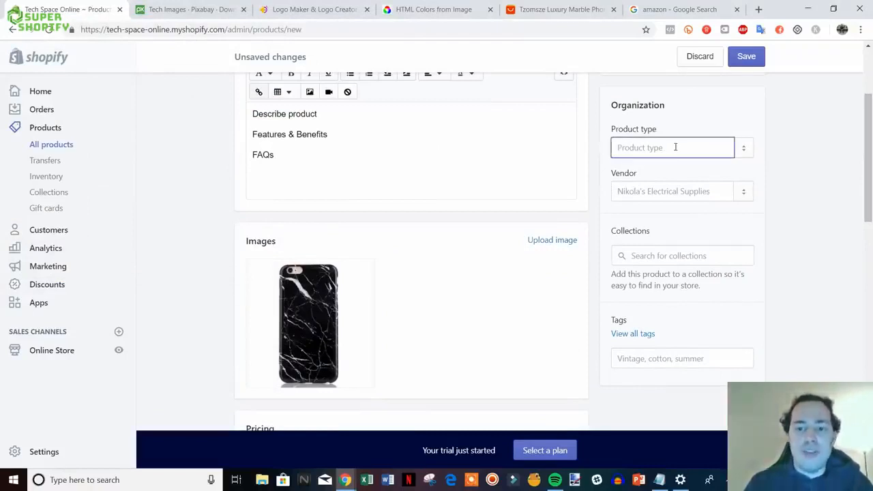
type("ipho")
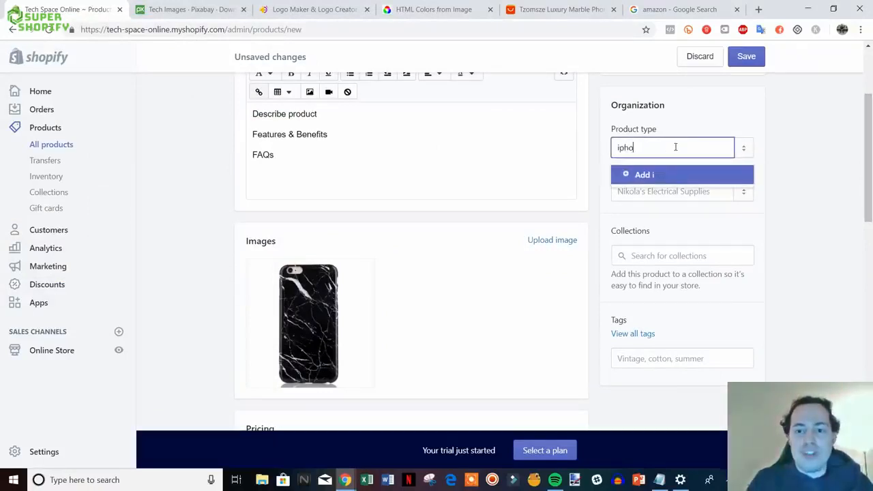
type("ne case")
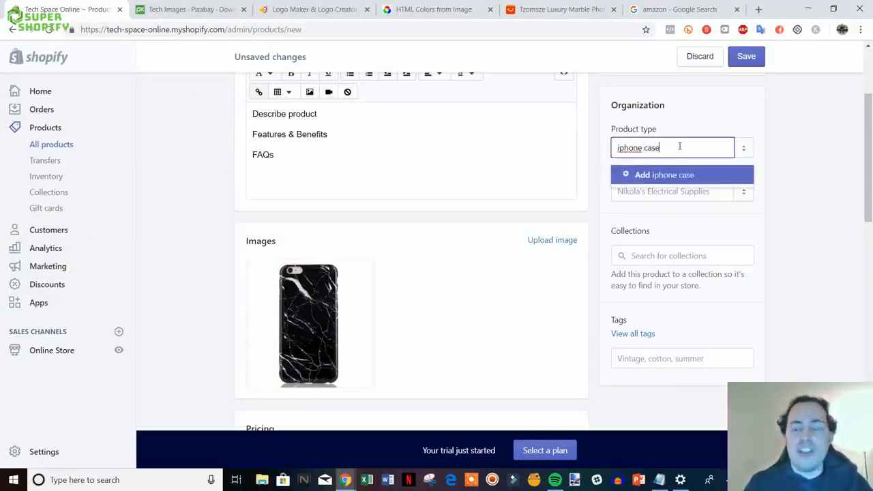
left_click(633, 179)
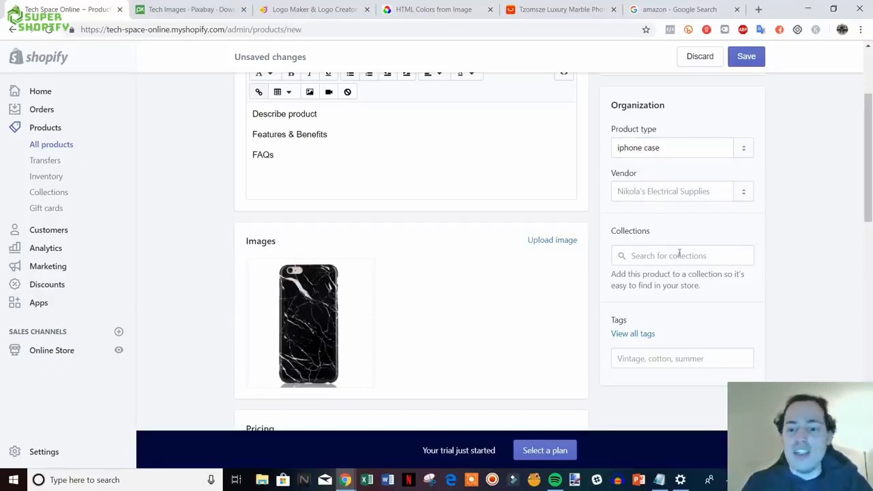
scroll(818, 300, "down", 1)
scroll(846, 304, "up", 1)
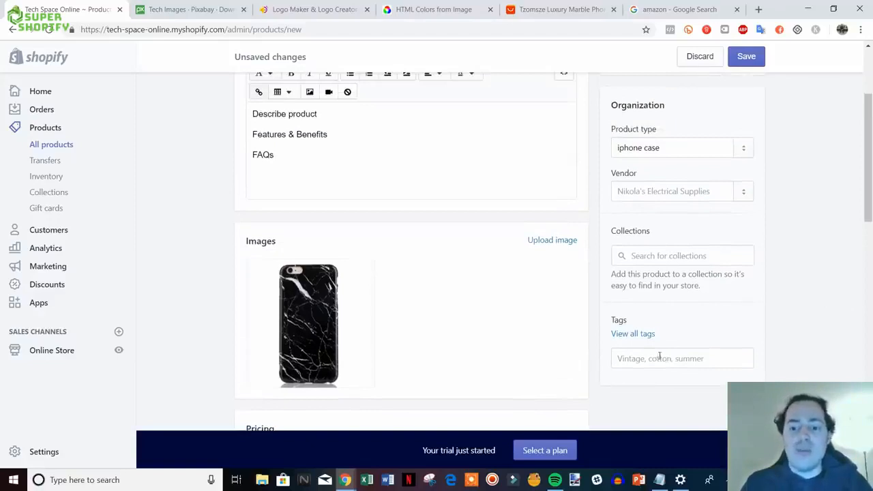
- Tag the product 'iphone case' and 'black'
mouse_move(362, 310)
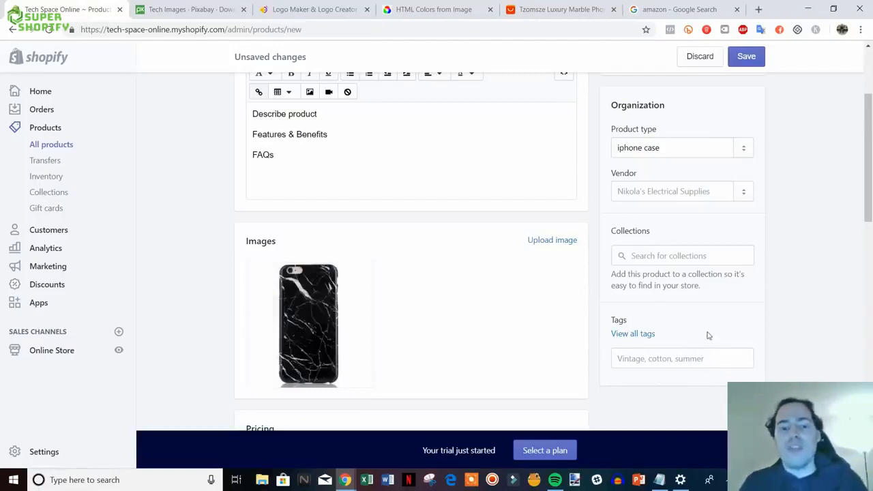
left_click(682, 356)
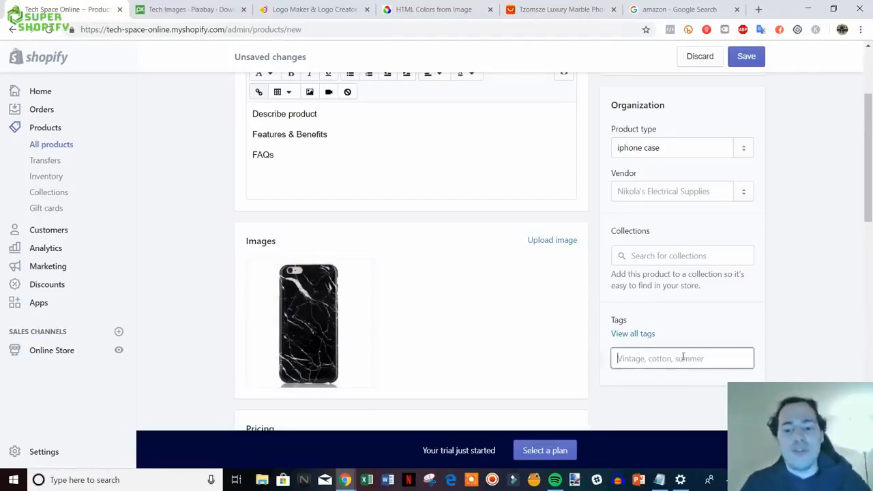
type("iphone case")
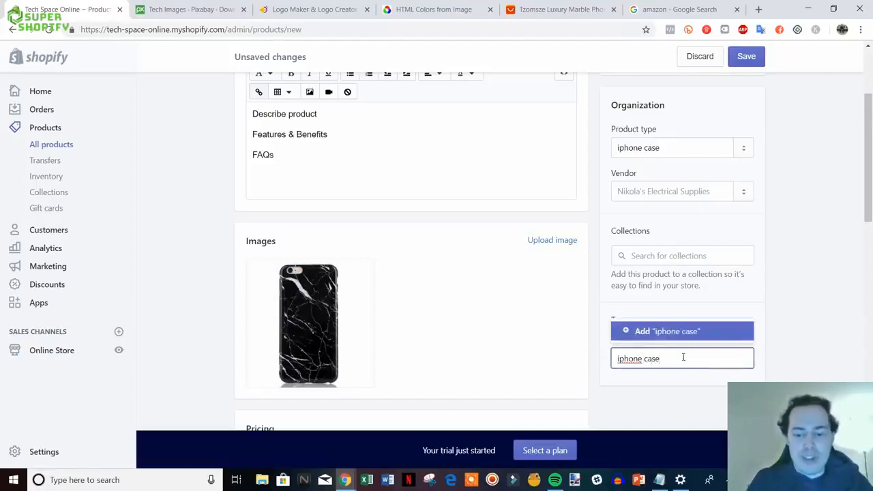
key("Return")
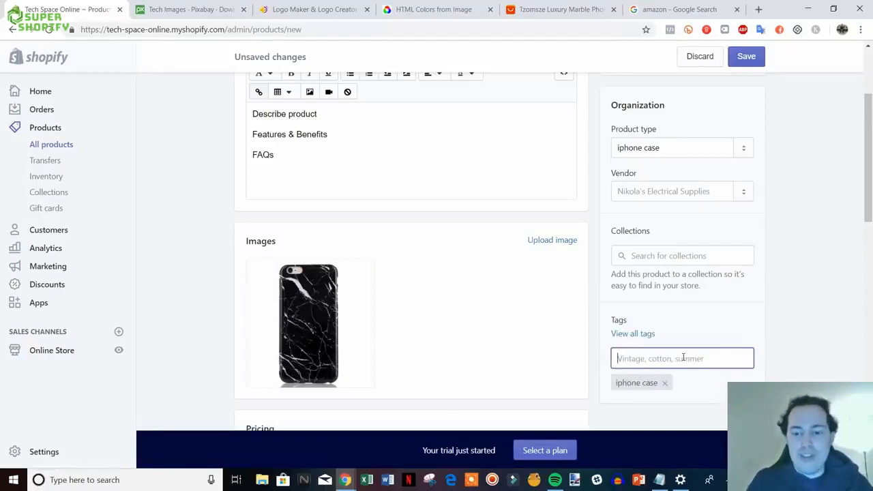
type("black")
key("Return")
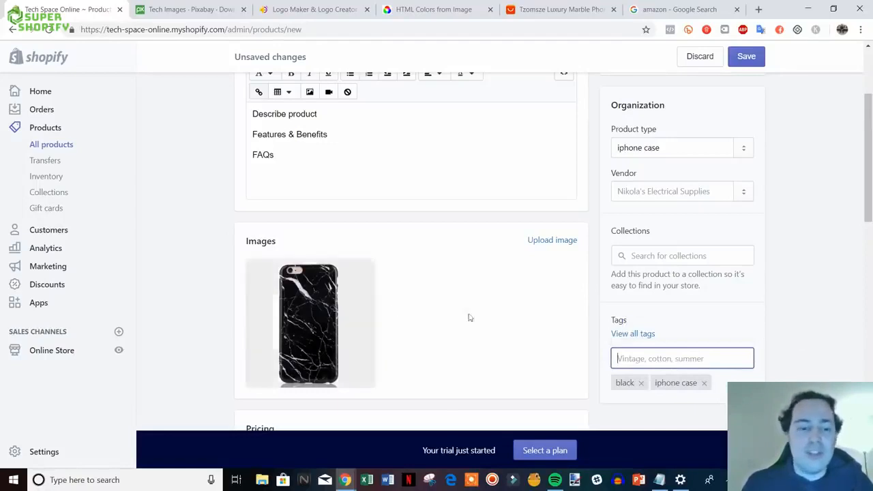
- Check the vendor suggestions, leave the vendor unchanged, and move down to Pricing
scroll(763, 311, "down", 1)
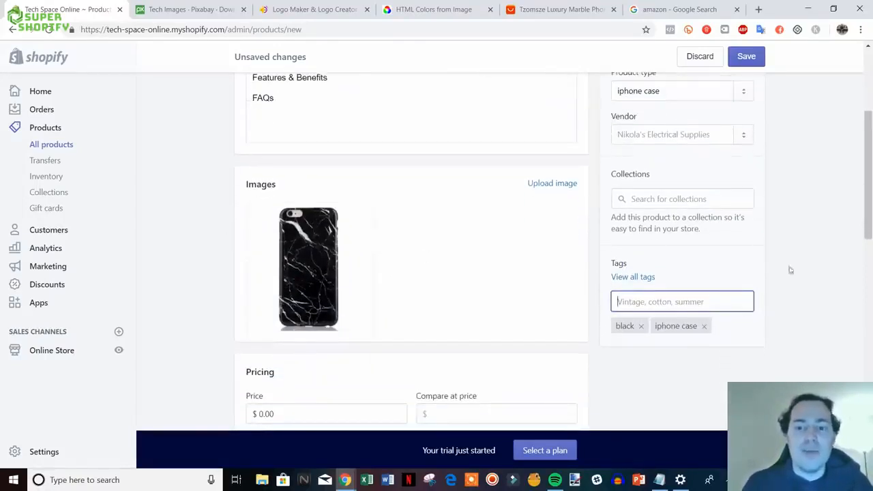
left_click(682, 135)
left_click(794, 152)
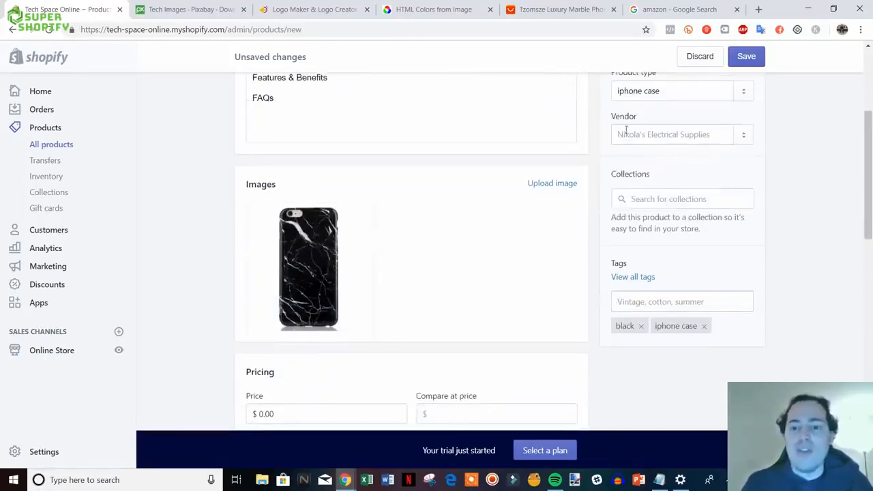
scroll(675, 204, "up", 2)
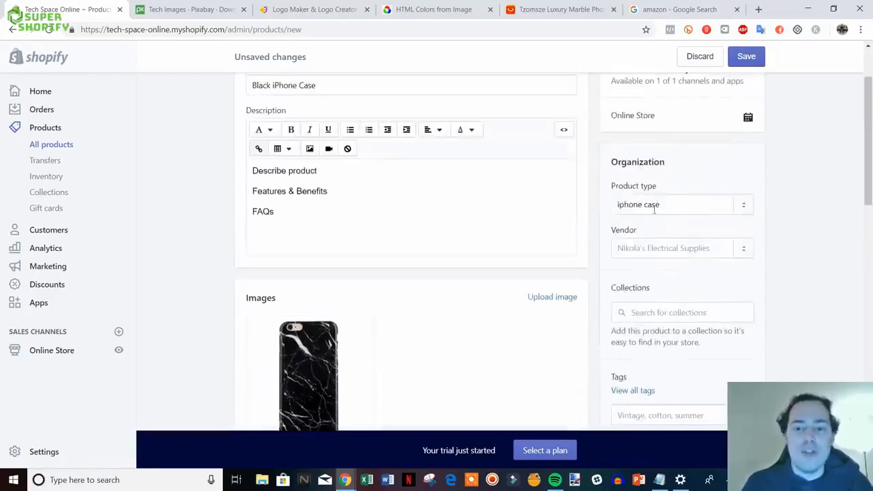
scroll(742, 249, "down", 1)
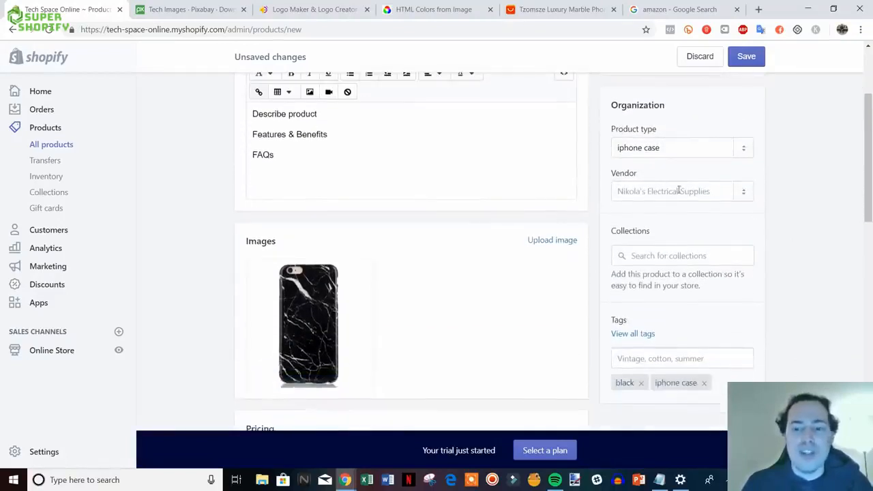
scroll(678, 190, "down", 3)
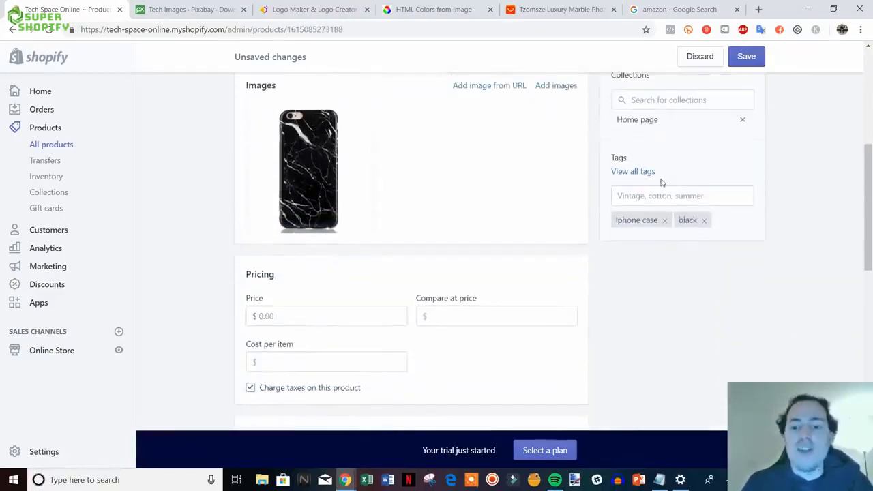
scroll(682, 287, "down", 1)
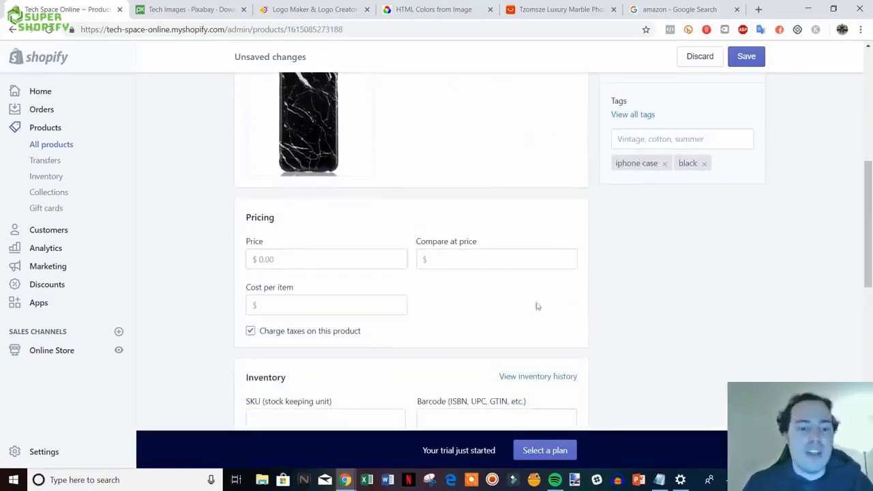
- Price the case at $14.99 with a $19.99 compare-at price
scroll(337, 288, "down", 1)
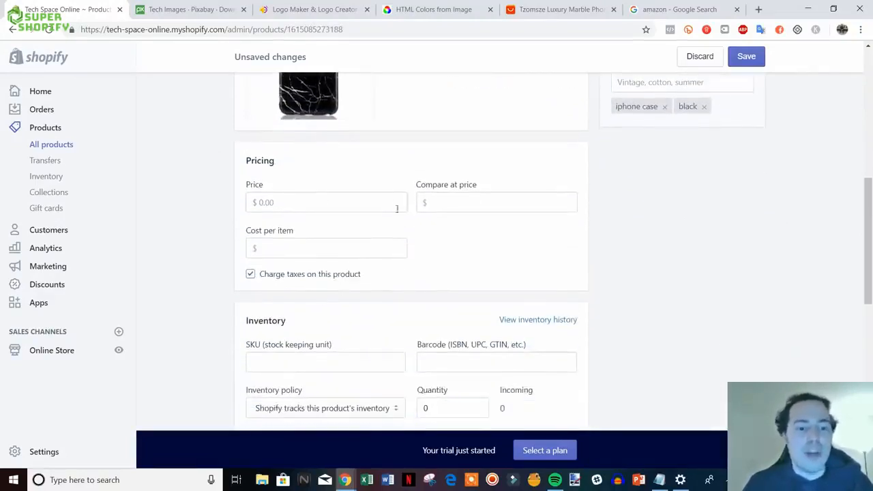
left_click(344, 202)
type("1")
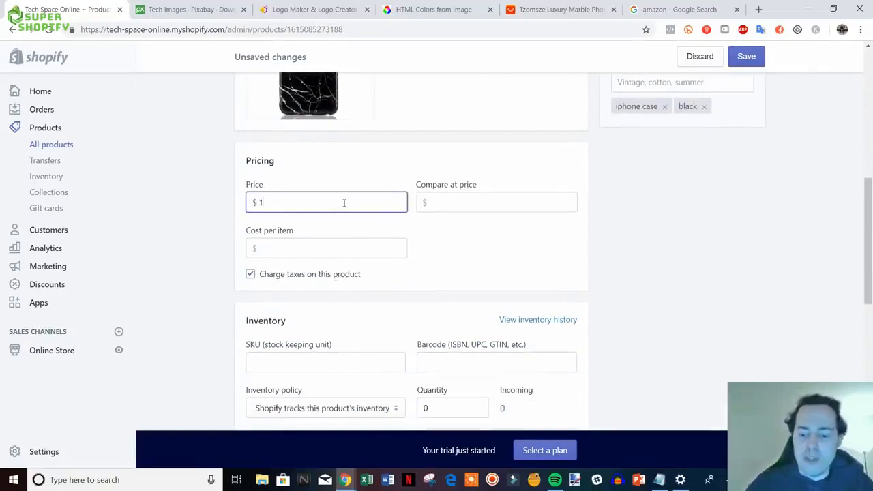
type("4.99")
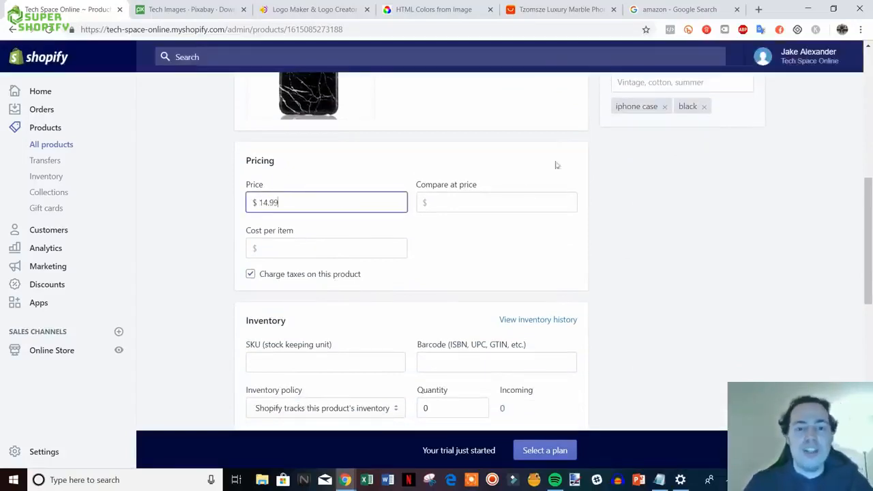
left_click(522, 199)
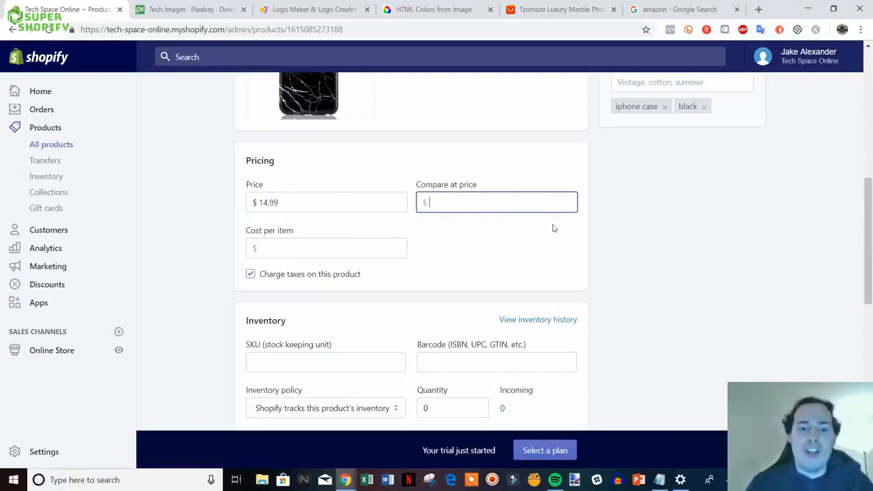
type("19.99")
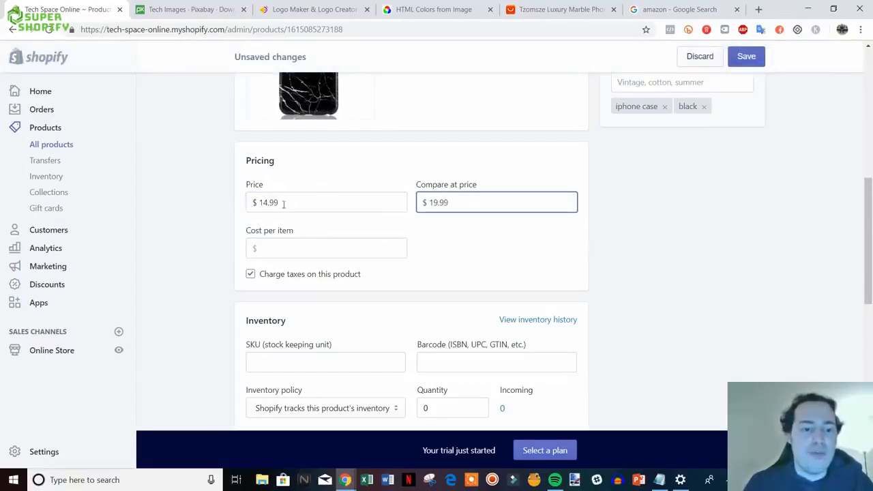
left_click(623, 250)
scroll(692, 246, "down", 2)
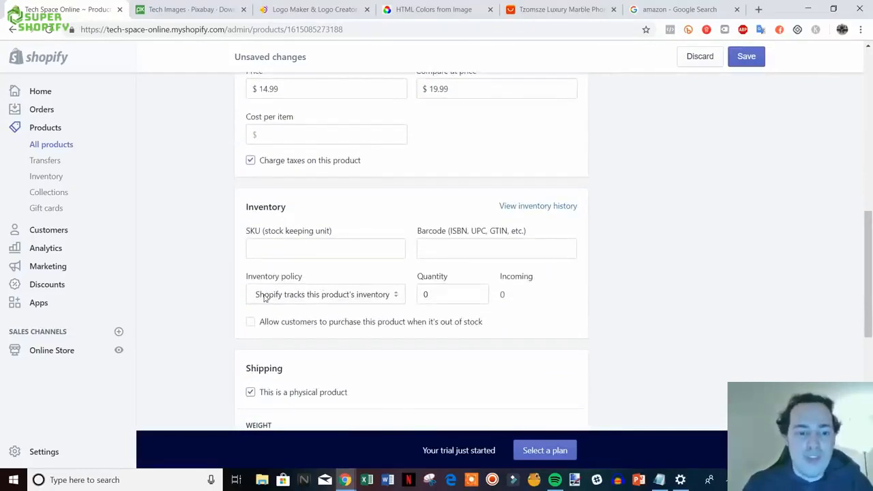
- Raise the inventory quantity to 7
left_click(433, 297)
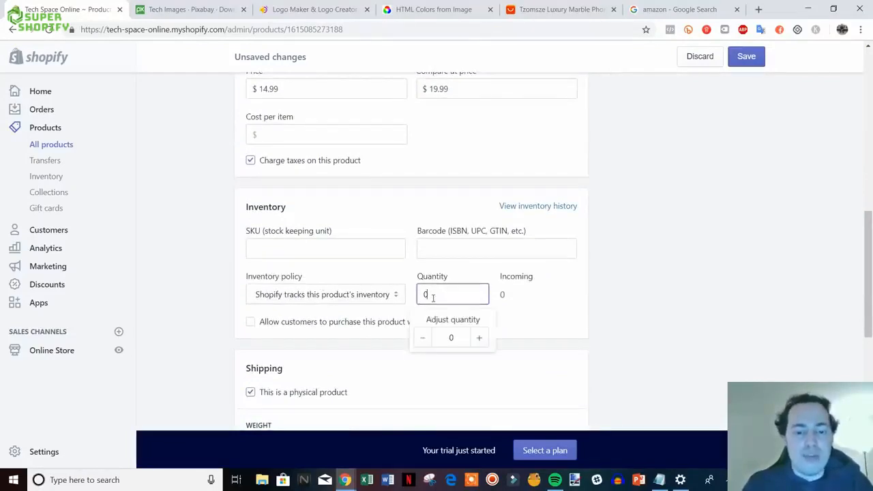
left_click(479, 338)
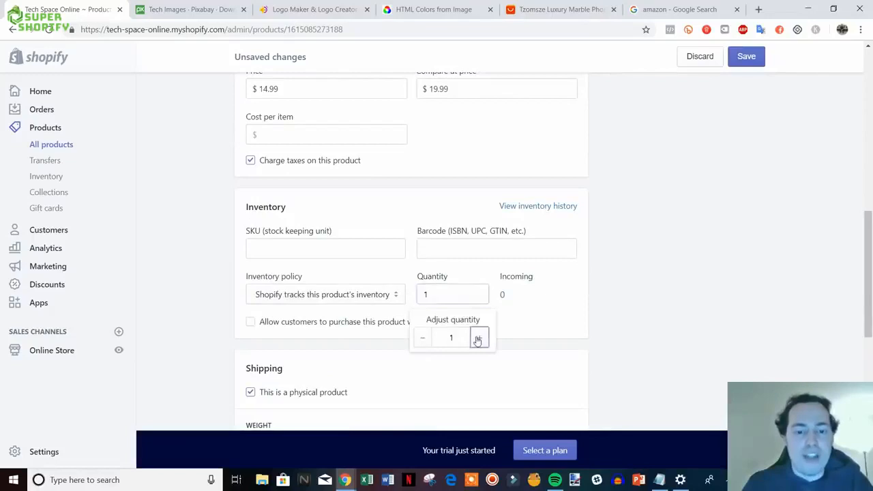
left_click(479, 338)
left_click(478, 339)
left_click(478, 338)
left_click(478, 338)
left_click(478, 339)
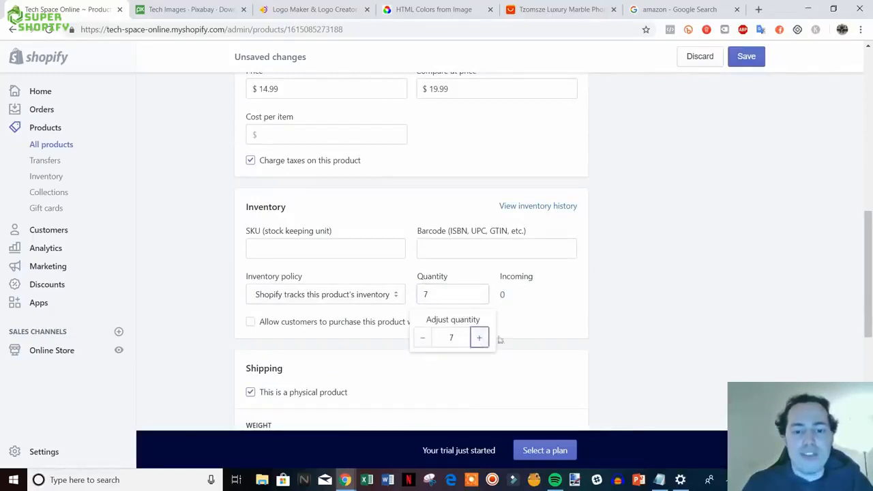
left_click(682, 327)
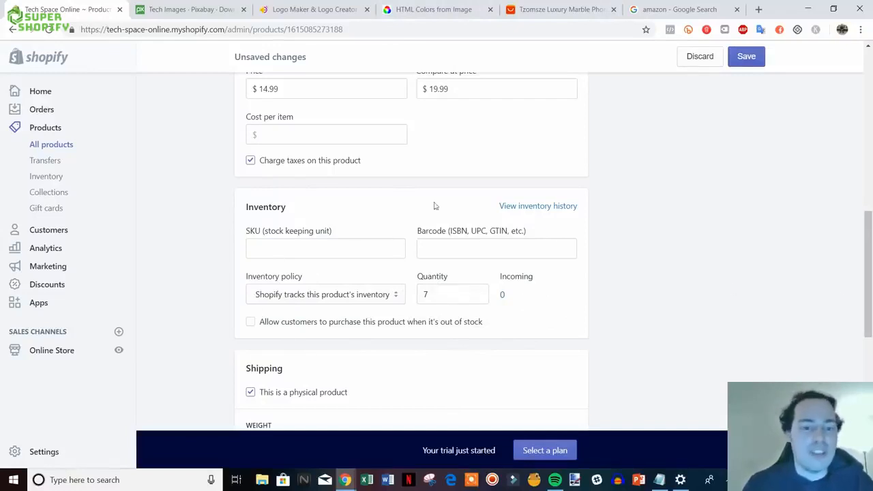
scroll(688, 312, "down", 1)
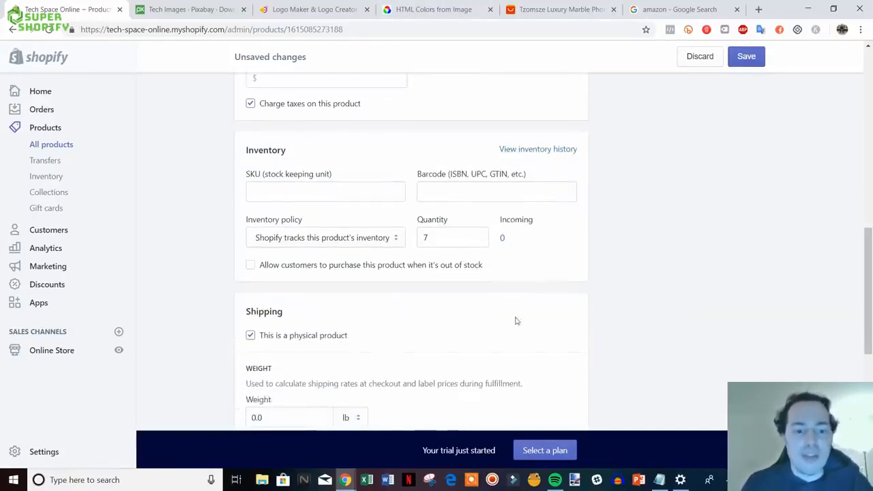
scroll(636, 317, "up", 1)
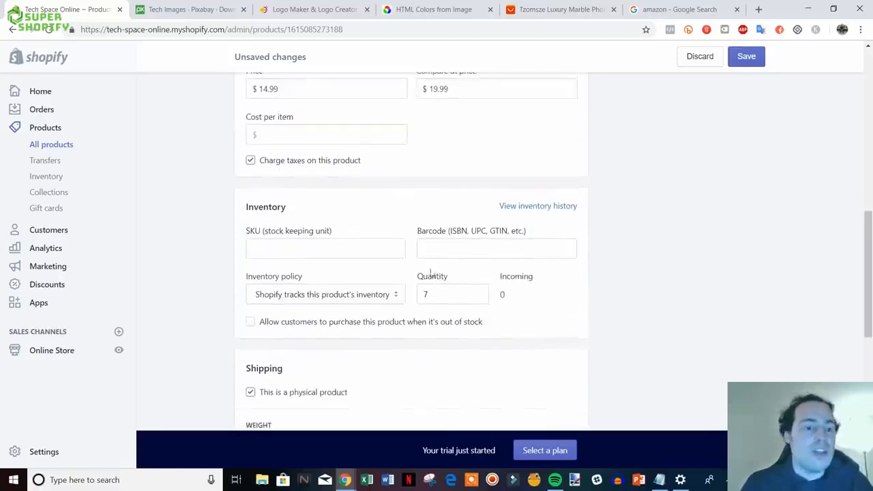
- Set the product SKU to 'iphone-case-black'
left_click(315, 254)
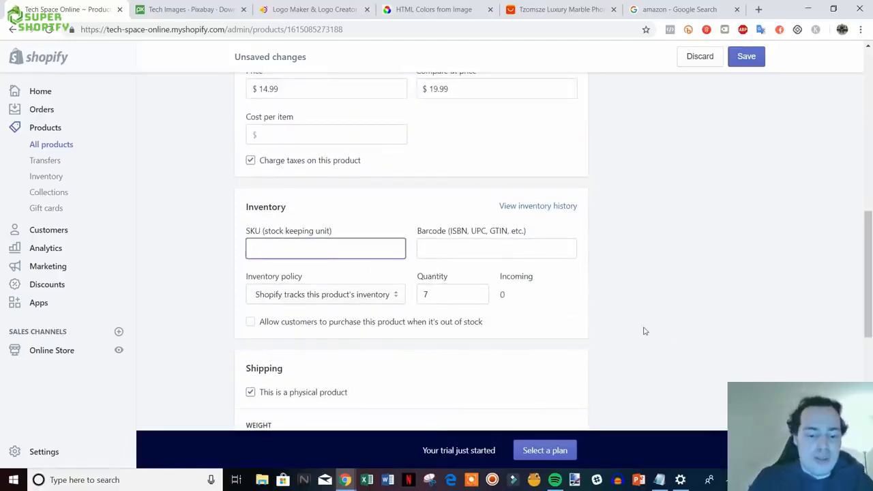
type("iphone")
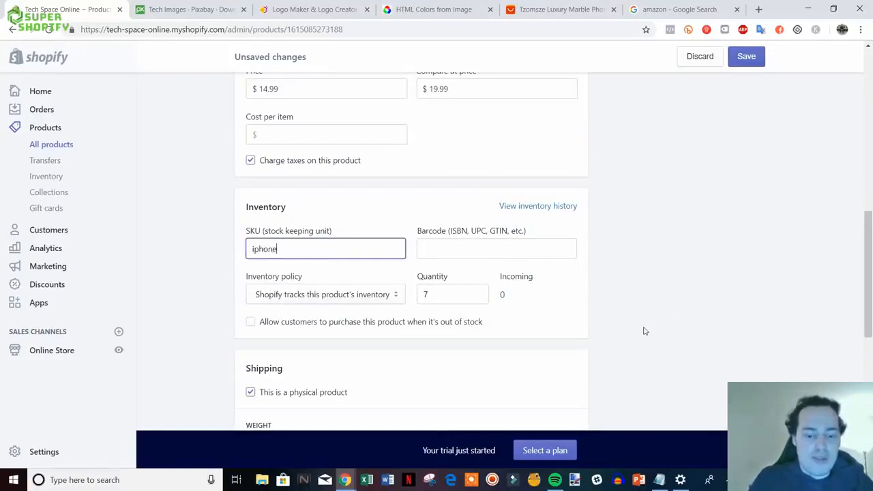
type("-case-")
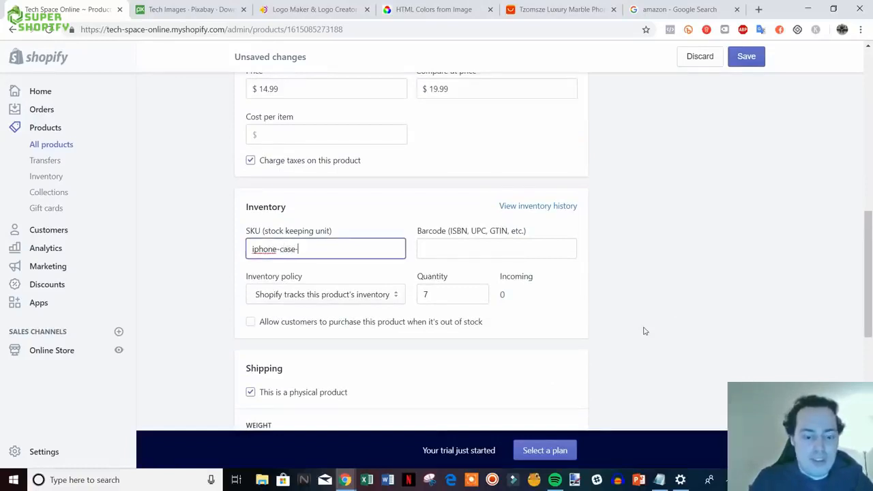
type("black")
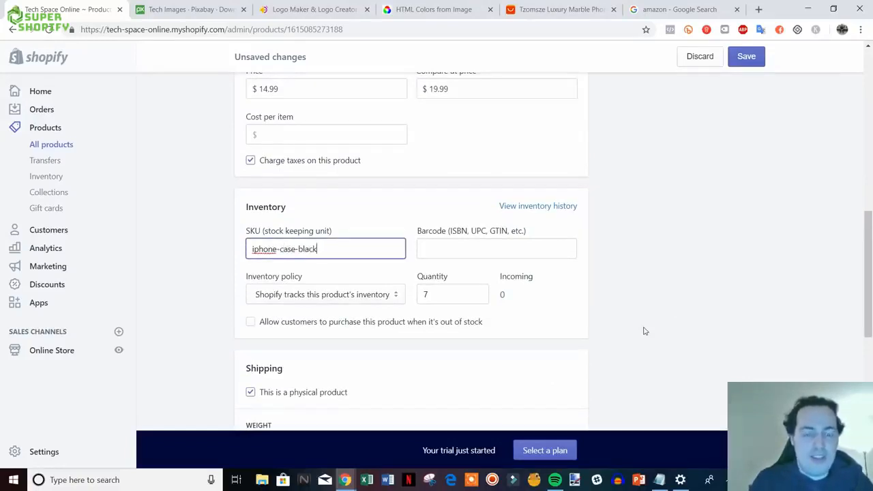
left_click(648, 320)
scroll(641, 327, "down", 1)
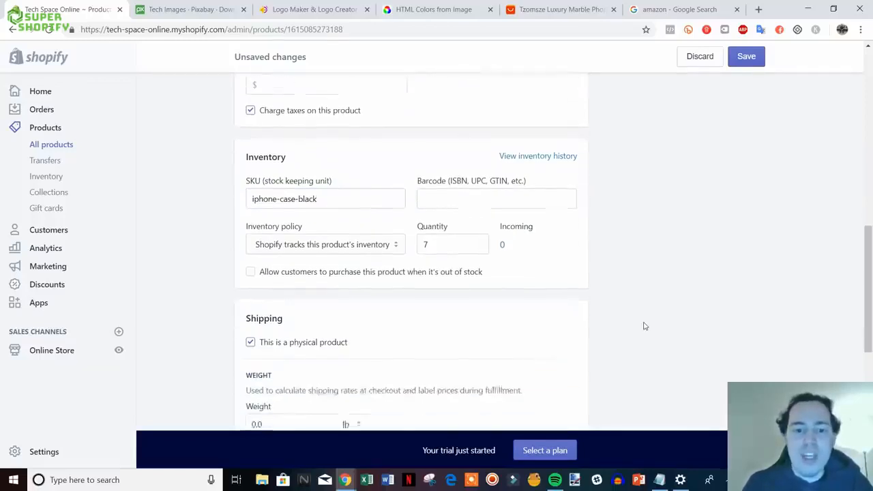
scroll(585, 244, "down", 1)
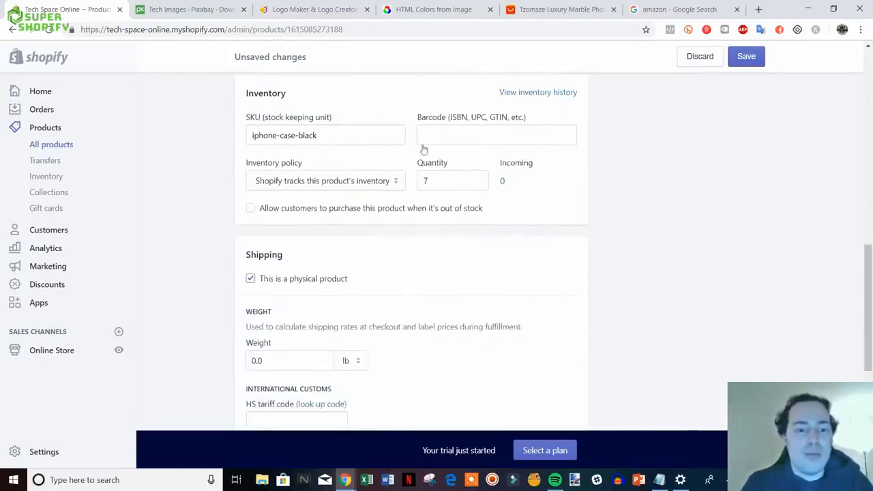
scroll(749, 240, "down", 1)
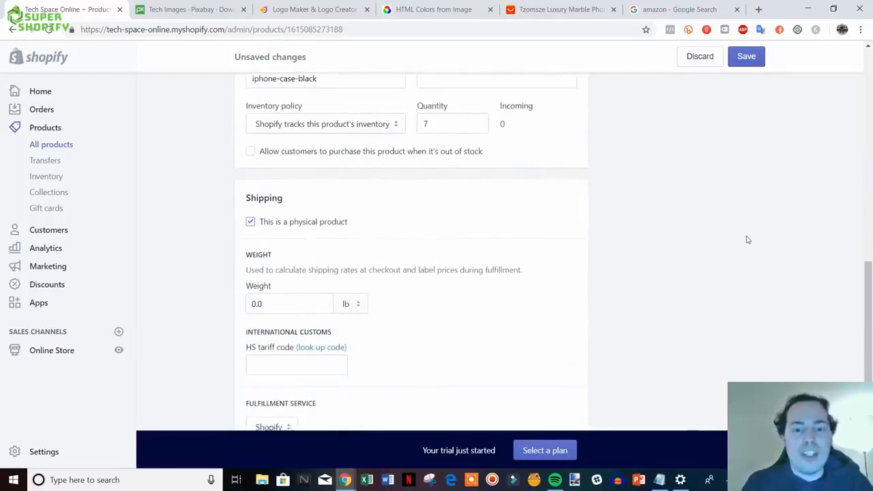
scroll(746, 239, "up", 1)
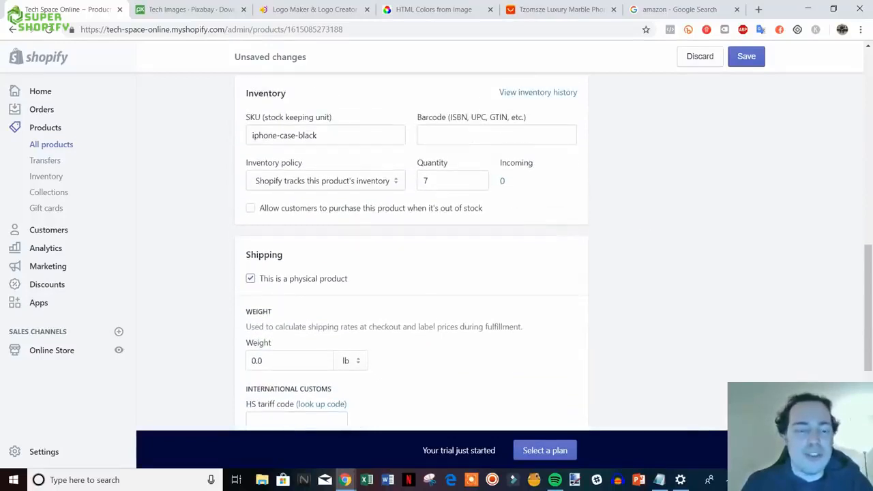
scroll(639, 232, "down", 2)
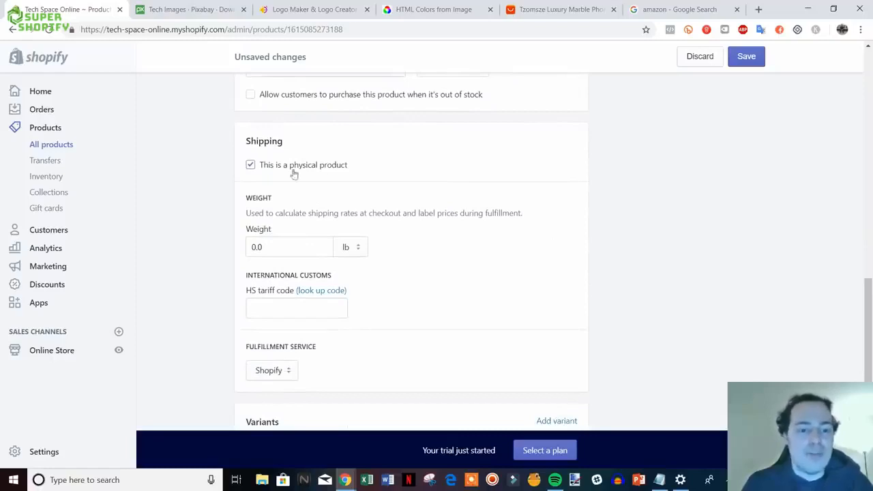
scroll(648, 245, "down", 1)
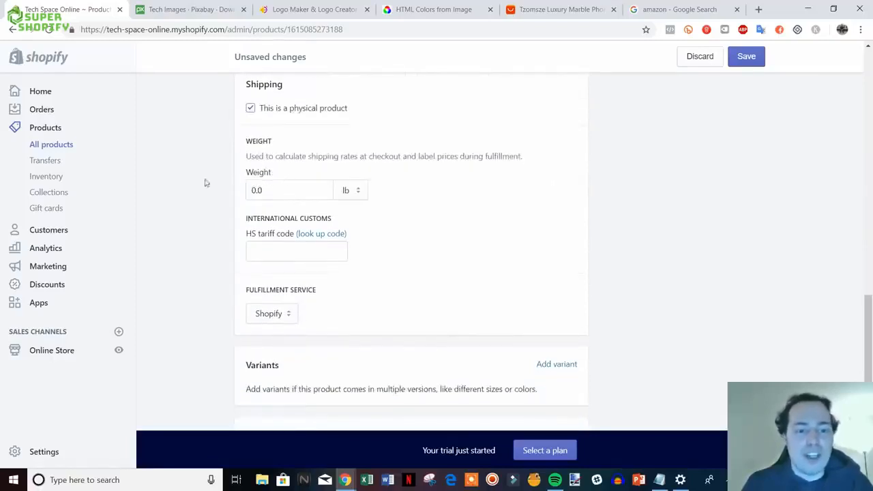
- Set the shipping weight to 1.0 lb
left_click(269, 194)
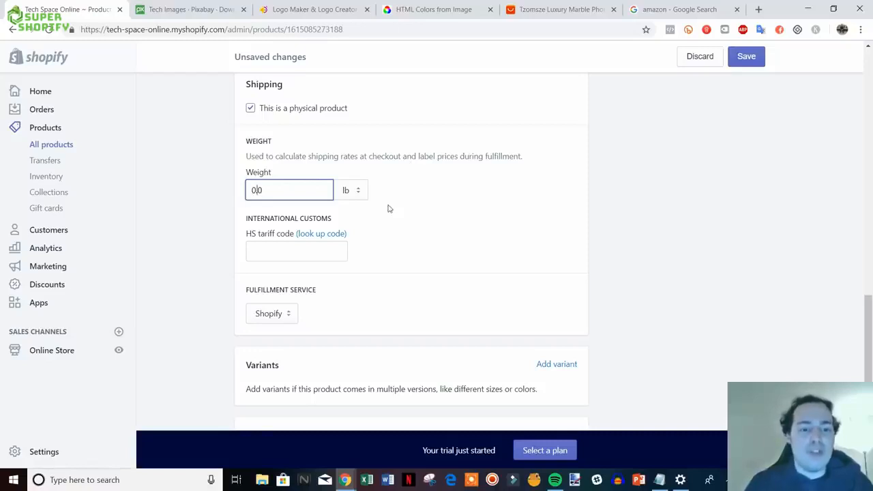
key("BackSpace")
key("BackSpace")
key("BackSpace")
type("1.0")
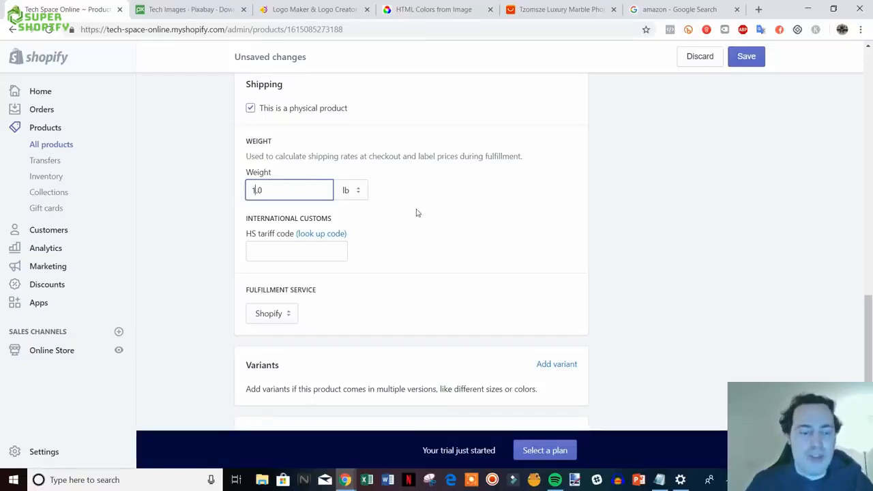
left_click(634, 233)
- Check the fulfillment service options, keeping Shopify as the service
scroll(636, 235, "down", 1)
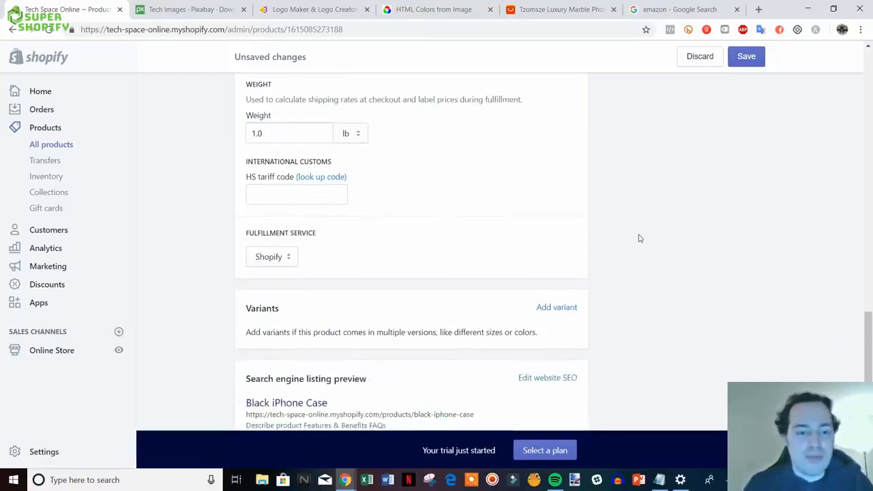
scroll(611, 229, "down", 1)
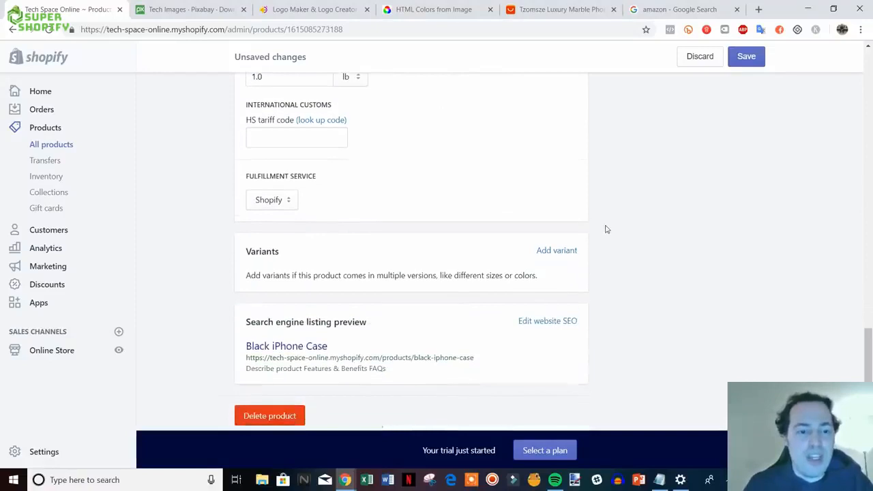
left_click(274, 203)
left_click(272, 213)
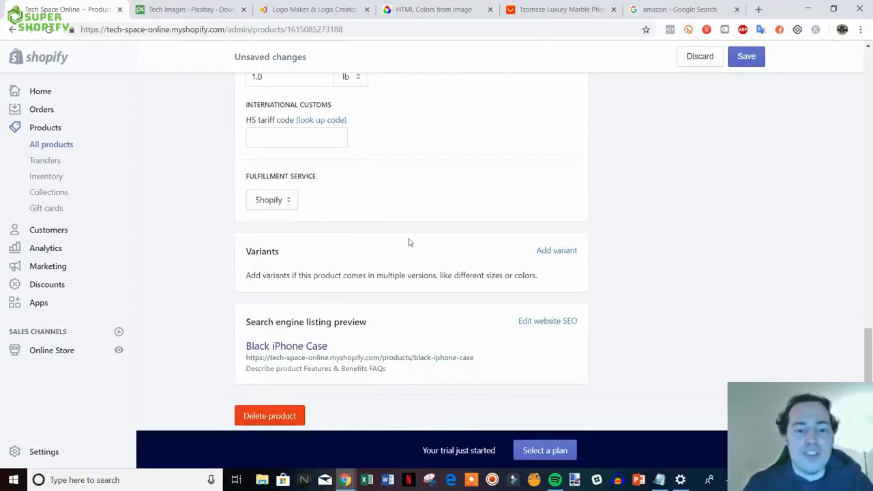
scroll(407, 242, "down", 1)
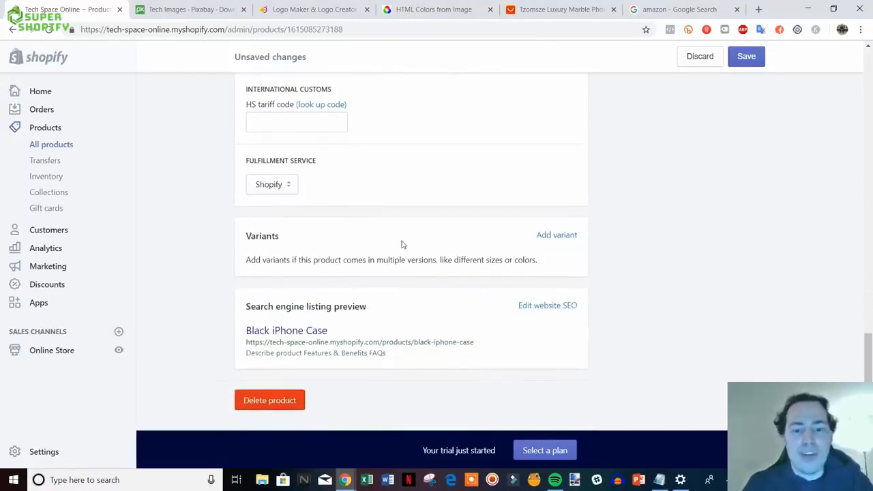
- Add a variant option and rename it from Size to Phone Type
left_click(554, 235)
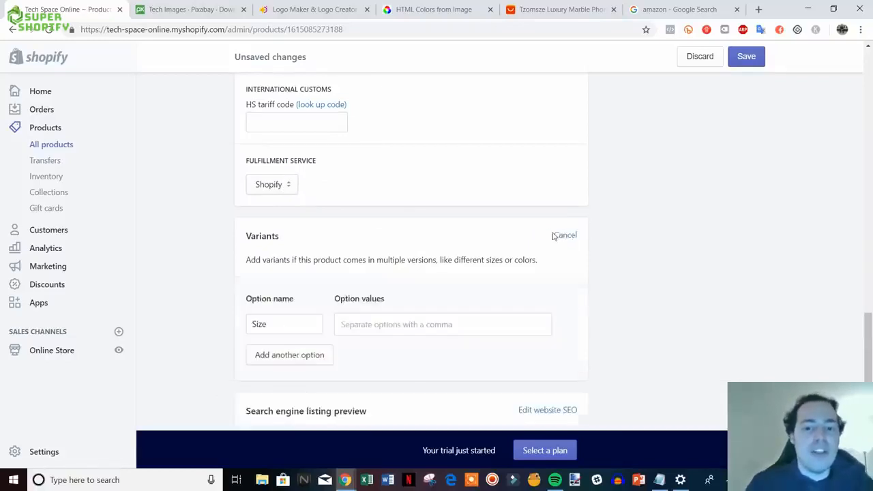
scroll(682, 283, "down", 2)
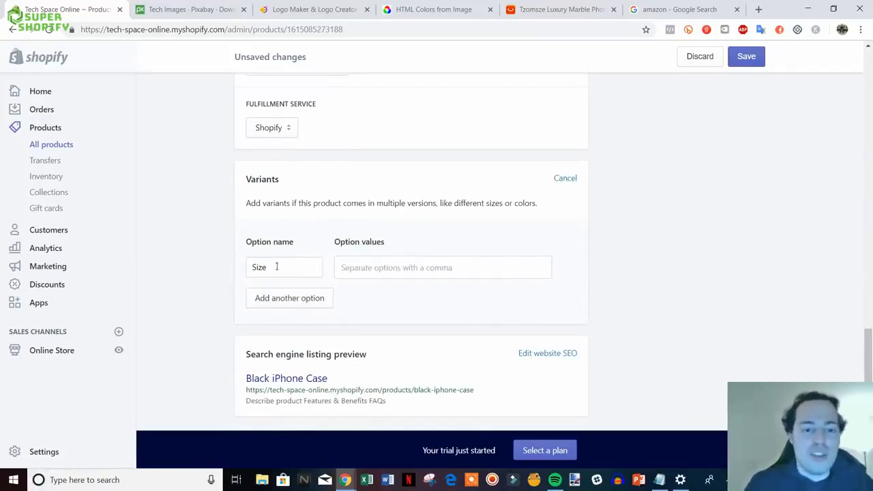
left_click_drag(276, 267, 234, 267)
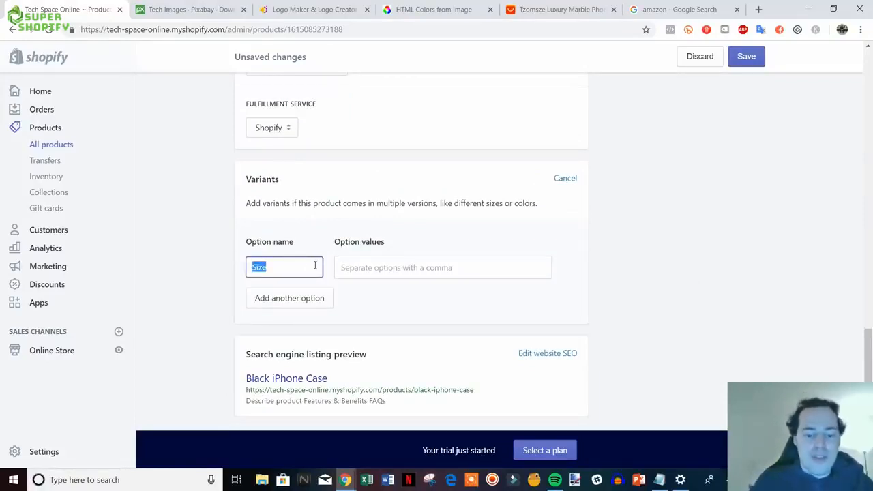
type("Phone T")
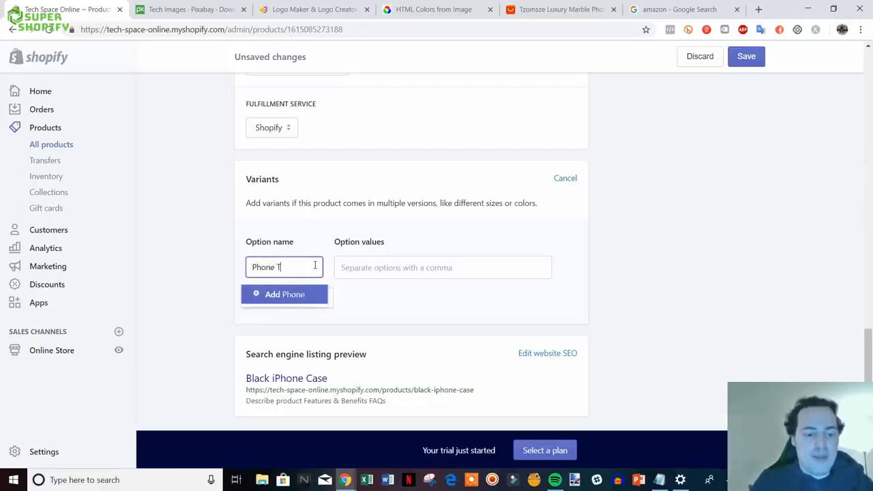
type("ype")
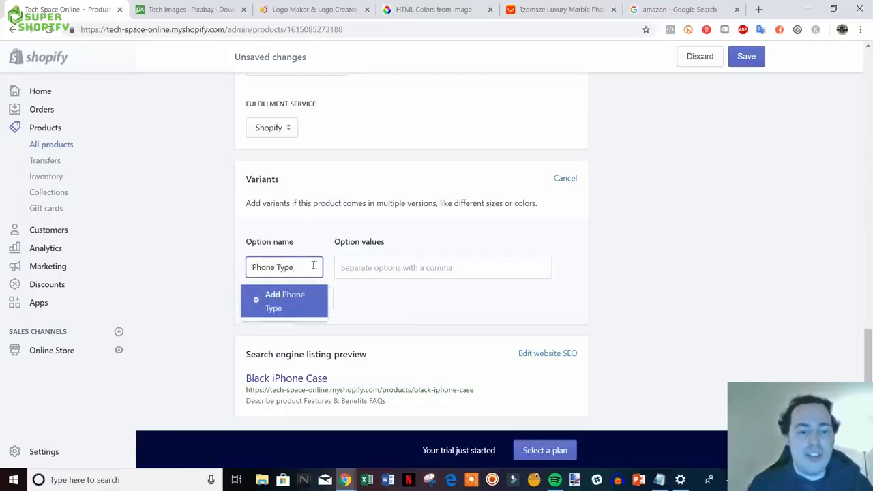
left_click(277, 299)
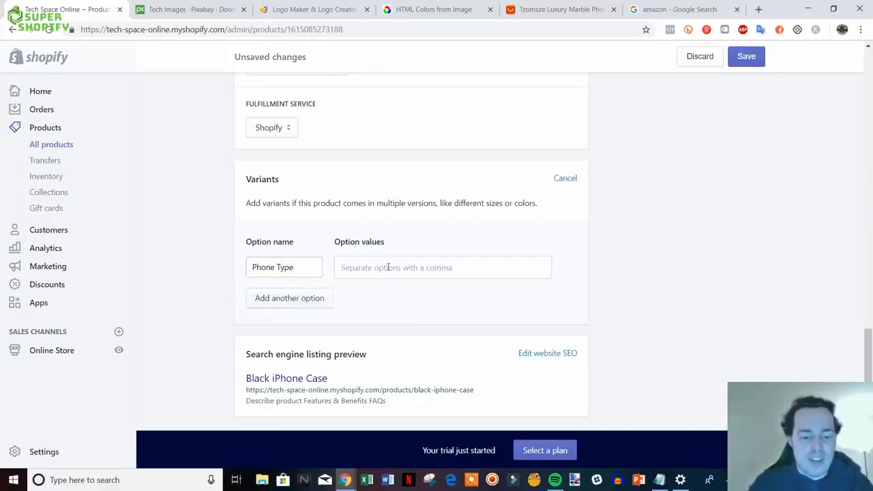
- Enter the Phone Type values 6, 6s, 7, 7plus and X
left_click(388, 267)
type("6")
key("Return")
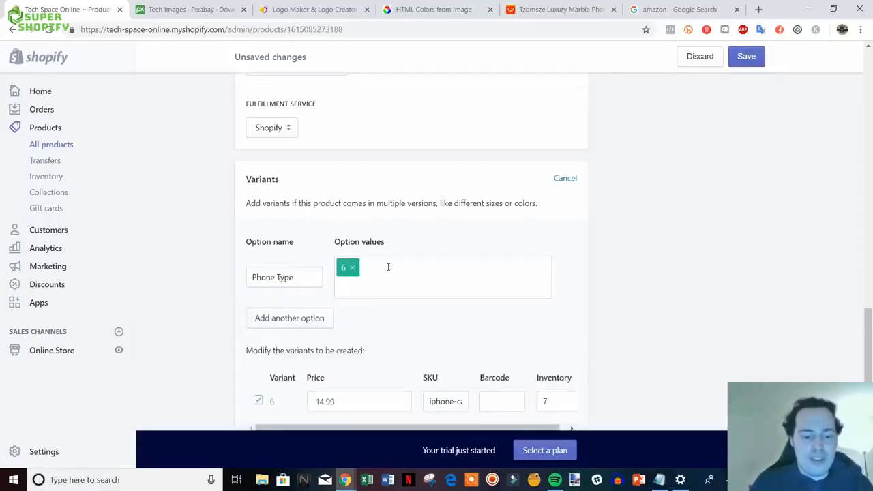
type("6s")
key("Return")
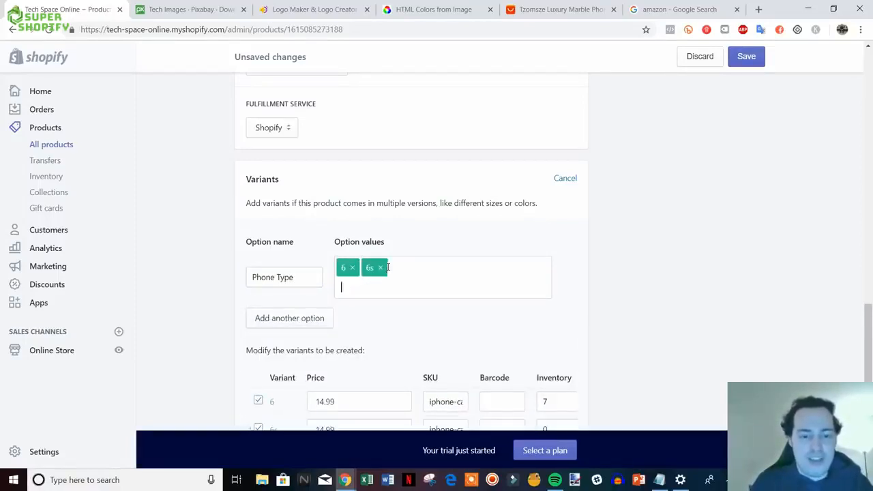
type("7")
key("Return")
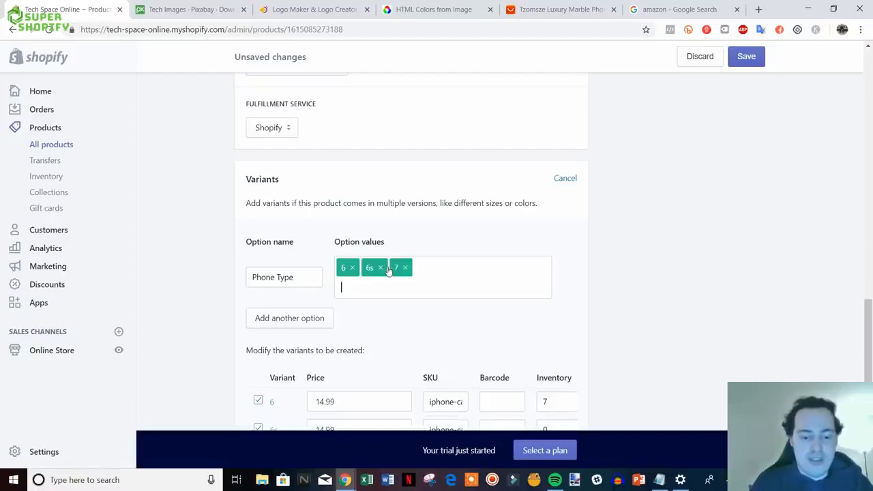
type("7plus")
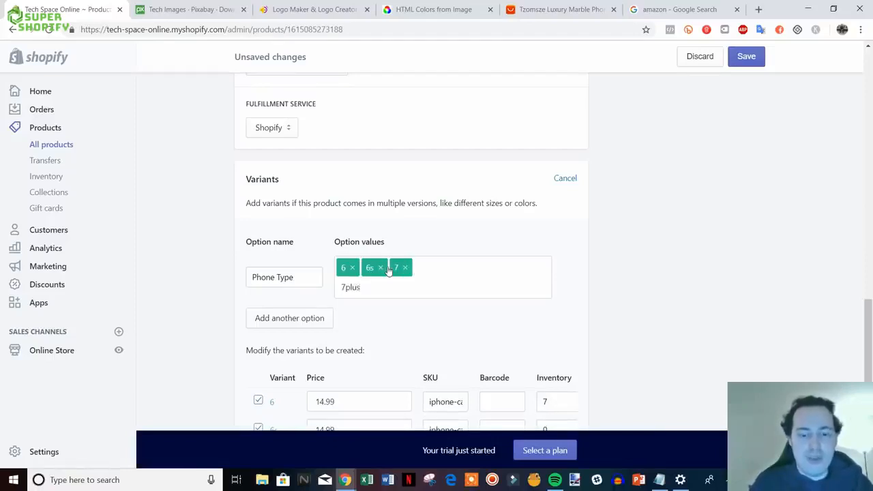
key("Return")
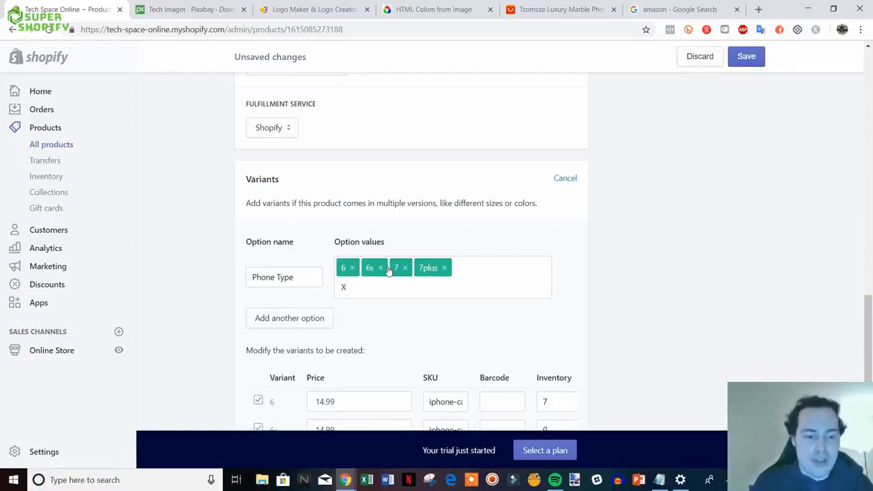
key("Return")
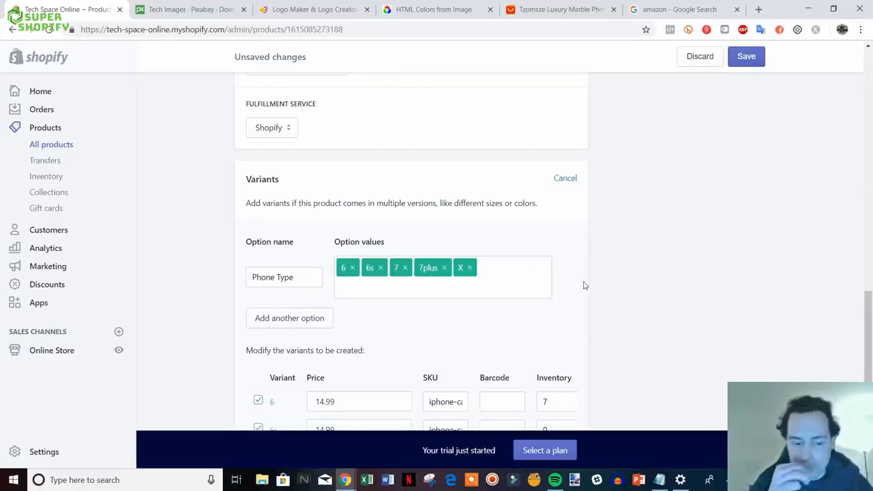
- Check that the 6s, 7 and 7plus variant prices stay at 14.99
scroll(495, 279, "down", 5)
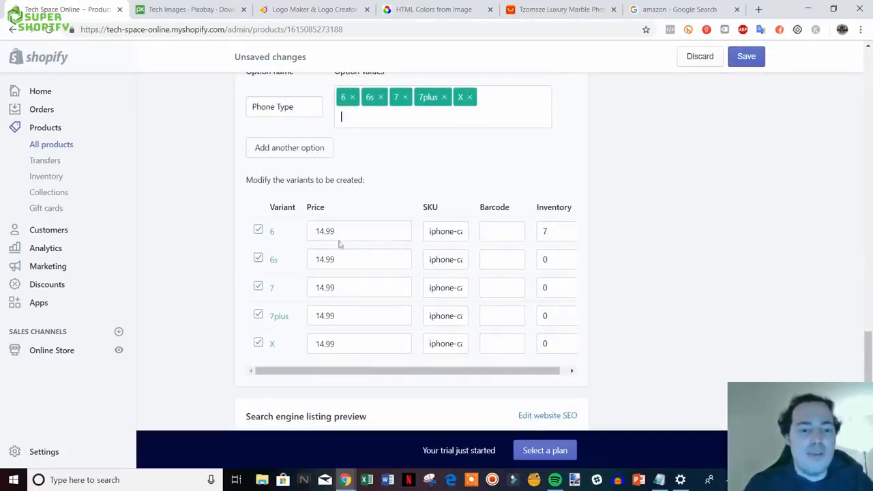
left_click(311, 262)
left_click(339, 284)
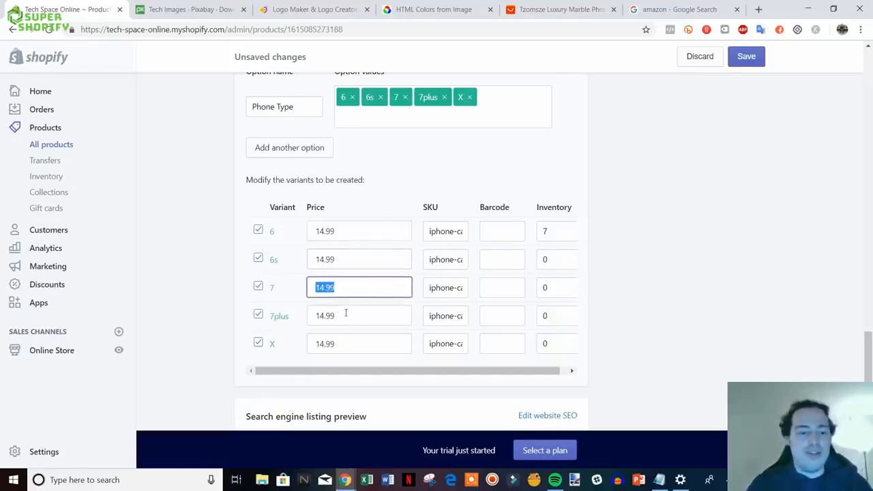
left_click(346, 313)
left_click_drag(356, 321, 323, 323)
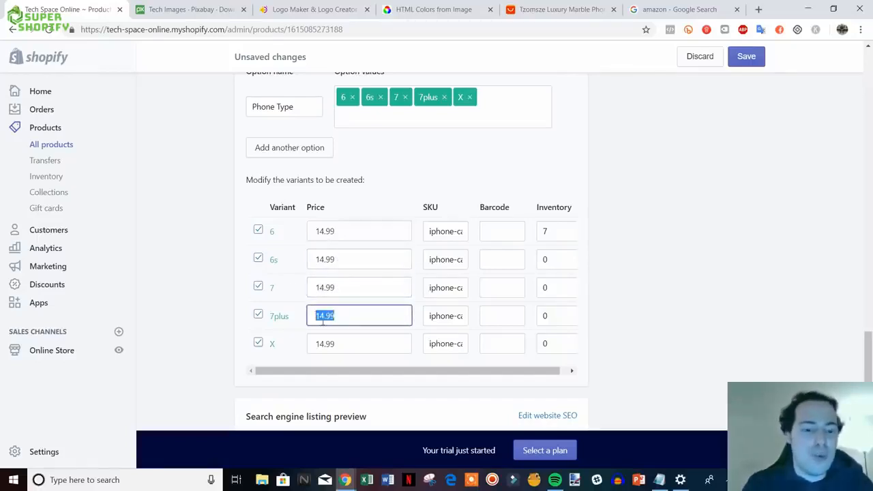
left_click(372, 313)
- Set the inventory of the 6s, 7, 7plus and X variants to 7
left_click(554, 262)
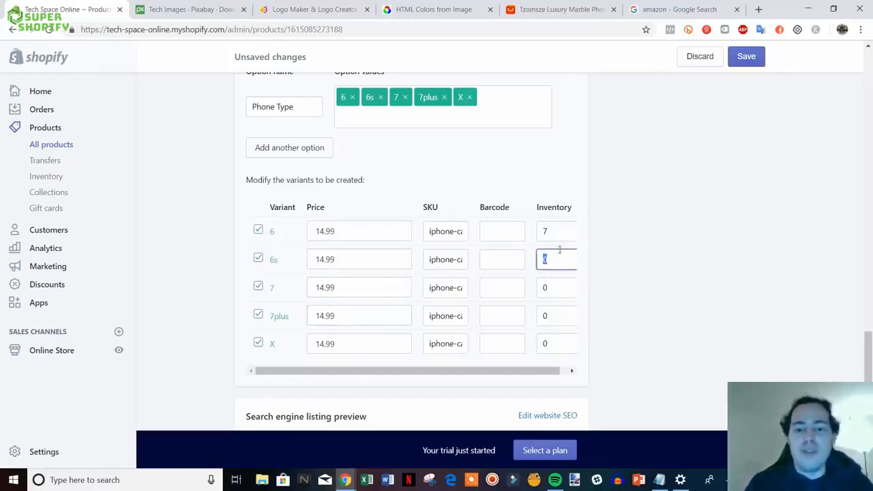
left_click(553, 289)
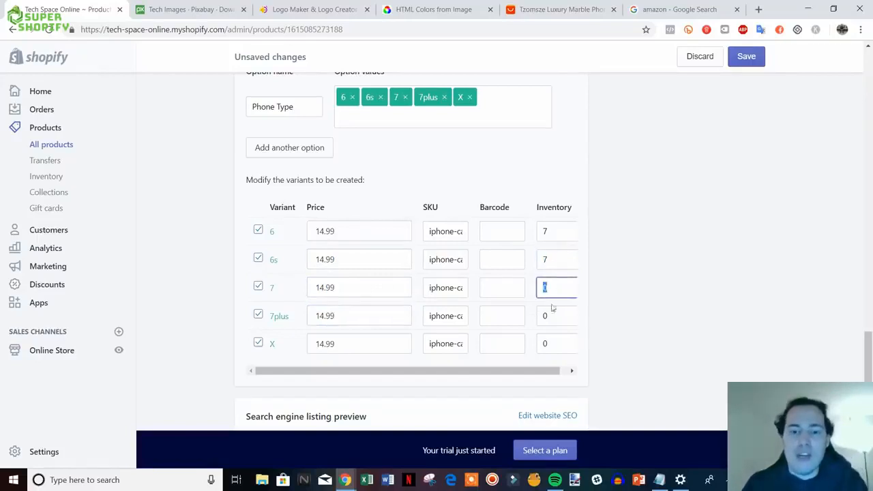
left_click(553, 318)
type("7")
left_click(552, 343)
type("7")
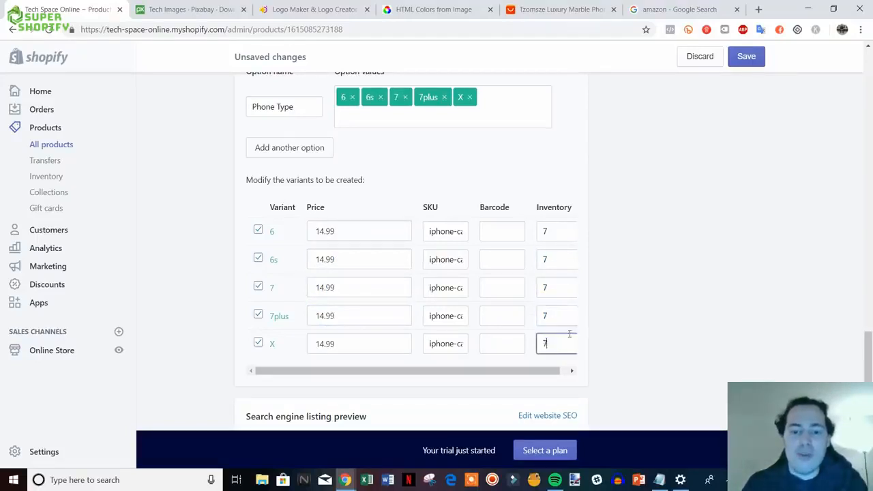
scroll(607, 327, "down", 2)
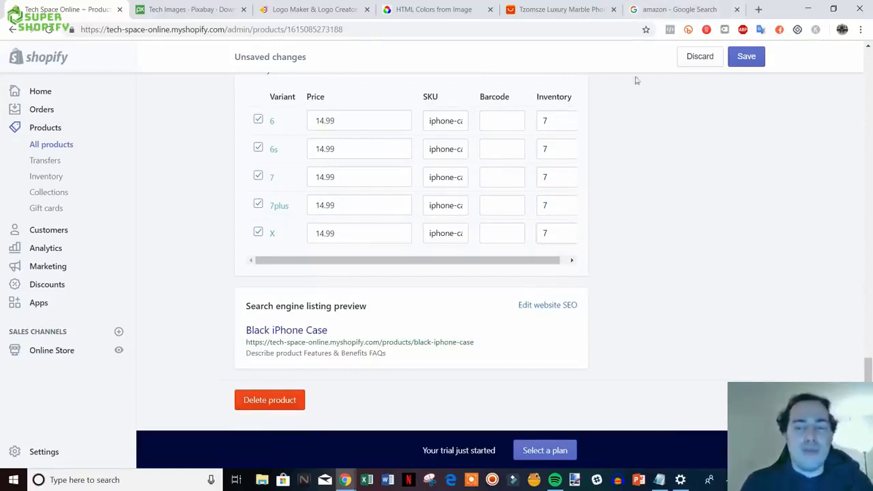
- Extend the SEO page title to 'Black iPhone Case | Fits All iPhones | Tech Space Online'
left_click(675, 9)
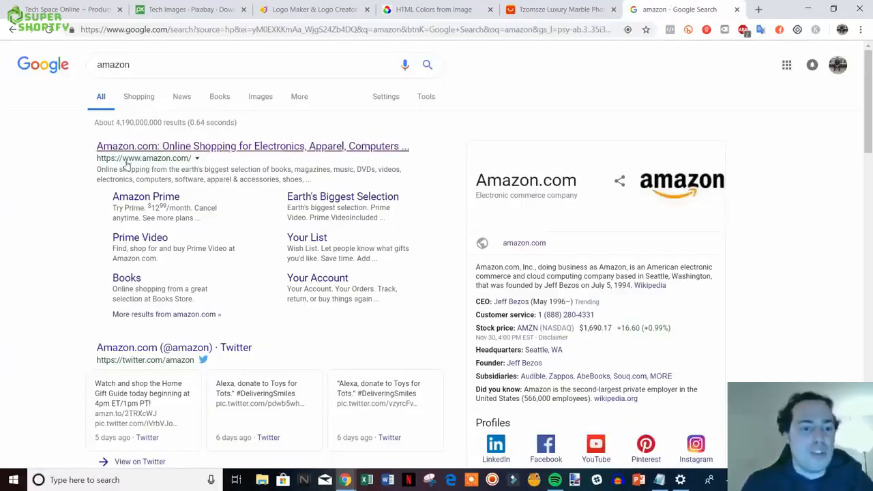
left_click(82, 10)
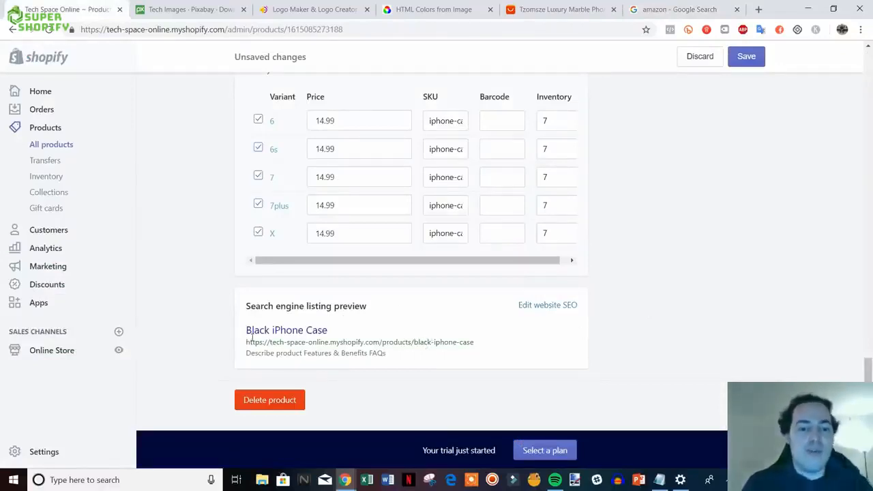
left_click(553, 306)
scroll(734, 352, "down", 2)
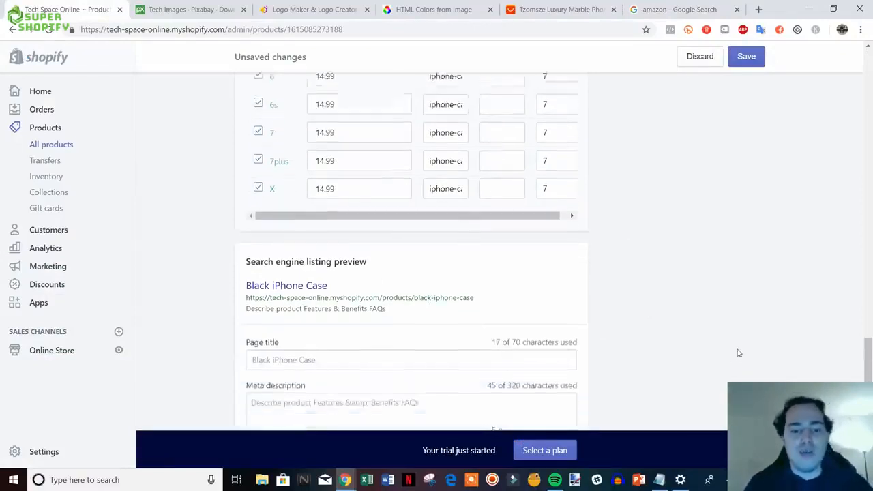
scroll(681, 272, "down", 1)
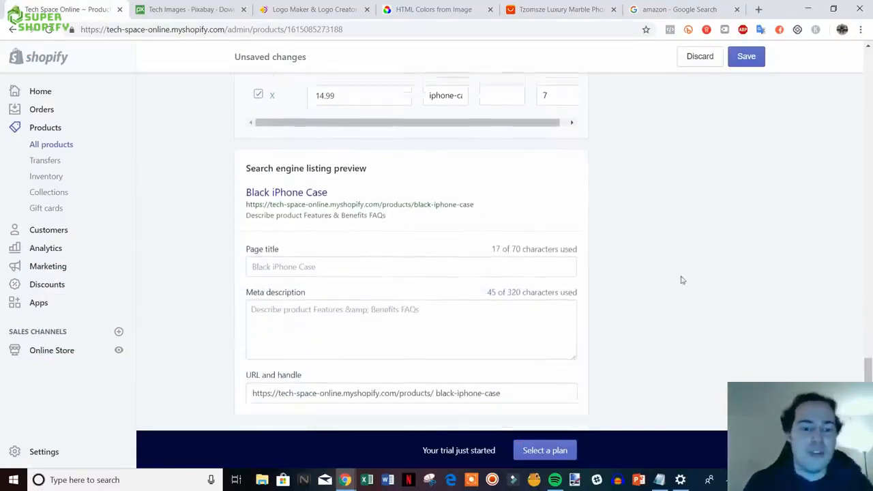
left_click(377, 234)
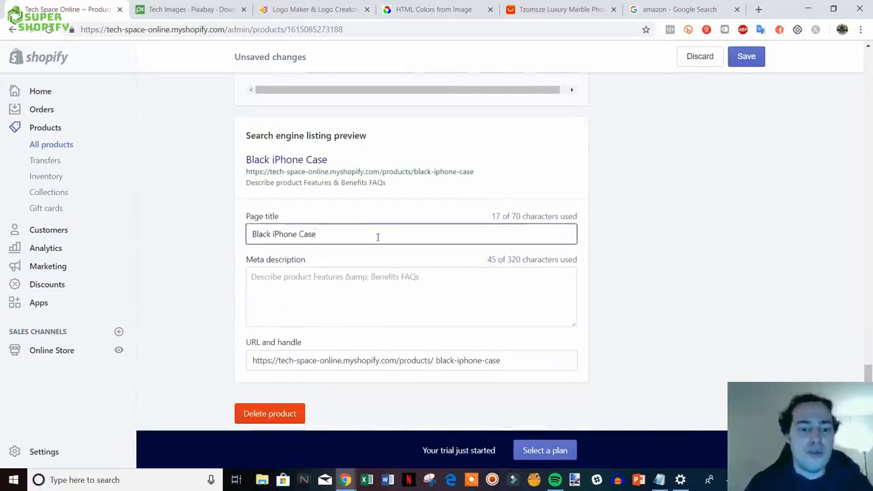
type("- T")
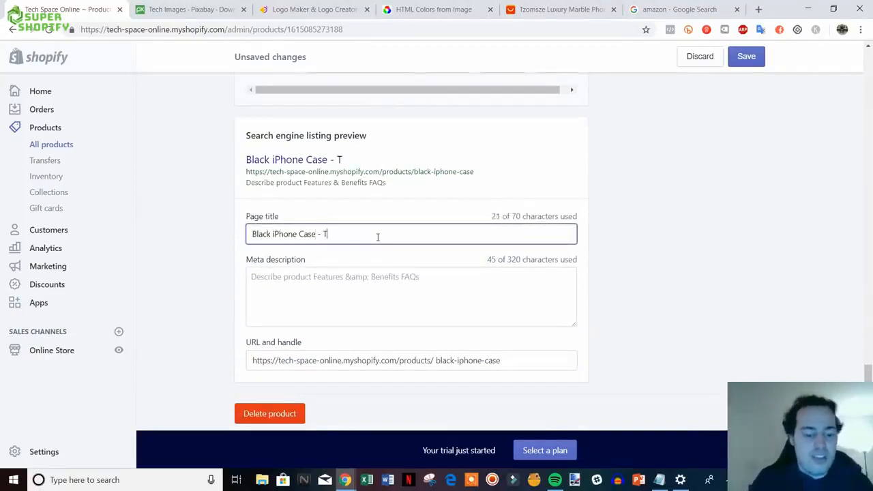
type("ech")
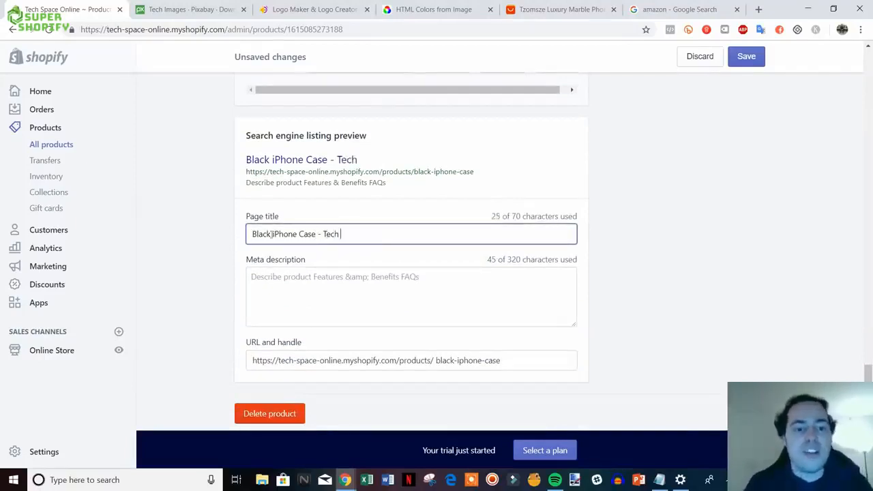
type(" Space Online")
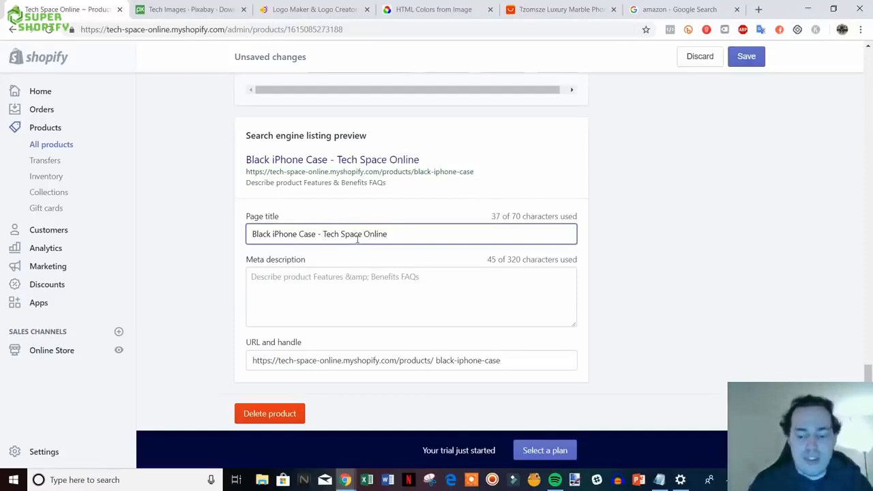
key("BackSpace")
type("| Fits Al")
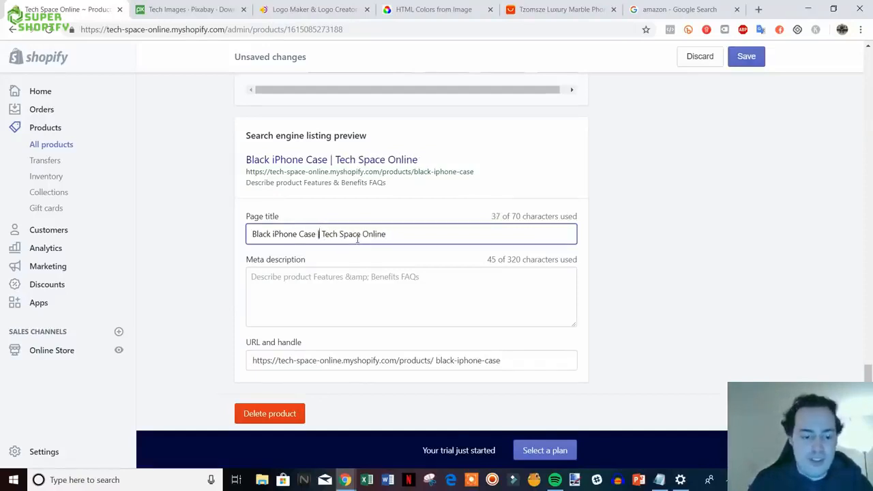
type("l iPhone")
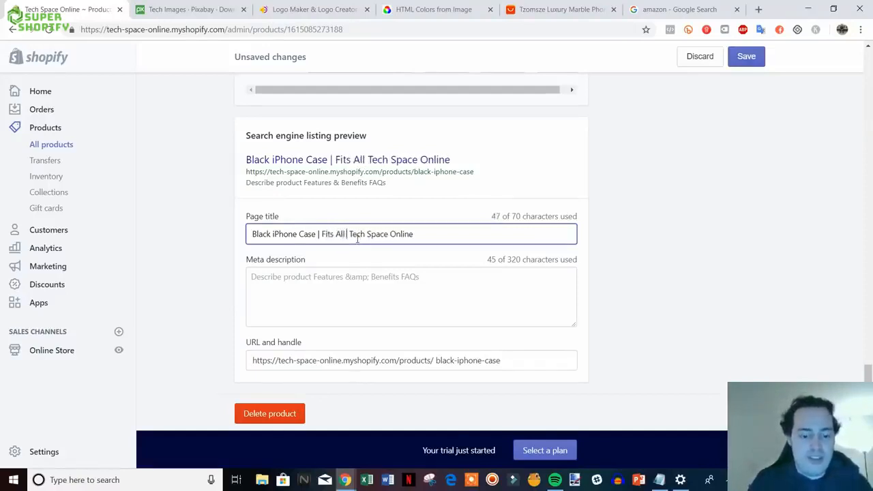
type("s |")
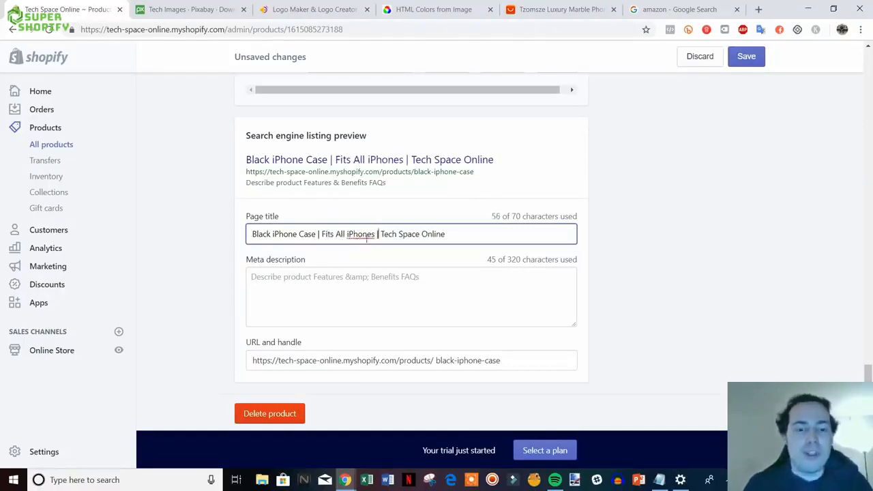
- Select the meta description text in the search engine listing
left_click(314, 277)
left_click_drag(432, 276, 247, 276)
left_click(470, 281)
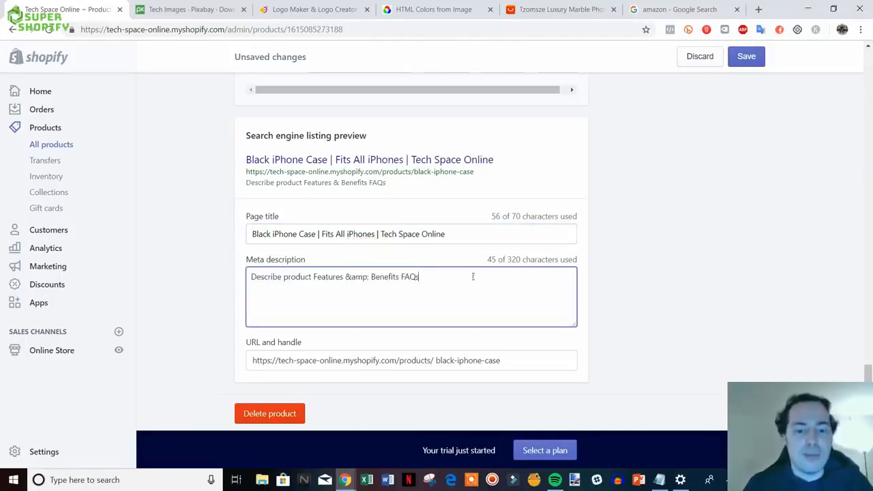
scroll(441, 315, "up", 1)
scroll(442, 317, "down", 2)
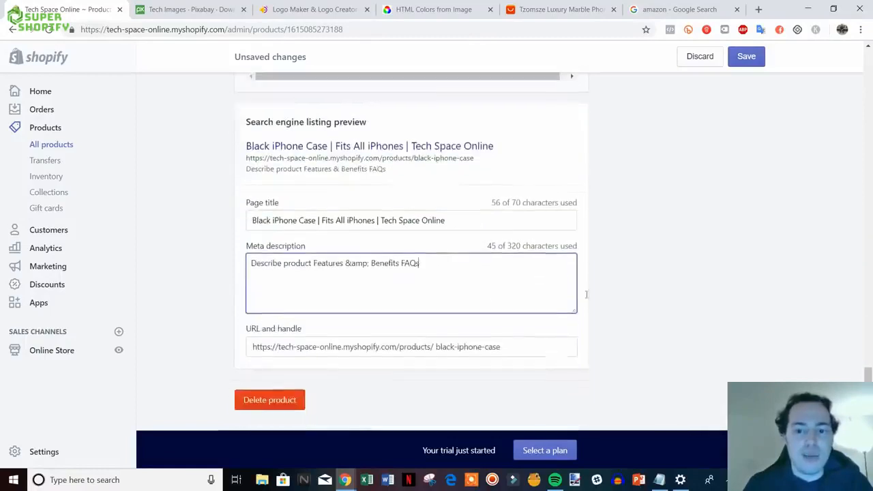
left_click_drag(867, 406, 827, 73)
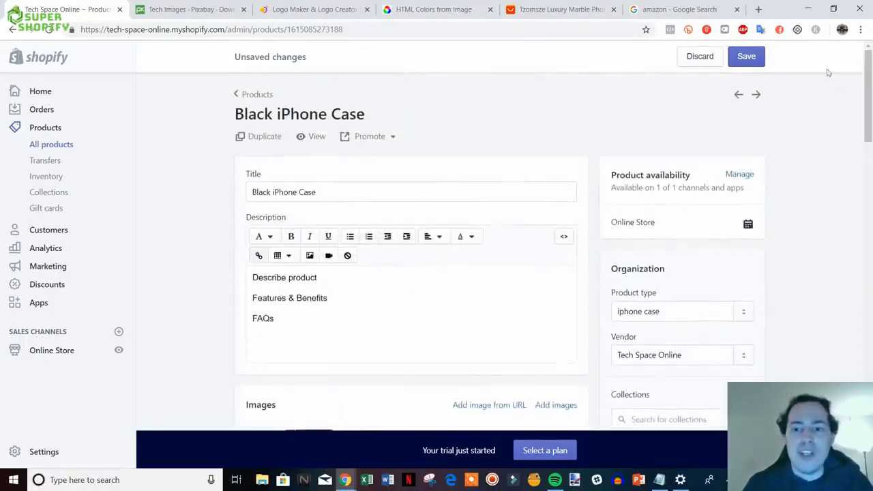
- Save the case, check its $14.99 storefront page and the supplier listing, then return to the editor
left_click(746, 56)
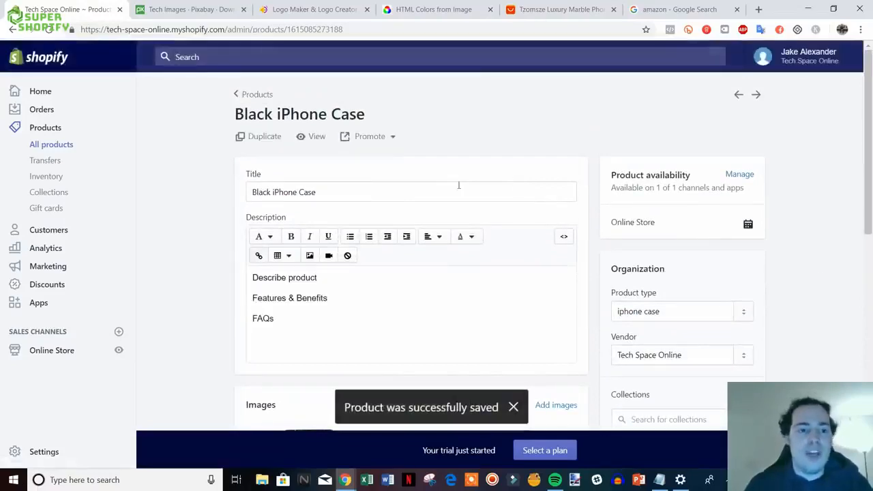
left_click(312, 138)
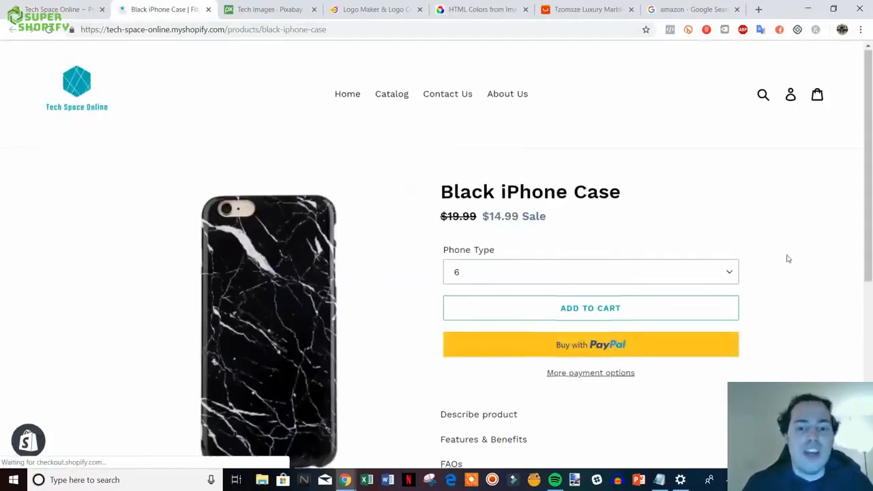
scroll(786, 255, "down", 1)
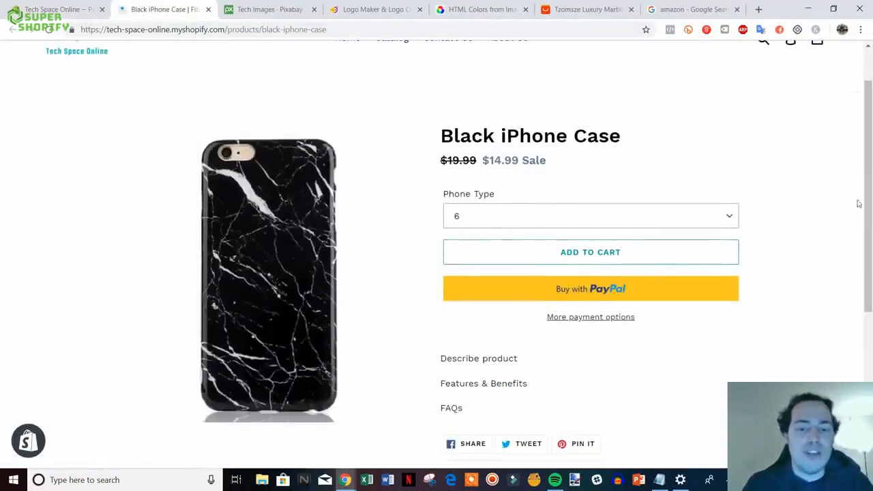
scroll(857, 200, "up", 1)
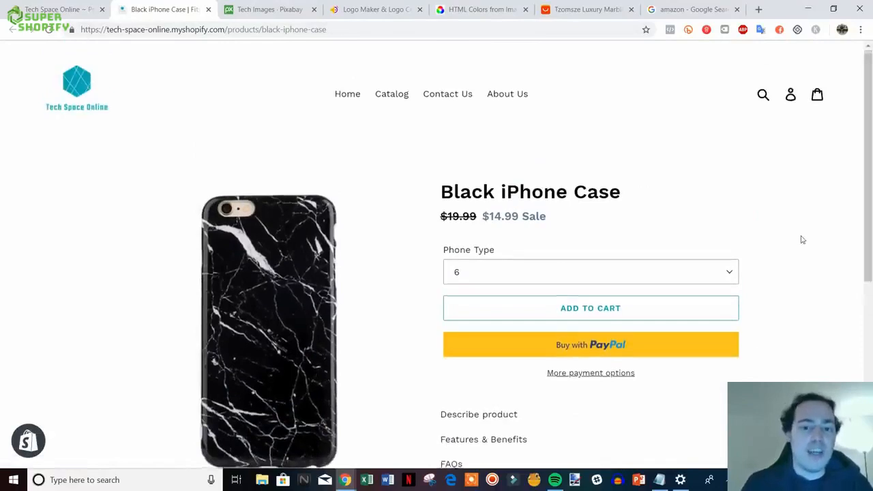
scroll(791, 225, "down", 1)
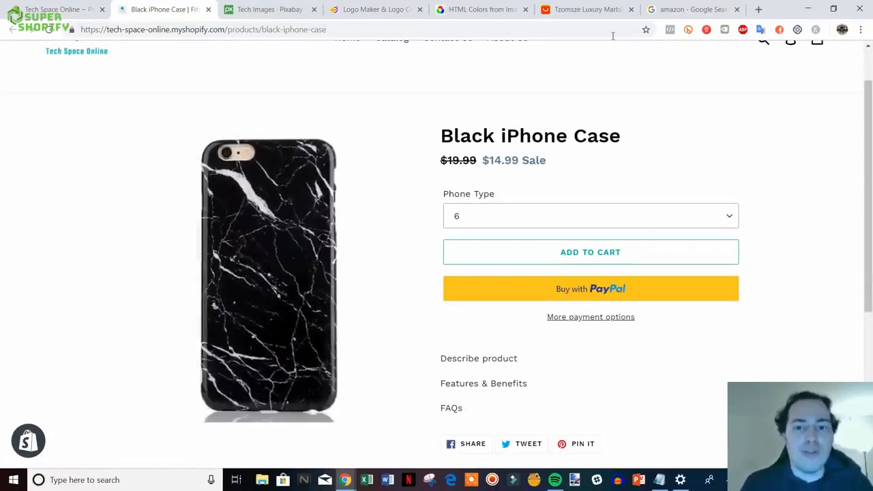
left_click(589, 10)
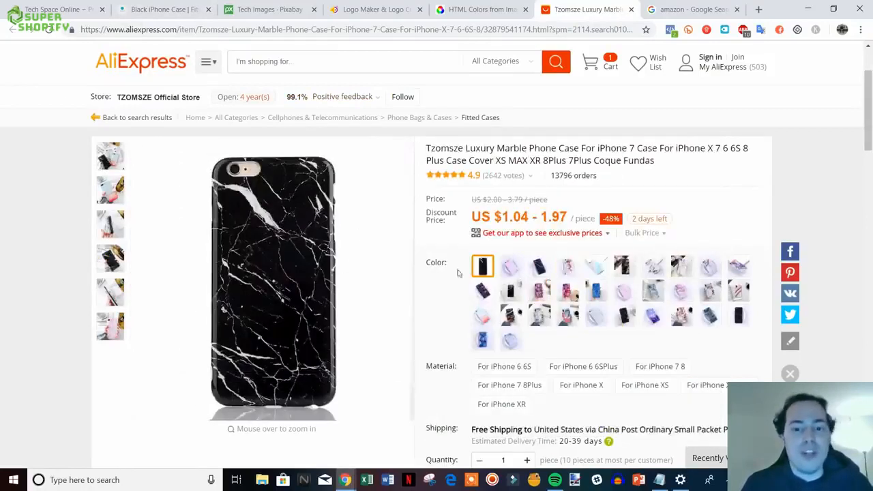
left_click(66, 6)
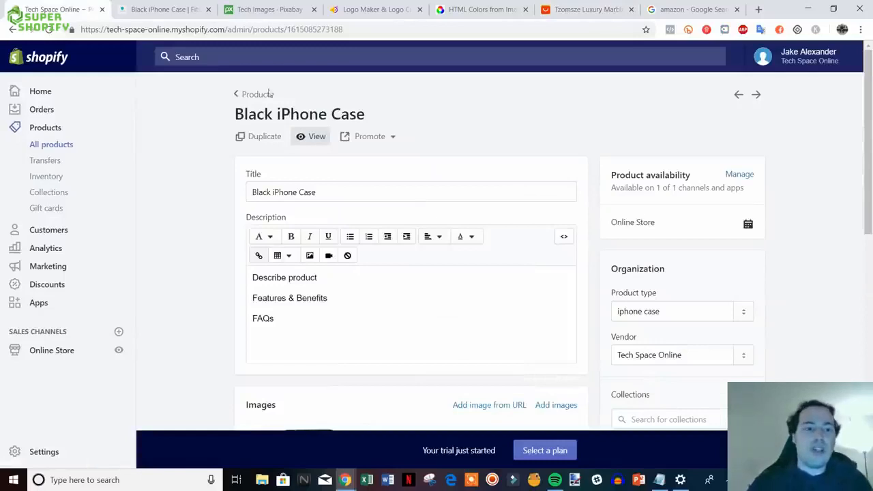
- Close the storefront preview tab and go back to the Products list
left_click(208, 9)
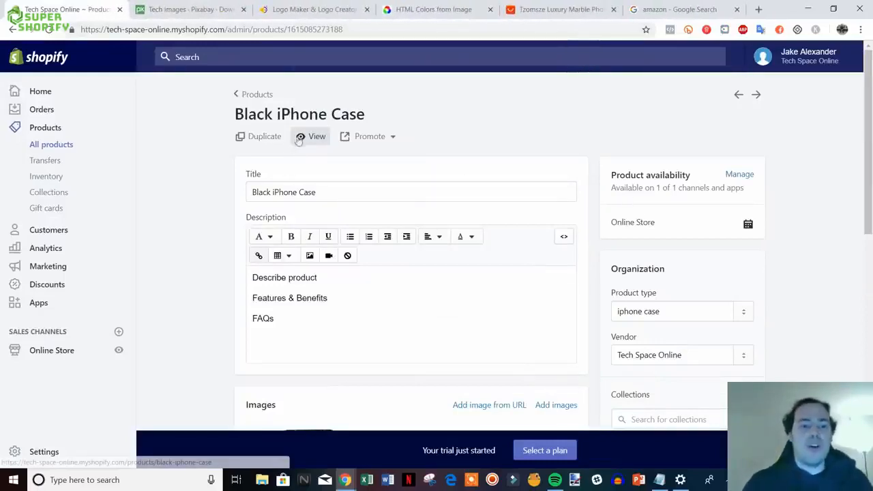
scroll(536, 183, "down", 2)
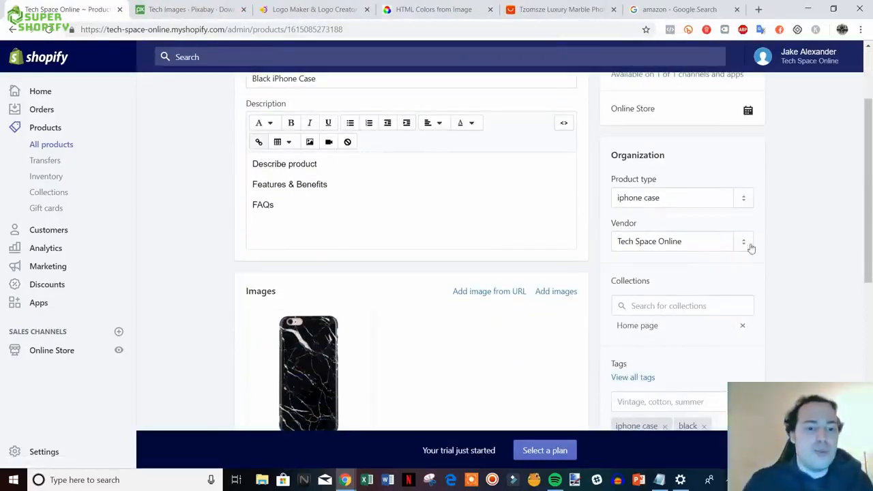
scroll(749, 247, "up", 2)
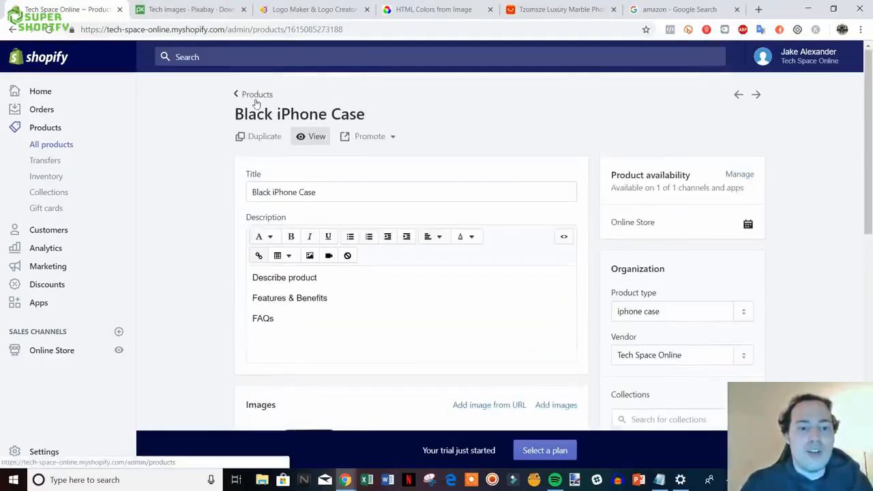
left_click(256, 99)
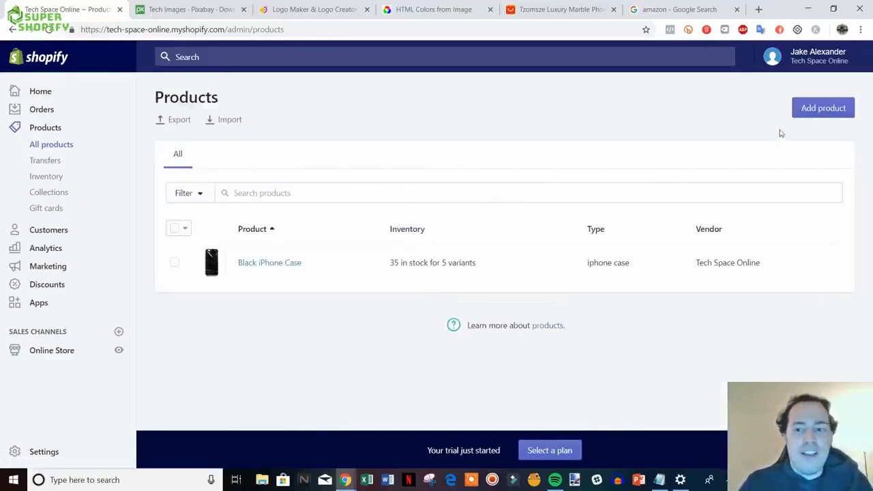
- Create a new product titled Pink iPhone Case with a placeholder description
left_click(821, 110)
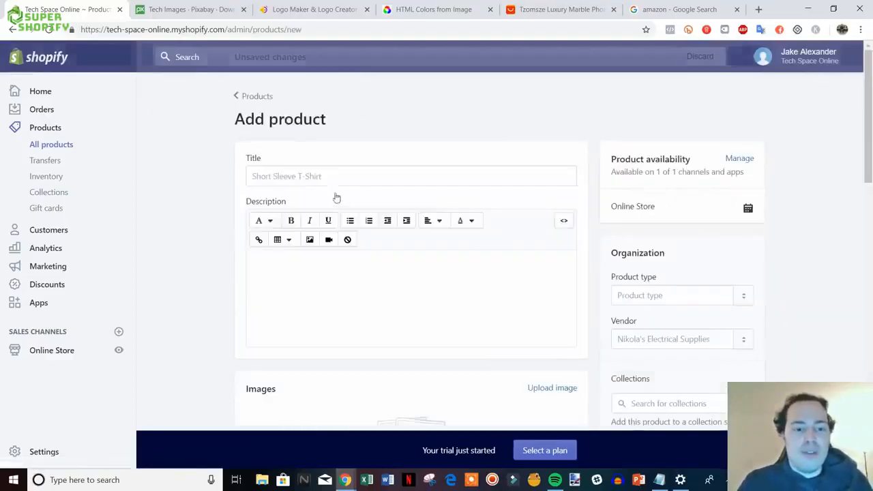
left_click(310, 179)
type("Pink")
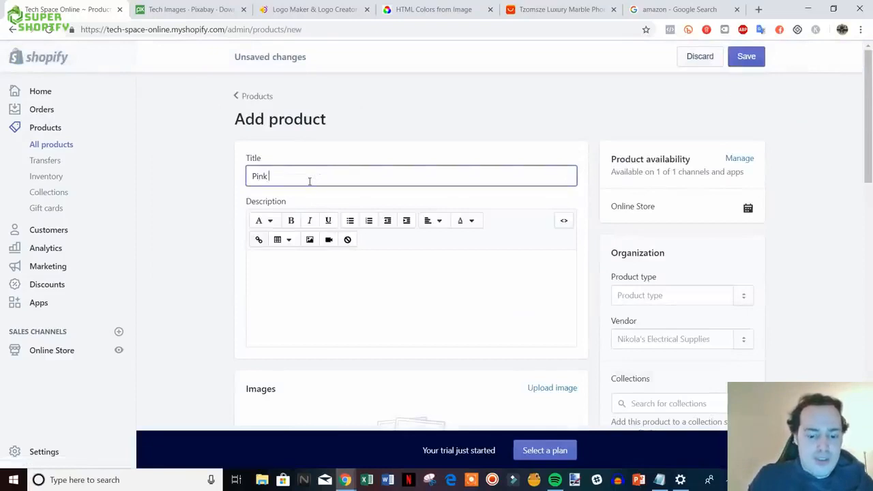
type(" iPhone Case")
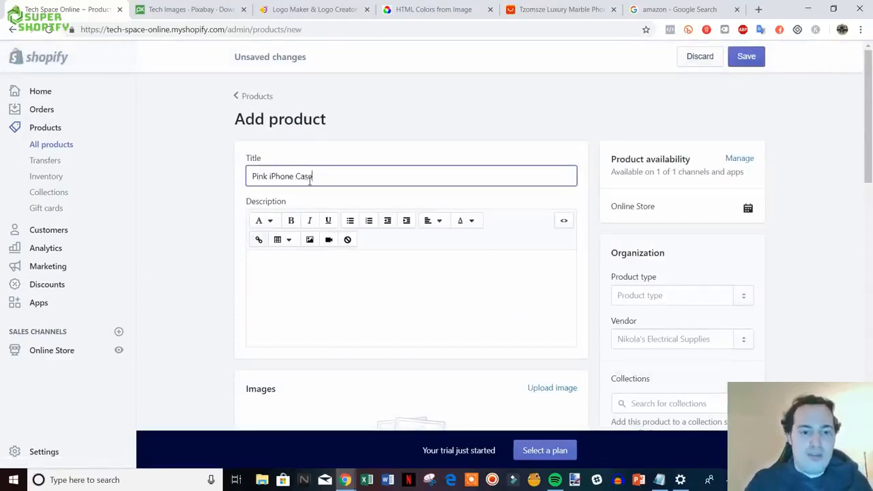
scroll(354, 204, "down", 2)
left_click(354, 188)
type("fhdbkljvgjengjr")
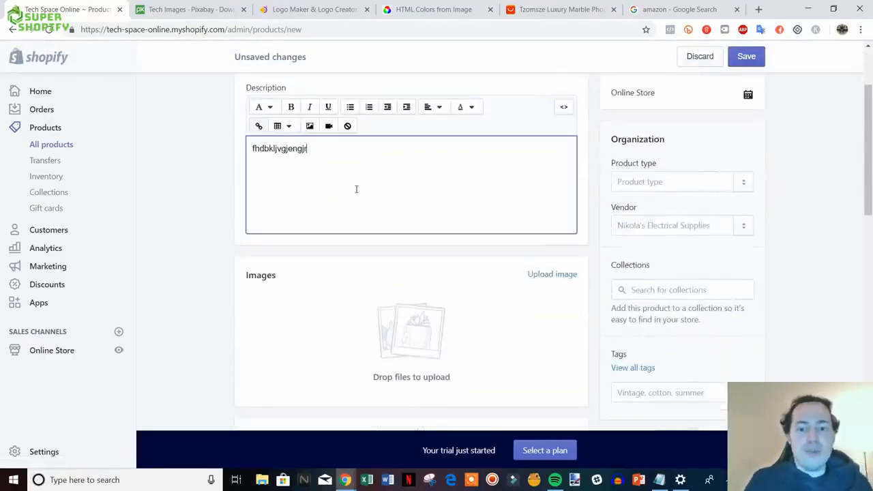
scroll(503, 169, "down", 1)
- Tag it 'iphone case' and 'pink' and set the product type to 'iphone case'
left_click(699, 340)
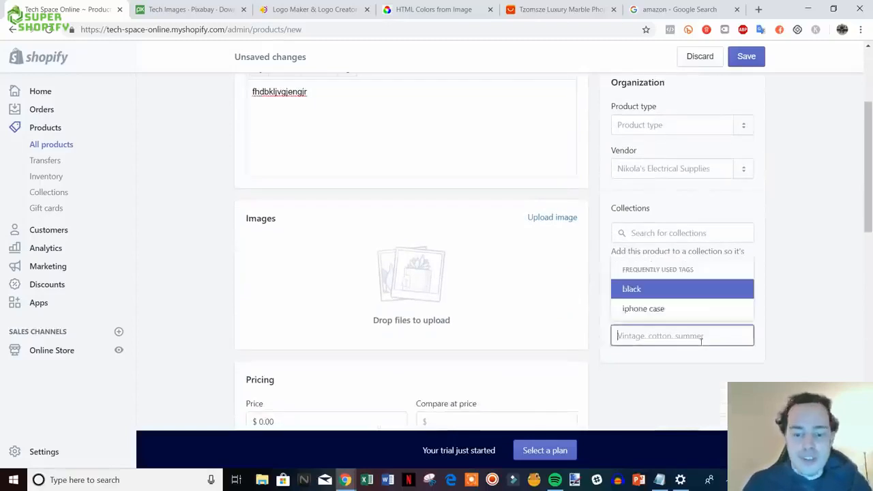
left_click(656, 308)
type("pink")
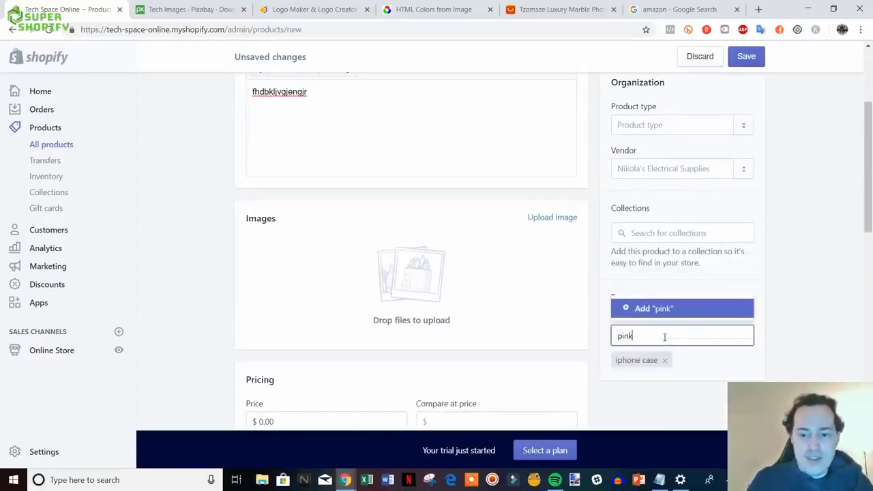
left_click(632, 310)
left_click(662, 124)
type("i")
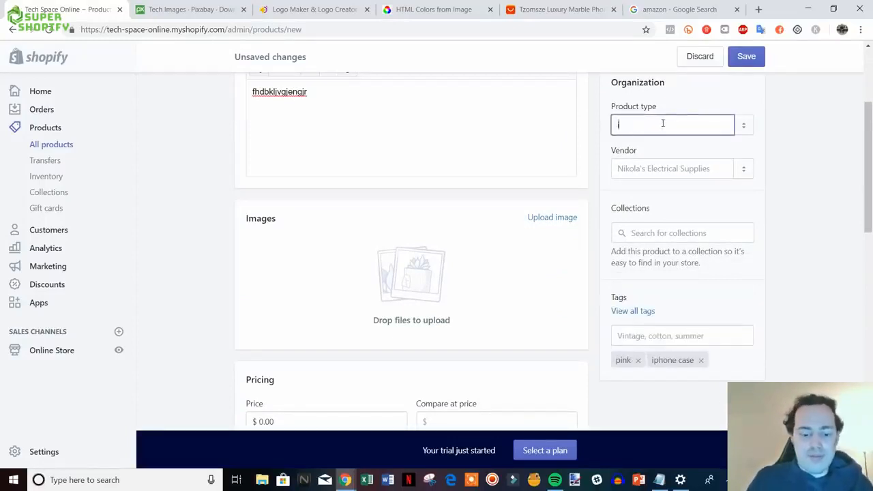
type("phone case")
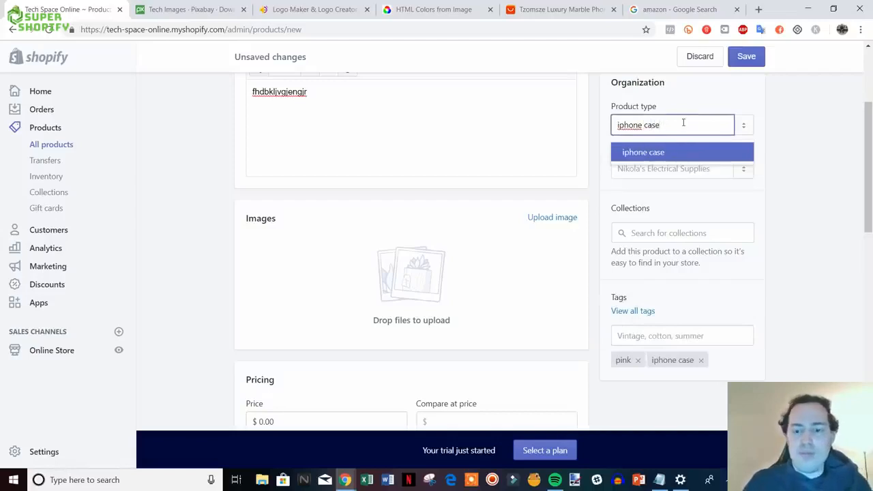
left_click(656, 153)
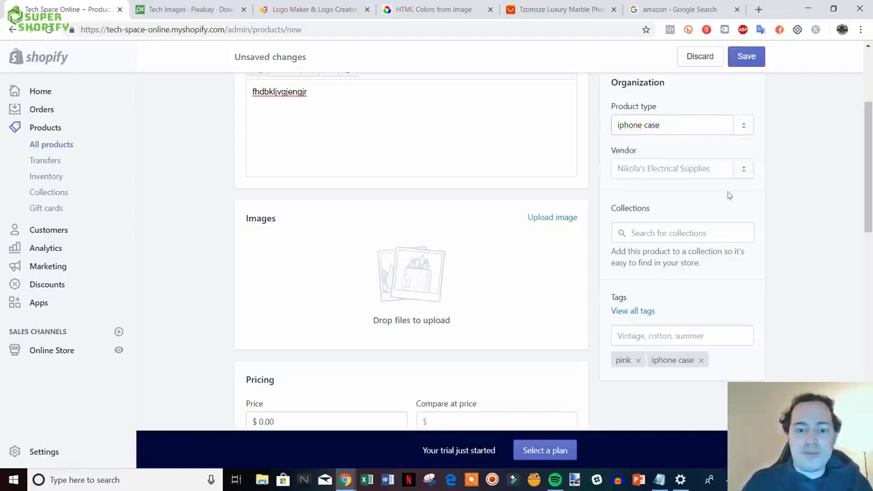
- Upload the pink marble case image to the product
left_click(543, 235)
double_click(332, 104)
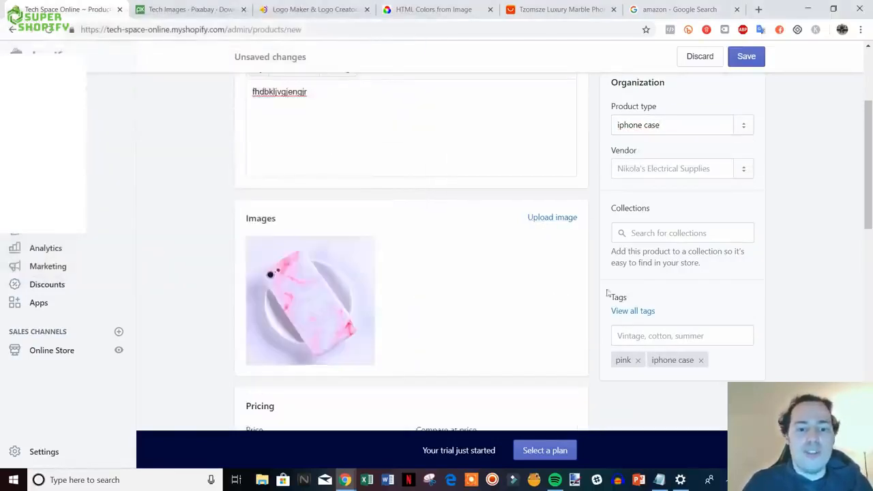
scroll(608, 293, "down", 3)
- Set the price to 14.99 with a compare-at price of 19.99
left_click(281, 221)
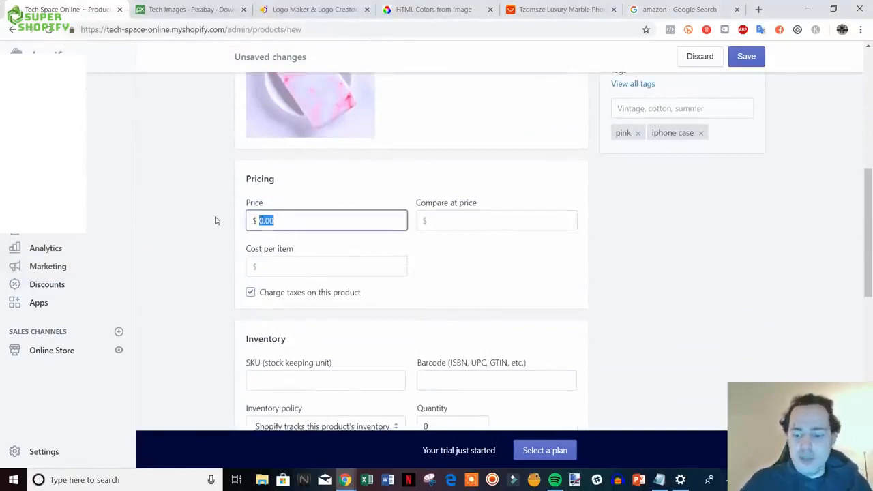
type("14.99")
key("Tab")
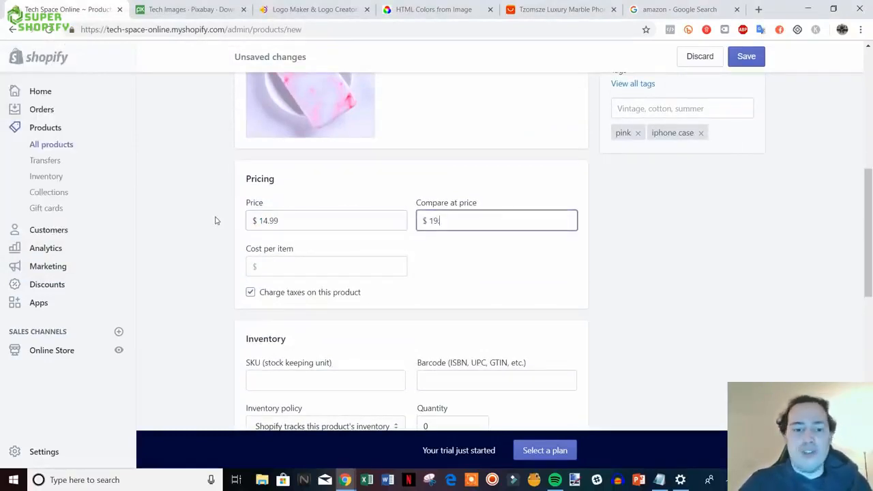
left_click(697, 320)
- Set the stock quantity to 5 and the shipping weight to 1.0 lb
scroll(698, 320, "down", 2)
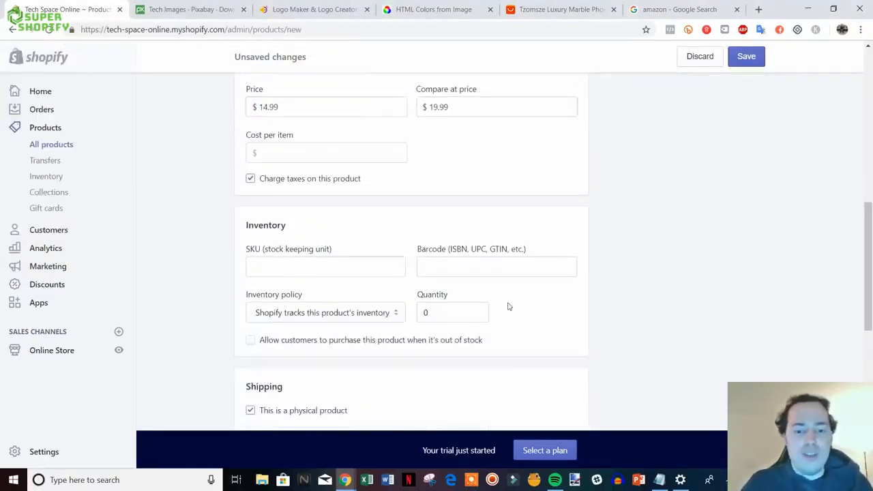
left_click(425, 312)
type("5")
scroll(677, 300, "down", 5)
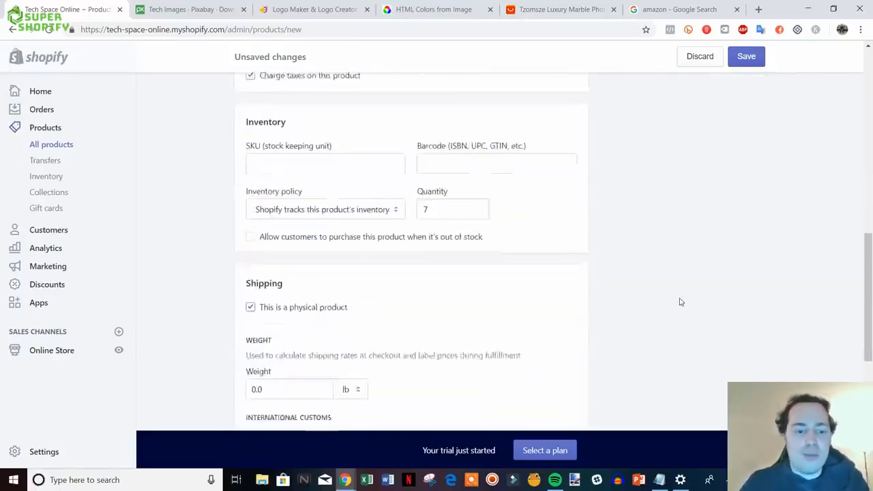
left_click(256, 208)
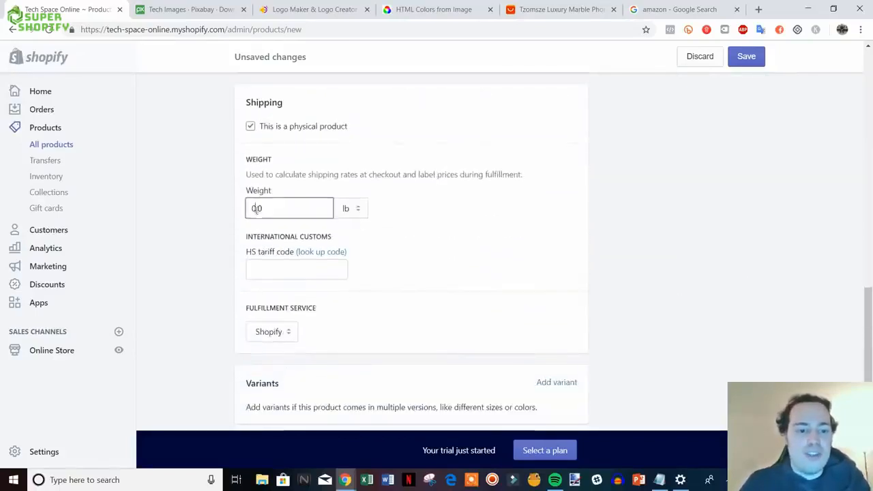
key("BackSpace")
type("1")
left_click(741, 240)
scroll(741, 240, "down", 3)
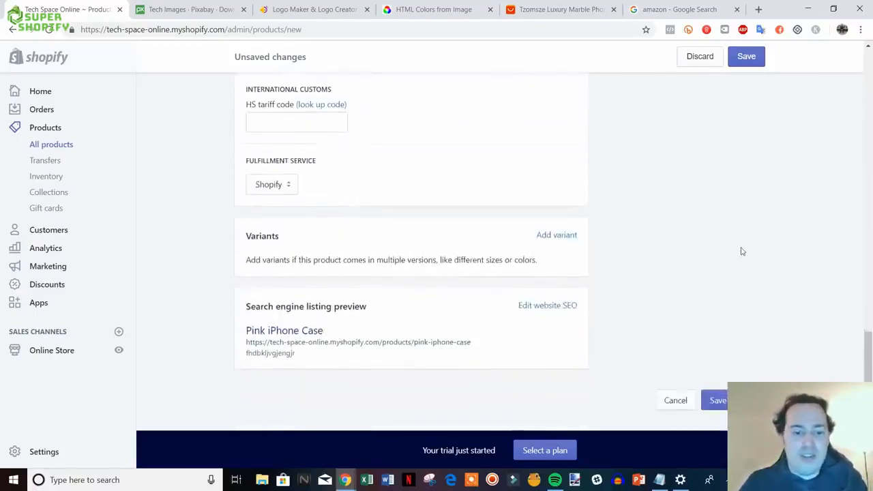
- Add Size variants 7, 8 and X with stock 7 each, and save the product
left_click(565, 237)
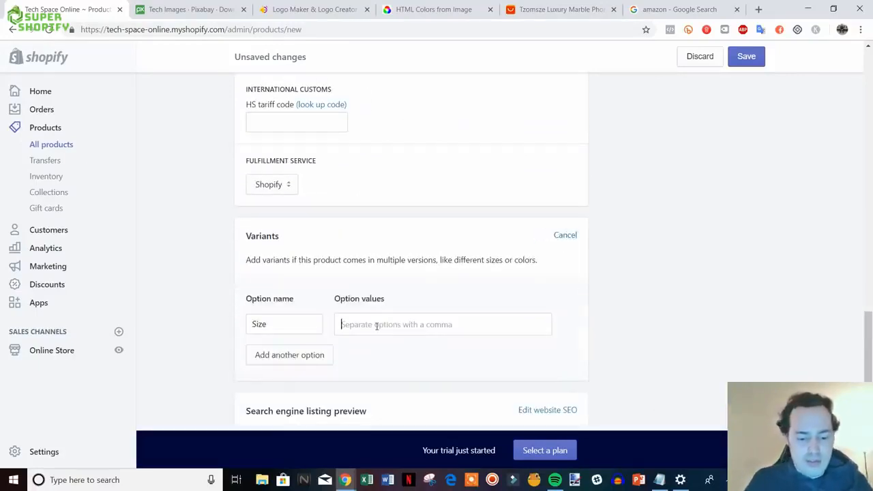
type("7,8,")
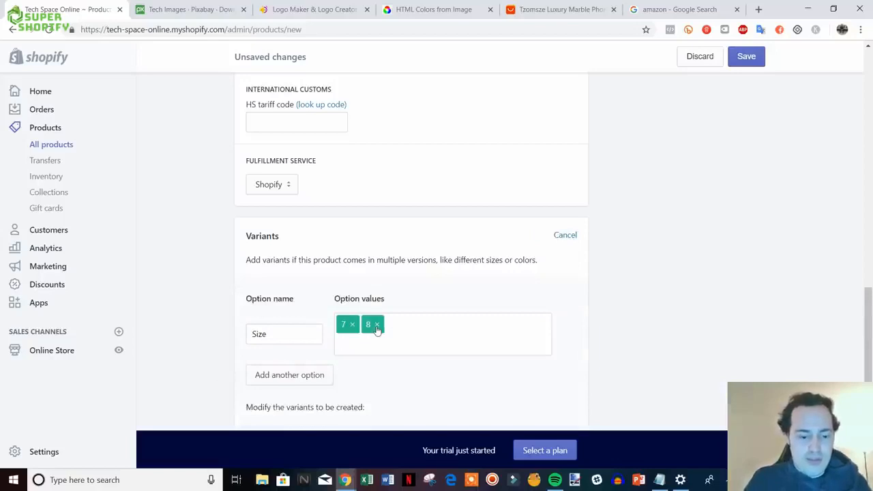
type("X,")
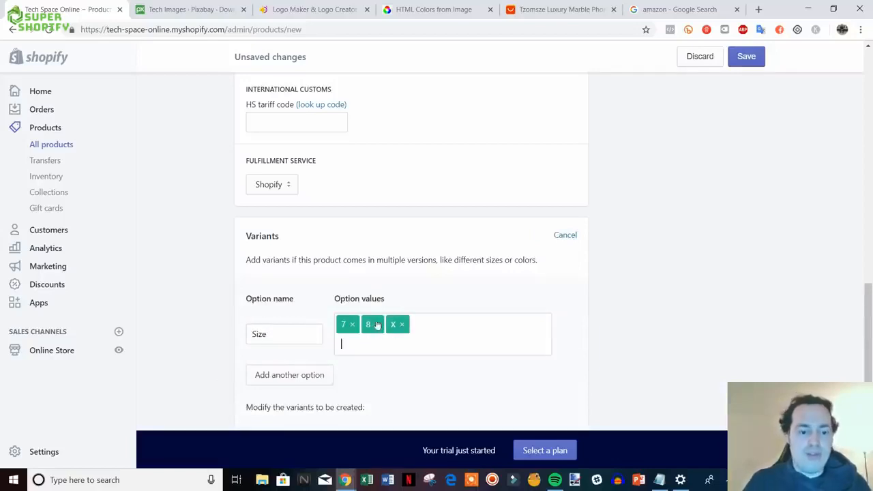
scroll(382, 327, "down", 3)
double_click(556, 320)
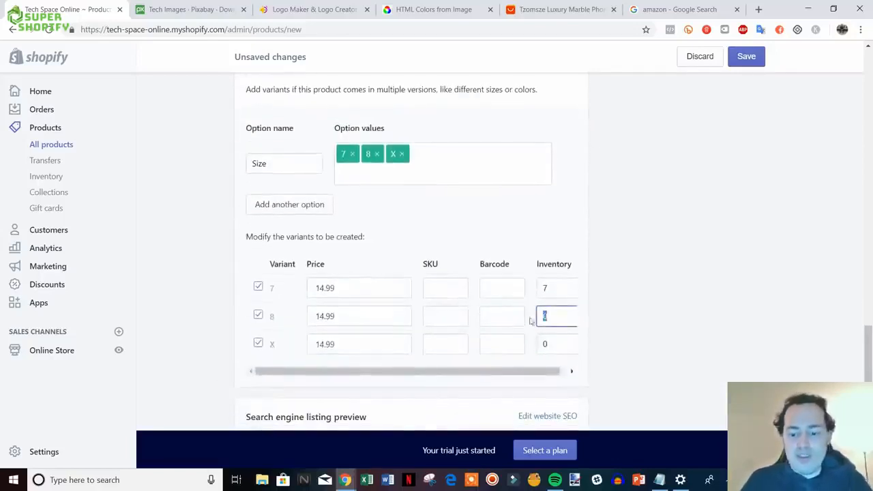
type("7")
double_click(553, 344)
type("7")
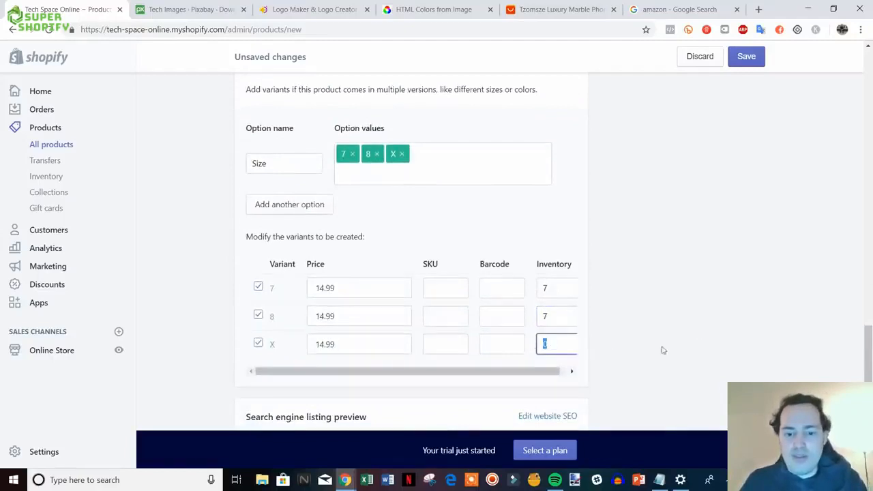
left_click(673, 348)
scroll(698, 348, "down", 2)
left_click(714, 400)
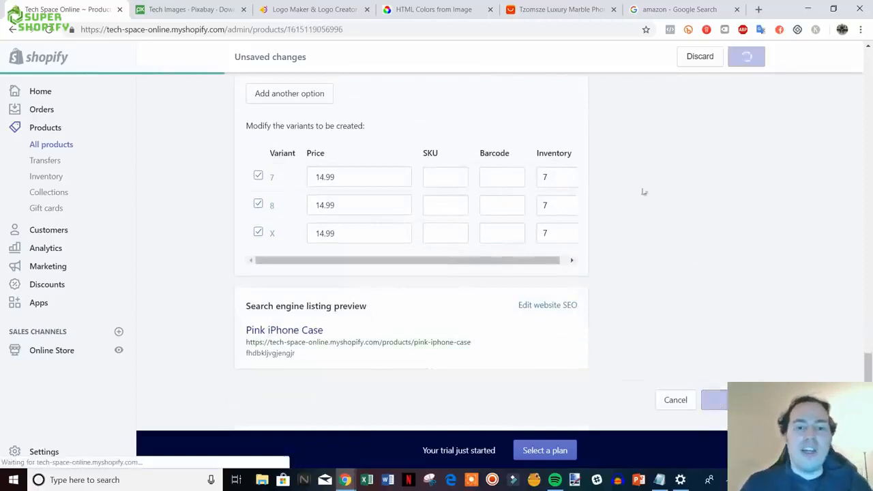
- Return to the products list, then open Collections from the sidebar
left_click(255, 96)
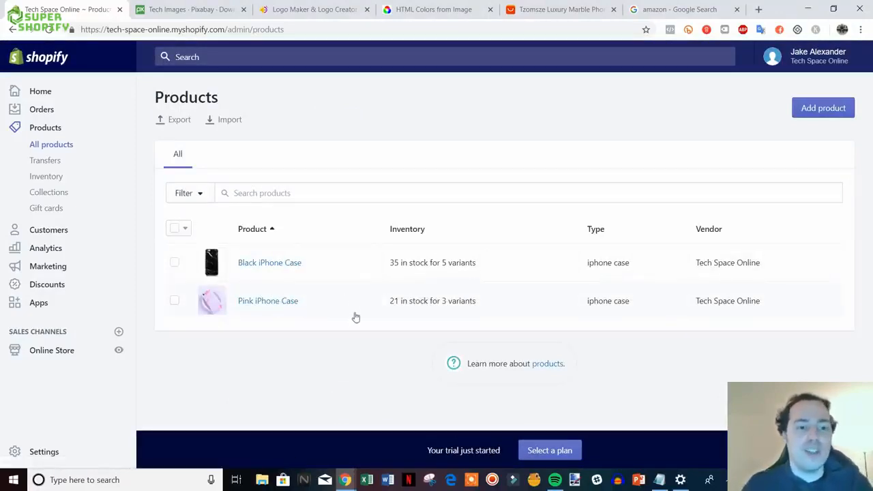
left_click(63, 194)
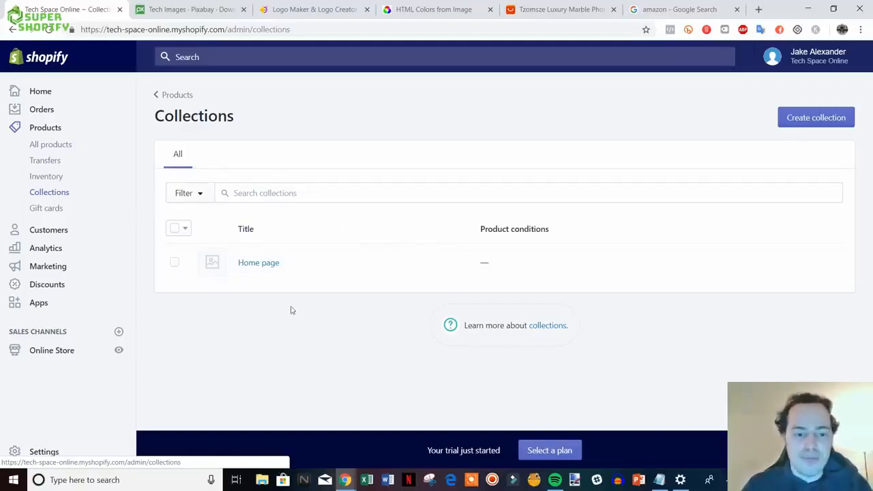
- Add the Pink iPhone Case to the Home page collection, then return to Collections
left_click(256, 266)
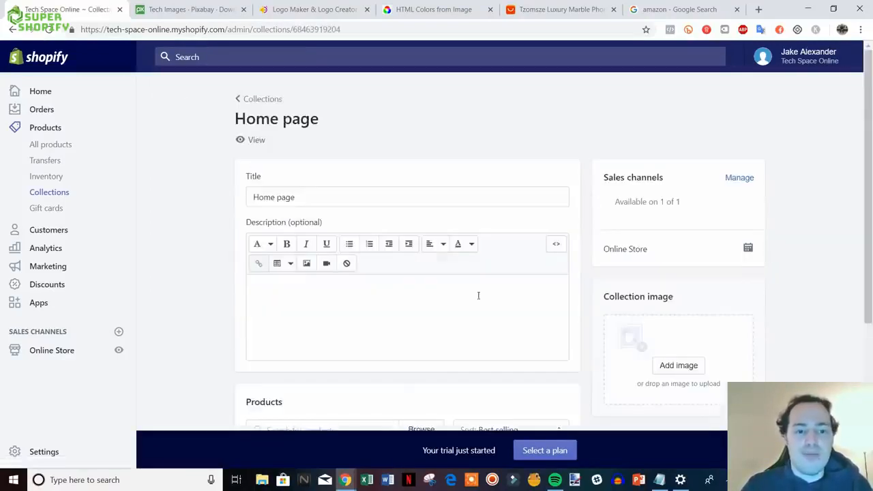
scroll(513, 312, "down", 3)
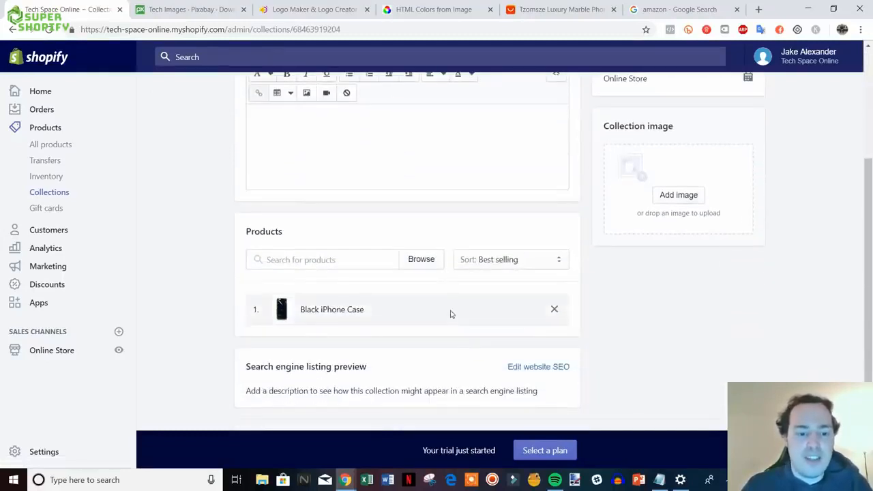
left_click(359, 260)
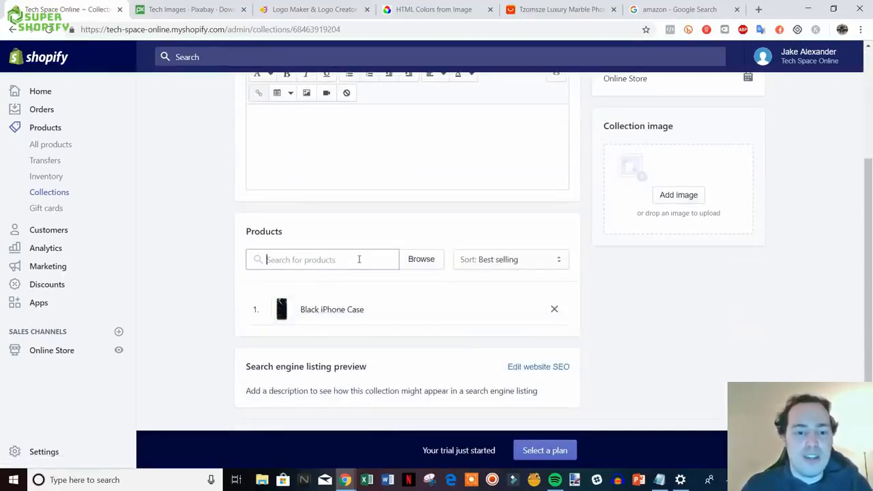
left_click(413, 260)
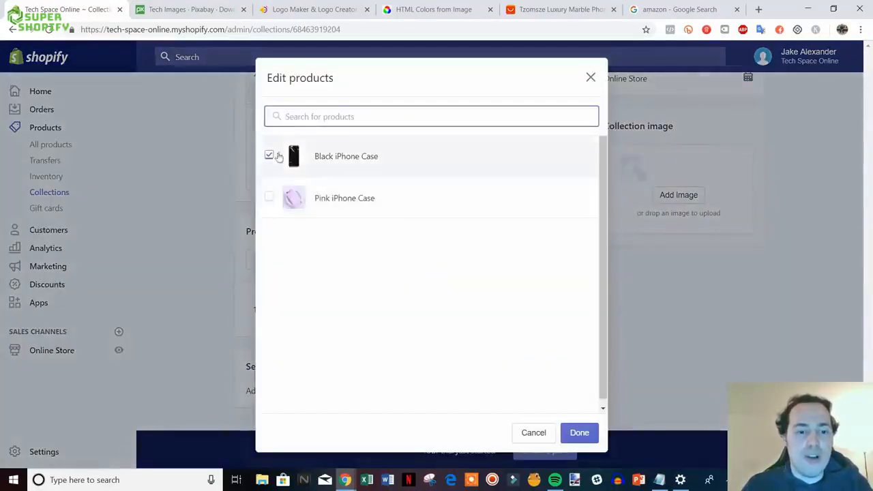
left_click(360, 198)
left_click(579, 432)
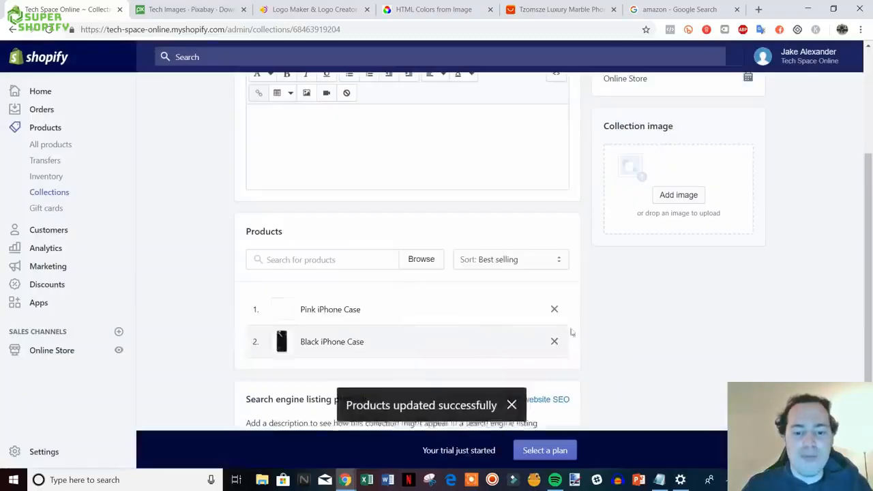
scroll(680, 349, "down", 1)
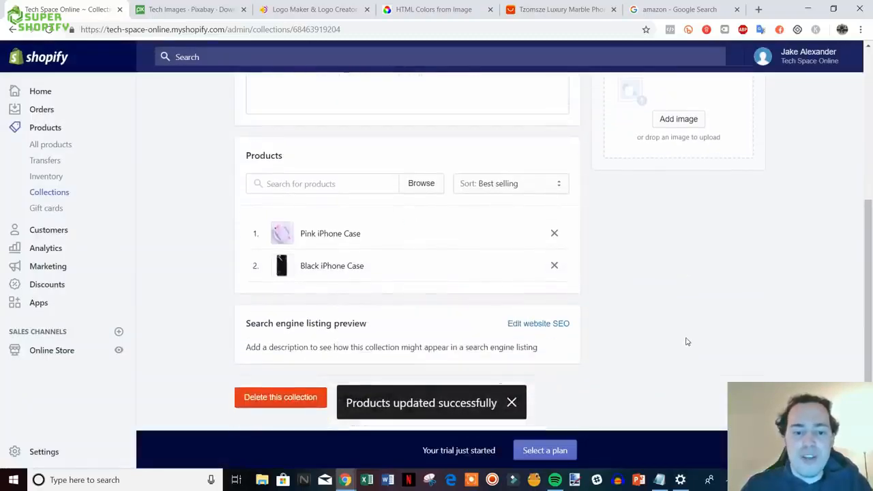
scroll(687, 342, "up", 3)
scroll(463, 238, "down", 3)
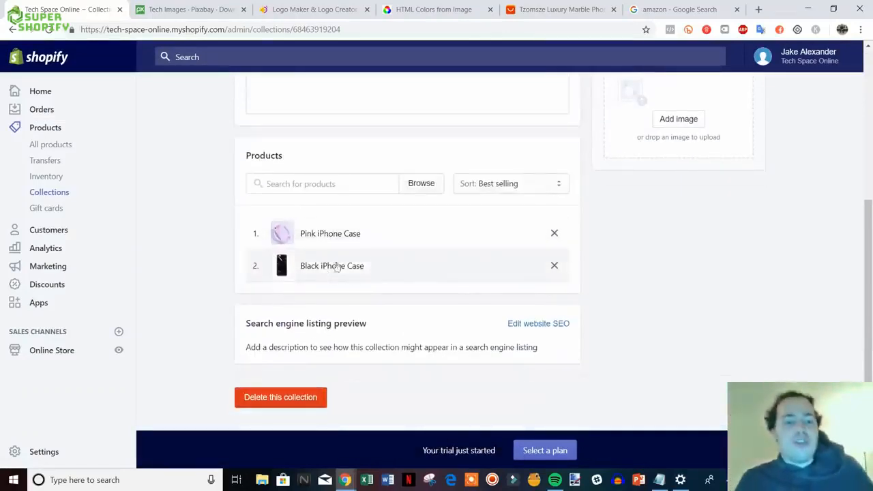
scroll(607, 296, "up", 3)
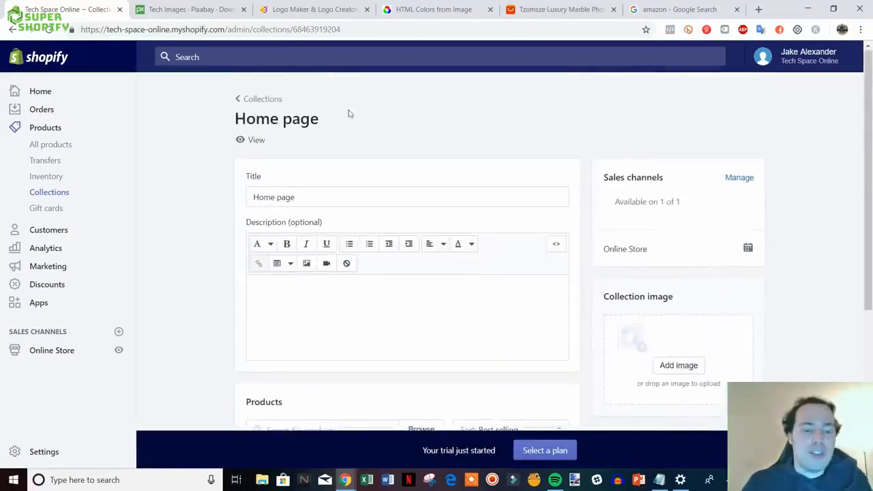
left_click(266, 102)
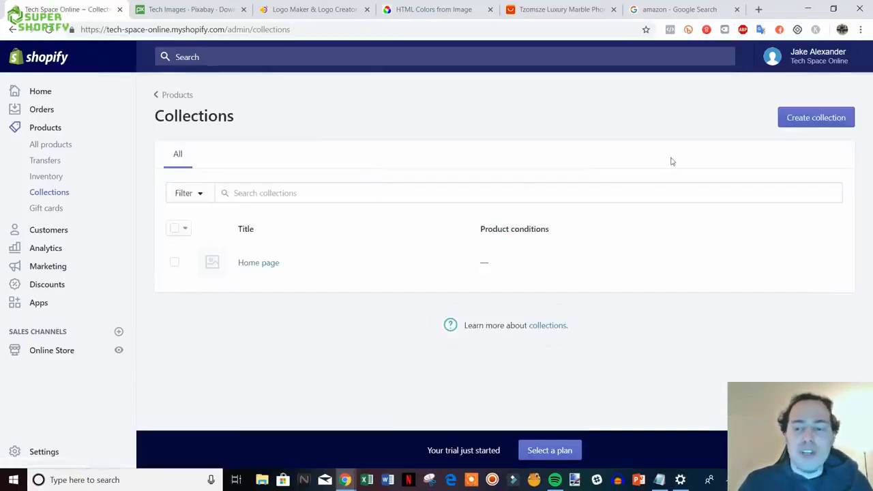
- Start a new collection titled 'iPhone Cases'
left_click(816, 117)
scroll(400, 188, "down", 5)
scroll(615, 305, "up", 4)
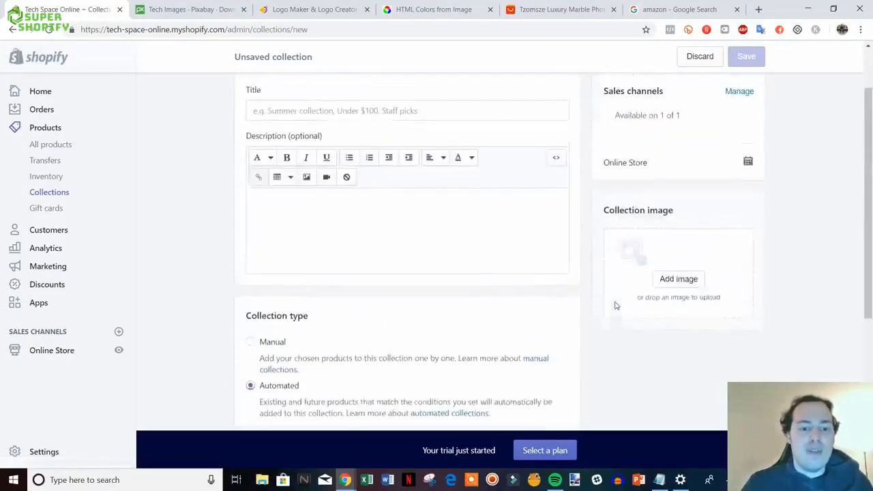
scroll(615, 306, "up", 1)
left_click(378, 182)
type("i")
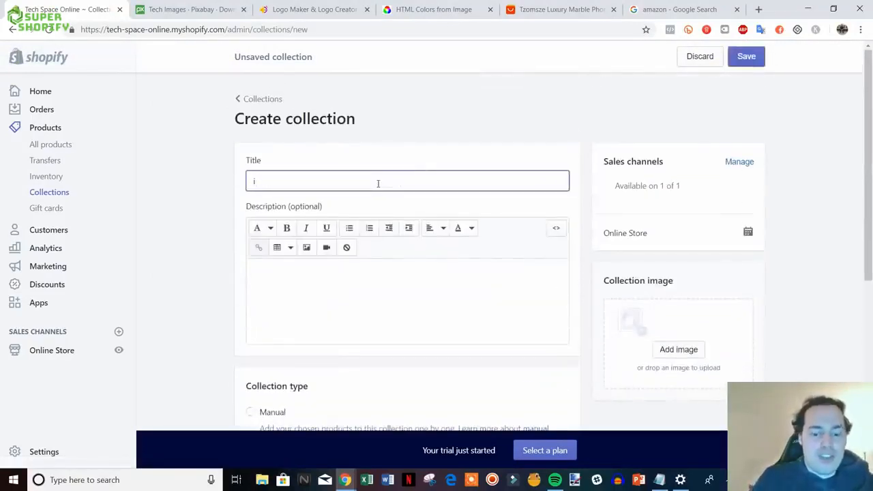
type("pHone Cases")
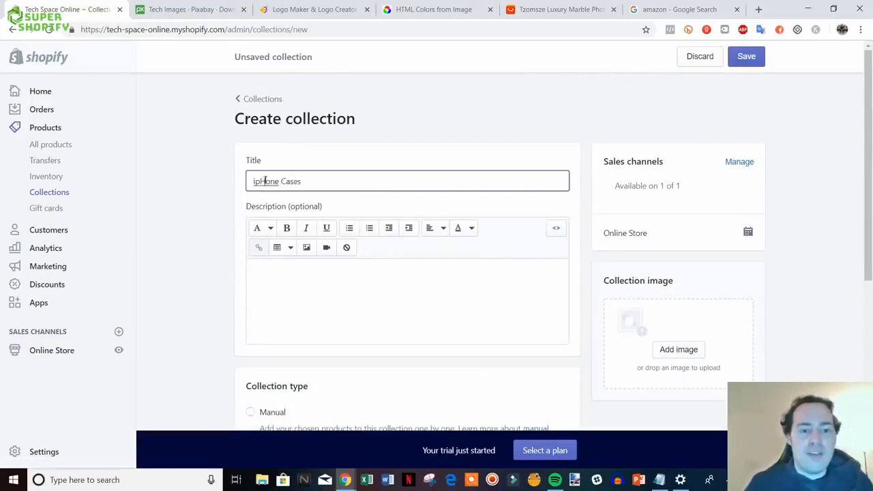
key("BackSpace")
key("BackSpace")
type("p")
key("BackSpace")
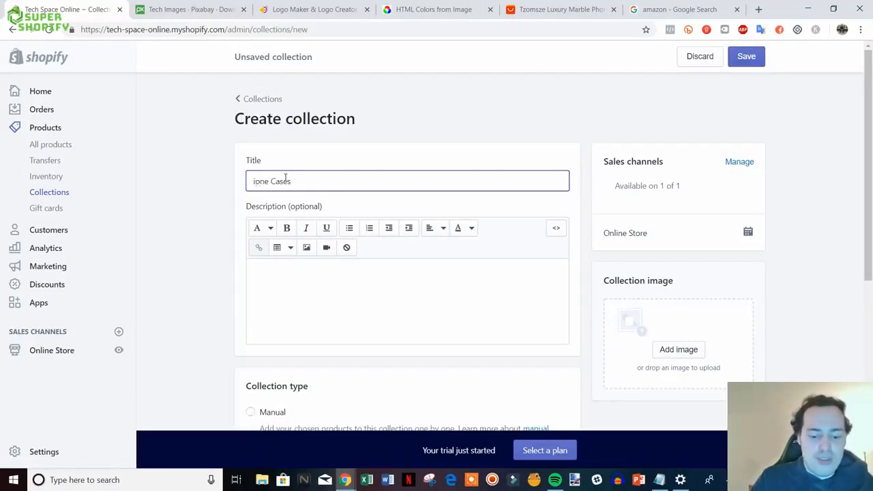
type("Ph")
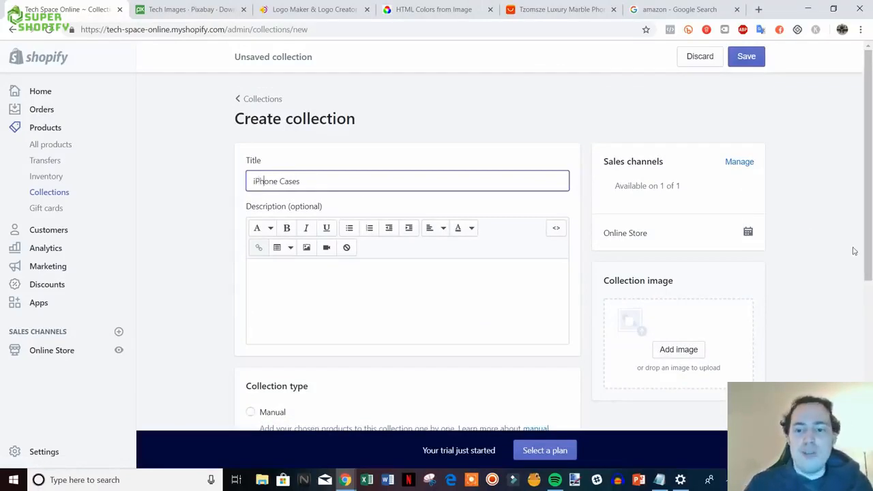
- Make it automated with the condition Product tag is equal to 'iphone case'
scroll(851, 249, "down", 3)
scroll(570, 320, "down", 1)
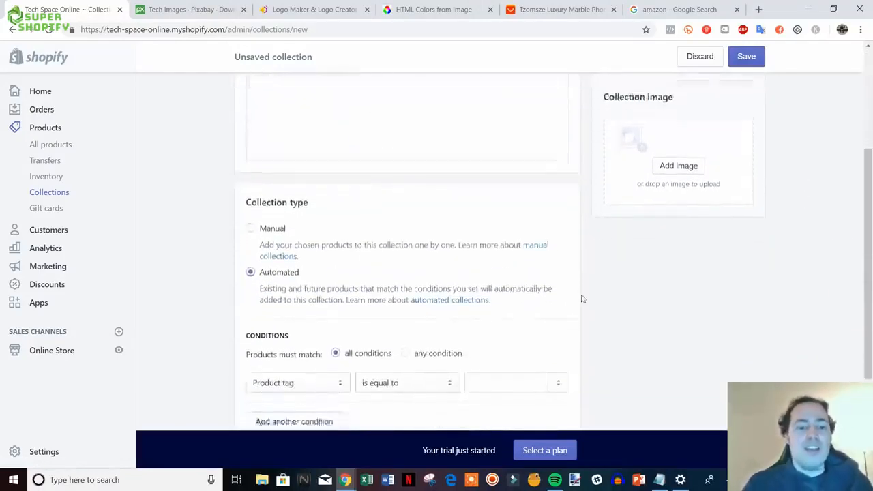
left_click(284, 189)
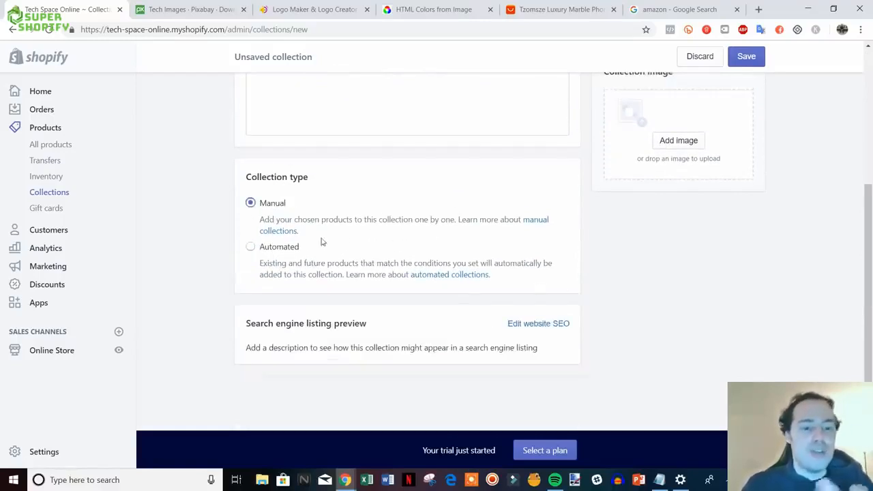
left_click(273, 247)
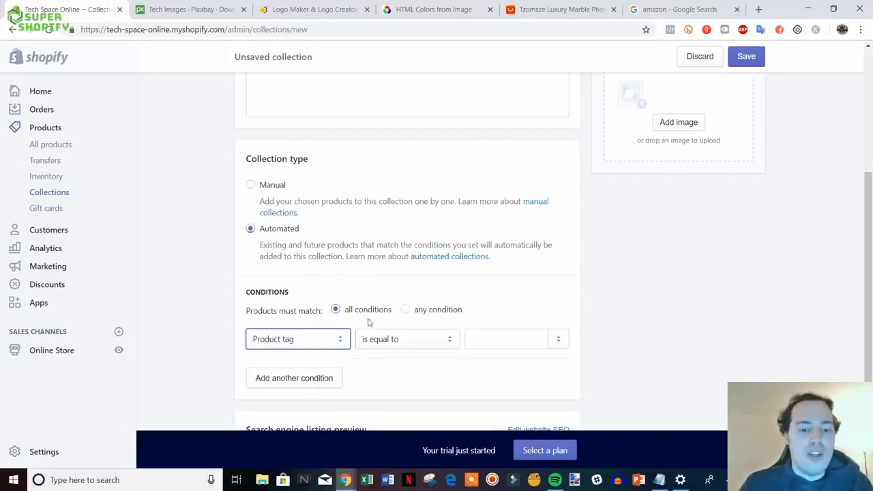
left_click(340, 341)
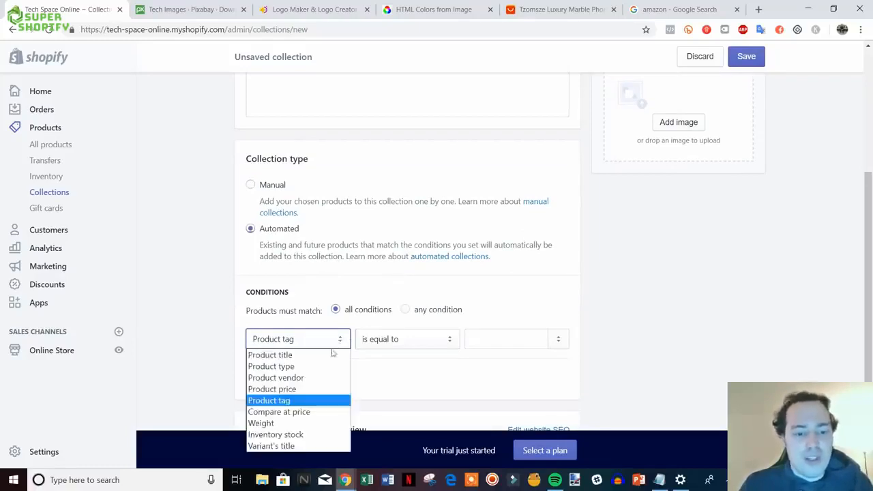
left_click(341, 400)
left_click(444, 349)
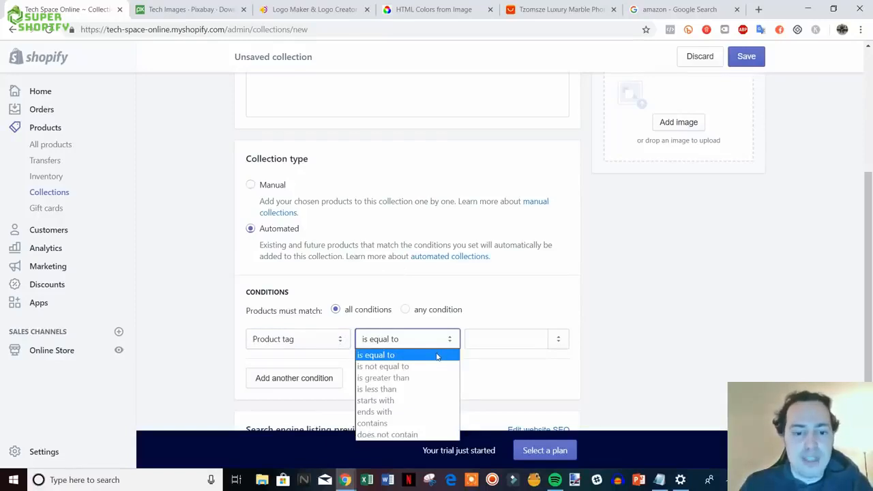
left_click(436, 356)
left_click(491, 343)
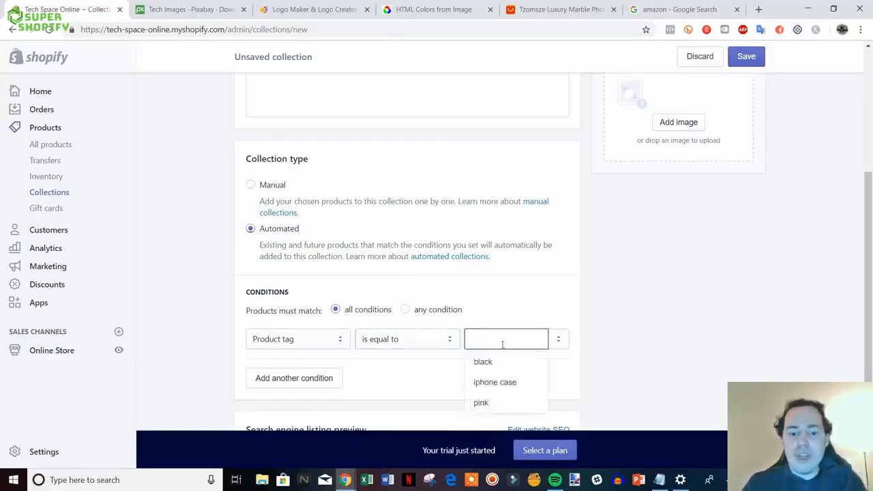
left_click(496, 381)
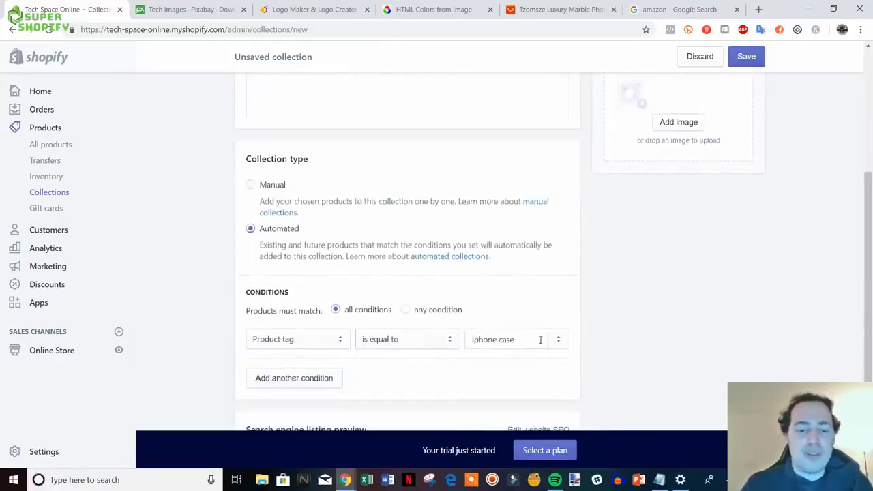
scroll(630, 370, "up", 5)
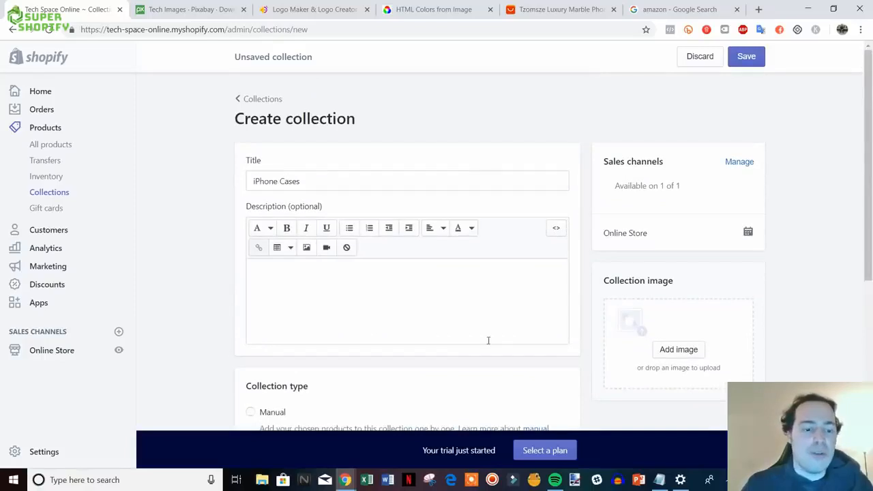
scroll(540, 268, "down", 5)
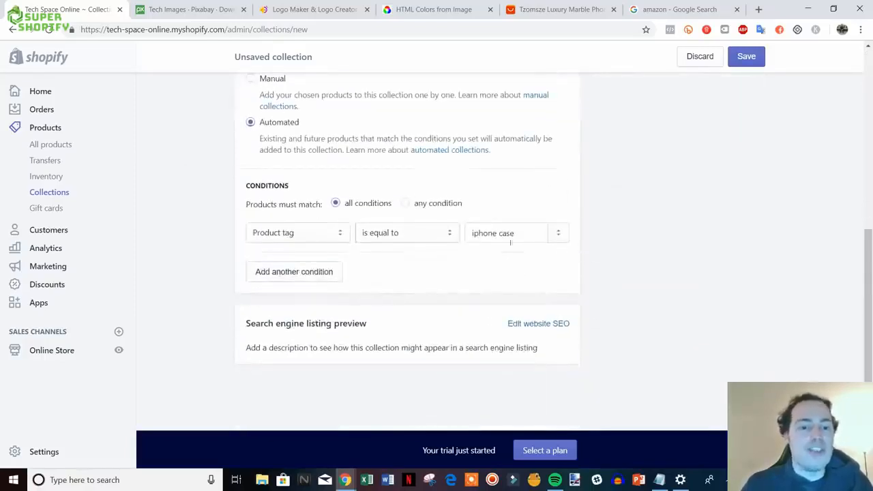
- Save the iPhone Cases collection with both cases and return to the Collections list
left_click(745, 56)
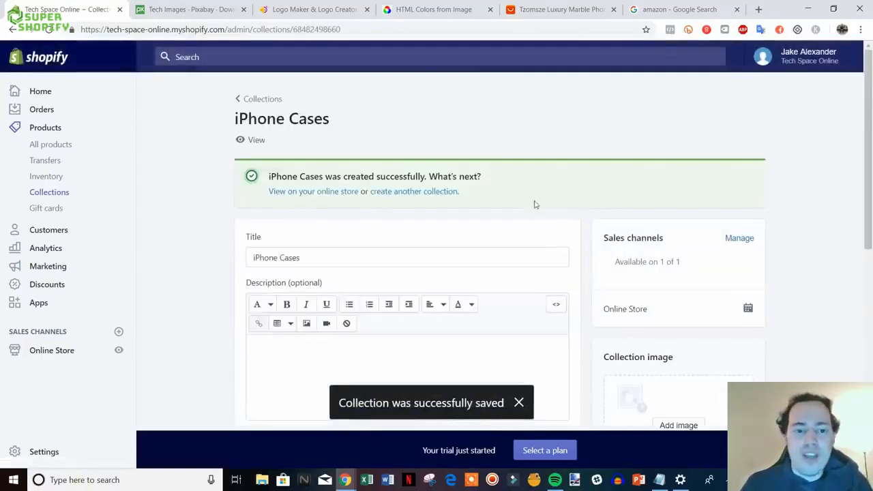
scroll(534, 211, "down", 6)
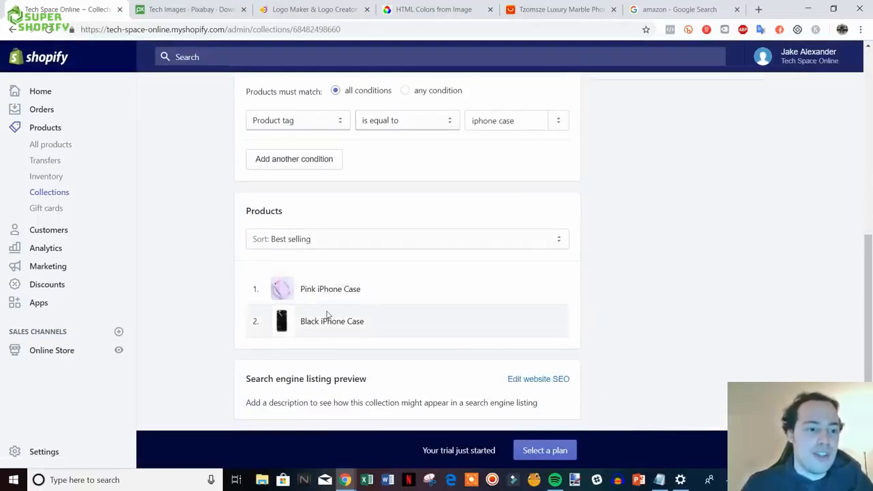
scroll(328, 315, "up", 10)
left_click(262, 99)
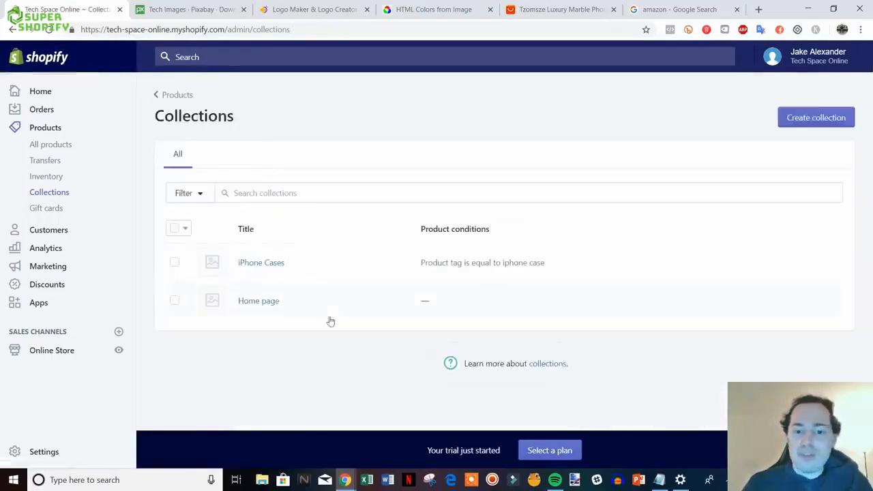
- Preview the live storefront, then close its tab to return to admin Collections
left_click(118, 352)
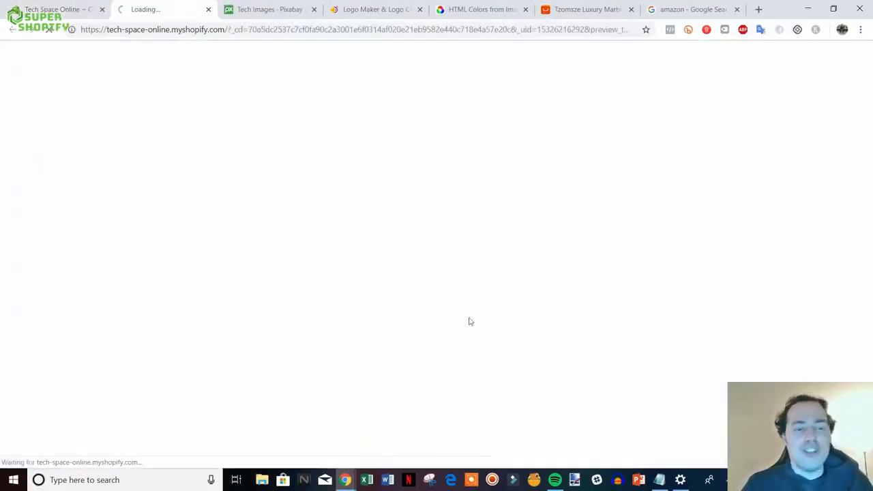
scroll(805, 229, "down", 6)
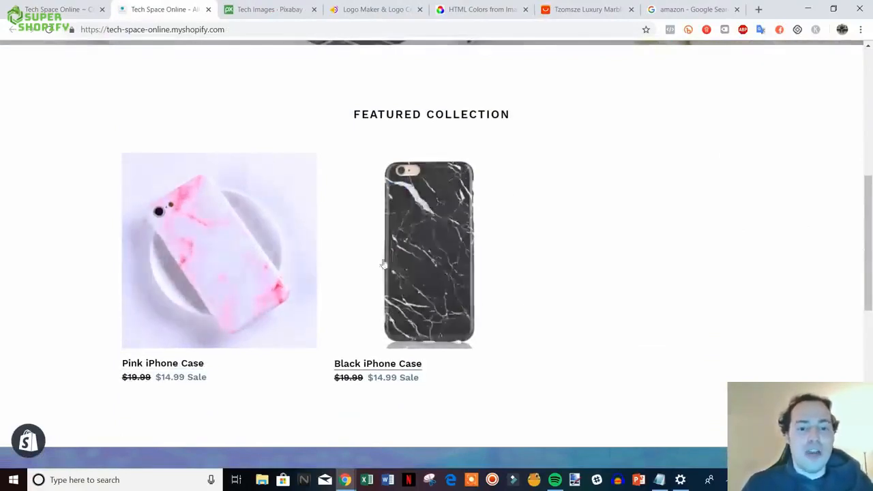
scroll(433, 277, "down", 2)
scroll(434, 278, "up", 2)
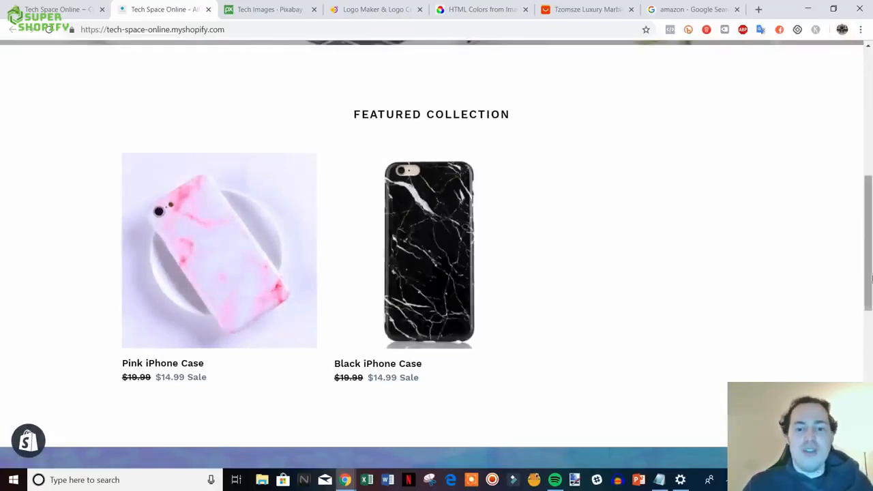
scroll(586, 271, "down", 3)
scroll(586, 272, "down", 5)
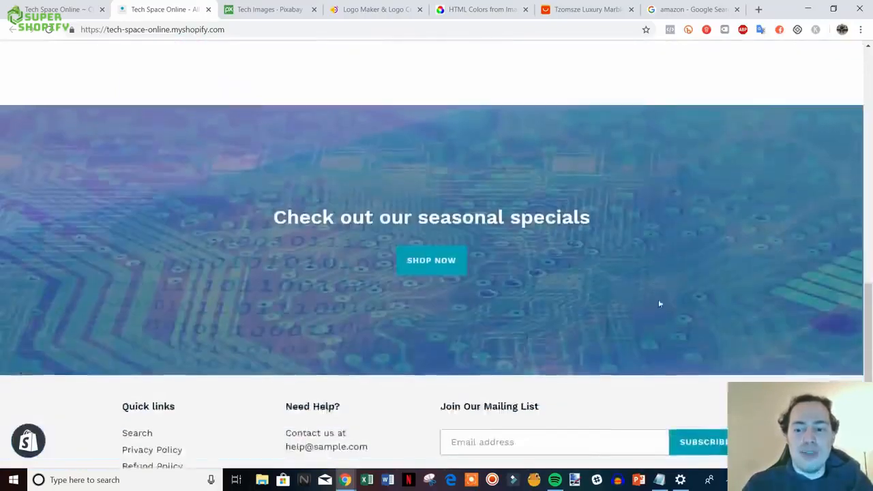
scroll(853, 94, "up", 12)
scroll(853, 94, "up", 1)
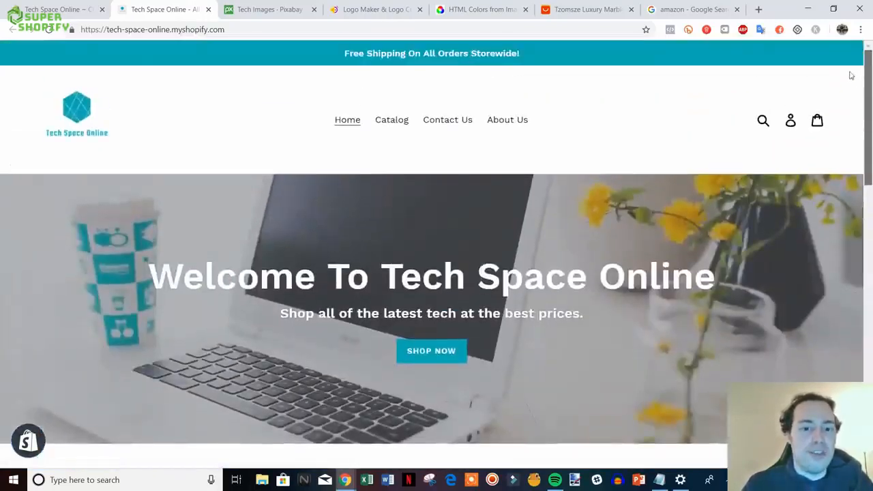
left_click(207, 10)
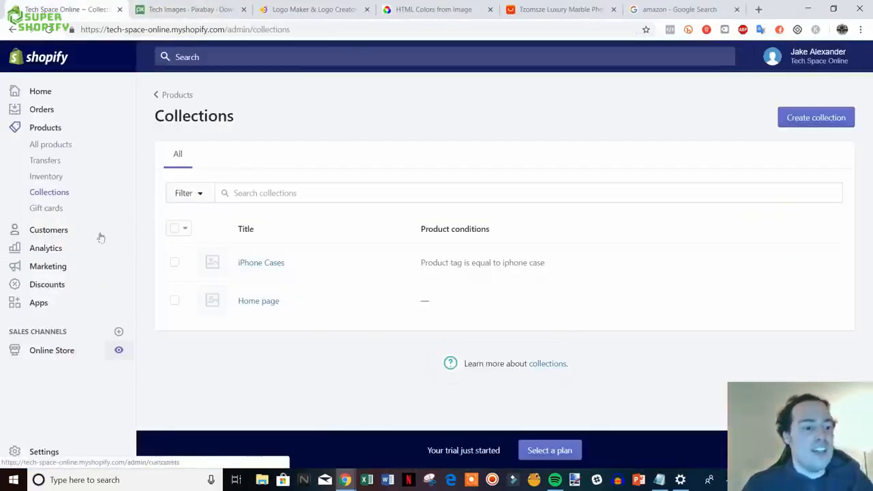
- Start a new discount in Discounts and enter the code 10OFF
left_click(49, 290)
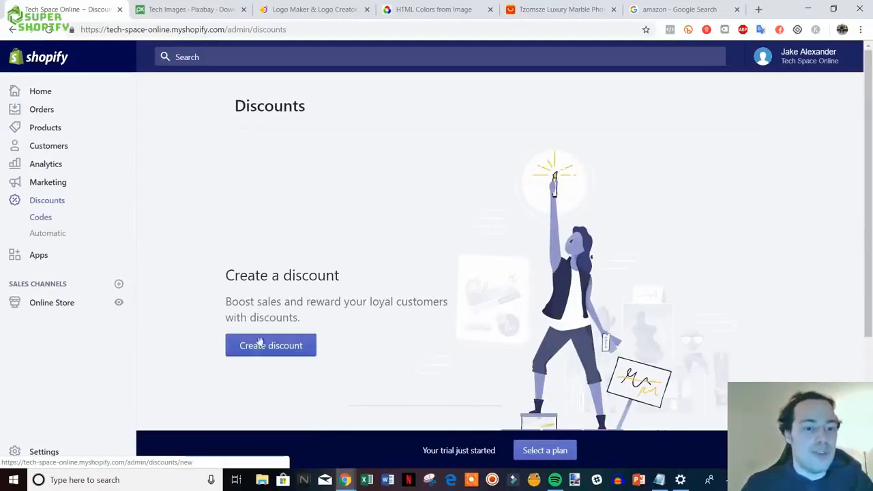
left_click(276, 353)
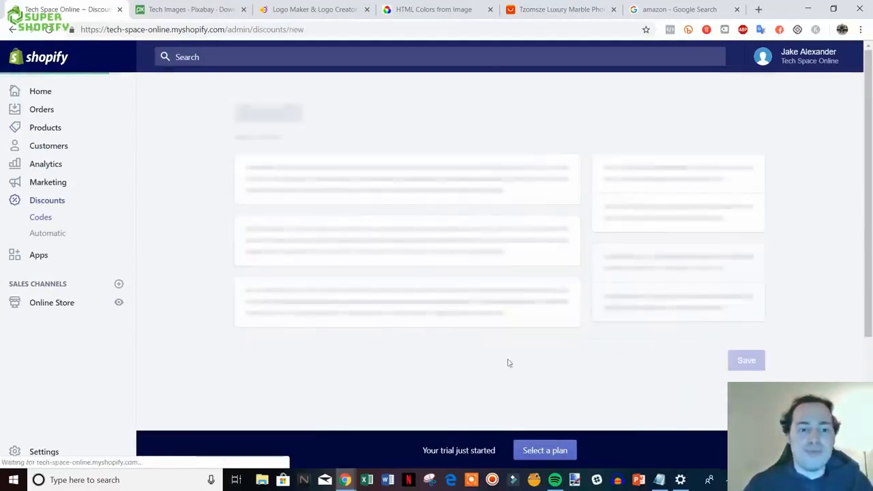
left_click(310, 185)
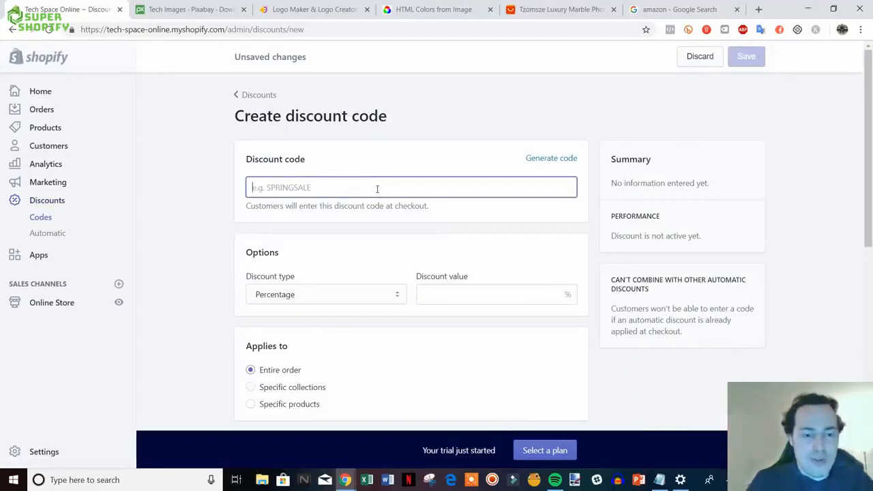
type("10OFF")
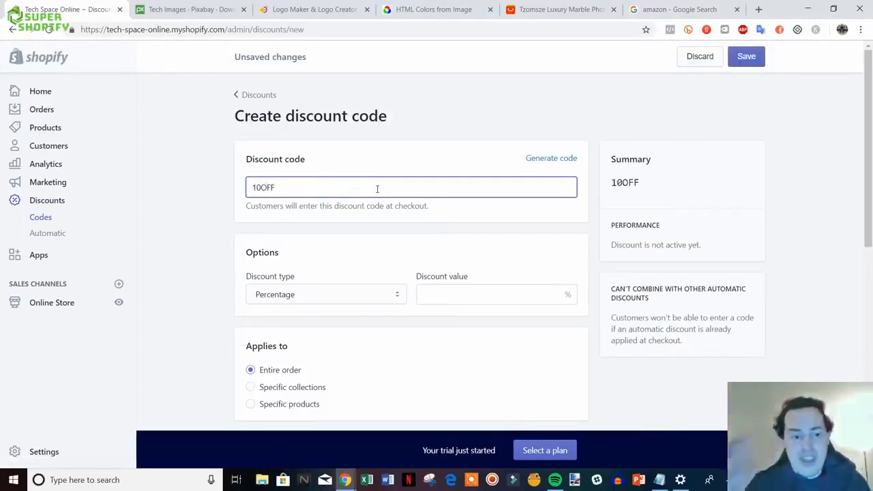
scroll(379, 198, "down", 2)
scroll(401, 261, "up", 1)
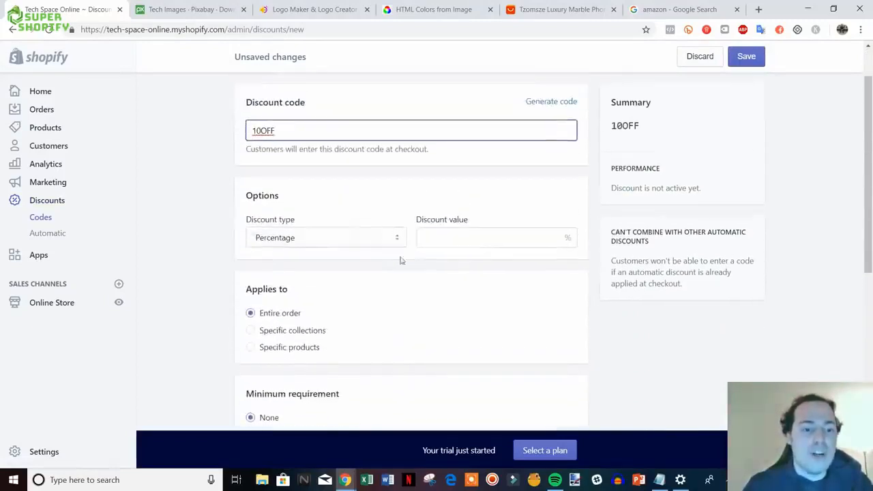
- Set the discount value to 10, keeping the Percentage discount type
left_click(473, 236)
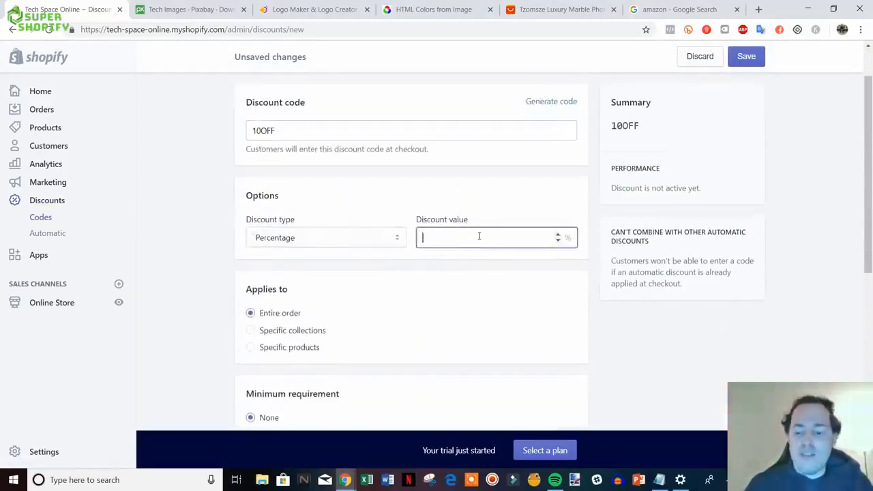
type("10")
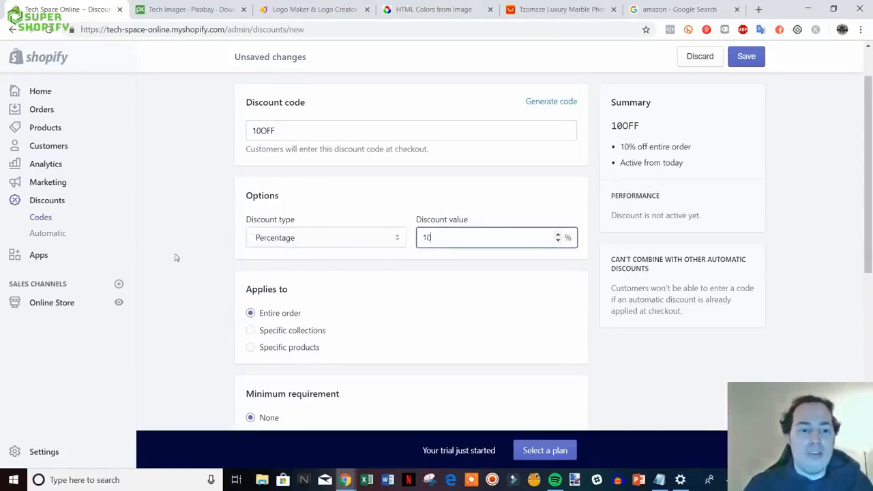
left_click(354, 239)
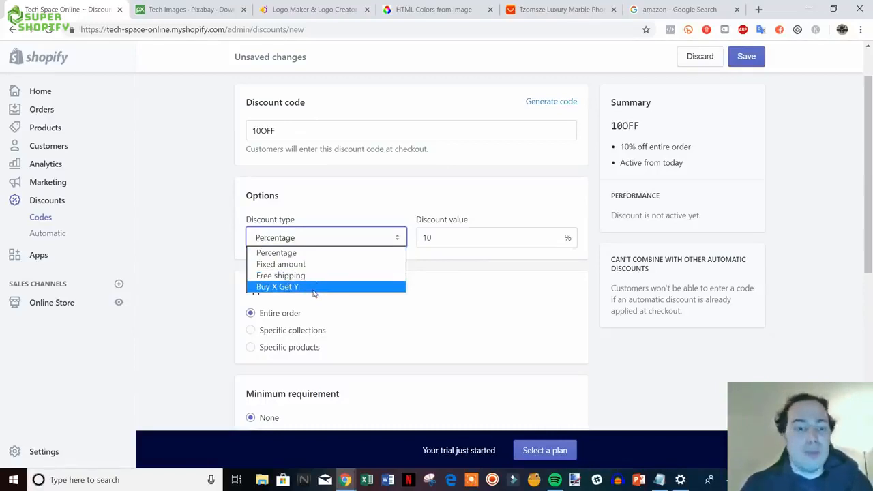
left_click(208, 259)
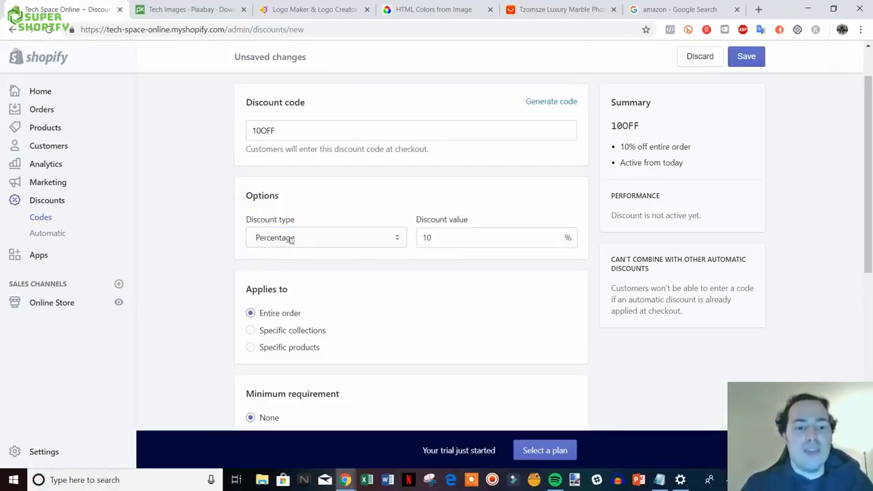
- Review the remaining discount options, leaving no one-use-per-customer limit
scroll(234, 220, "down", 2)
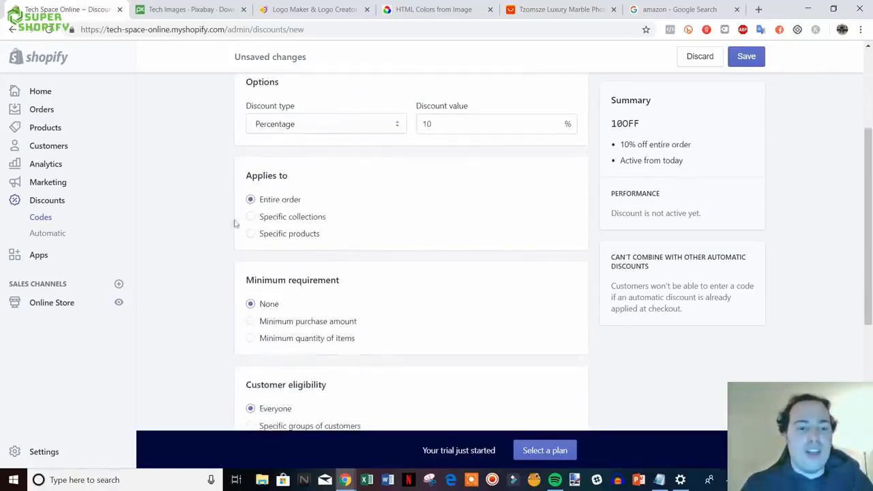
scroll(284, 225, "up", 1)
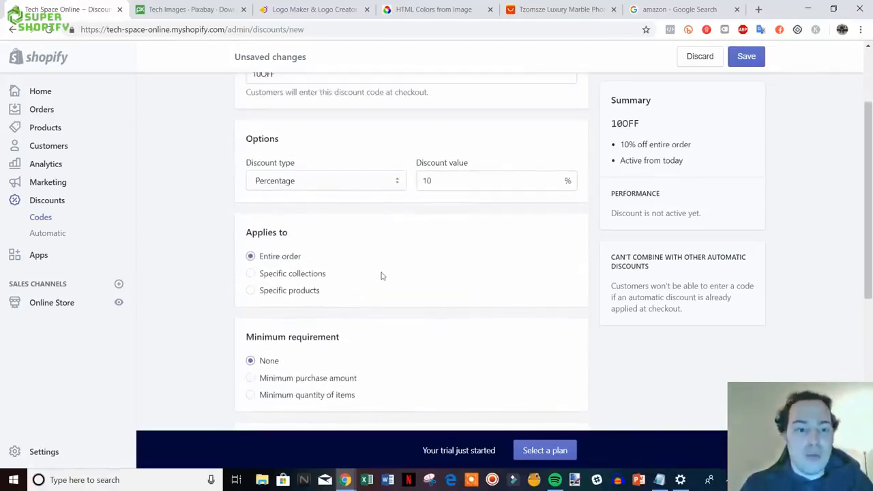
scroll(372, 293, "down", 1)
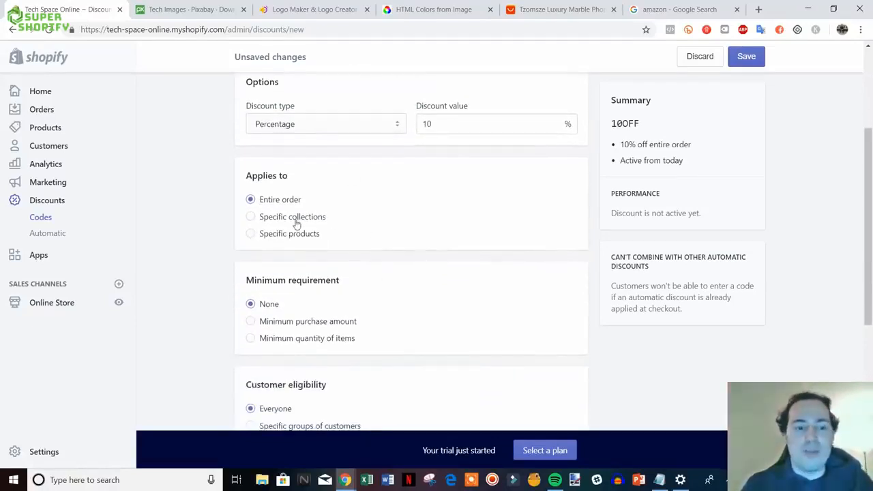
scroll(394, 240, "down", 1)
scroll(439, 292, "down", 1)
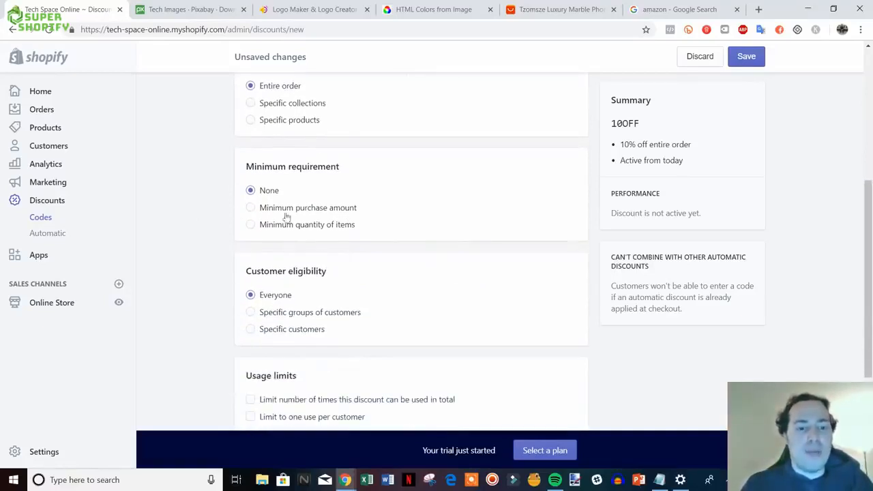
scroll(469, 292, "up", 4)
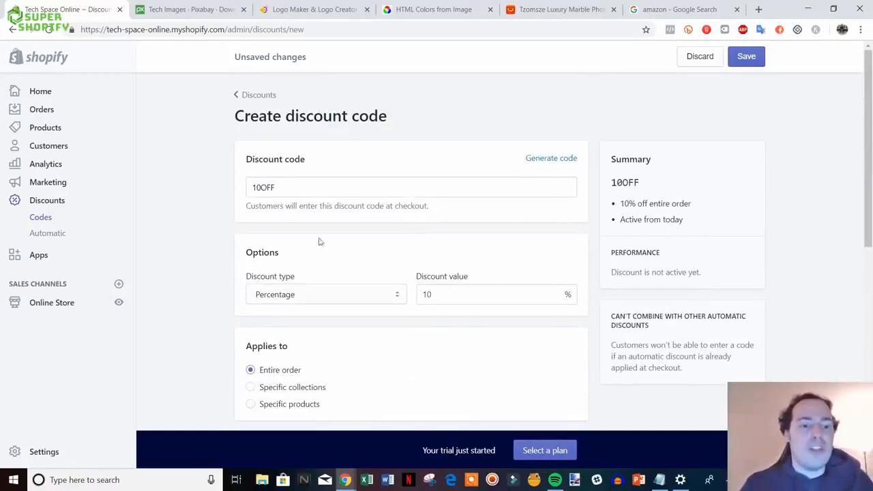
scroll(327, 244, "down", 2)
scroll(359, 265, "up", 2)
scroll(374, 272, "down", 7)
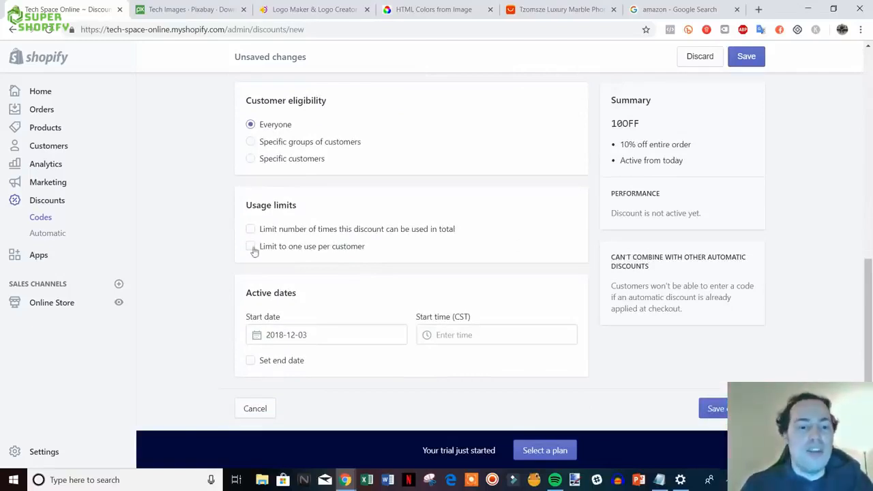
left_click(327, 248)
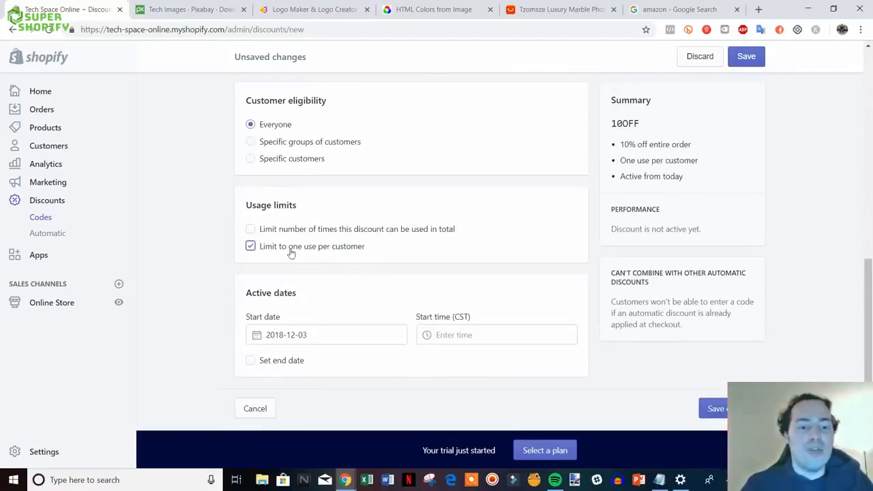
left_click(291, 251)
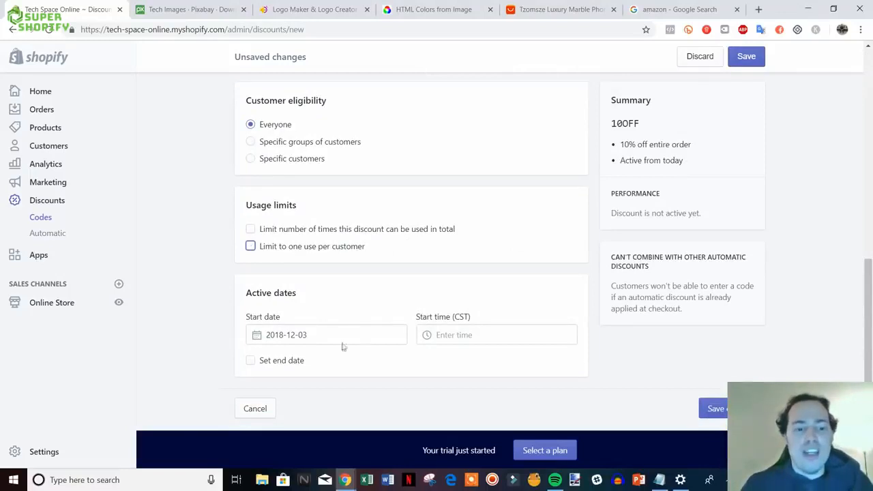
- Save the 10OFF code so it is active for 10% off the entire order
left_click(710, 405)
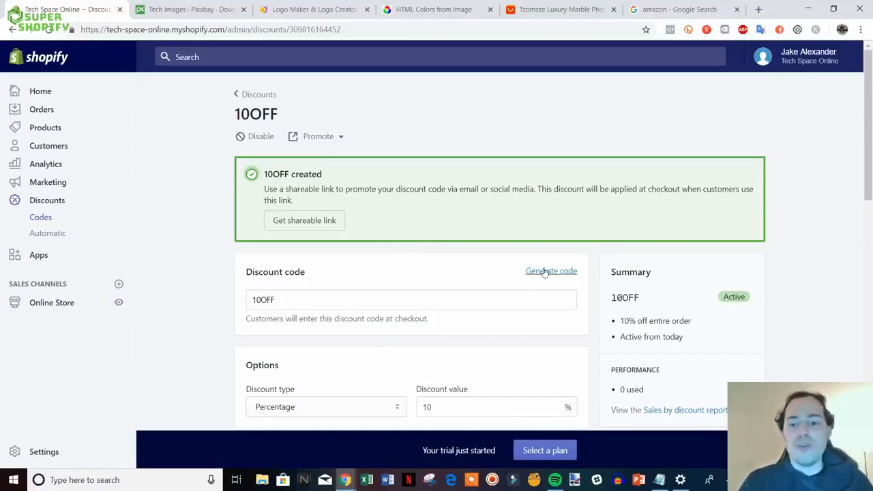
scroll(532, 274, "down", 2)
scroll(518, 275, "up", 2)
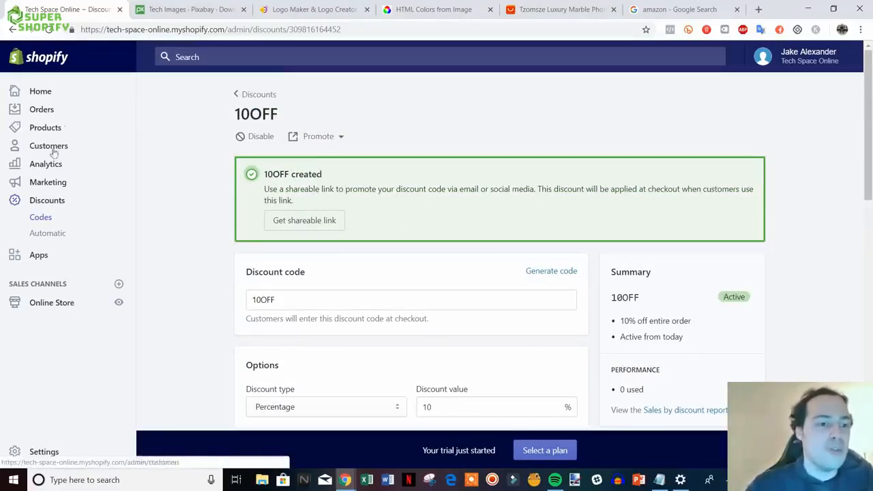
- View the Orders page, which shows no orders yet during the trial
left_click(44, 111)
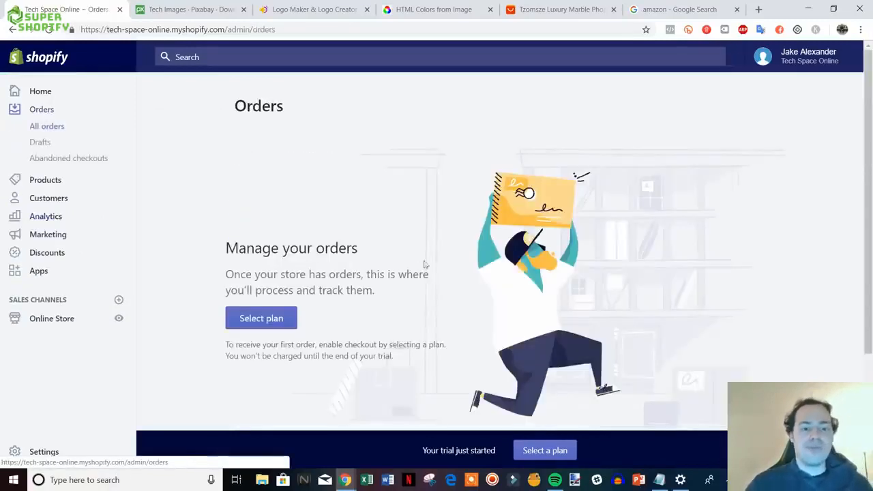
scroll(491, 249, "down", 2)
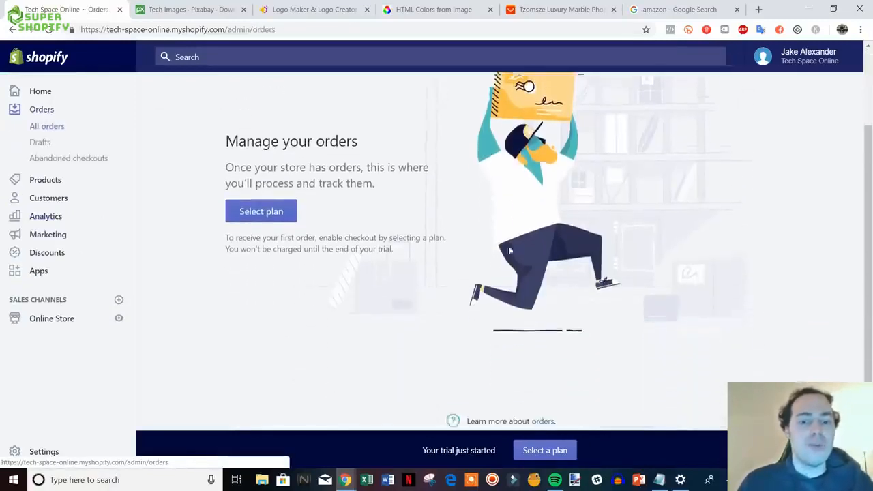
scroll(470, 300, "up", 2)
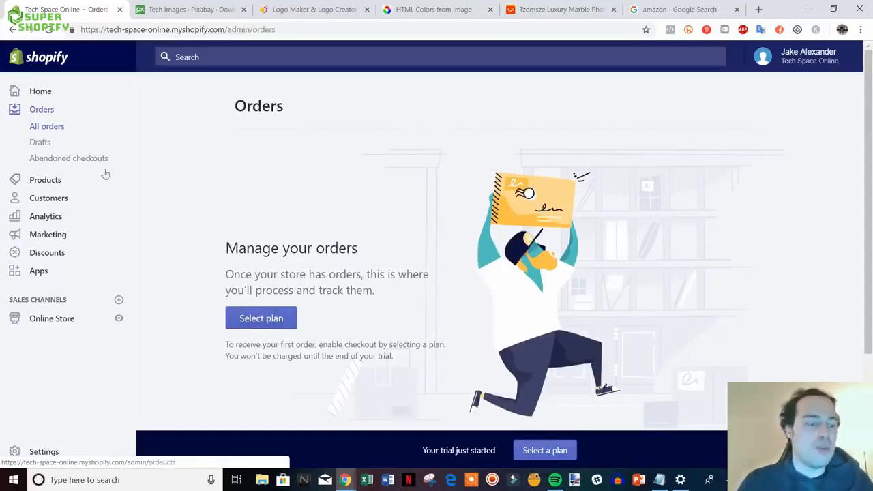
left_click(51, 218)
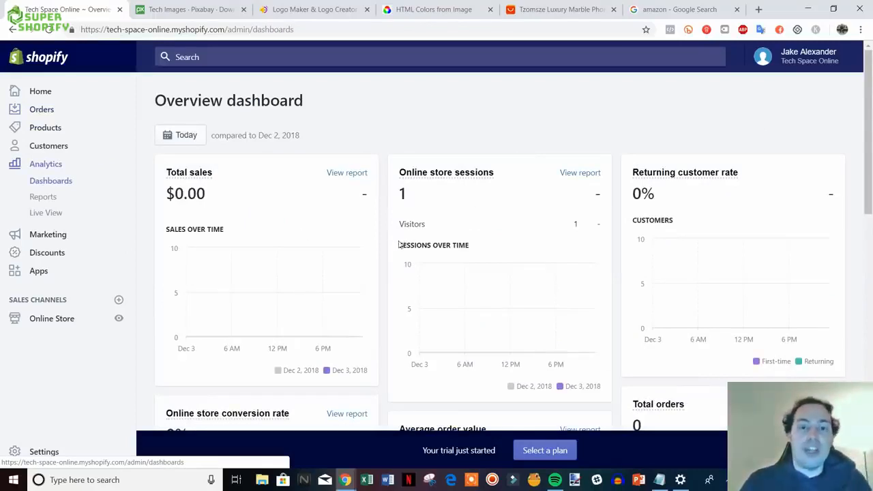
scroll(353, 235, "down", 1)
scroll(416, 218, "up", 1)
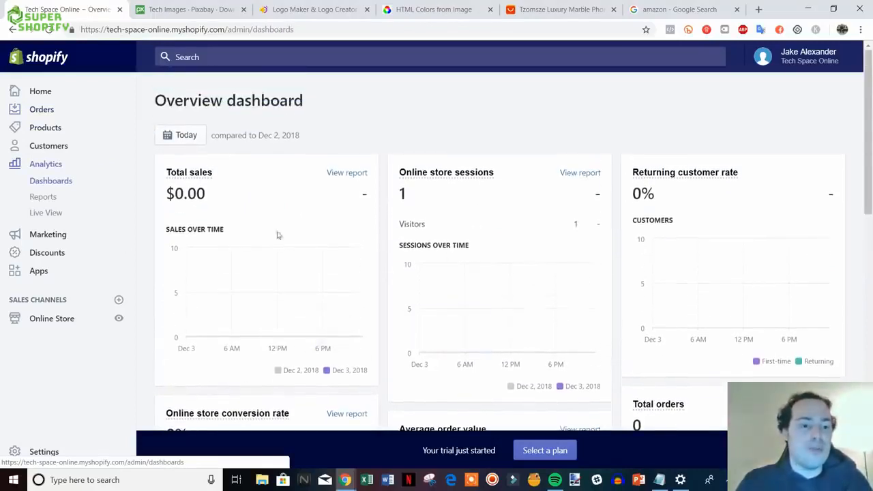
scroll(286, 218, "down", 1)
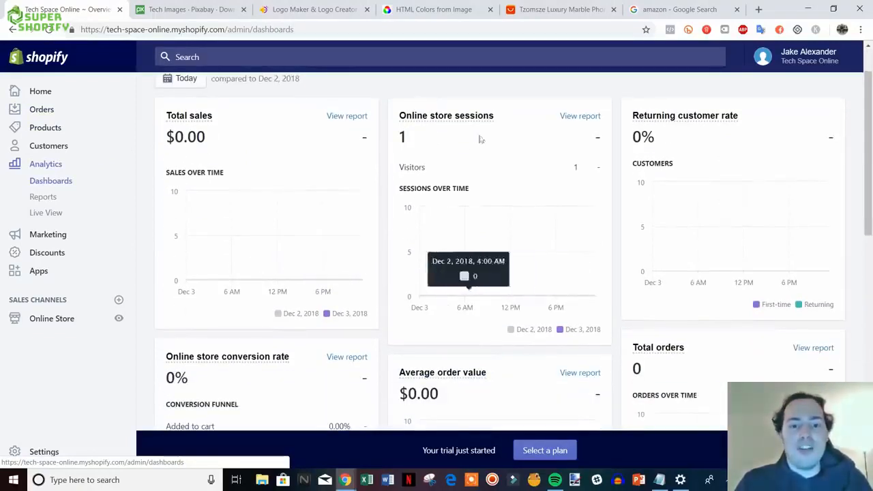
scroll(462, 218, "down", 1)
scroll(463, 260, "up", 2)
scroll(466, 295, "down", 3)
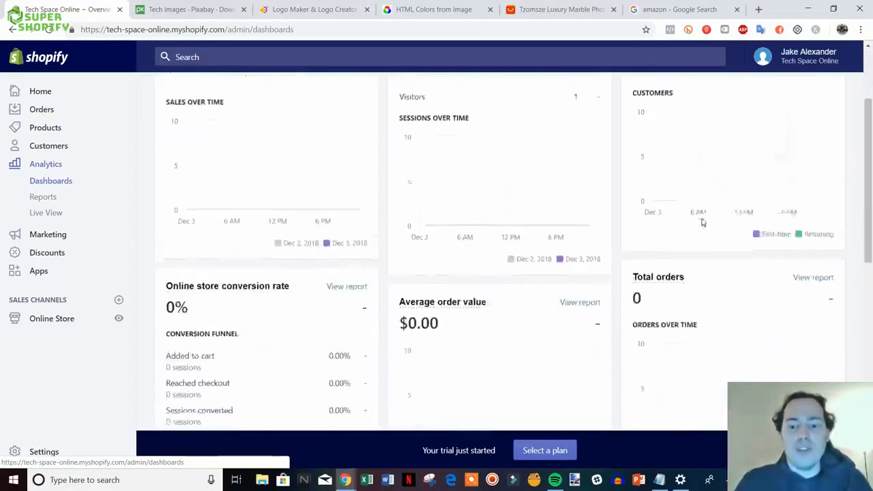
scroll(466, 295, "down", 1)
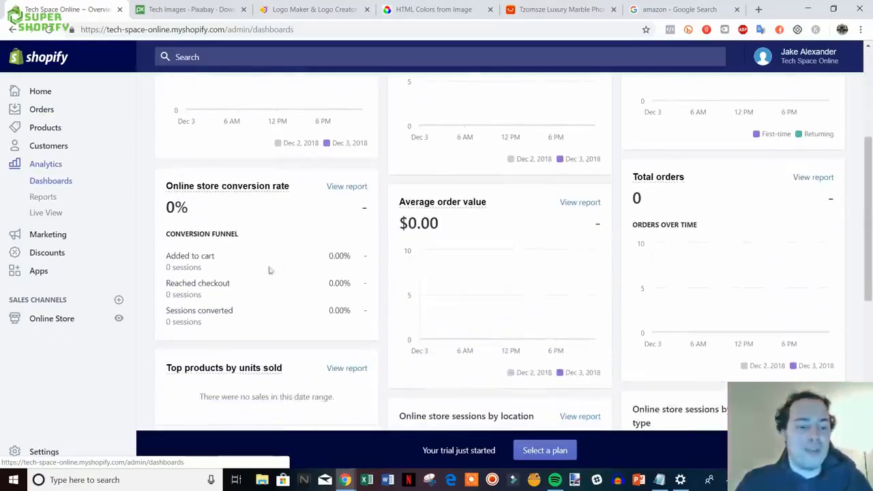
scroll(549, 341, "down", 7)
scroll(567, 327, "up", 8)
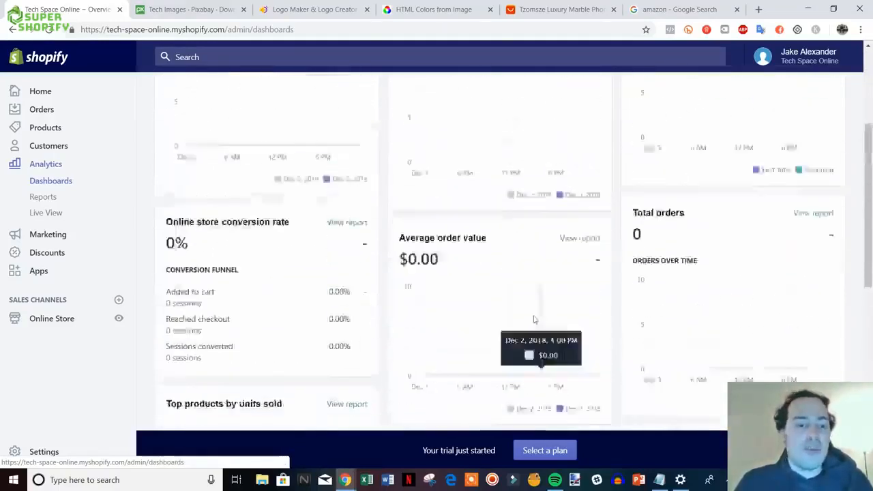
scroll(534, 319, "up", 4)
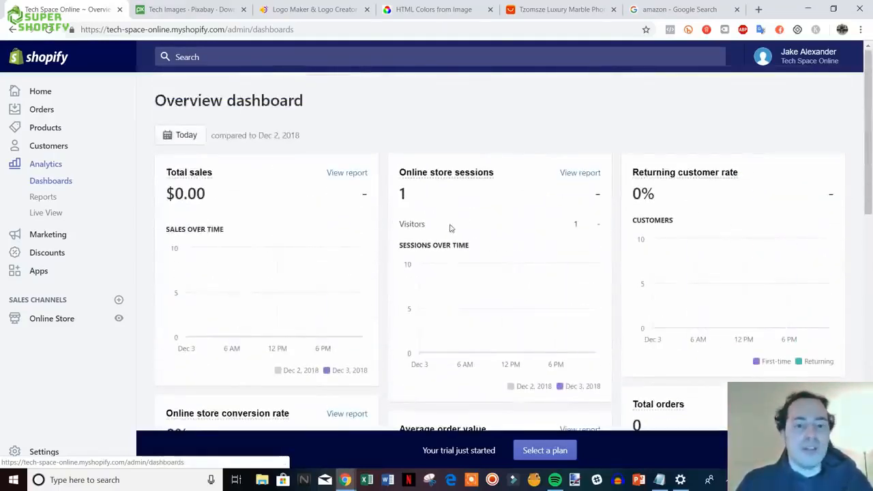
left_click(184, 141)
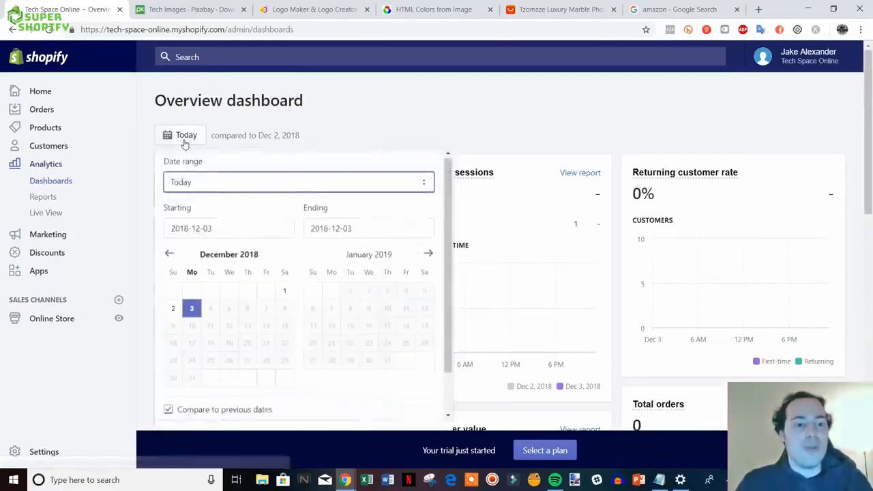
left_click(229, 233)
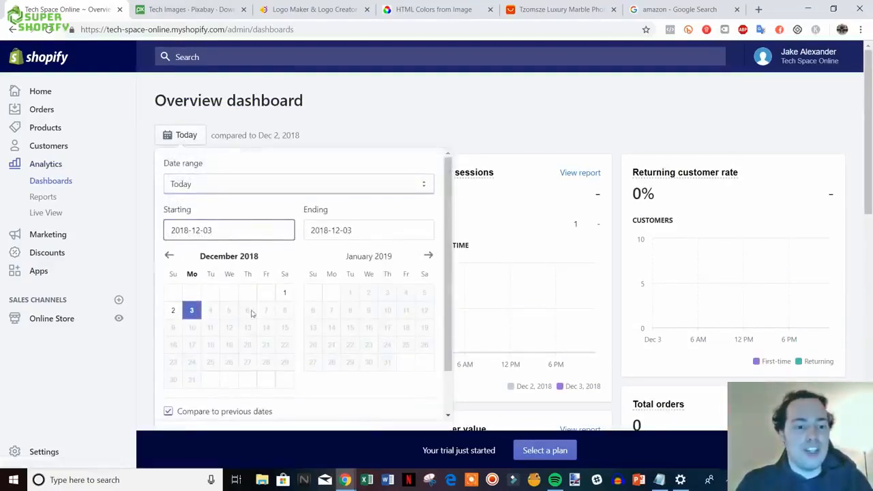
left_click(169, 256)
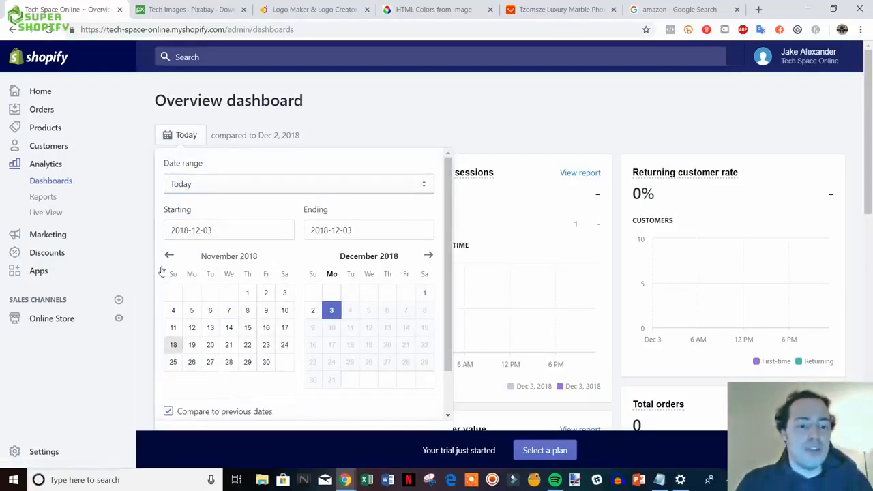
left_click(169, 255)
left_click(169, 255)
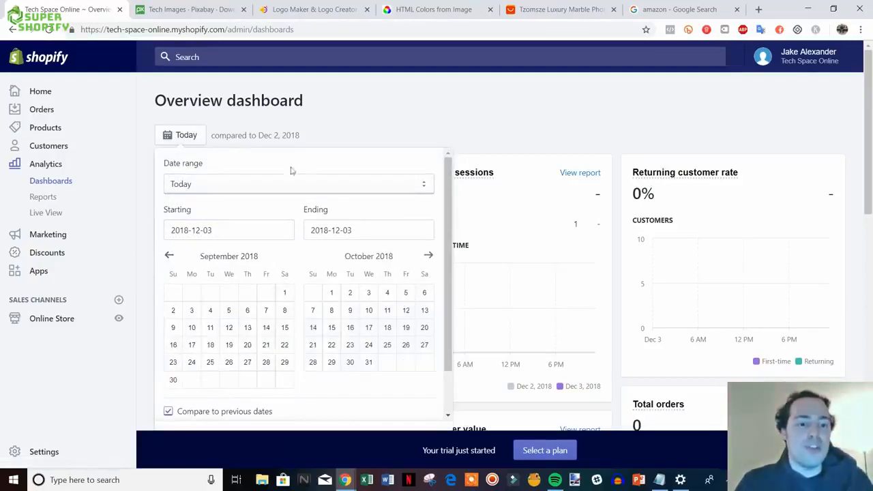
left_click(367, 134)
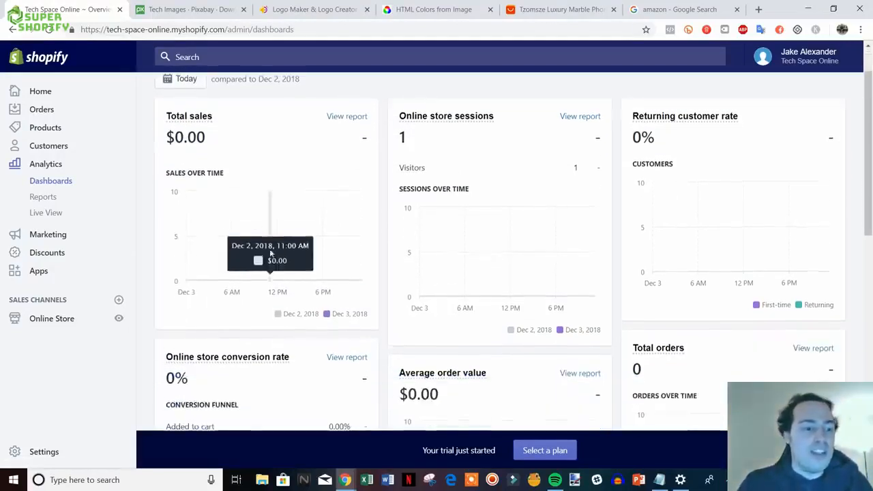
scroll(255, 247, "down", 1)
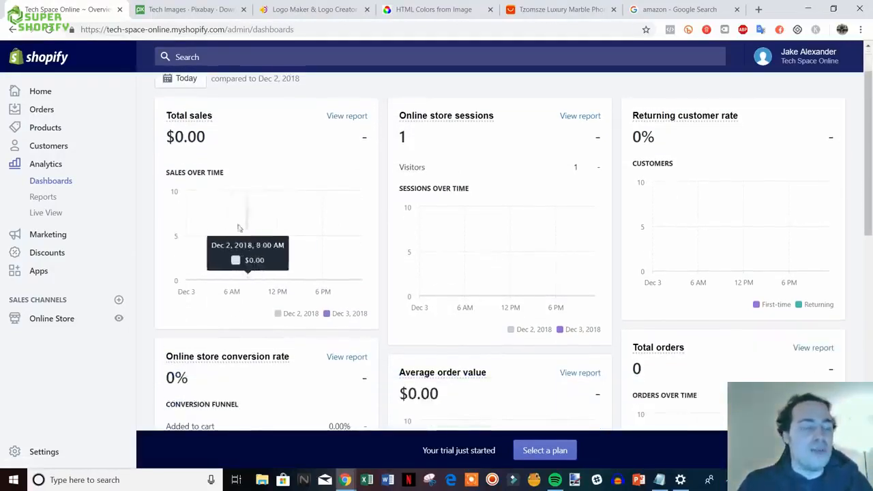
- Go to Apps and launch the Shopify App Store in a new tab
left_click(39, 271)
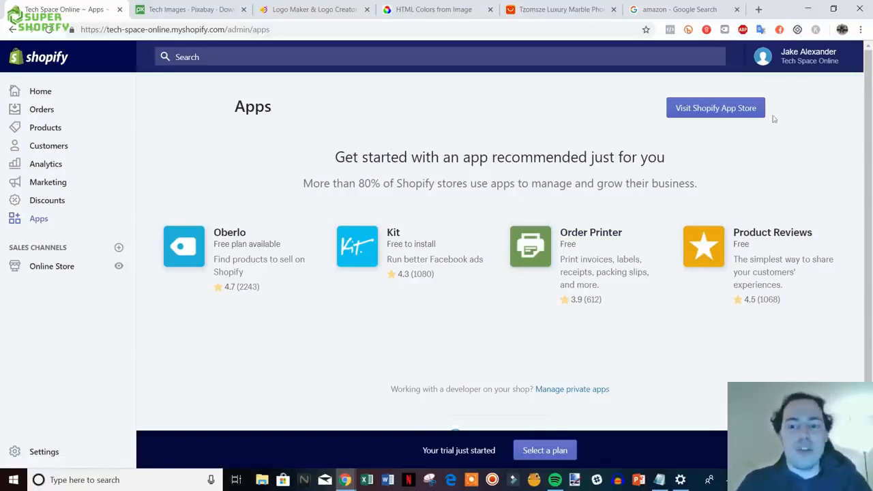
left_click(710, 111)
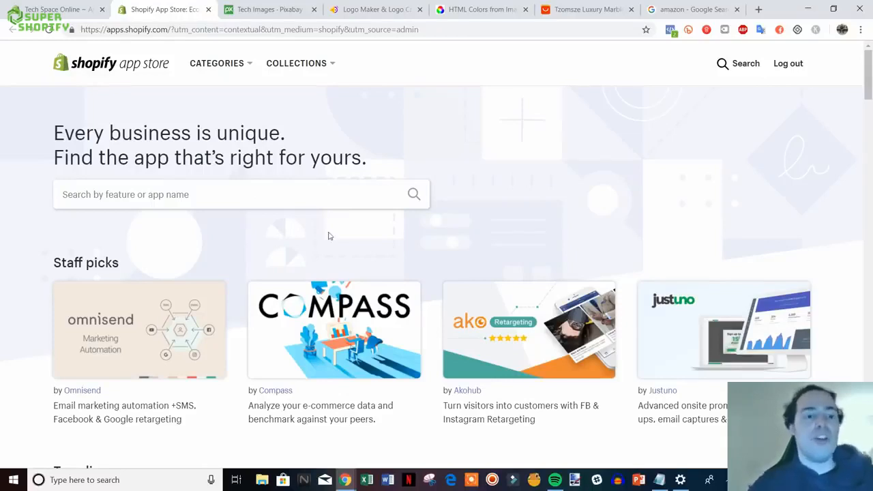
- Search the Shopify App Store for oberlo
left_click(554, 9)
left_click(170, 9)
left_click(170, 195)
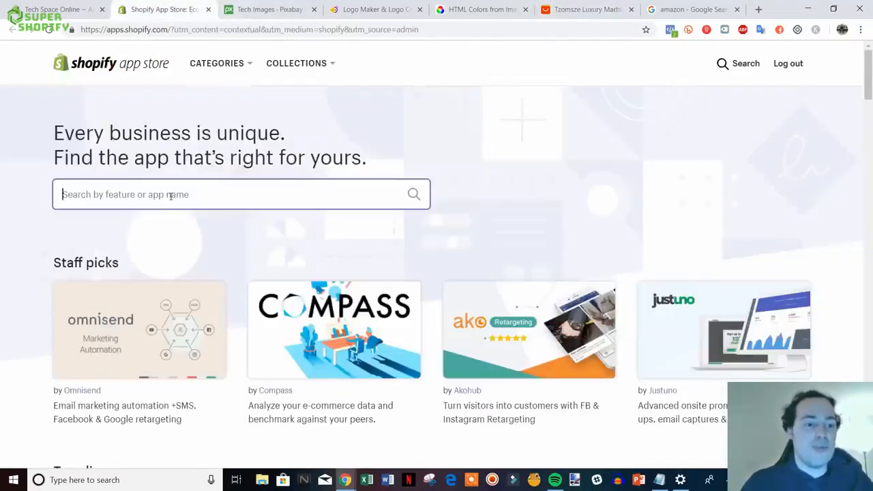
type("oberlo")
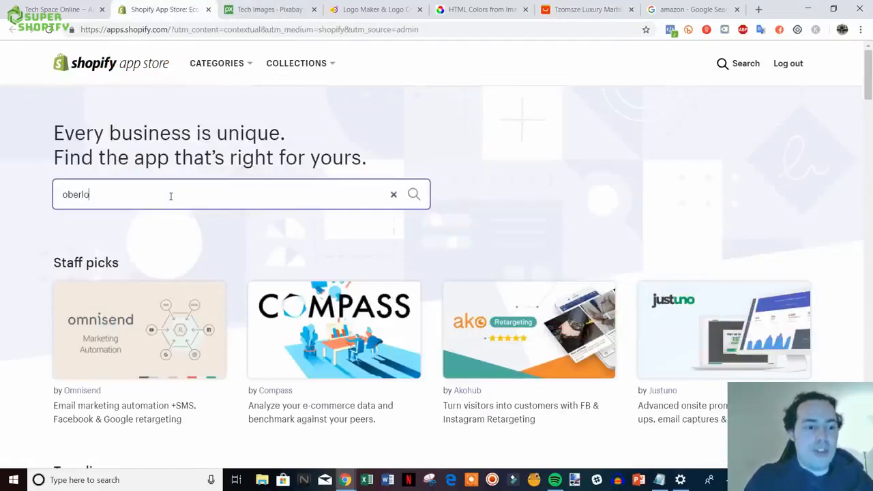
key("Return")
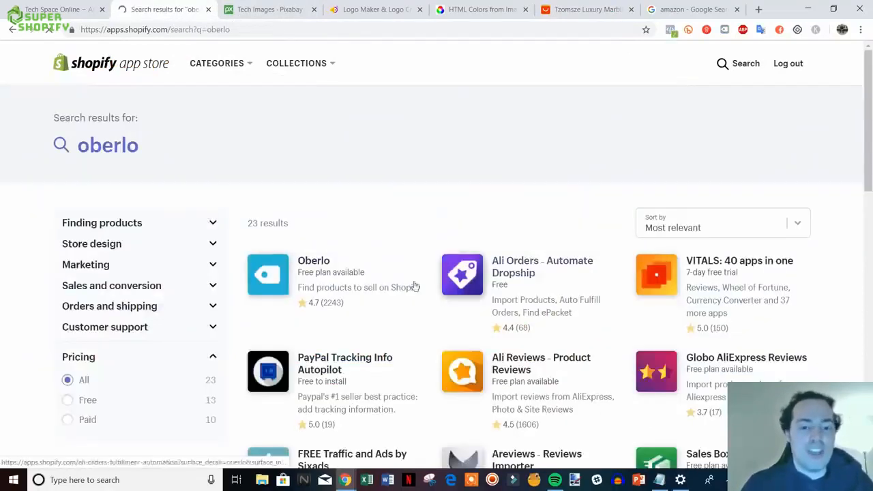
- Look over the Oberlo listing, go back to the 23 results, and select the query
left_click(323, 268)
left_click(588, 9)
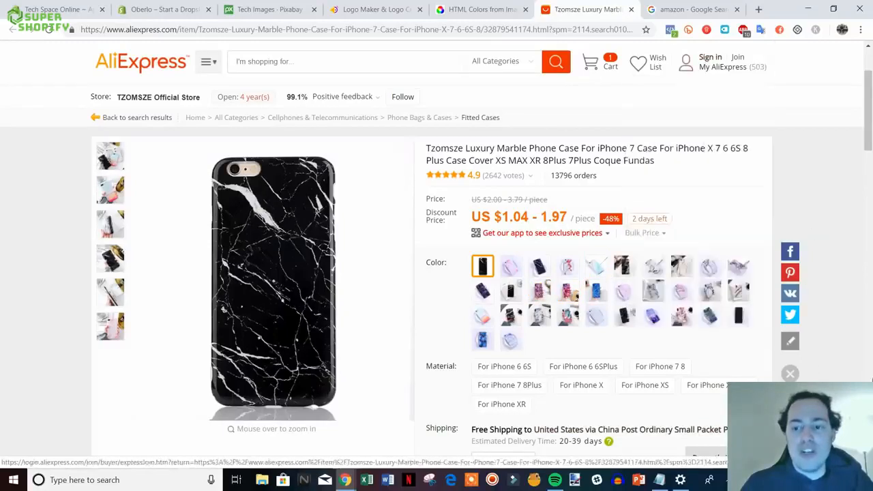
left_click(170, 6)
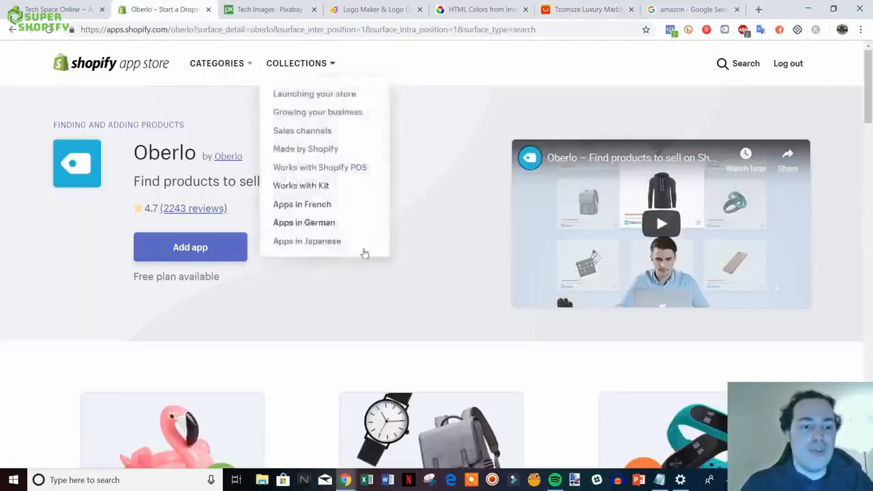
scroll(551, 337, "down", 1)
scroll(145, 228, "up", 1)
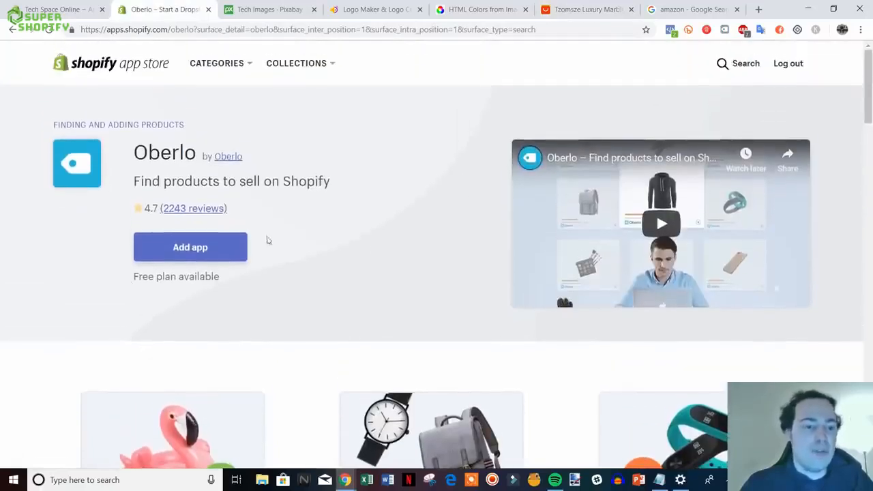
left_click(13, 30)
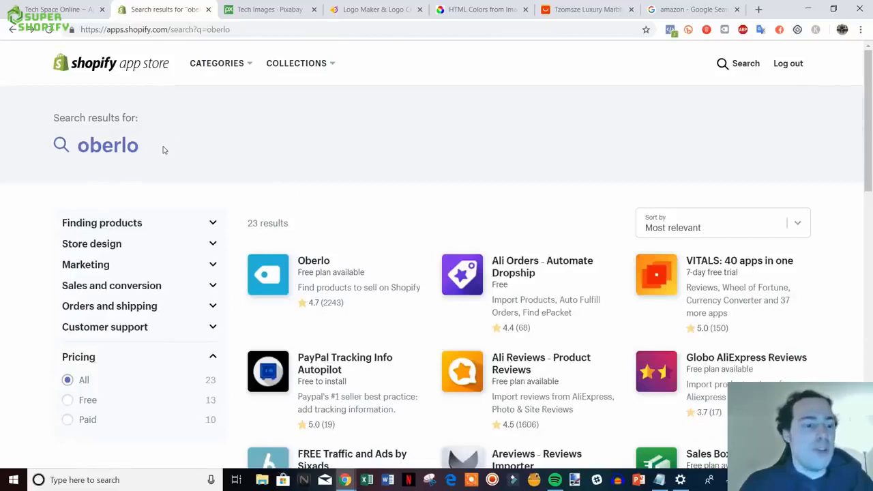
left_click(151, 146)
left_click_drag(267, 56, 193, 75)
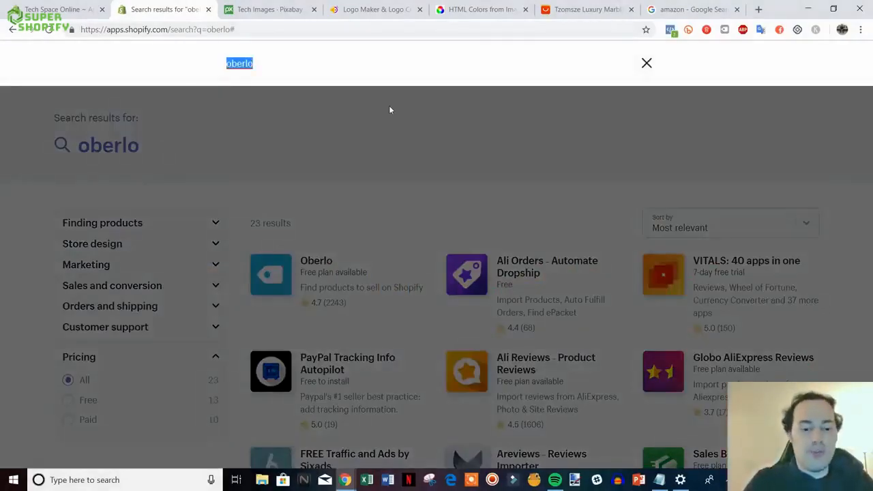
- Search for crush.pics and open the Crush.pics image compression and SEO listing
type("cr")
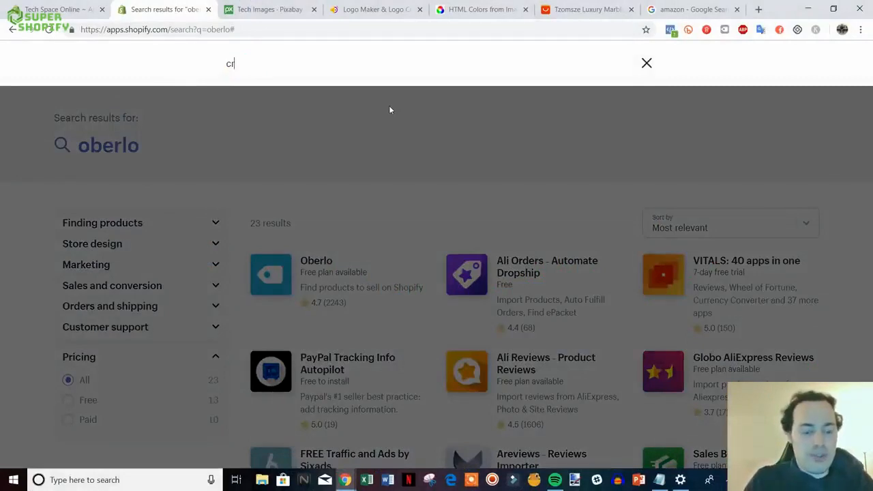
type("ush.pics")
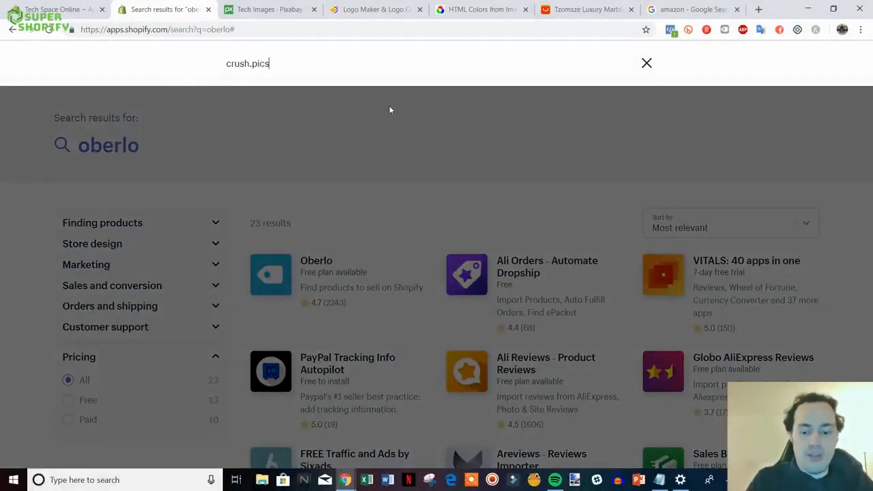
key("Return")
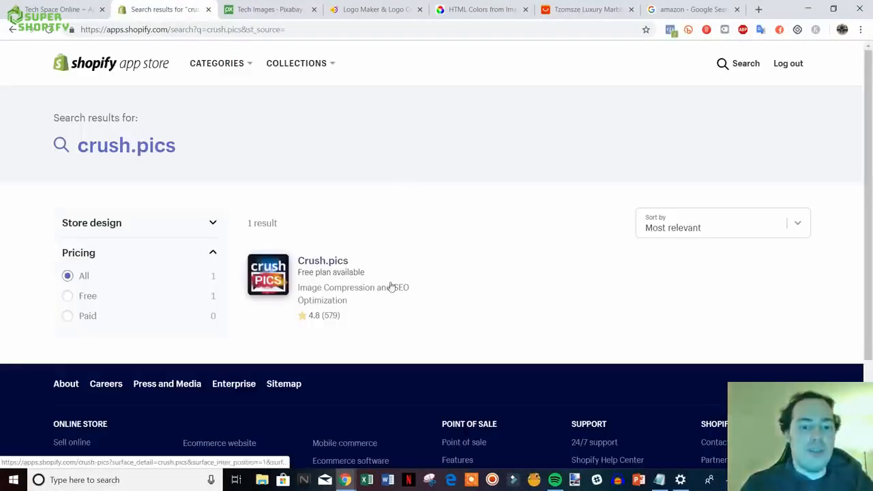
left_click(319, 264)
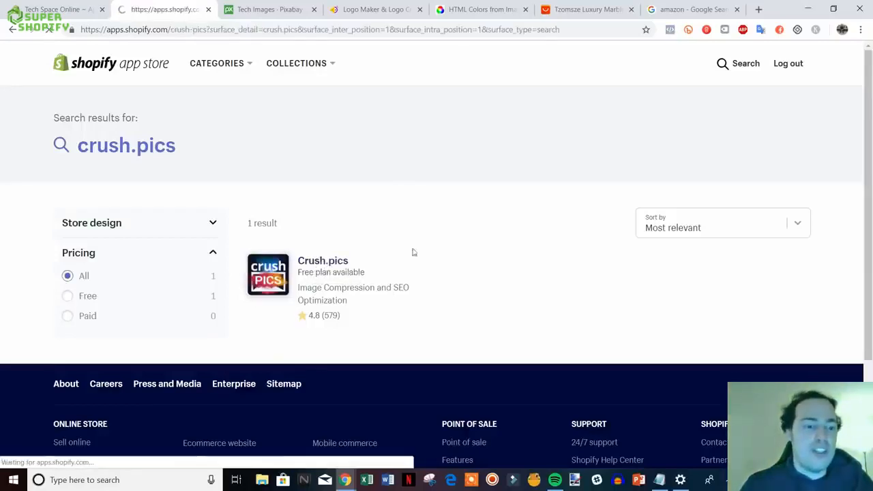
scroll(554, 289, "down", 1)
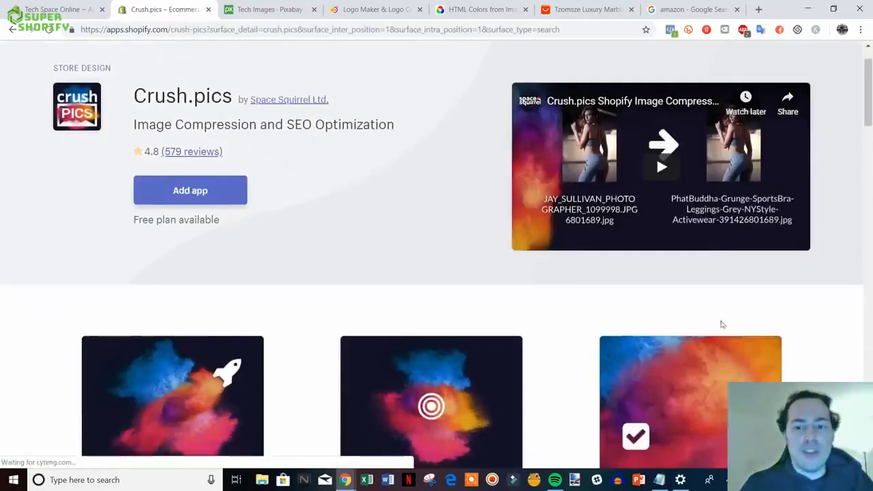
scroll(265, 212, "up", 1)
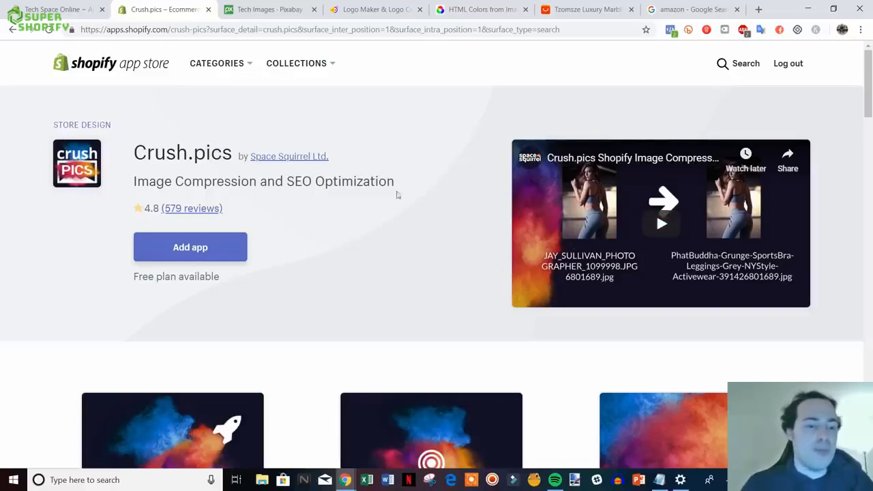
left_click_drag(134, 145, 375, 202)
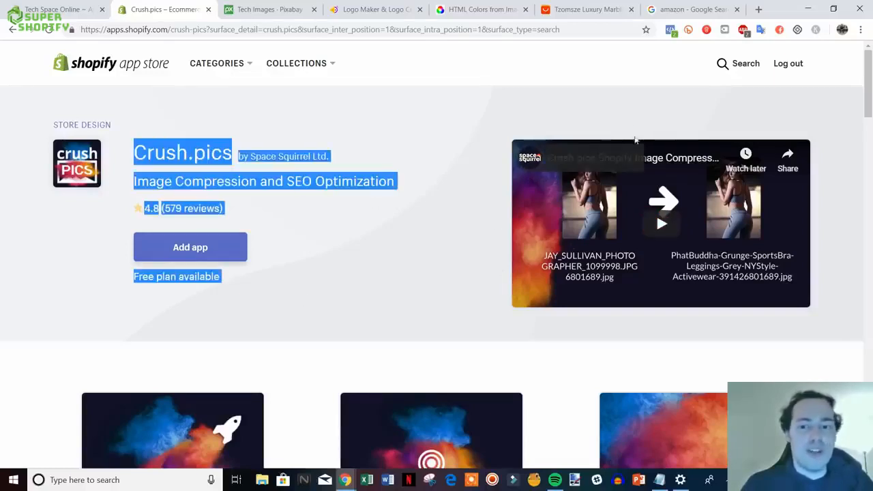
left_click(649, 116)
- Search the App Store for review apps and browse the results
left_click(727, 64)
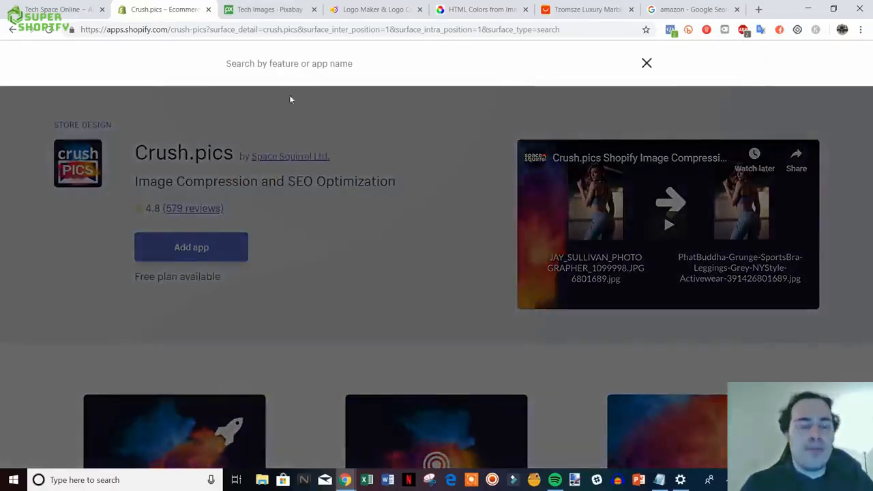
type("review")
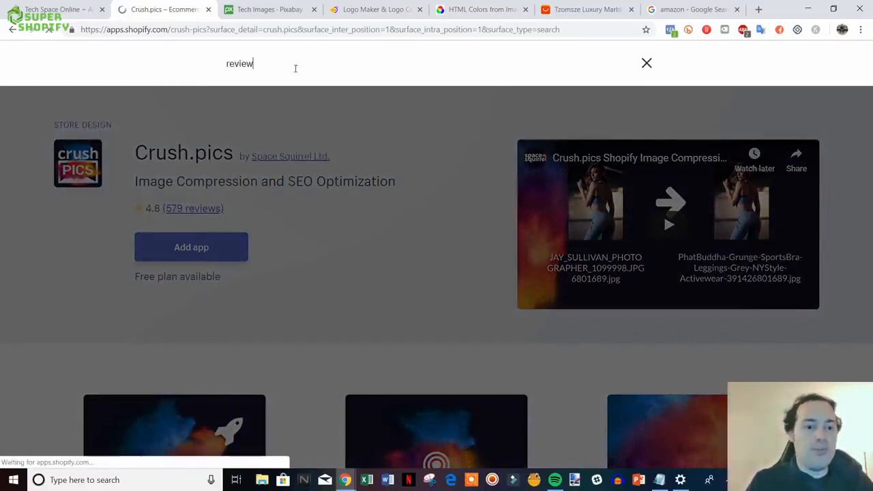
key("Return")
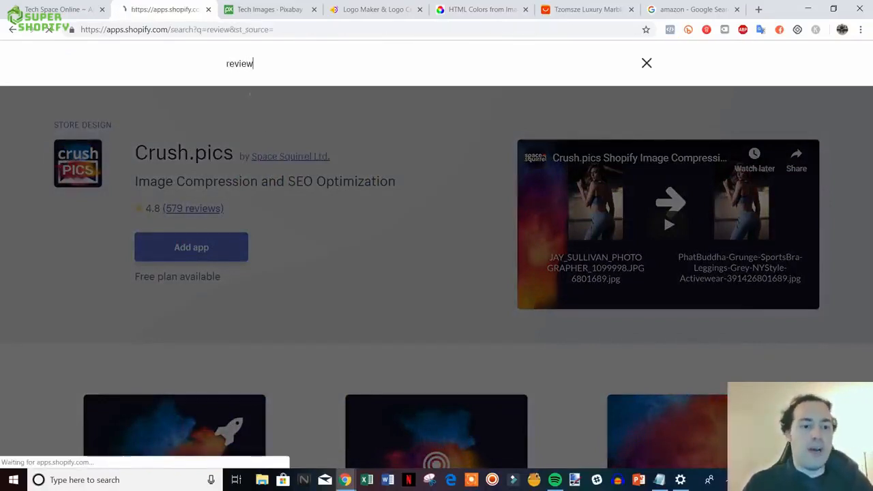
scroll(515, 160, "down", 1)
scroll(514, 156, "down", 1)
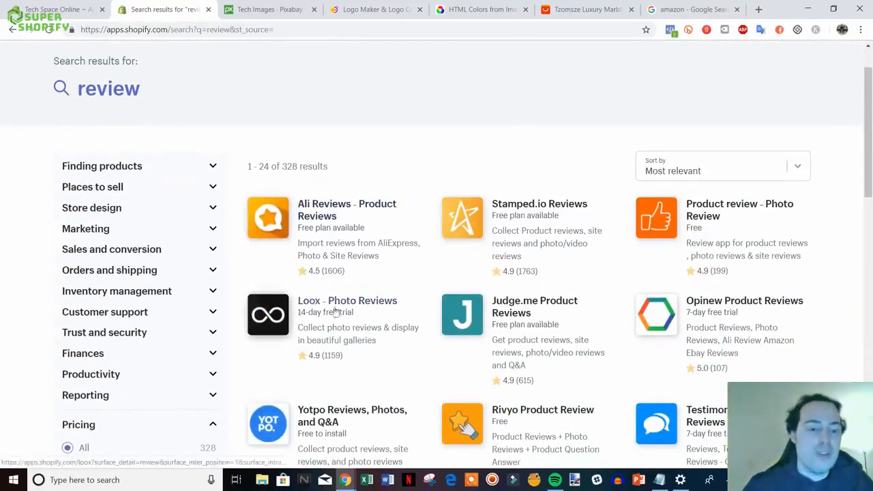
scroll(354, 315, "down", 1)
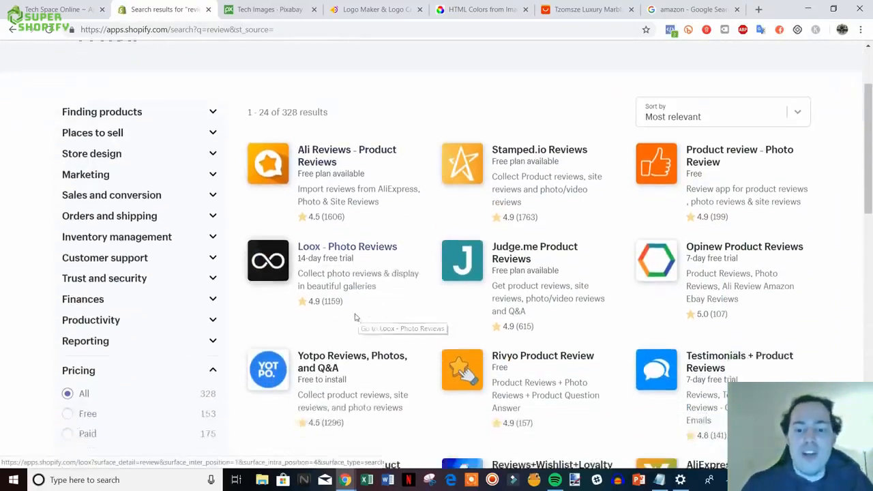
scroll(352, 298, "up", 1)
scroll(352, 293, "down", 2)
scroll(353, 285, "up", 1)
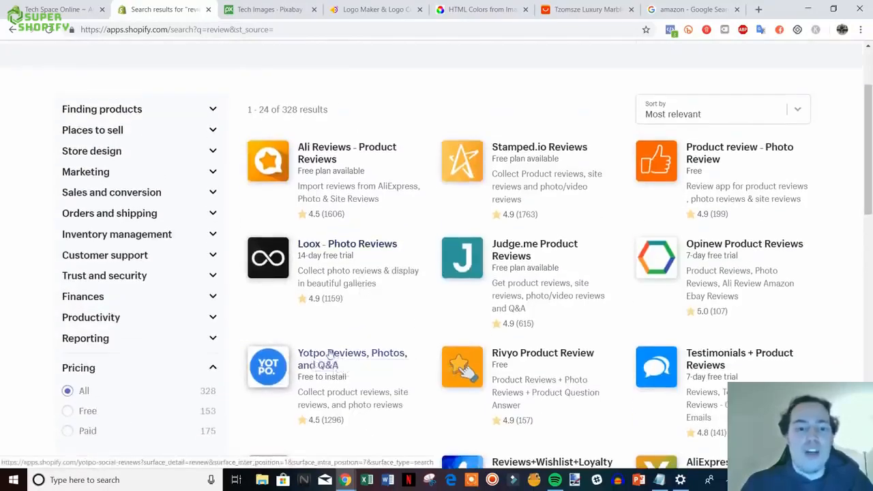
scroll(409, 298, "down", 5)
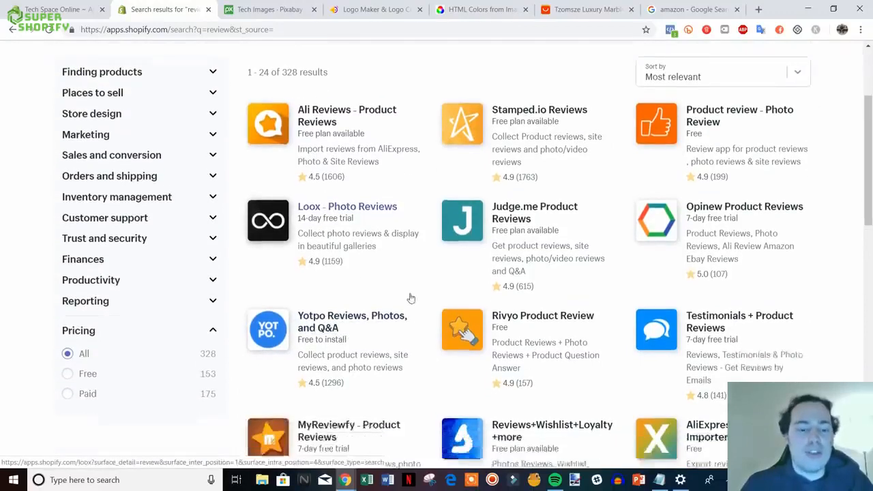
scroll(440, 253, "down", 5)
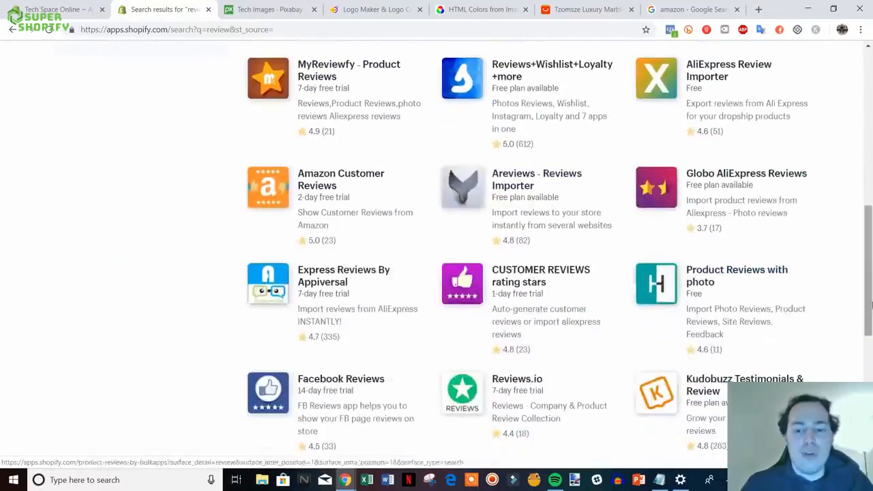
left_click_drag(871, 357, 860, 126)
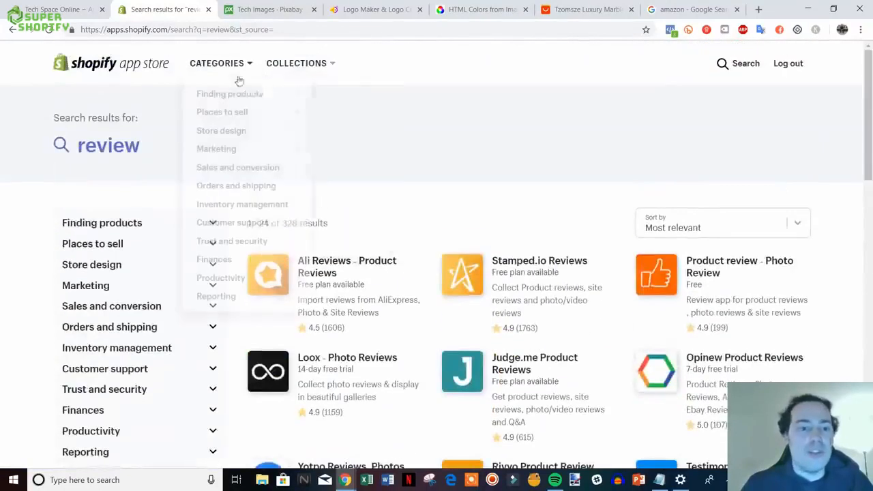
- Replace the query with 'shopify review', browse the 174 results, and select the query
left_click(734, 66)
left_click_drag(254, 64, 190, 70)
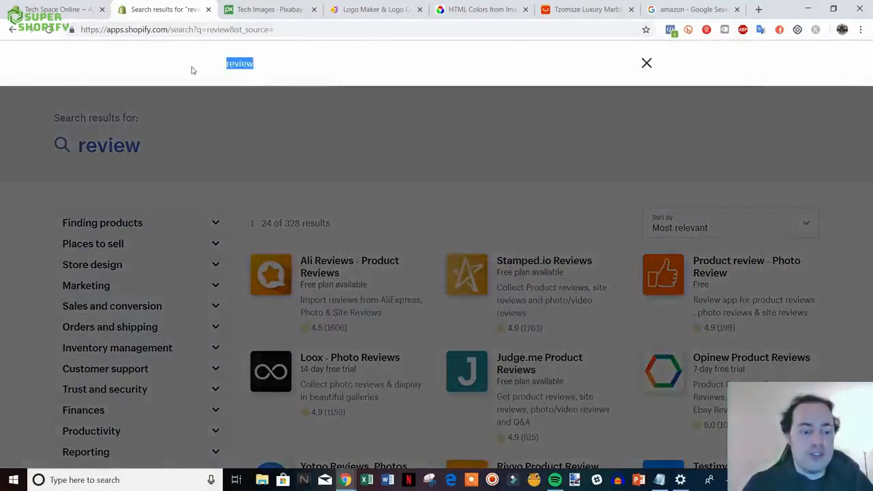
type("shop")
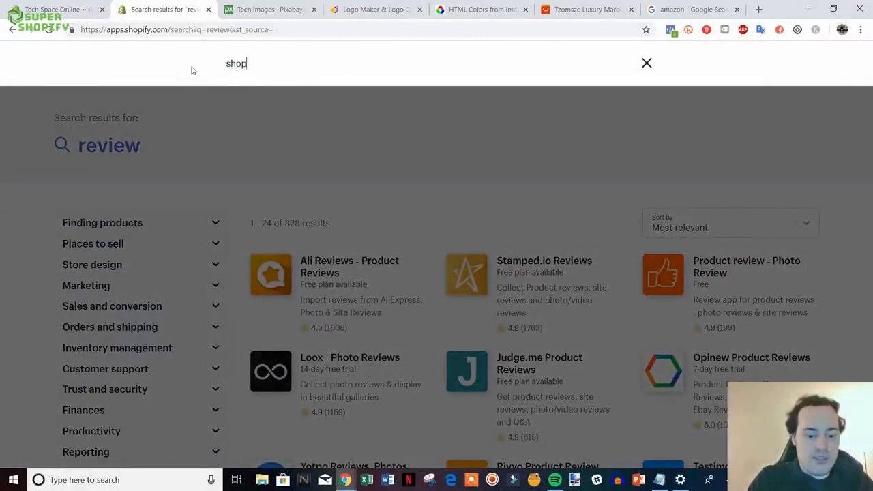
type("ify review")
key("Return")
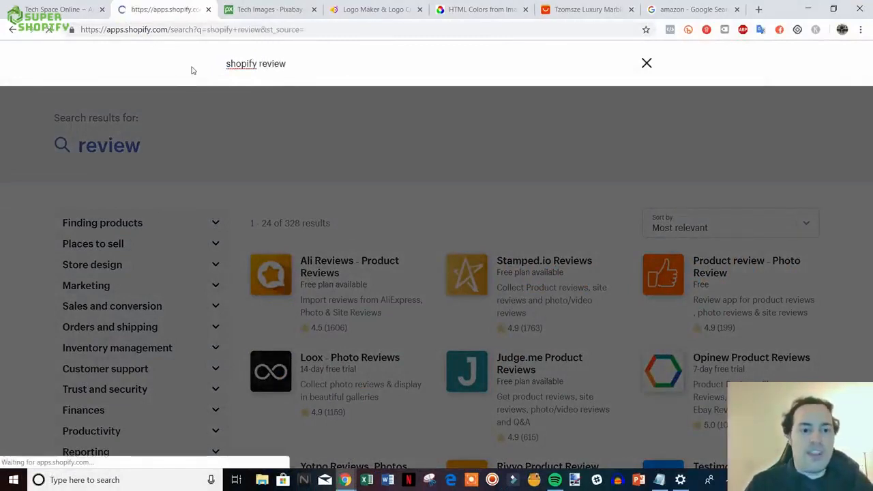
scroll(535, 217, "down", 4)
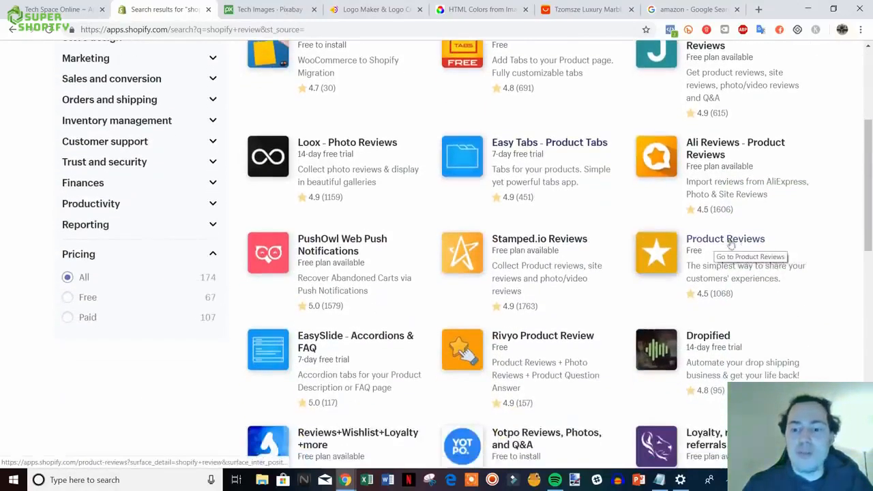
left_click_drag(871, 246, 871, 188)
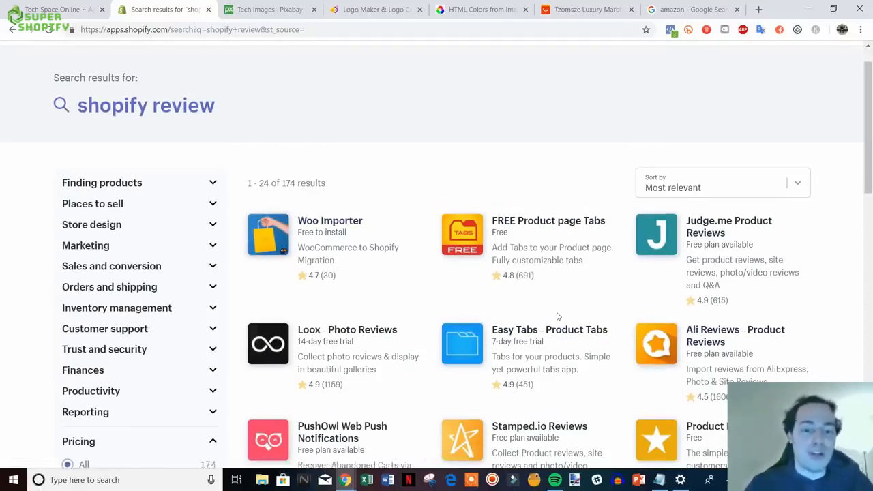
scroll(557, 316, "up", 1)
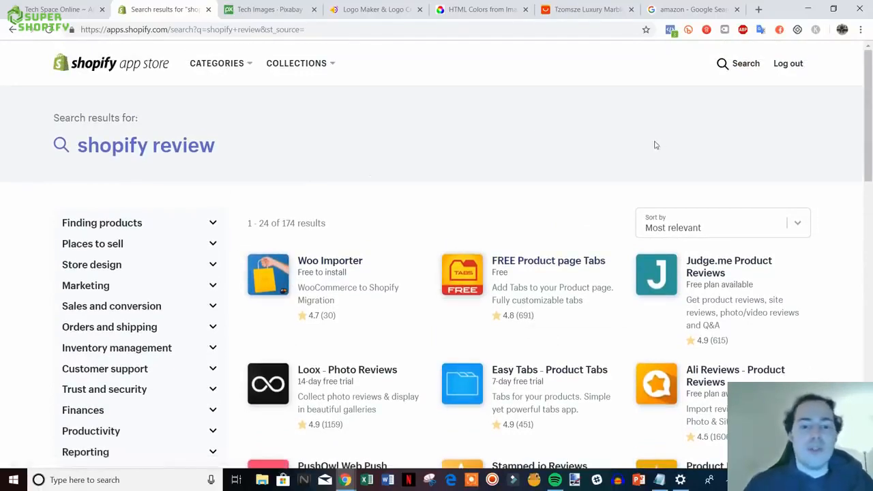
left_click(739, 63)
left_click_drag(296, 70, 224, 67)
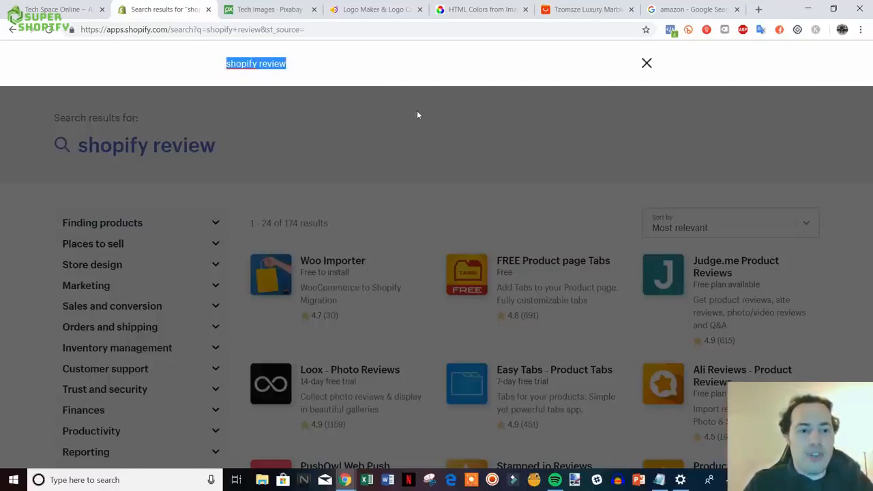
- Search the App Store for privy and look over the results
type("privy")
key("Return")
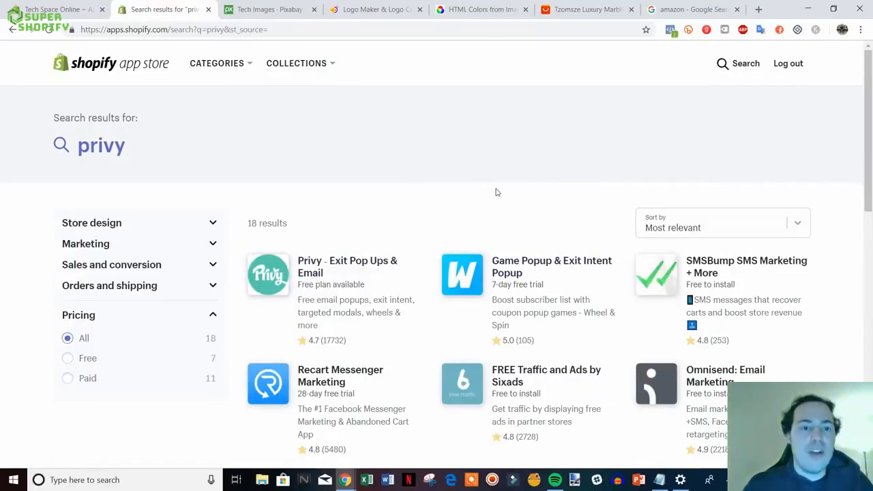
scroll(612, 191, "down", 1)
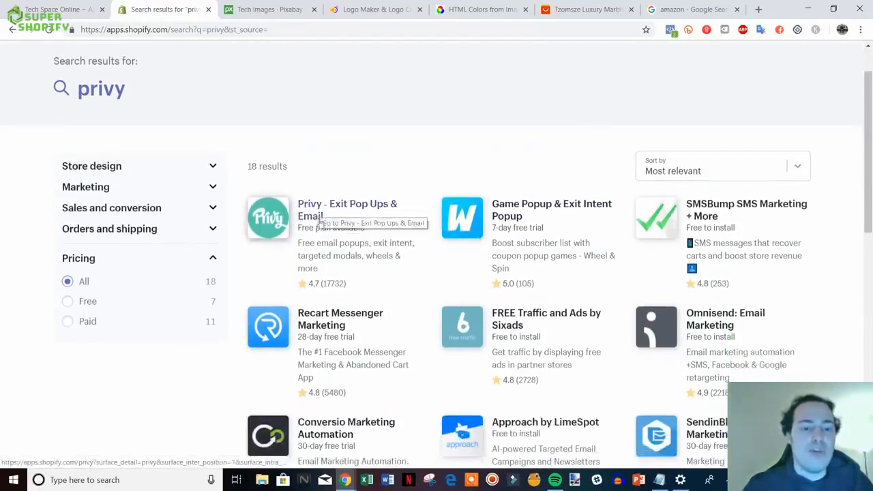
scroll(340, 222, "up", 1)
scroll(340, 223, "up", 1)
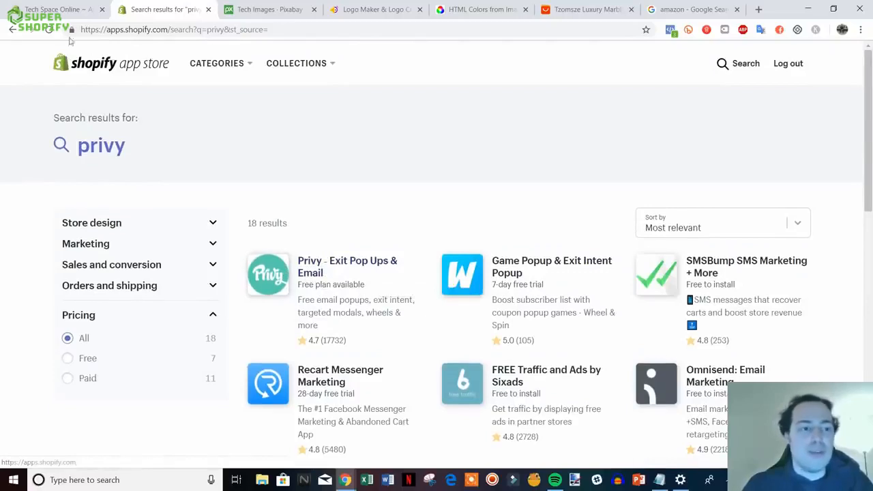
key("ctrl+shift+Tab")
key("ctrl+Tab")
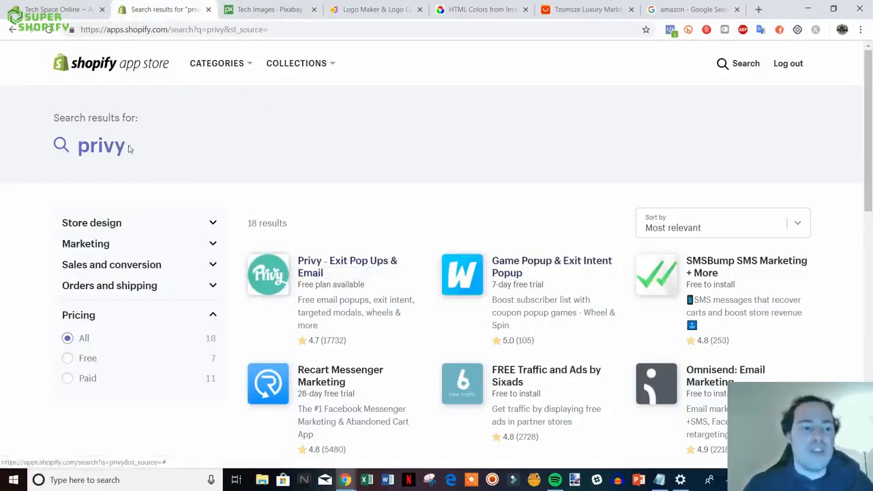
- Replace the query with 'spin a sale', showing 315 results led by Spin-a-Sale
left_click(68, 145)
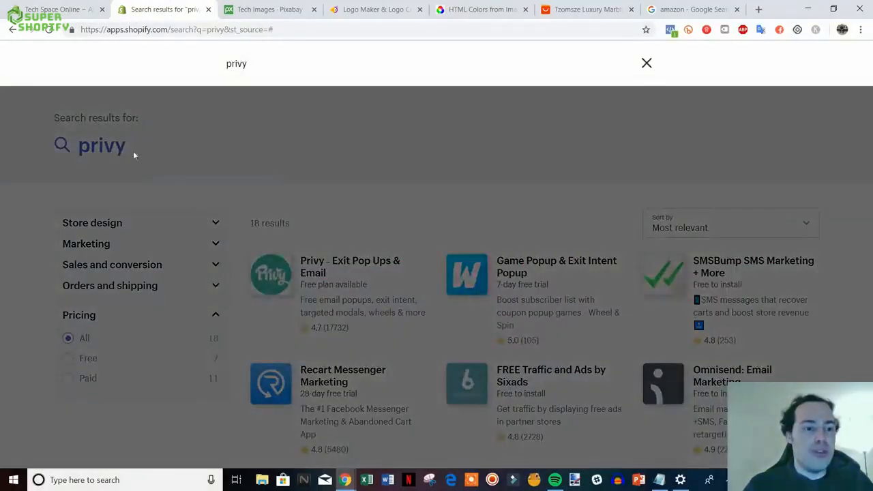
key("ctrl+a")
type("s")
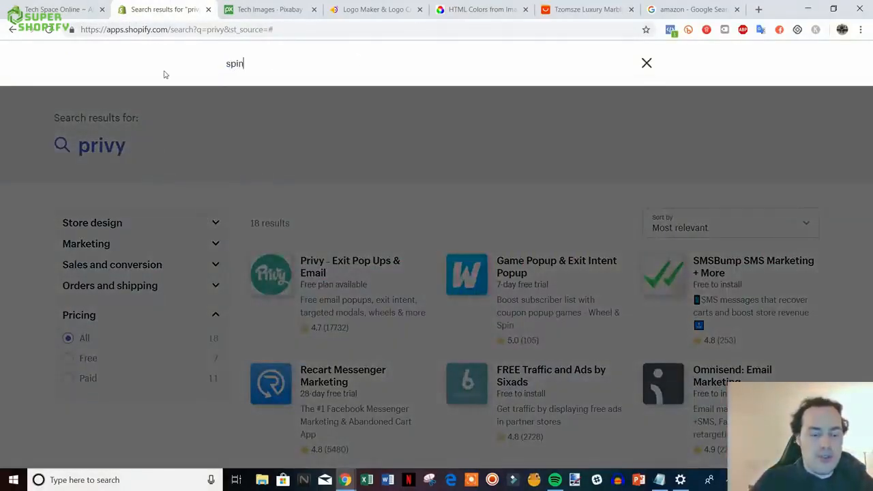
key("Return")
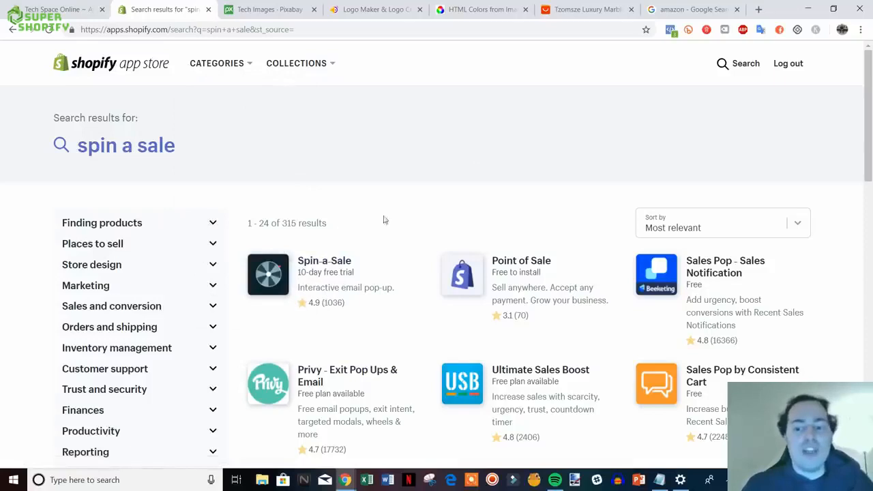
- Close the App Store search results and browse the recommended apps, like Oberlo and Order Printer, on the Apps page
left_click(70, 13)
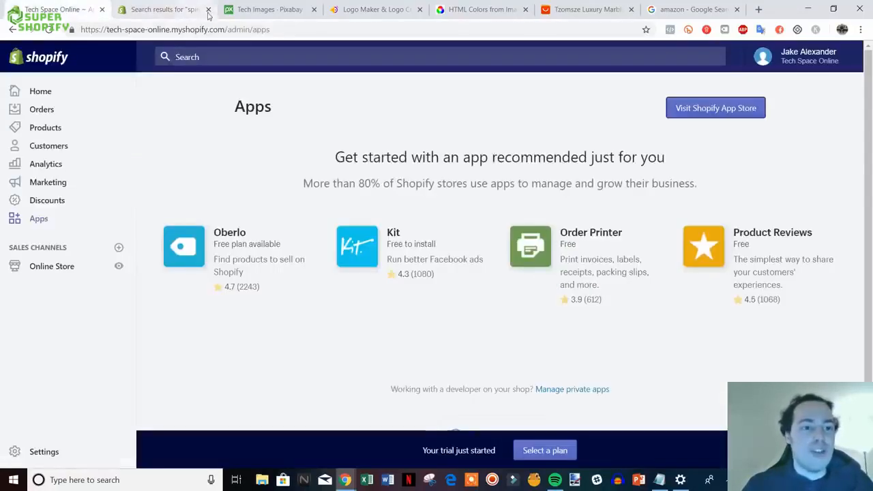
left_click(208, 10)
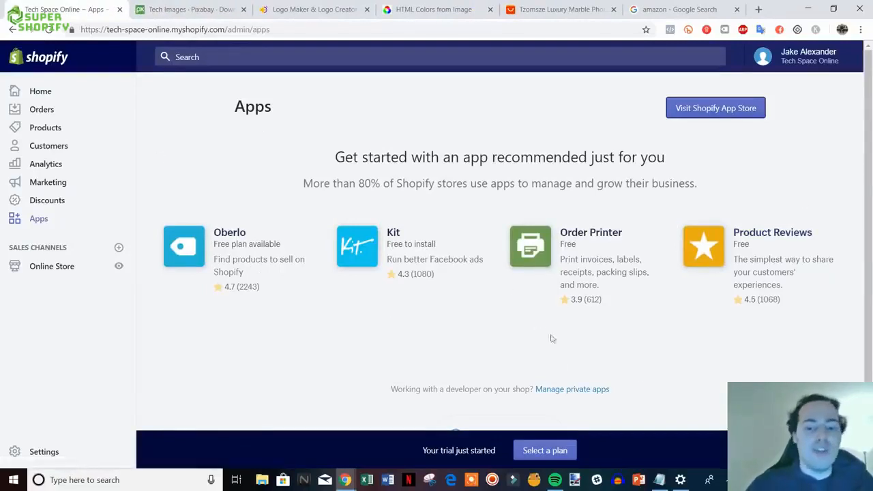
scroll(630, 376, "down", 1)
scroll(612, 375, "up", 1)
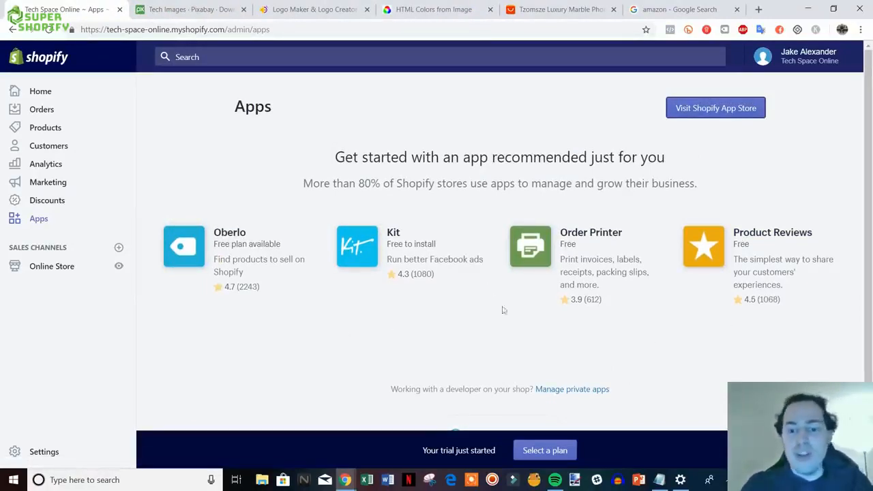
scroll(236, 311, "down", 1)
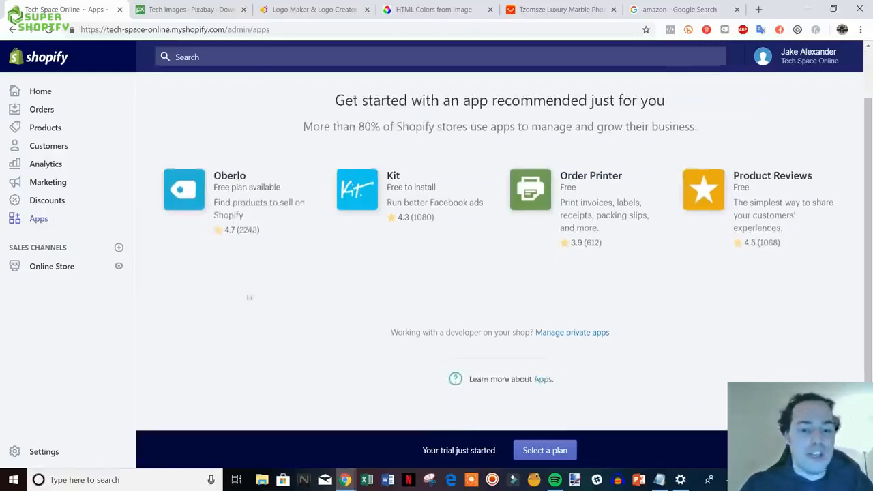
- Compare Basic Shopify ($29), Shopify ($79) and Advanced Shopify ($299) monthly plans via 'Select a plan'
left_click(545, 450)
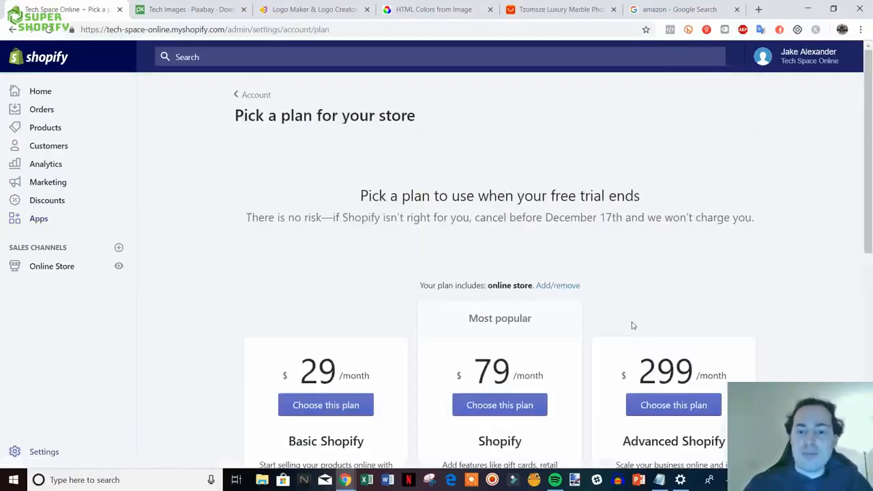
scroll(796, 267, "down", 3)
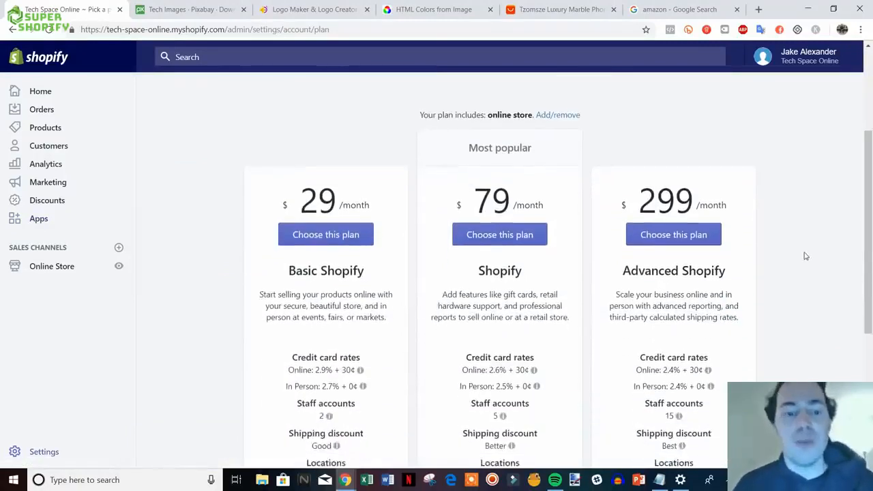
scroll(806, 265, "down", 1)
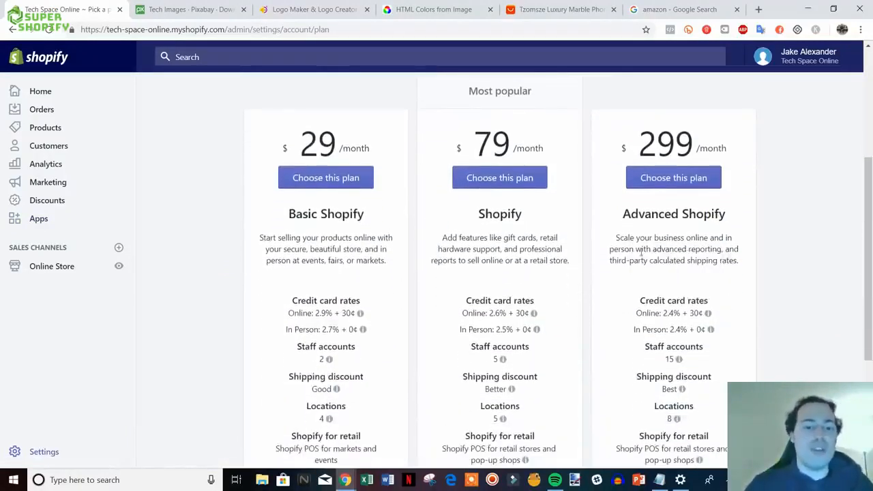
scroll(846, 297, "down", 1)
scroll(833, 295, "up", 1)
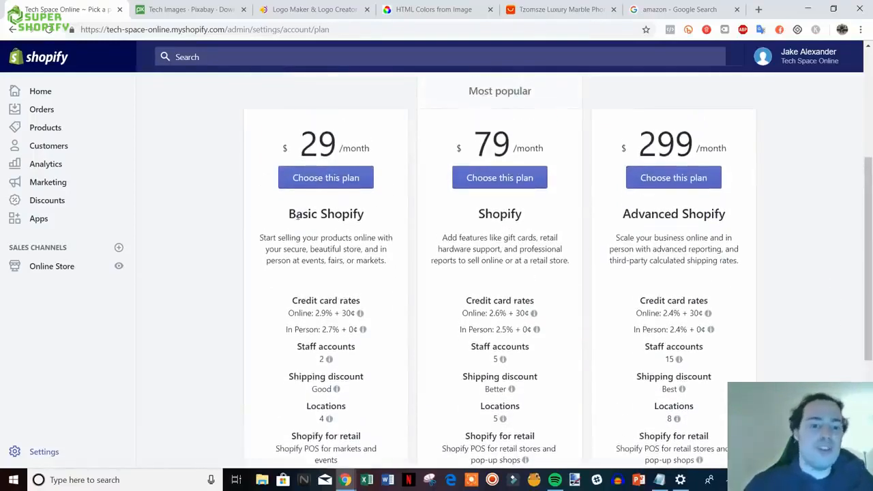
scroll(409, 307, "down", 1)
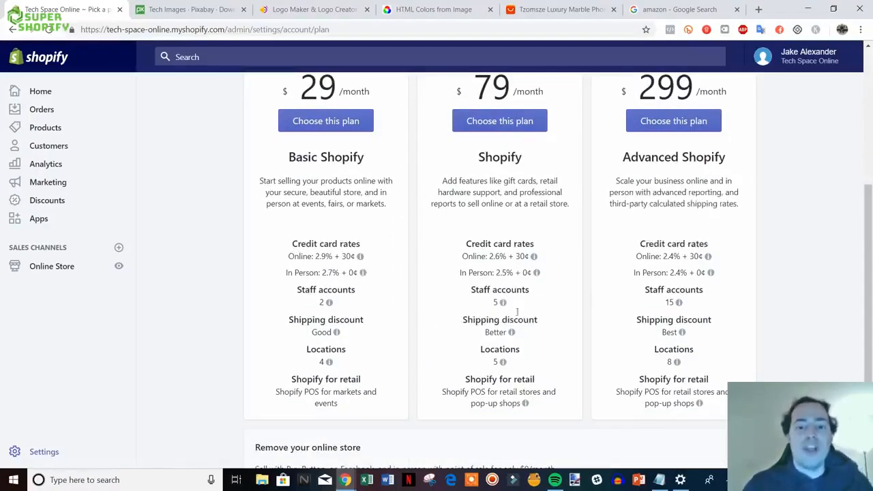
mouse_move(502, 263)
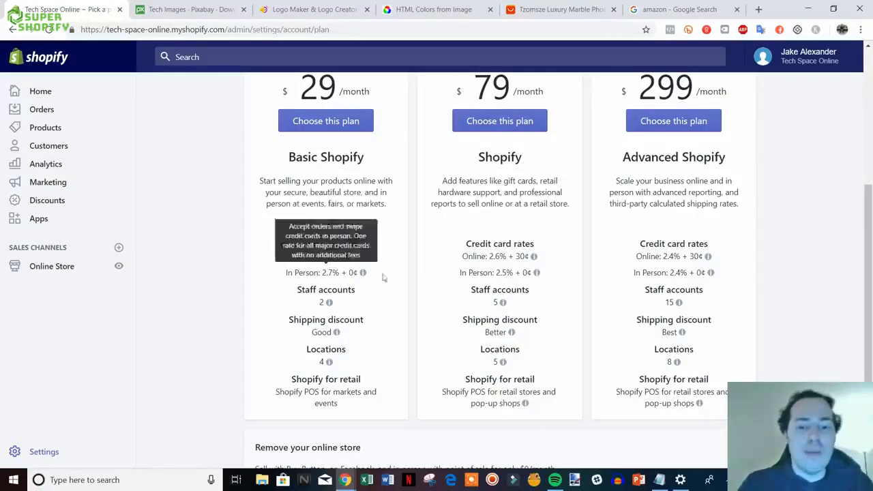
mouse_move(465, 277)
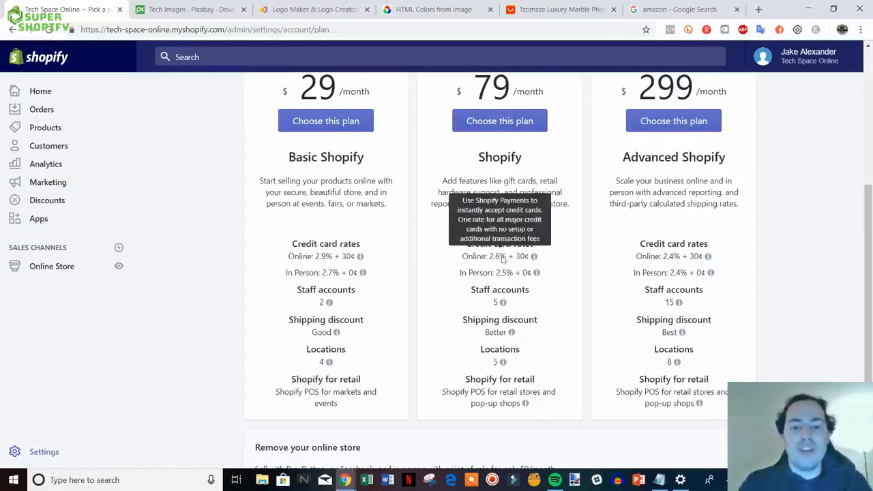
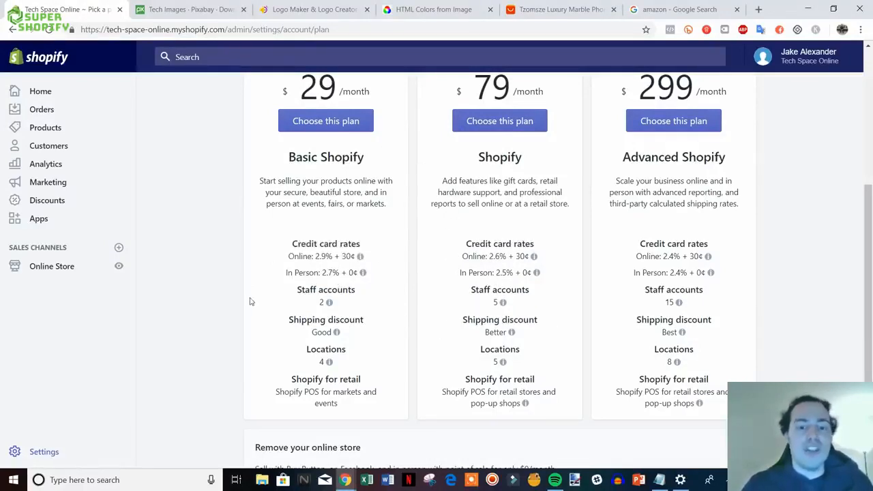
- Open the live Tech Space Online storefront in a new tab and look over its home page
scroll(249, 302, "up", 2)
scroll(230, 300, "down", 1)
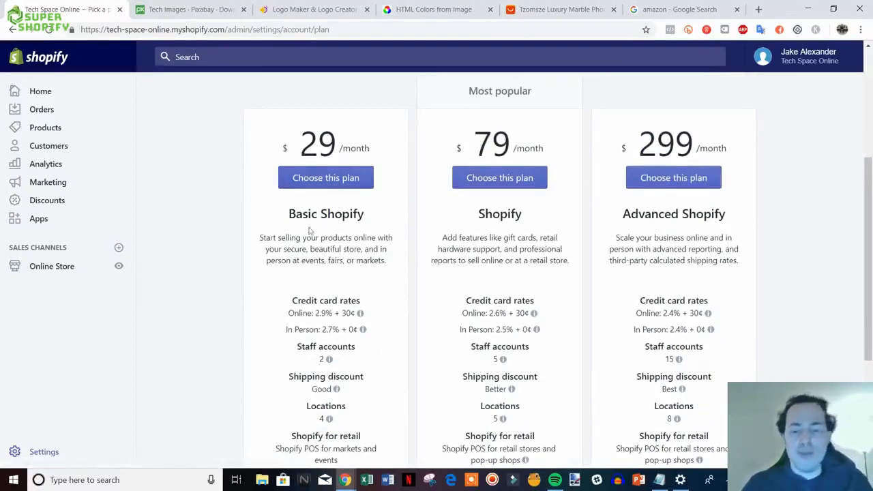
scroll(225, 275, "up", 2)
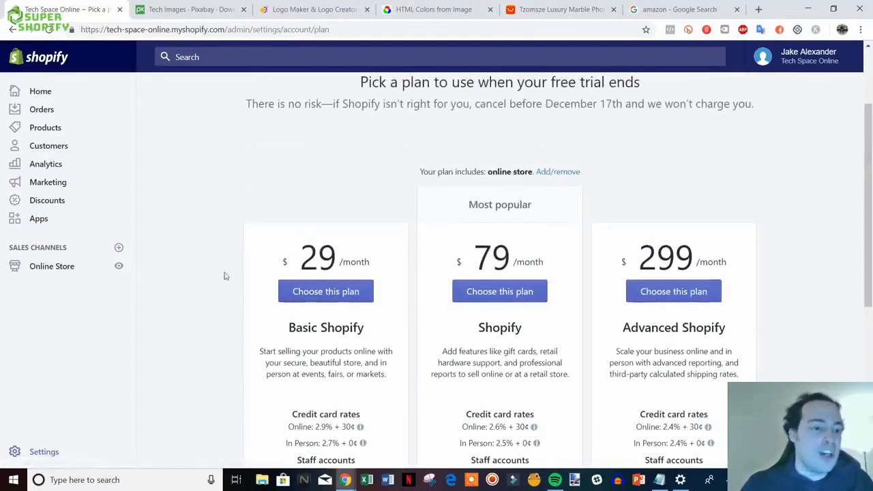
left_click(119, 266)
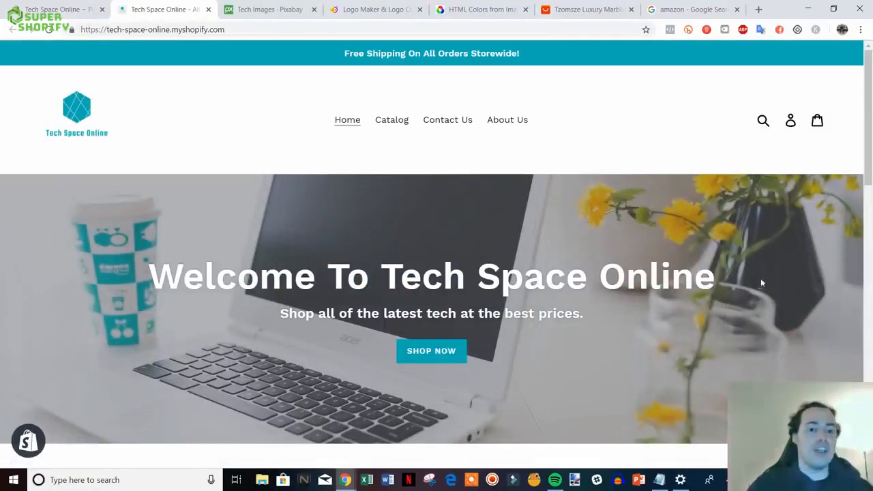
scroll(762, 306, "down", 1)
scroll(762, 307, "up", 1)
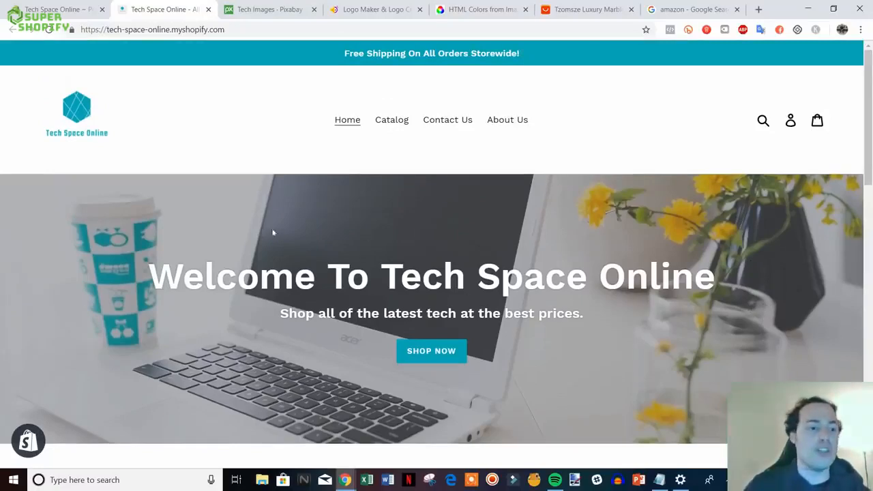
- Glance at the Hatchful logo maker and Pixabay tech images tabs, returning to the storefront each time
left_click(360, 12)
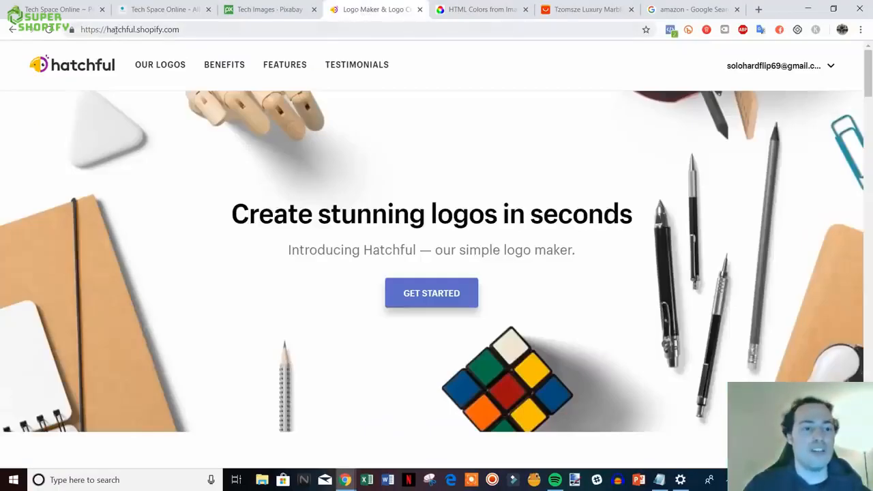
left_click(163, 9)
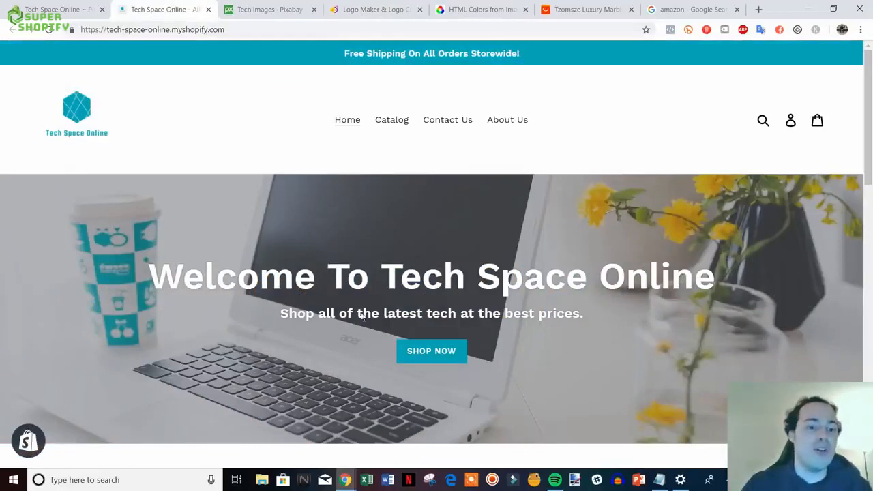
scroll(726, 360, "down", 3)
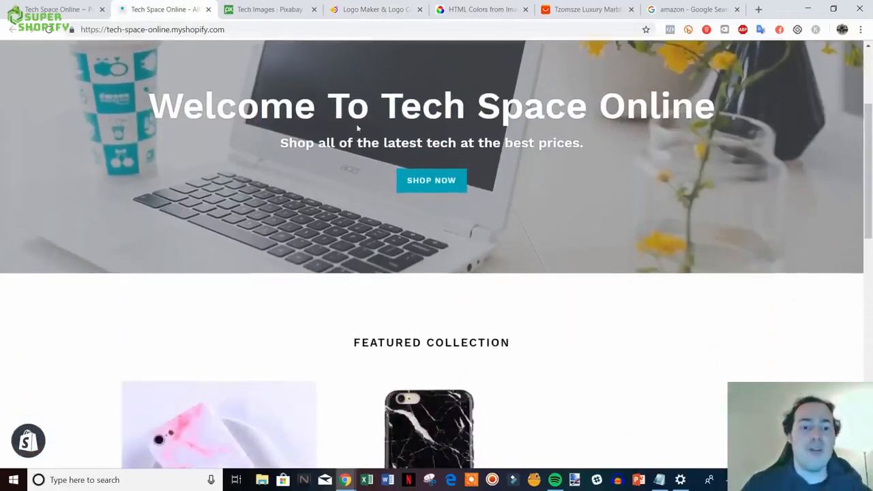
scroll(353, 193, "up", 1)
left_click(247, 9)
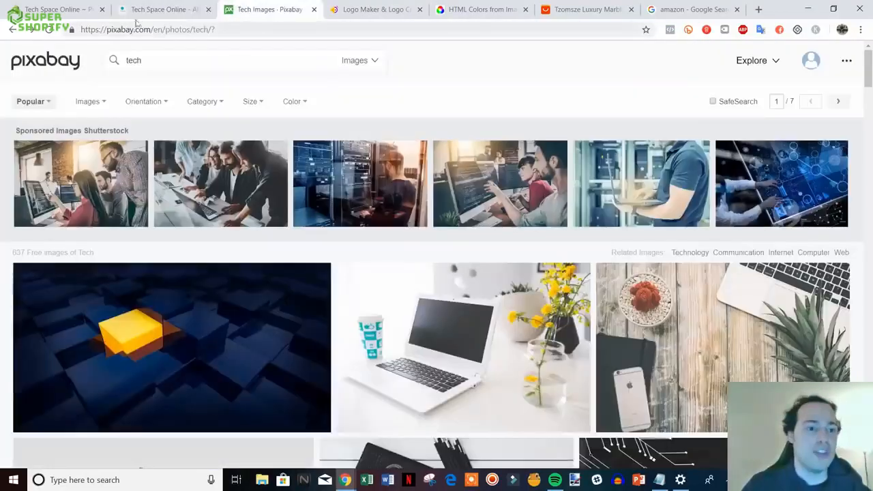
left_click(154, 8)
- Review the storefront's featured collection of Pink and Black iPhone Cases at $14.99
scroll(735, 313, "down", 6)
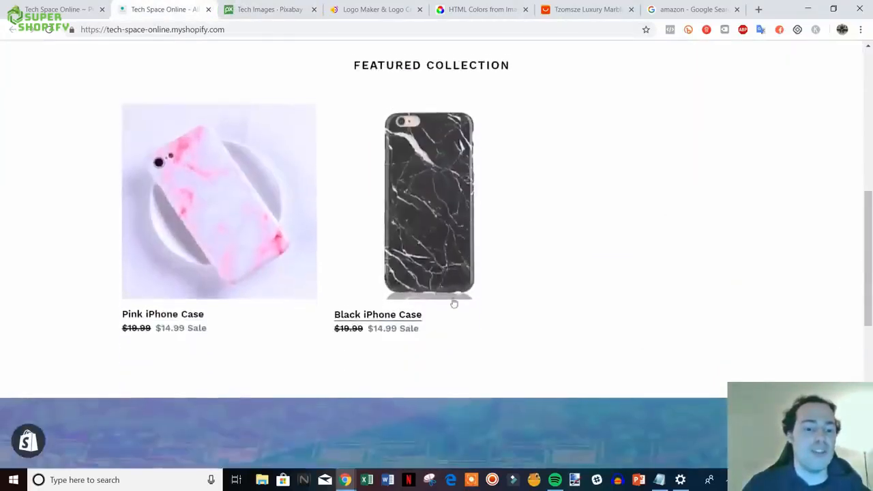
scroll(367, 279, "down", 5)
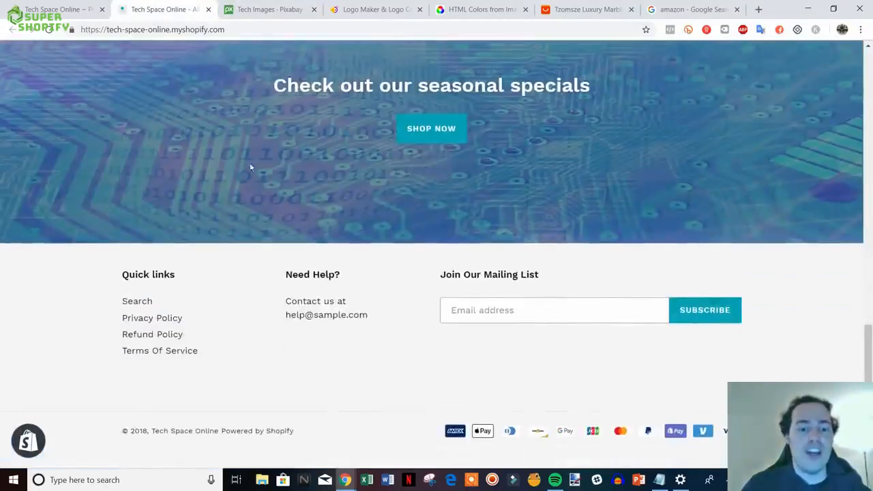
scroll(457, 399, "up", 7)
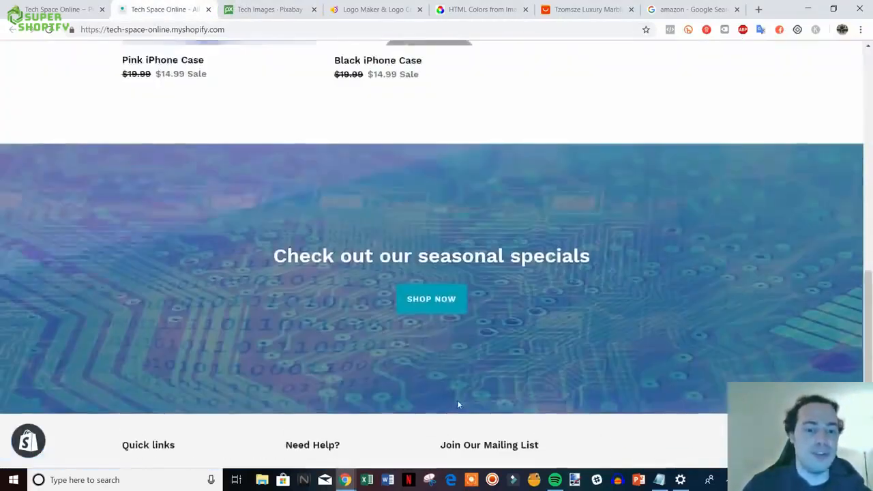
scroll(635, 391, "up", 2)
scroll(634, 391, "down", 2)
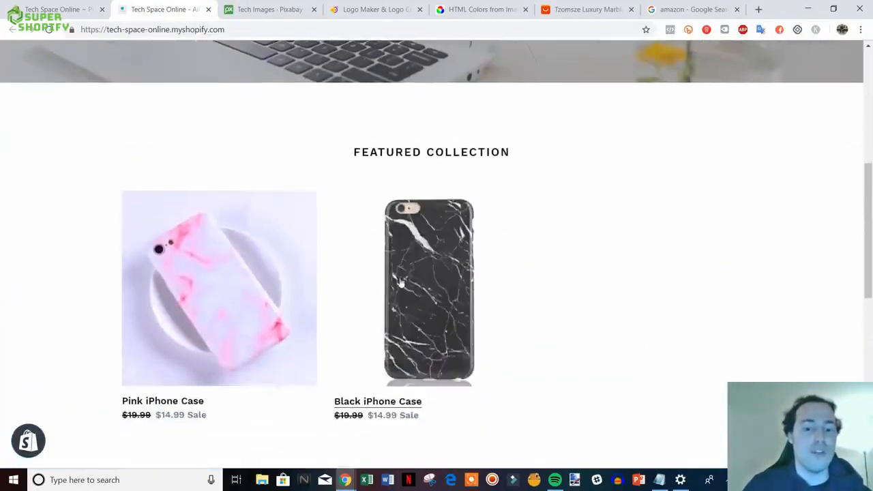
left_click(416, 293)
scroll(812, 312, "down", 2)
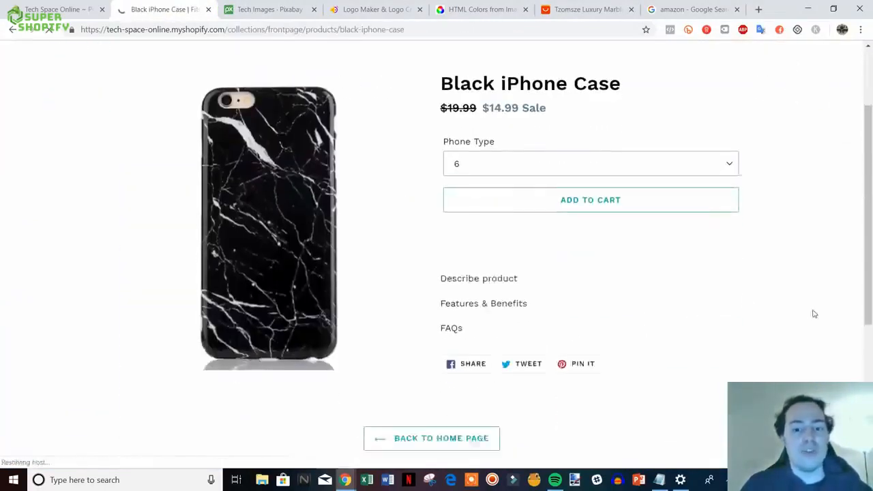
scroll(750, 303, "down", 1)
scroll(754, 308, "up", 2)
scroll(757, 311, "down", 2)
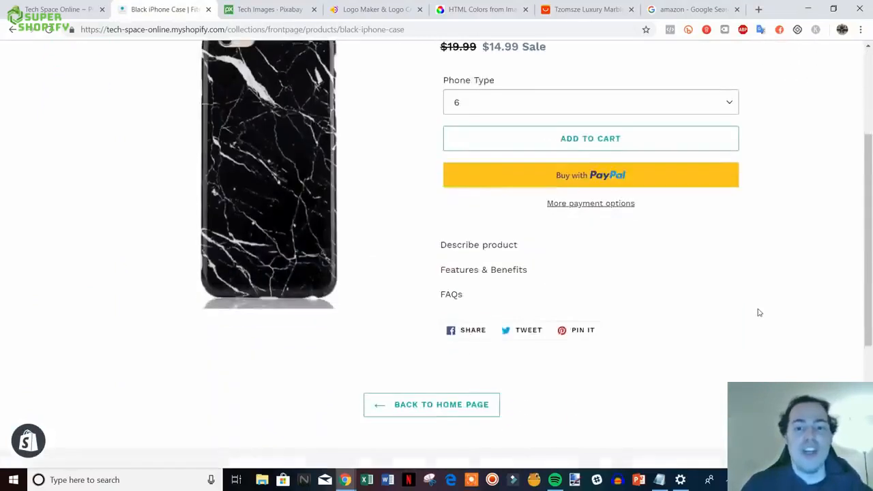
scroll(602, 325, "up", 2)
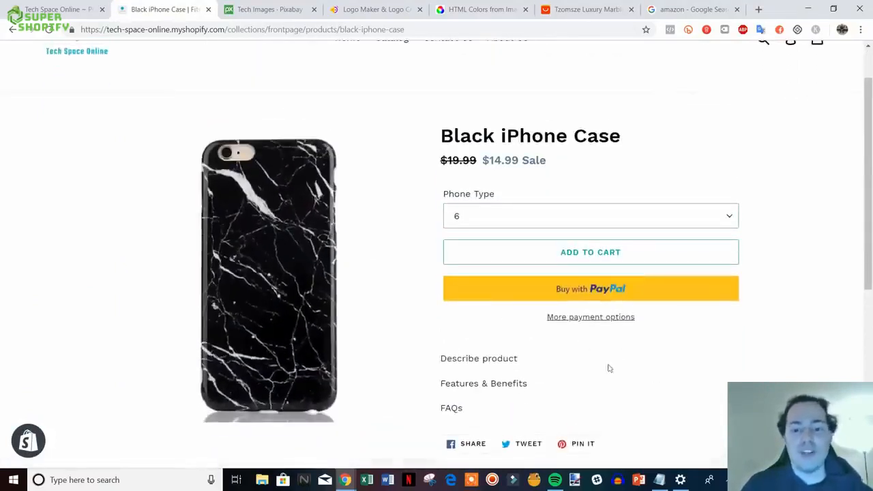
scroll(528, 375, "down", 2)
scroll(681, 348, "up", 1)
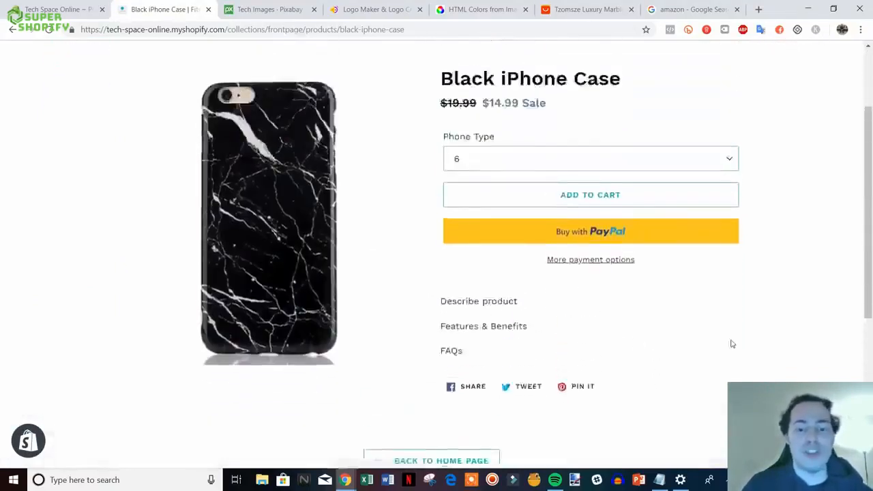
scroll(730, 343, "down", 4)
scroll(784, 348, "up", 2)
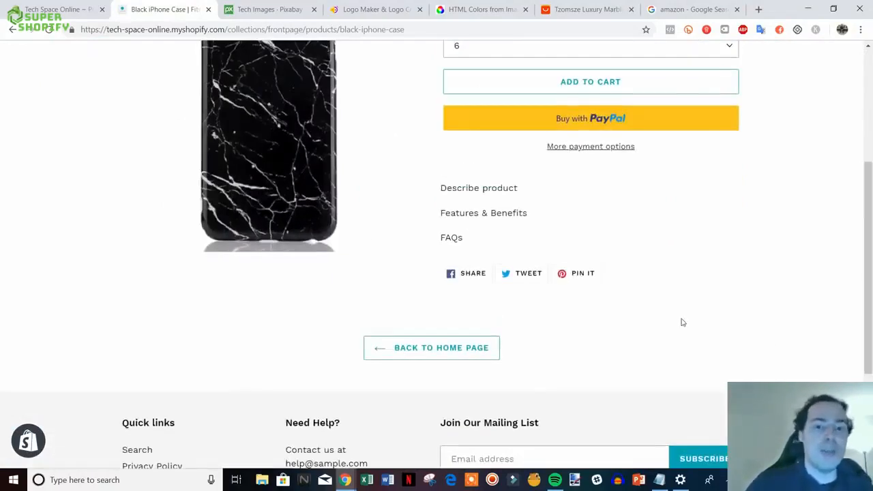
scroll(682, 320, "up", 3)
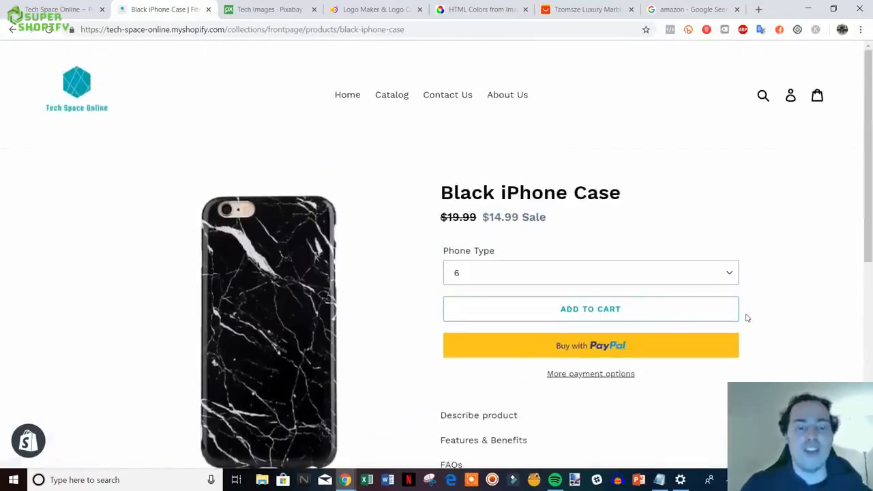
left_click(58, 94)
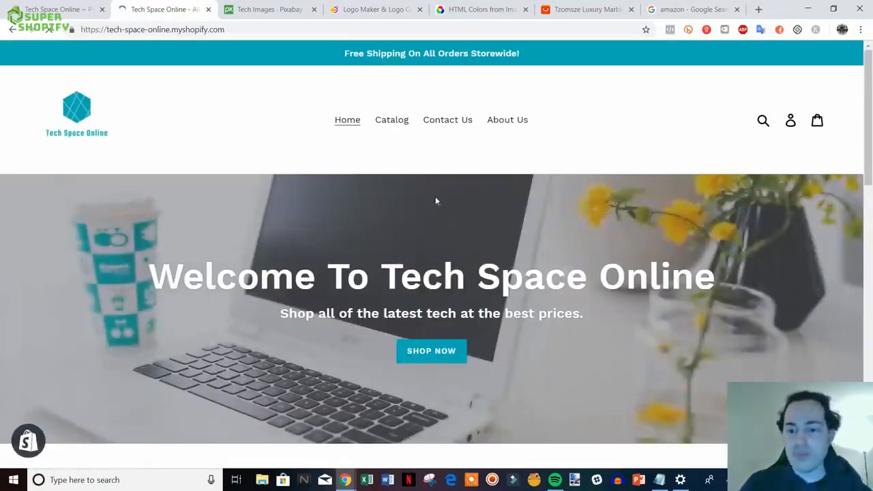
scroll(645, 238, "down", 2)
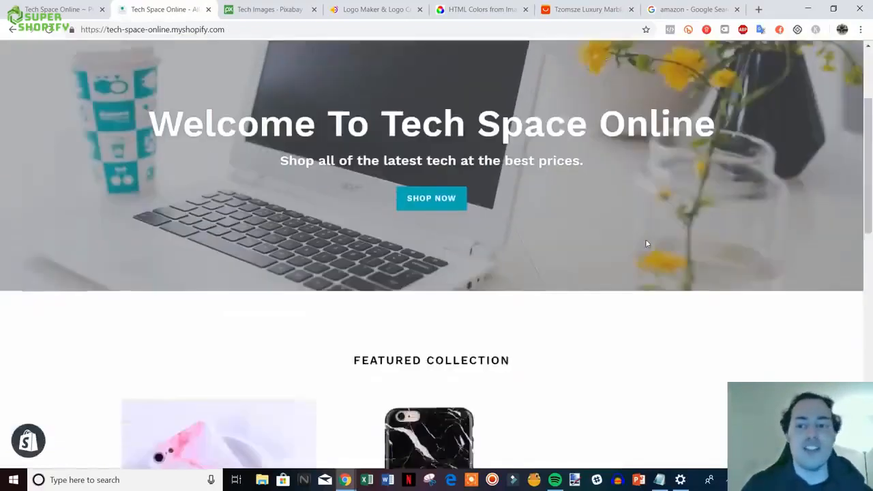
scroll(653, 241, "up", 2)
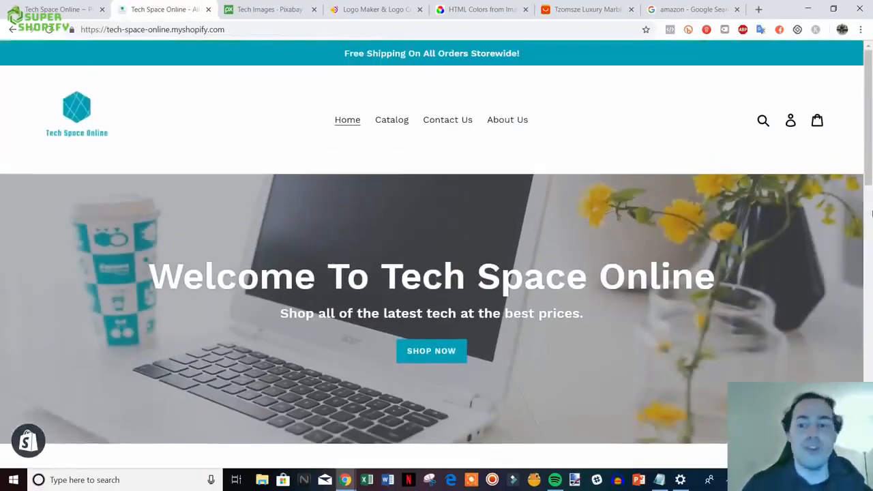